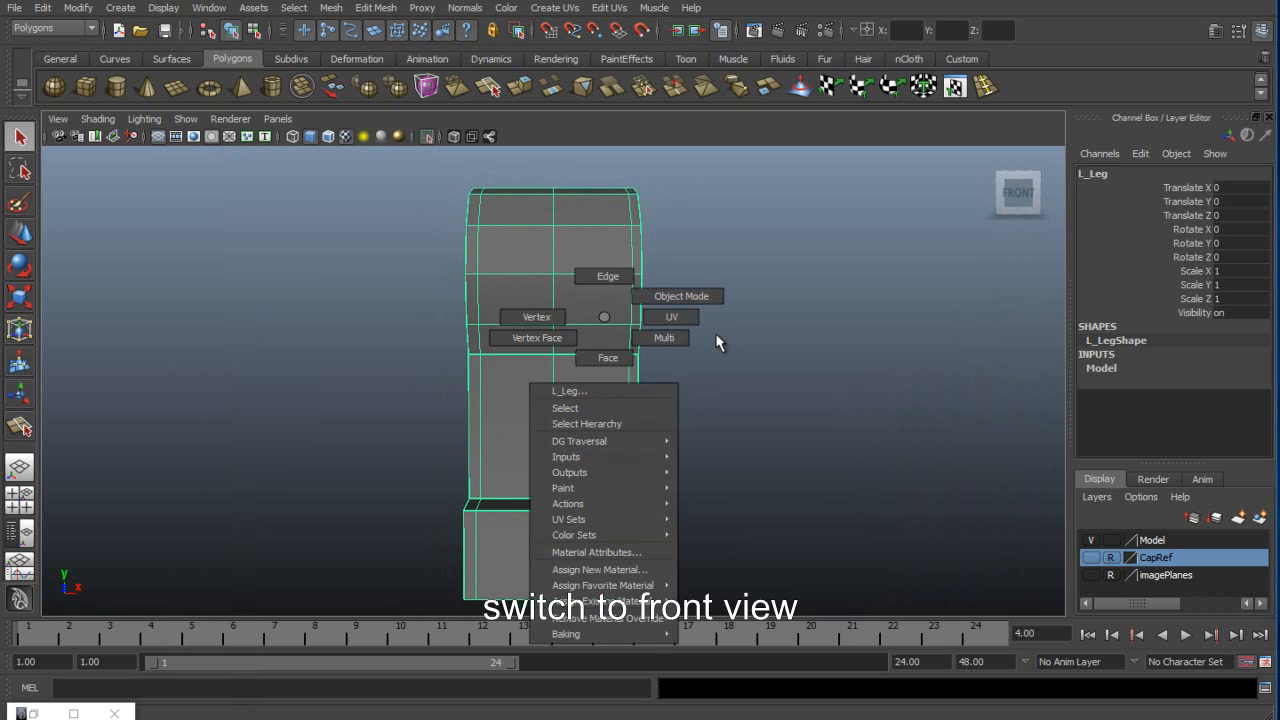
# Select all faces of the leg and deselect the centre faces in front view, keeping only the two sides selected.
pyautogui.click(716, 336)
pyautogui.hotkey('ctrl', 'shift', 'a')
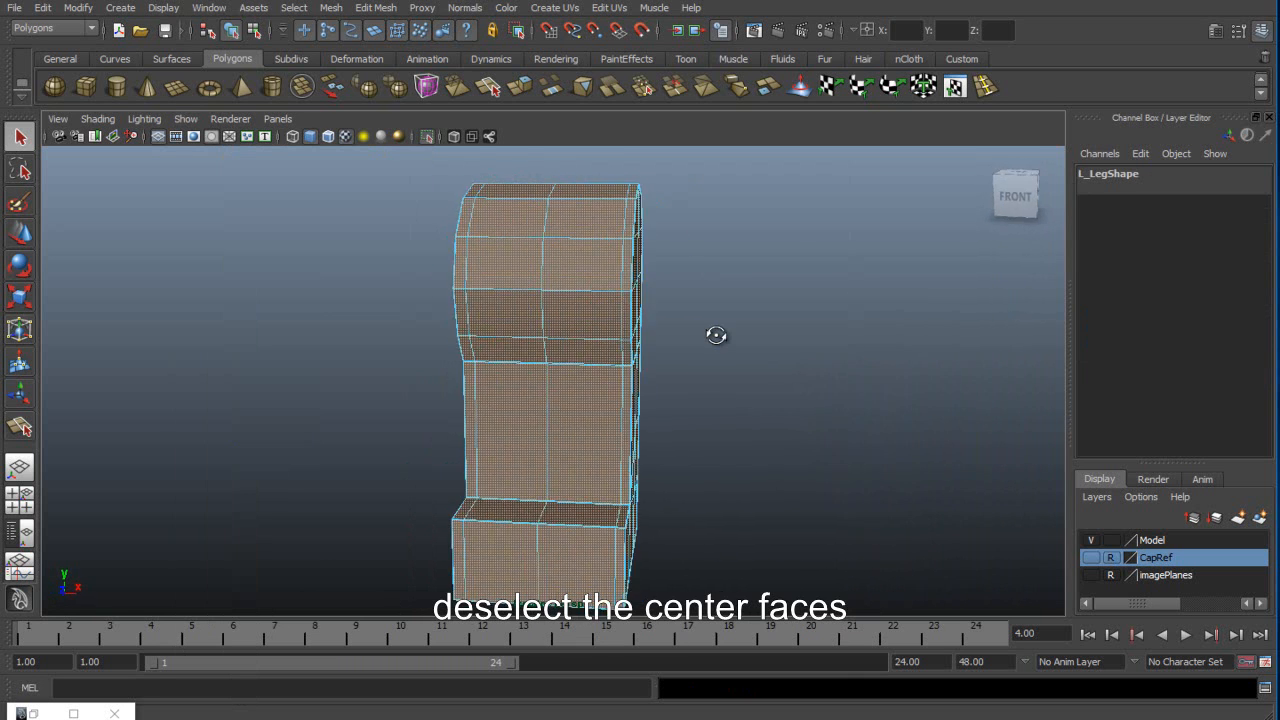
pyautogui.press('space')
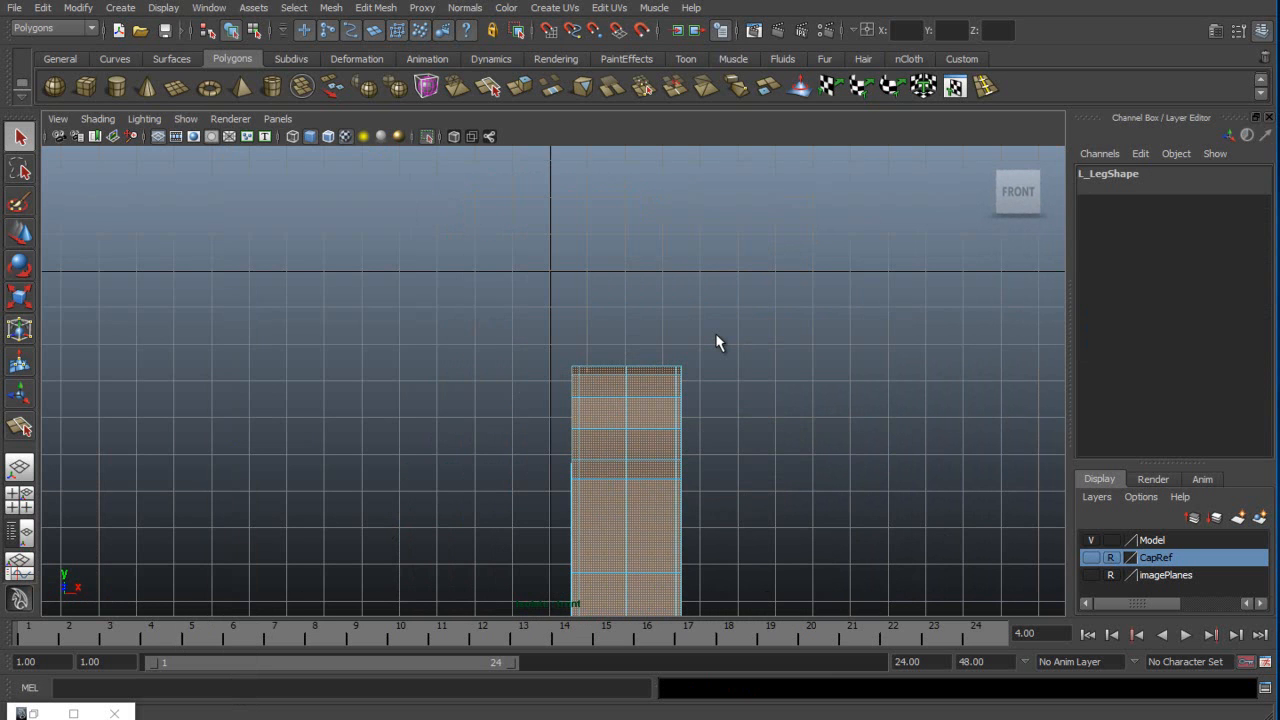
pyautogui.click(716, 335)
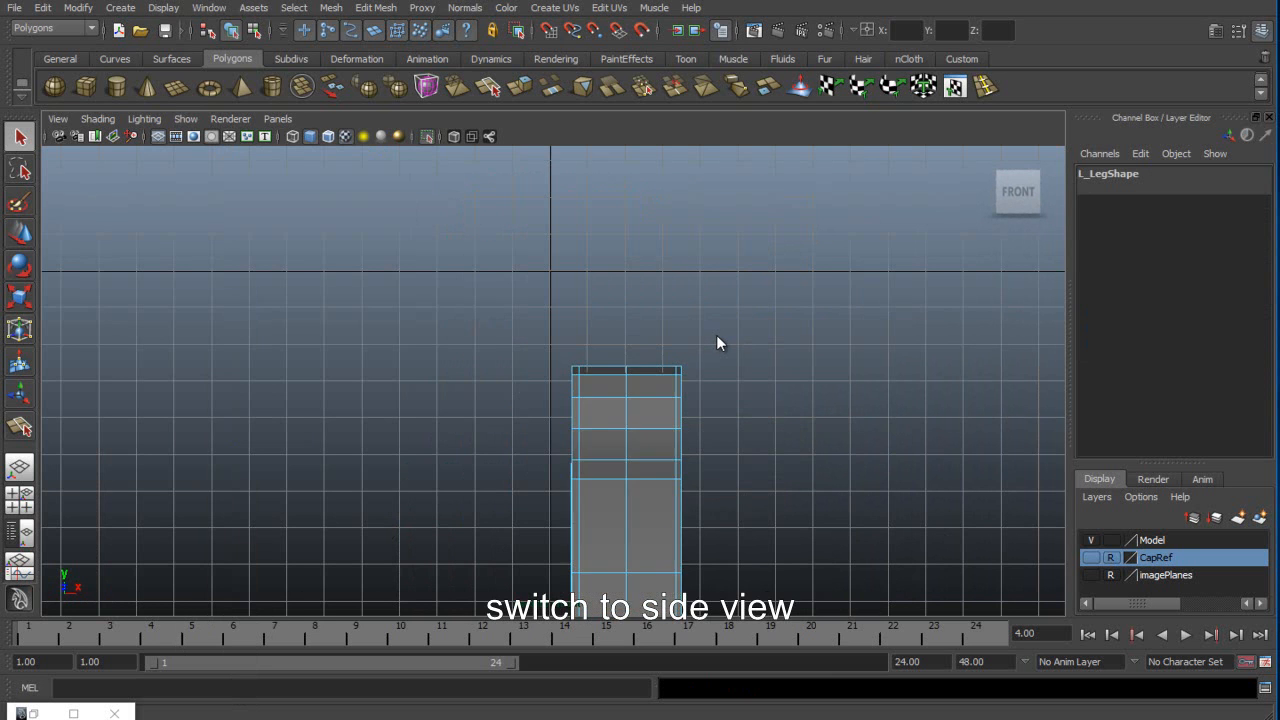
# Create camera-based UVs for the leg's selected side faces from the side view.
pyautogui.keyDown('alt'); pyautogui.moveTo(716, 335); pyautogui.dragTo(682, 132, button='middle'); pyautogui.keyUp('alt')
pyautogui.click(19, 467)
pyautogui.keyDown('alt'); pyautogui.moveTo(716, 337); pyautogui.dragTo(594, 366); pyautogui.keyUp('alt')
pyautogui.press('space')
pyautogui.moveTo(594, 366); pyautogui.dragTo(677, 366)
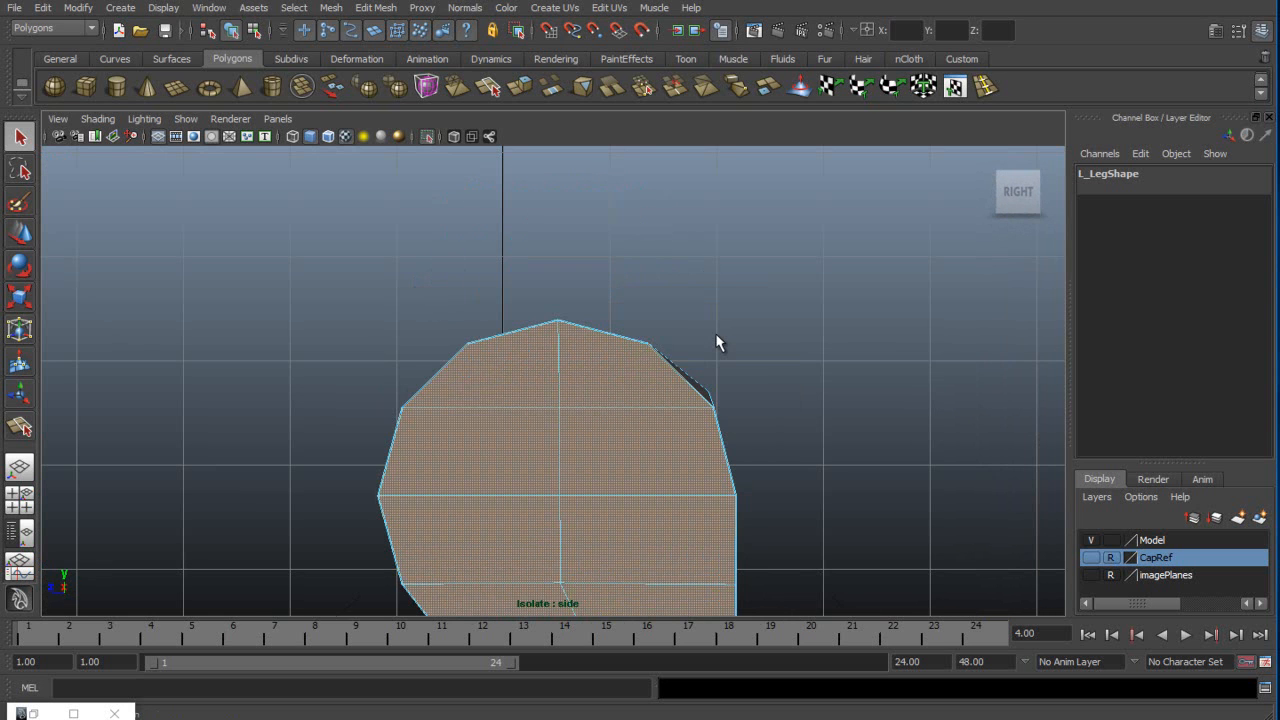
pyautogui.click(555, 8)
pyautogui.click(612, 103)
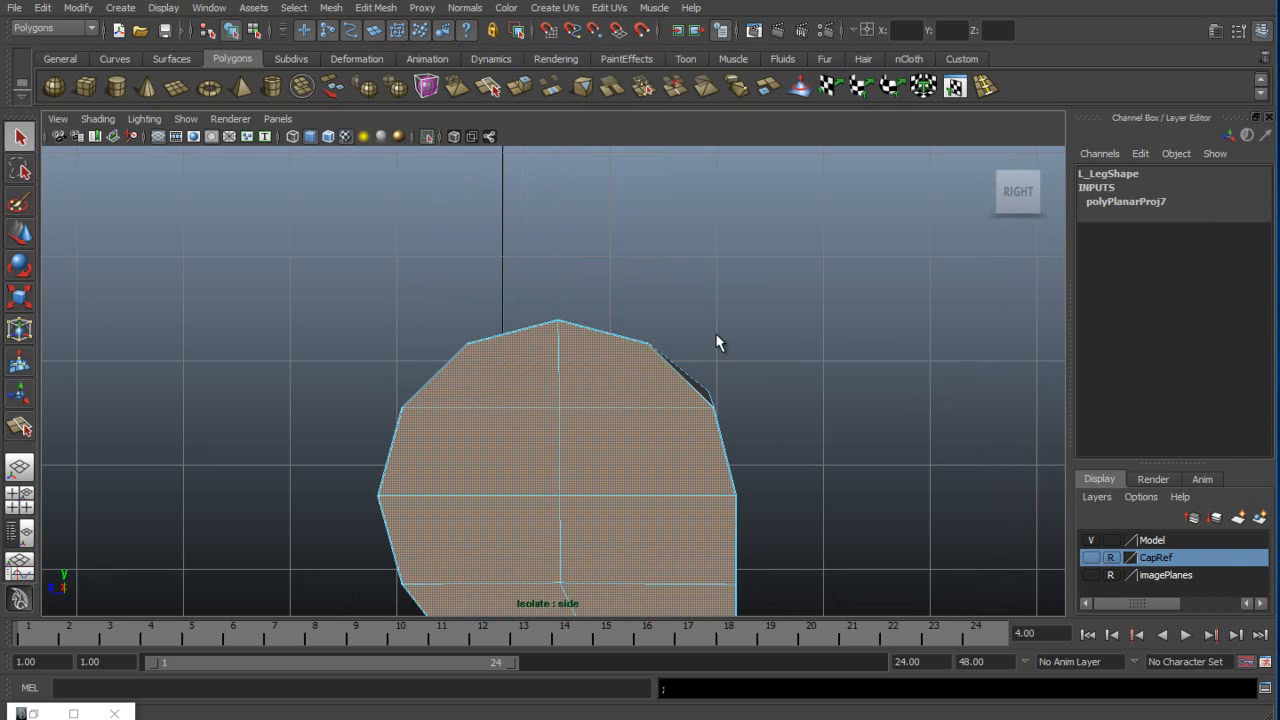
# Flip the overlapping side shell horizontally in the UV Texture Editor and move it out below the texture square.
pyautogui.click(73, 713)
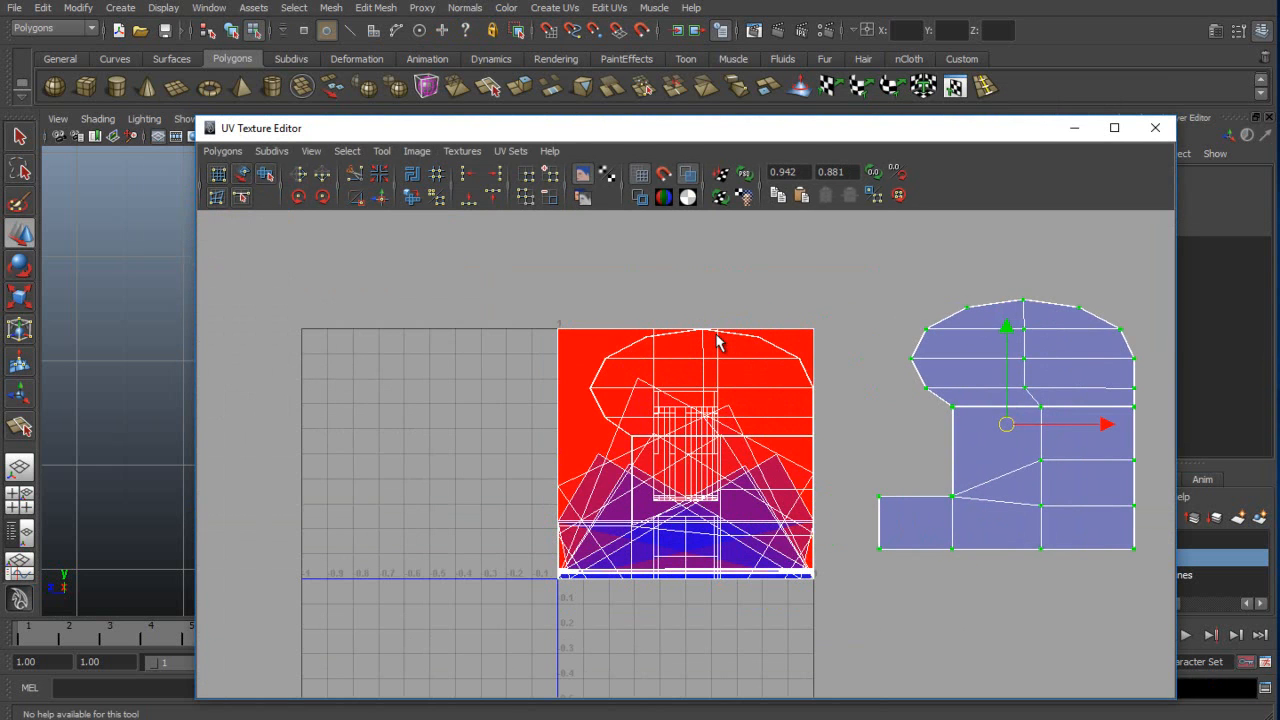
pyautogui.click(717, 342)
pyautogui.click(347, 151)
pyautogui.click(377, 210)
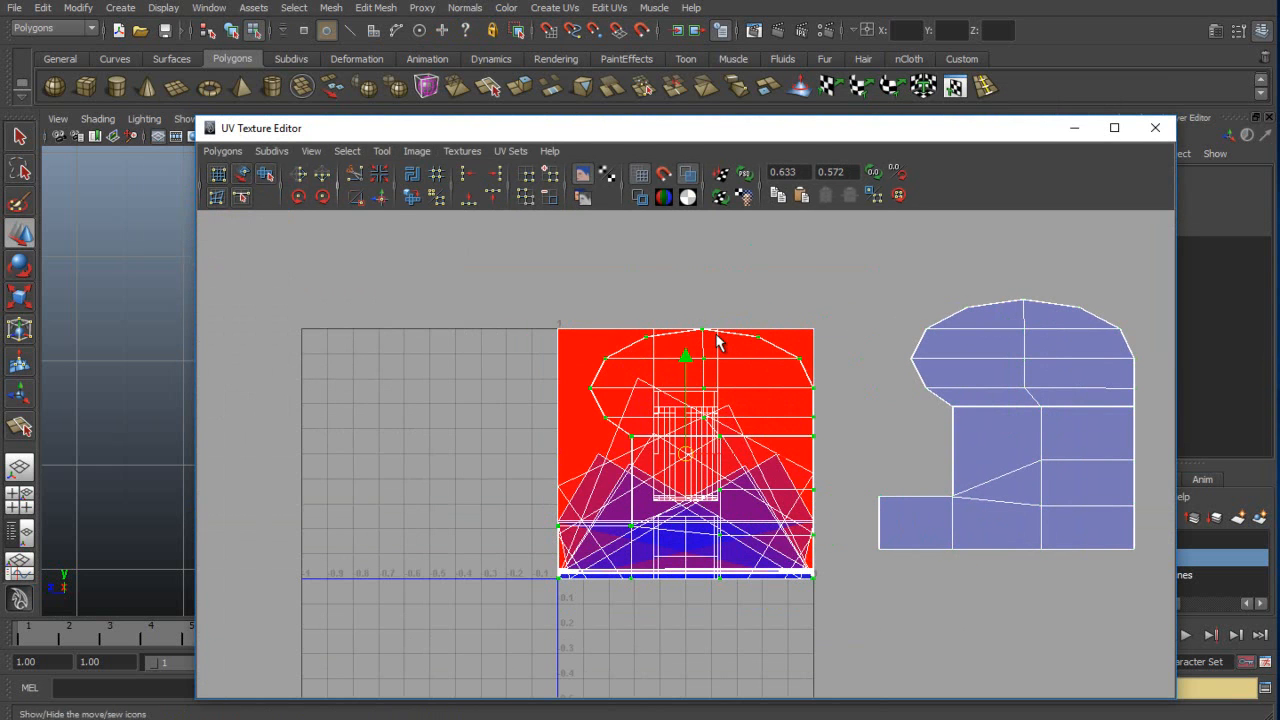
pyautogui.click(299, 174)
pyautogui.keyDown('alt'); pyautogui.moveTo(685, 453); pyautogui.dragTo(426, 310, button='middle'); pyautogui.keyUp('alt')
pyautogui.moveTo(426, 310)
pyautogui.mouseDown()
pyautogui.moveTo(517, 451)
pyautogui.moveTo(706, 583)
pyautogui.mouseUp()
pyautogui.keyDown('alt'); pyautogui.moveTo(706, 583); pyautogui.dragTo(619, 525, button='middle'); pyautogui.keyUp('alt')
# Move the other, unflipped side shell down so it sits level beside the flipped one.
pyautogui.click(532, 296)
pyautogui.click(347, 151)
pyautogui.click(377, 210)
pyautogui.moveTo(660, 223); pyautogui.dragTo(917, 524)
pyautogui.scroll(3, 686, 454)
pyautogui.keyDown('alt'); pyautogui.moveTo(838, 540); pyautogui.dragTo(686, 373, button='middle'); pyautogui.keyUp('alt')
pyautogui.click(265, 174)
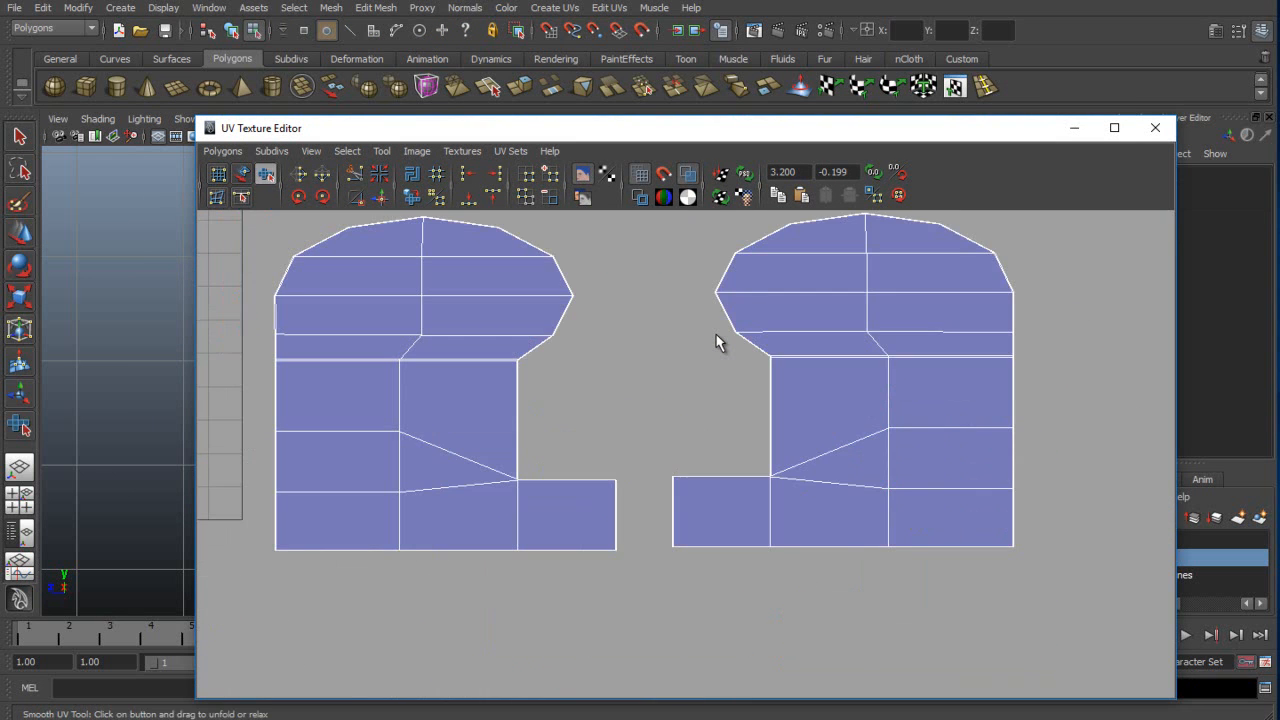
# Select the leg's centre faces between the two sides and isolate them in the perspective view.
pyautogui.moveTo(640, 128); pyautogui.dragTo(735, 637)
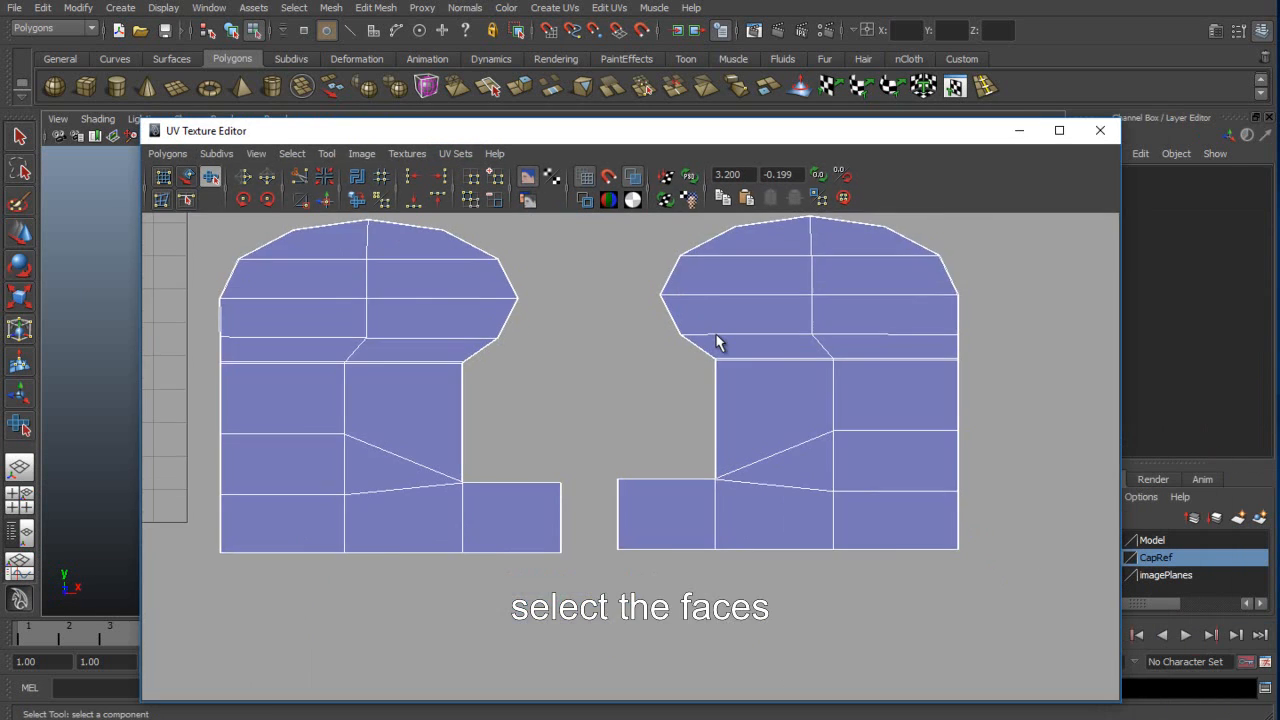
pyautogui.moveTo(493, 352); pyautogui.dragTo(497, 393, button='right')
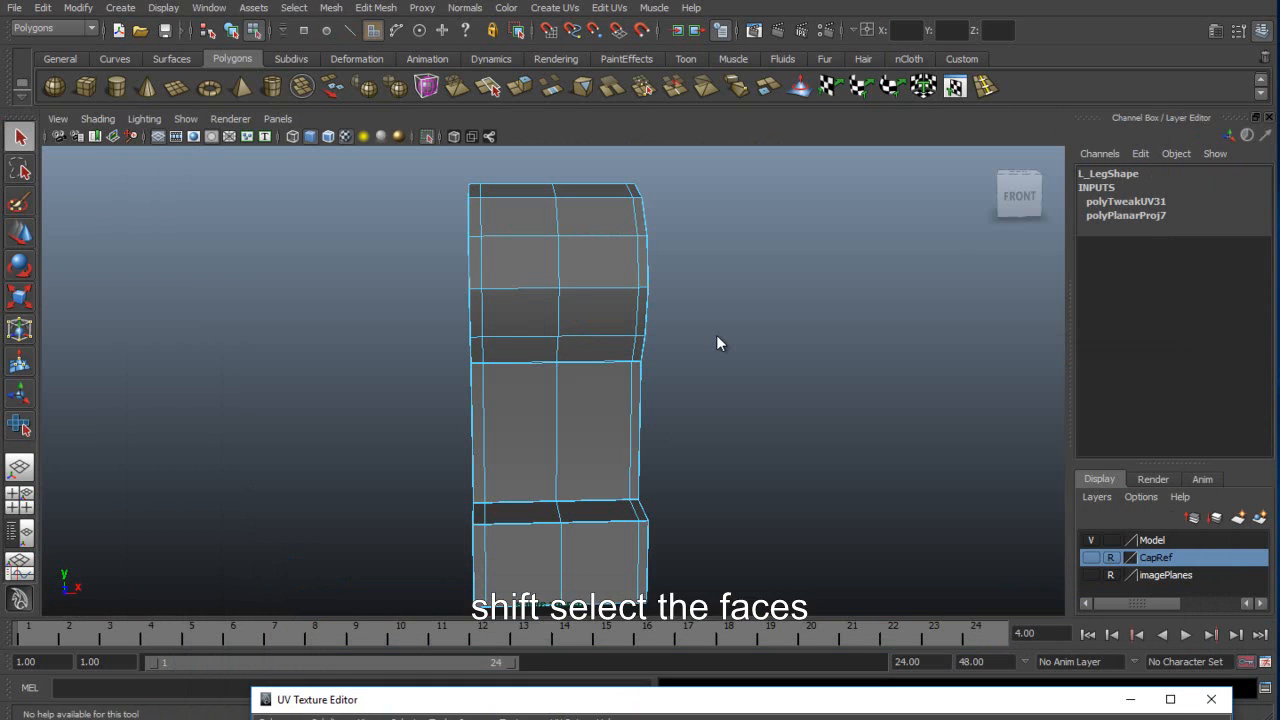
pyautogui.keyDown('alt'); pyautogui.moveTo(717, 343); pyautogui.dragTo(717, 343); pyautogui.keyUp('alt')
pyautogui.moveTo(397, 205); pyautogui.dragTo(757, 513)
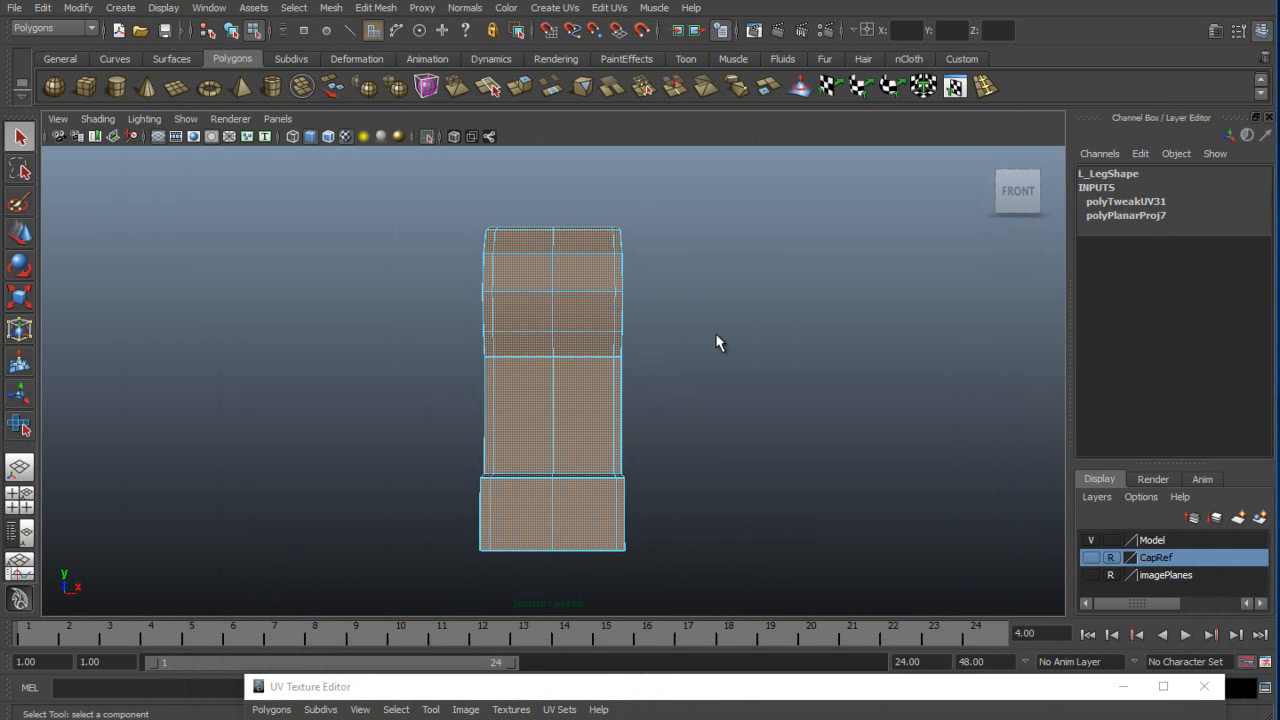
pyautogui.click(186, 119)
pyautogui.moveTo(220, 145)
pyautogui.click(352, 145)
pyautogui.click(186, 119)
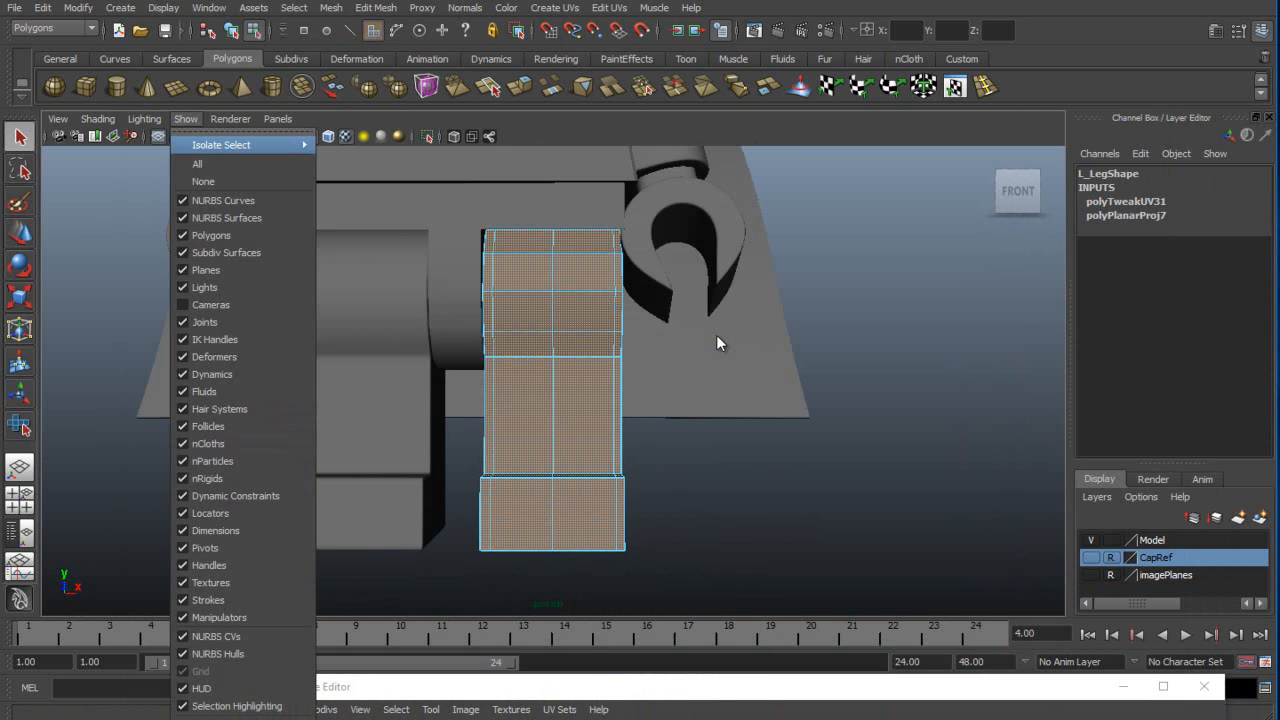
pyautogui.click(352, 145)
# Deselect the faces of the rectangular hollow and its rim at the bottom of the foot.
pyautogui.keyDown('alt'); pyautogui.moveTo(716, 343); pyautogui.dragTo(716, 343); pyautogui.keyUp('alt')
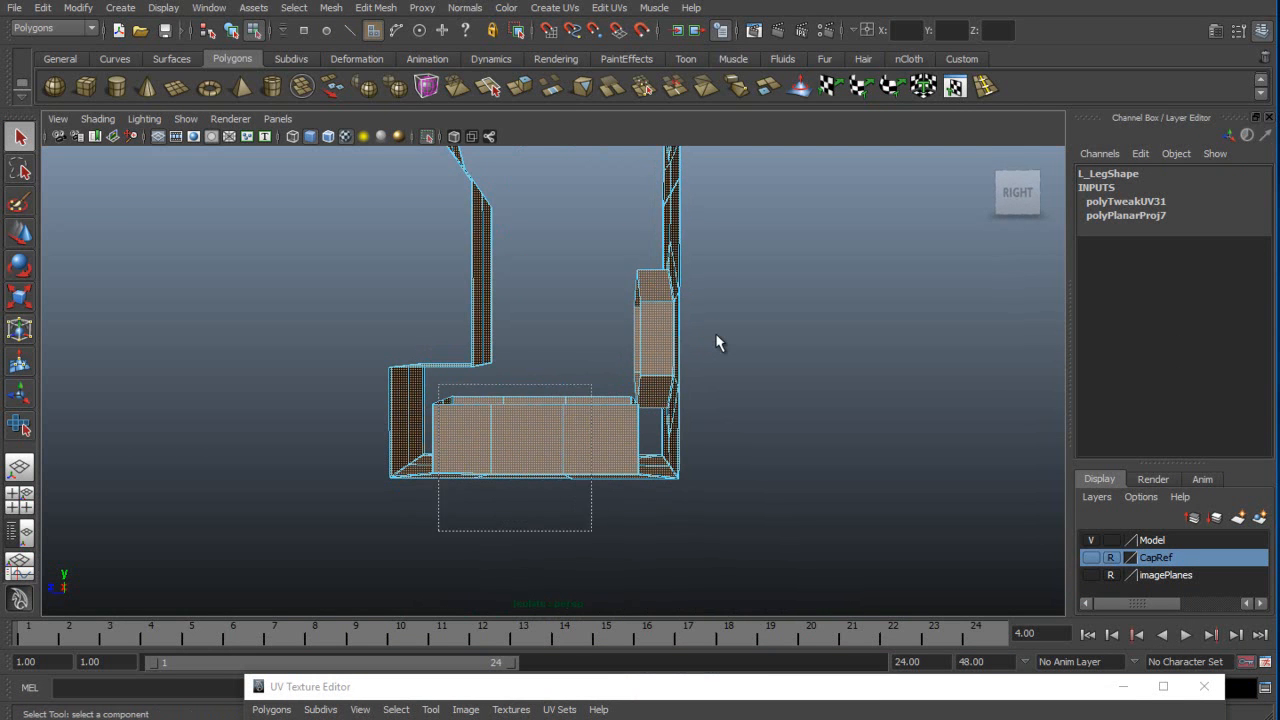
pyautogui.keyDown('ctrl'); pyautogui.moveTo(574, 520); pyautogui.dragTo(616, 541); pyautogui.keyUp('ctrl')
pyautogui.keyDown('alt'); pyautogui.moveTo(716, 343); pyautogui.dragTo(717, 342); pyautogui.keyUp('alt')
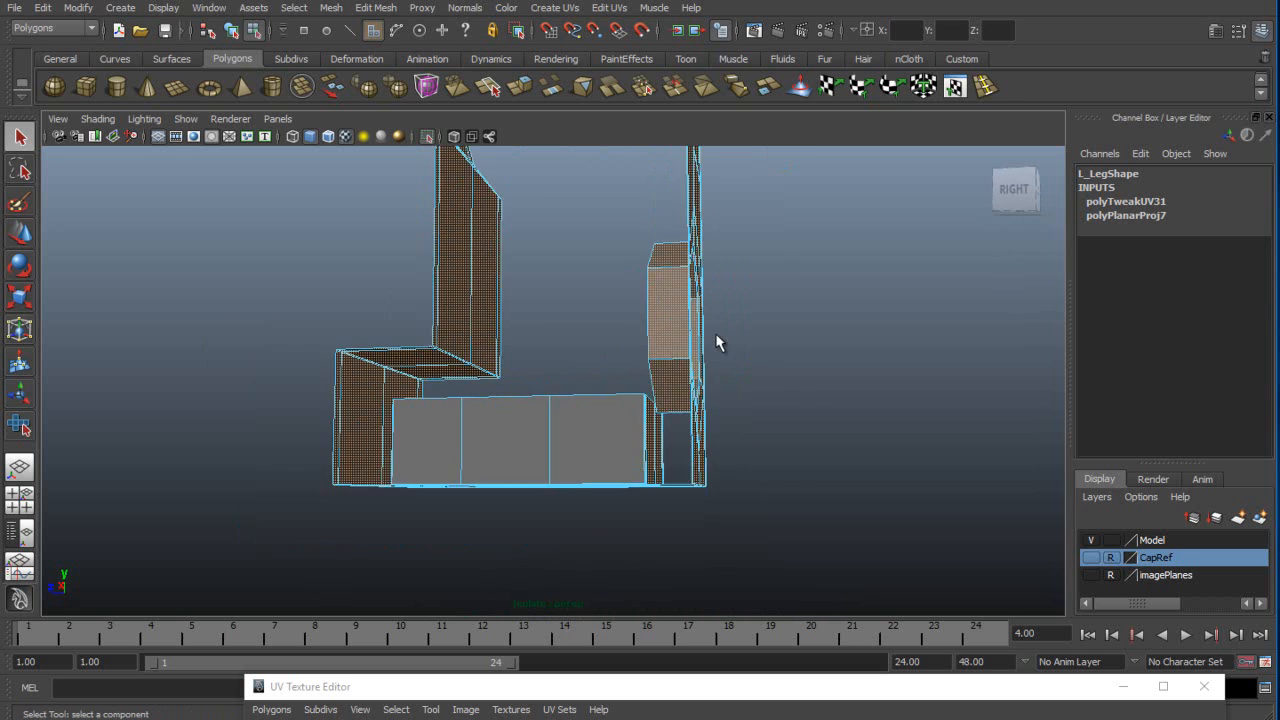
pyautogui.keyDown('alt'); pyautogui.moveTo(717, 342); pyautogui.dragTo(716, 343, button='right'); pyautogui.keyUp('alt')
pyautogui.keyDown('alt'); pyautogui.moveTo(716, 343); pyautogui.dragTo(716, 343); pyautogui.keyUp('alt')
pyautogui.keyDown('ctrl'); pyautogui.moveTo(380, 374); pyautogui.dragTo(426, 421); pyautogui.keyUp('ctrl')
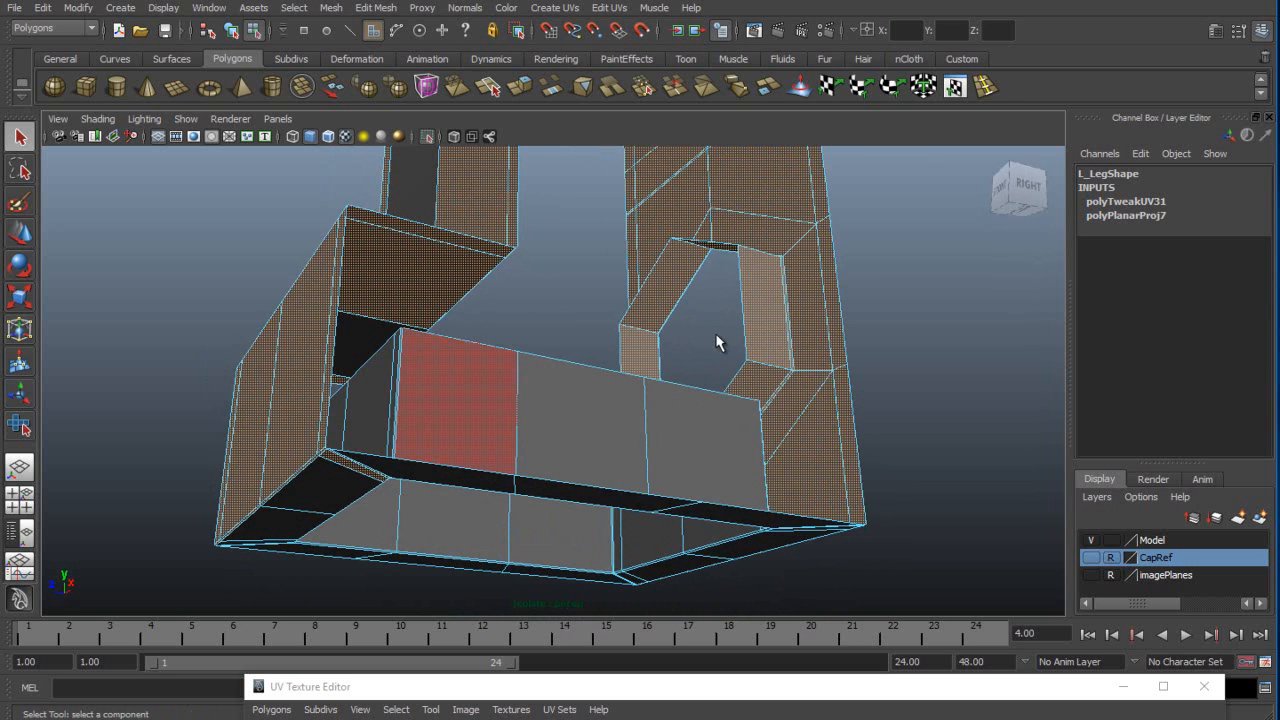
pyautogui.keyDown('alt'); pyautogui.moveTo(716, 335); pyautogui.dragTo(717, 334); pyautogui.keyUp('alt')
pyautogui.keyDown('alt'); pyautogui.moveTo(717, 334); pyautogui.dragTo(717, 335, button='middle'); pyautogui.keyUp('alt')
pyautogui.keyDown('alt'); pyautogui.moveTo(717, 335); pyautogui.dragTo(716, 335, button='right'); pyautogui.keyUp('alt')
pyautogui.keyDown('alt'); pyautogui.moveTo(716, 335); pyautogui.dragTo(716, 343); pyautogui.keyUp('alt')
# Invert the face selection to check it, invert it back, and isolate the leg strip without the bottom hollow.
pyautogui.keyDown('shift'); pyautogui.moveTo(430, 168); pyautogui.dragTo(898, 525); pyautogui.keyUp('shift')
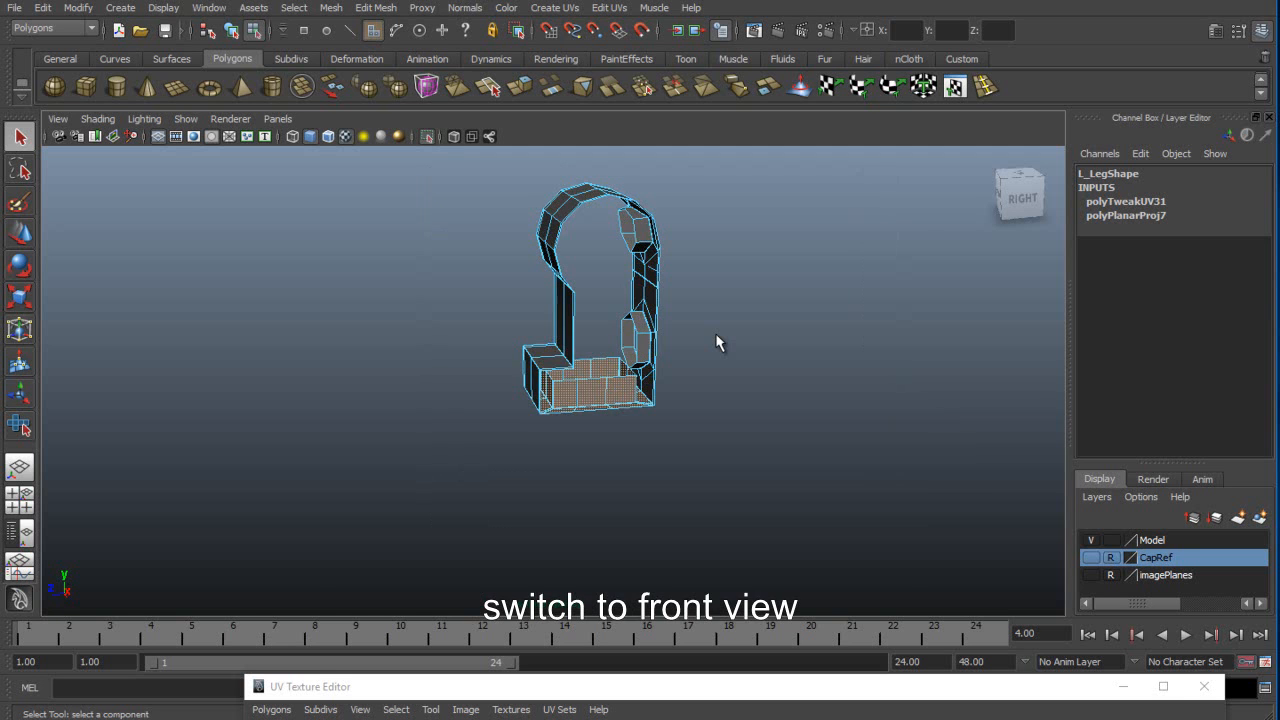
pyautogui.keyDown('shift'); pyautogui.moveTo(416, 168); pyautogui.dragTo(922, 572); pyautogui.keyUp('shift')
pyautogui.click(186, 119)
pyautogui.moveTo(221, 145)
pyautogui.click(371, 154)
pyautogui.click(186, 119)
pyautogui.click(371, 154)
# Create camera-based UVs for the isolated leg strip from the front view.
pyautogui.keyDown('alt'); pyautogui.moveTo(450, 302); pyautogui.dragTo(574, 349); pyautogui.keyUp('alt')
pyautogui.press('space')
pyautogui.keyDown('alt'); pyautogui.moveTo(574, 349); pyautogui.dragTo(554, 349, button='right'); pyautogui.keyUp('alt')
pyautogui.keyDown('alt'); pyautogui.moveTo(554, 349); pyautogui.dragTo(536, 388, button='middle'); pyautogui.keyUp('alt')
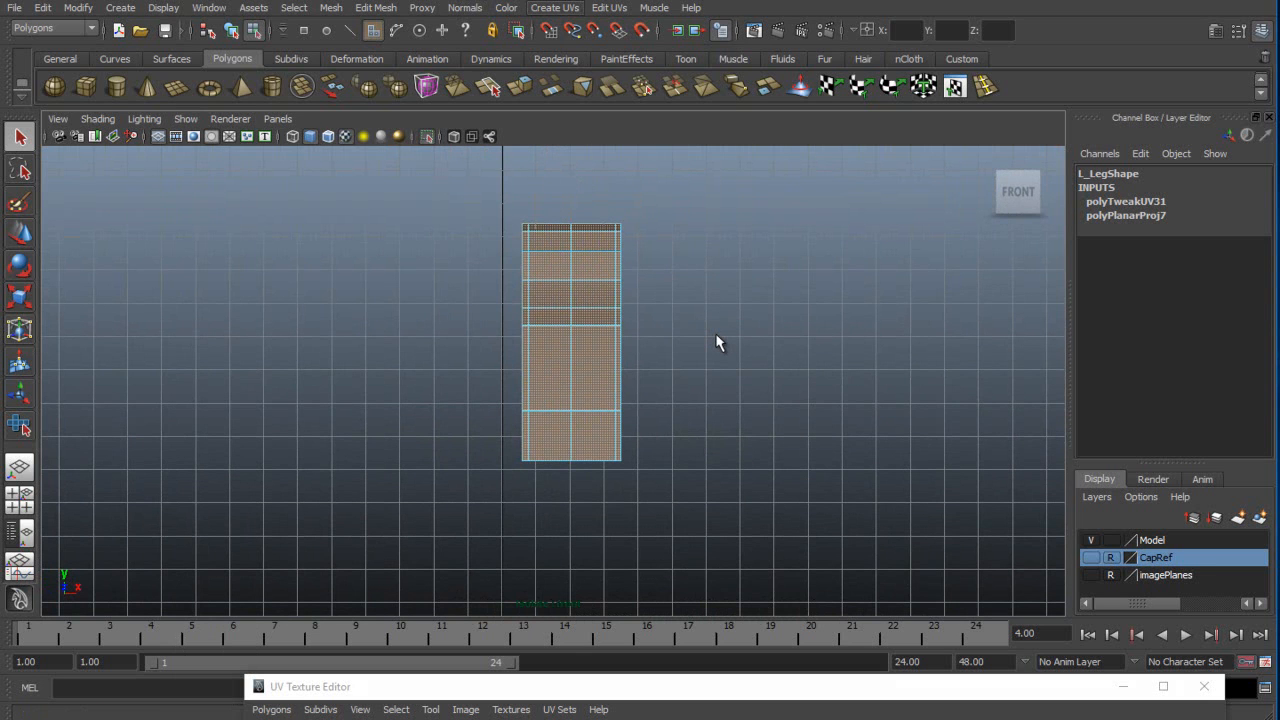
pyautogui.click(555, 8)
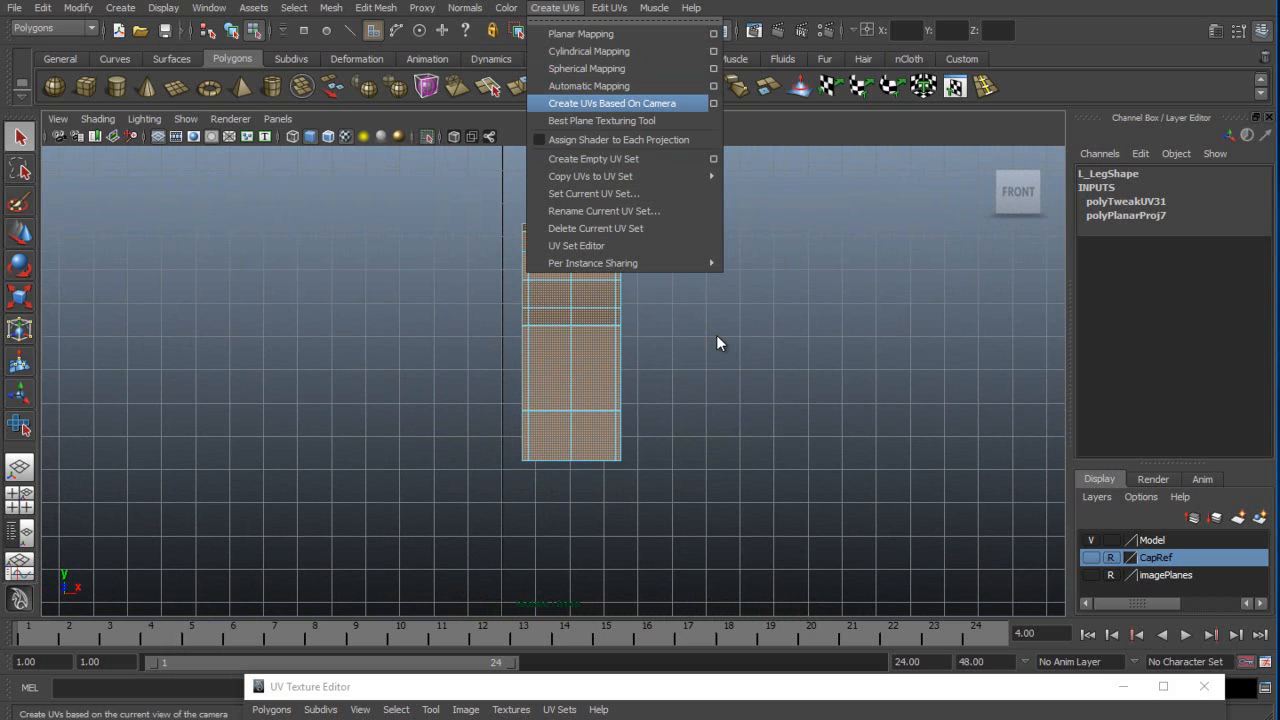
pyautogui.click(611, 103)
# Select the strip's outer side edges and the seam across its top, and cut the UVs along them.
pyautogui.moveTo(640, 687); pyautogui.dragTo(700, 265)
pyautogui.keyDown('alt'); pyautogui.moveTo(740, 440); pyautogui.dragTo(822, 615, button='middle'); pyautogui.keyUp('alt')
pyautogui.moveTo(700, 265); pyautogui.dragTo(711, 233)
pyautogui.moveTo(590, 559); pyautogui.dragTo(655, 559, button='right')
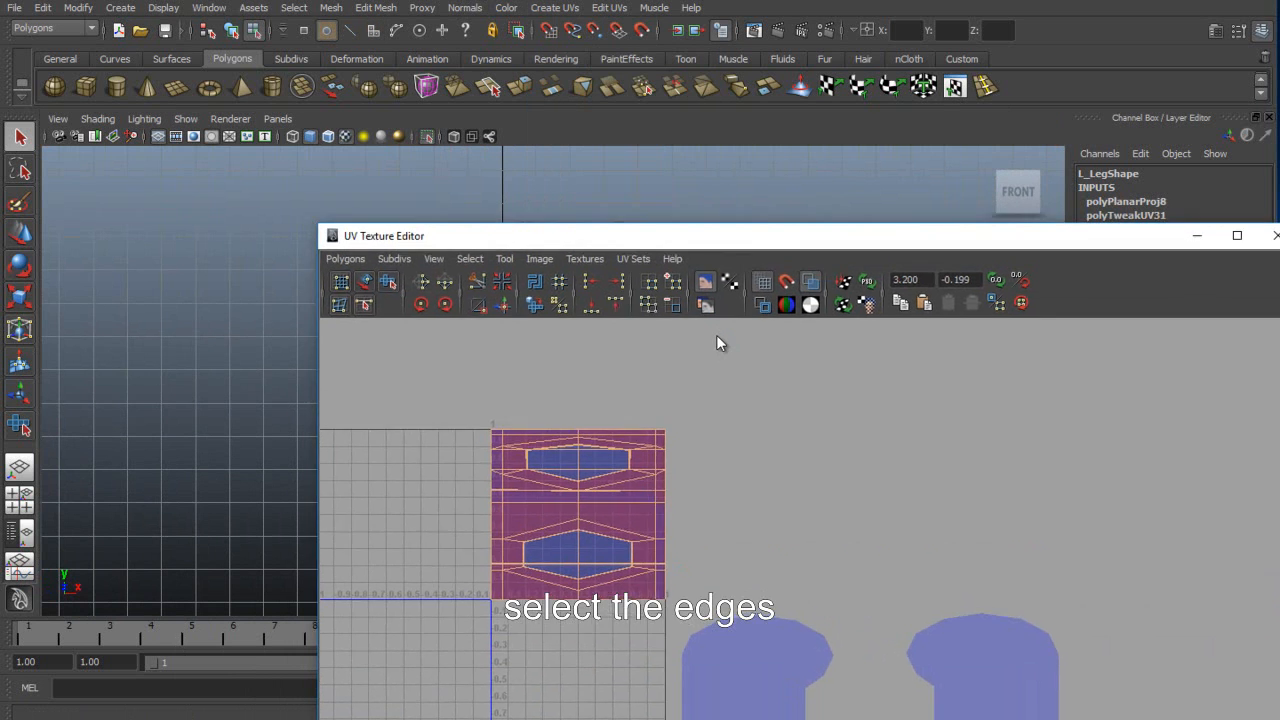
pyautogui.moveTo(711, 233); pyautogui.dragTo(742, 611)
pyautogui.click(19, 467)
pyautogui.keyDown('alt'); pyautogui.moveTo(719, 343); pyautogui.dragTo(510, 350); pyautogui.keyUp('alt')
pyautogui.scroll(5, 719, 343)
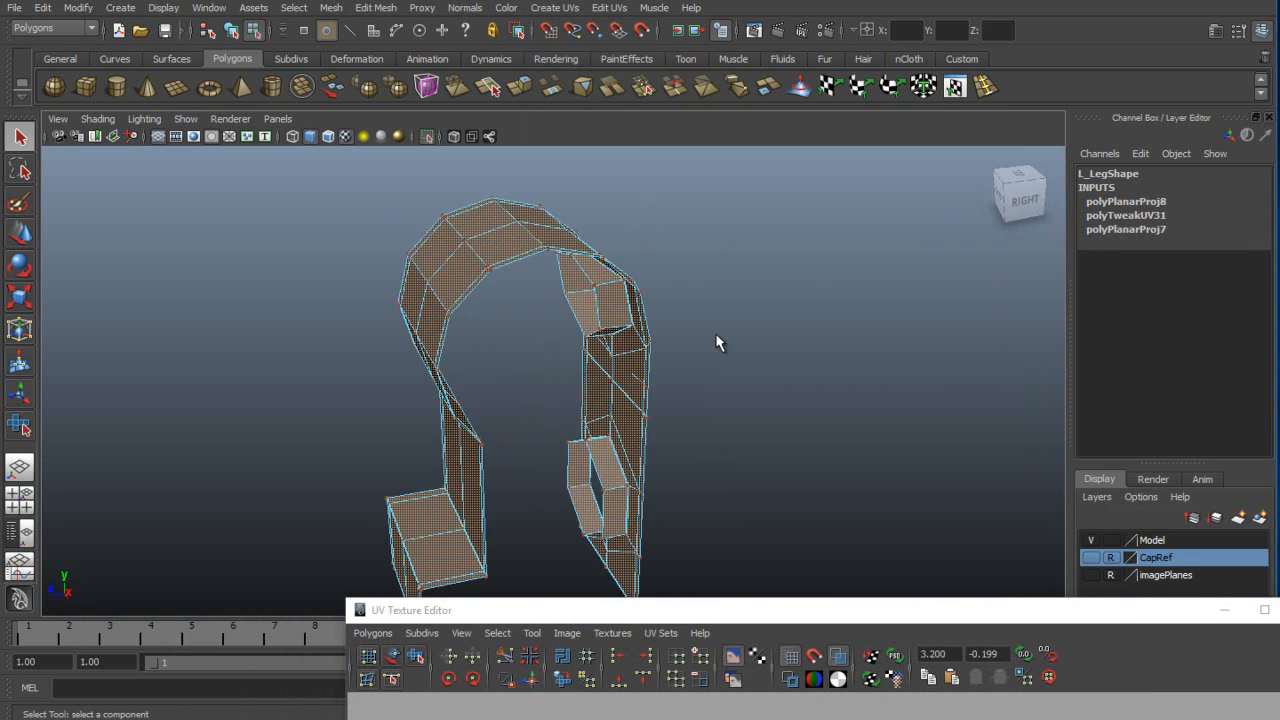
pyautogui.moveTo(719, 343); pyautogui.dragTo(719, 290, button='right')
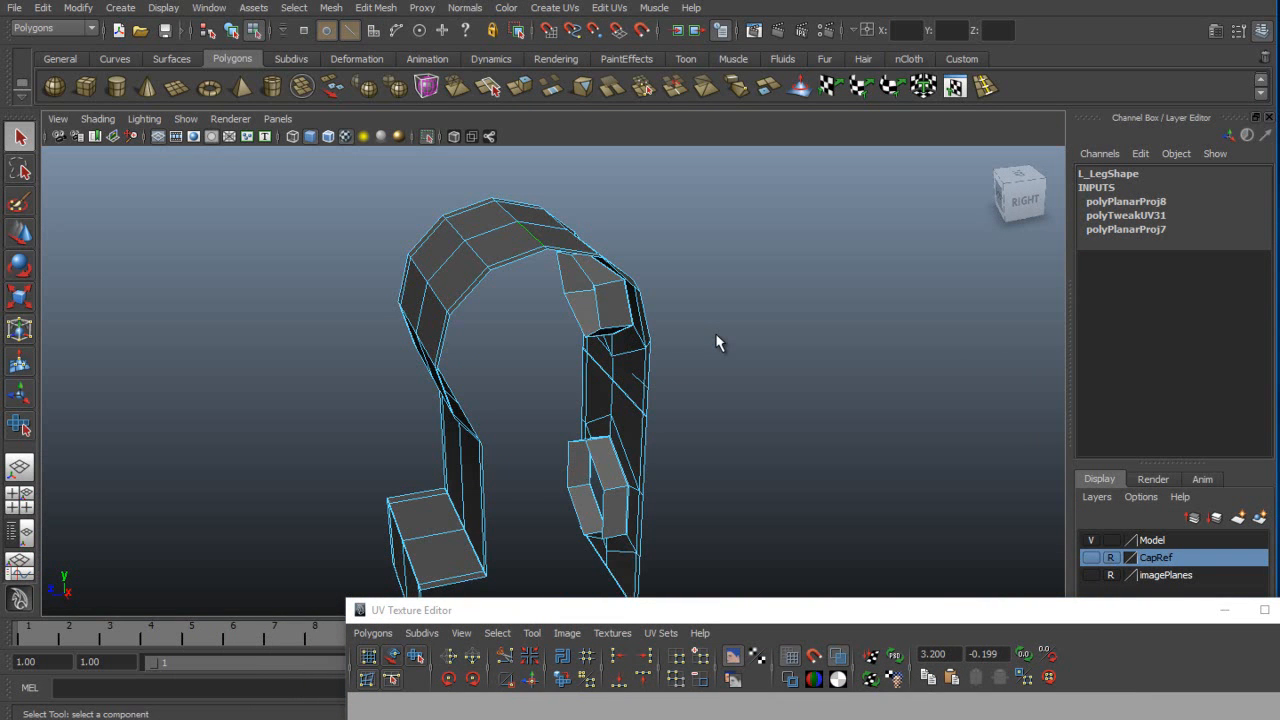
pyautogui.keyDown('alt'); pyautogui.moveTo(716, 335); pyautogui.dragTo(727, 184, button='middle'); pyautogui.keyUp('alt')
pyautogui.scroll(1, 719, 343)
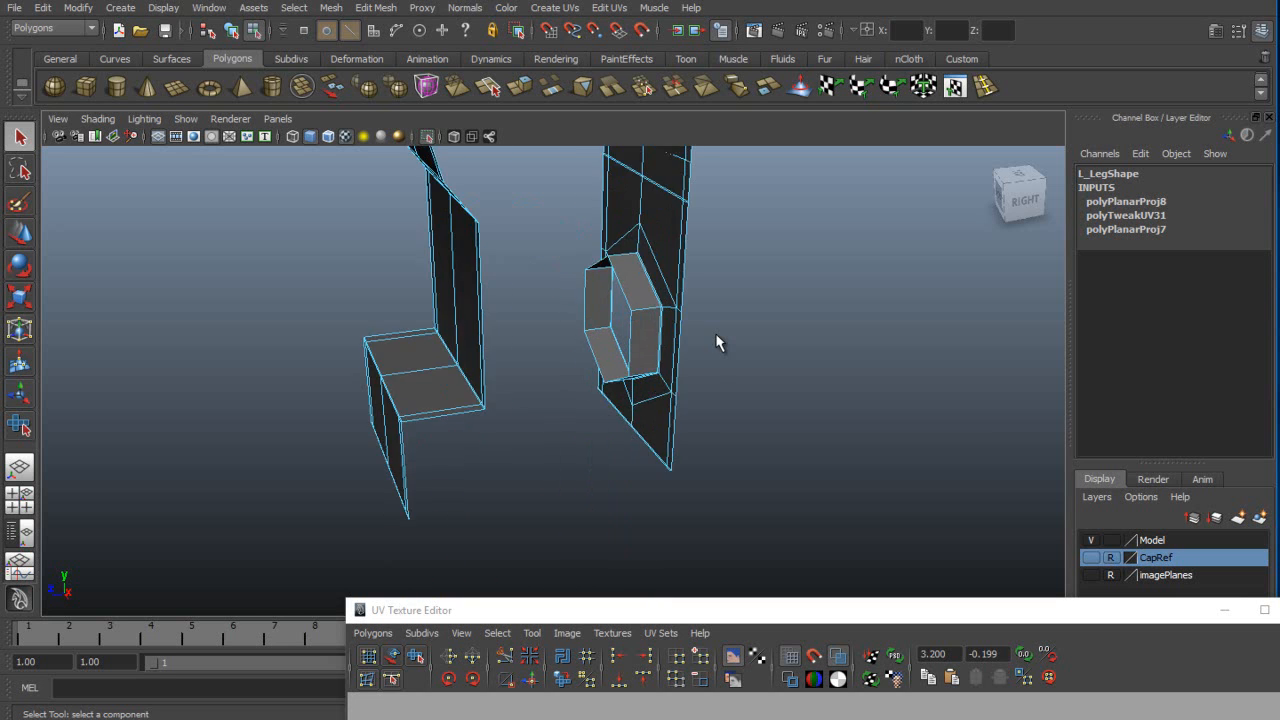
pyautogui.scroll(-2, 719, 343)
pyautogui.keyDown('alt'); pyautogui.moveTo(719, 343); pyautogui.dragTo(742, 469, button='middle'); pyautogui.keyUp('alt')
pyautogui.keyDown('alt'); pyautogui.moveTo(716, 343); pyautogui.dragTo(716, 343); pyautogui.keyUp('alt')
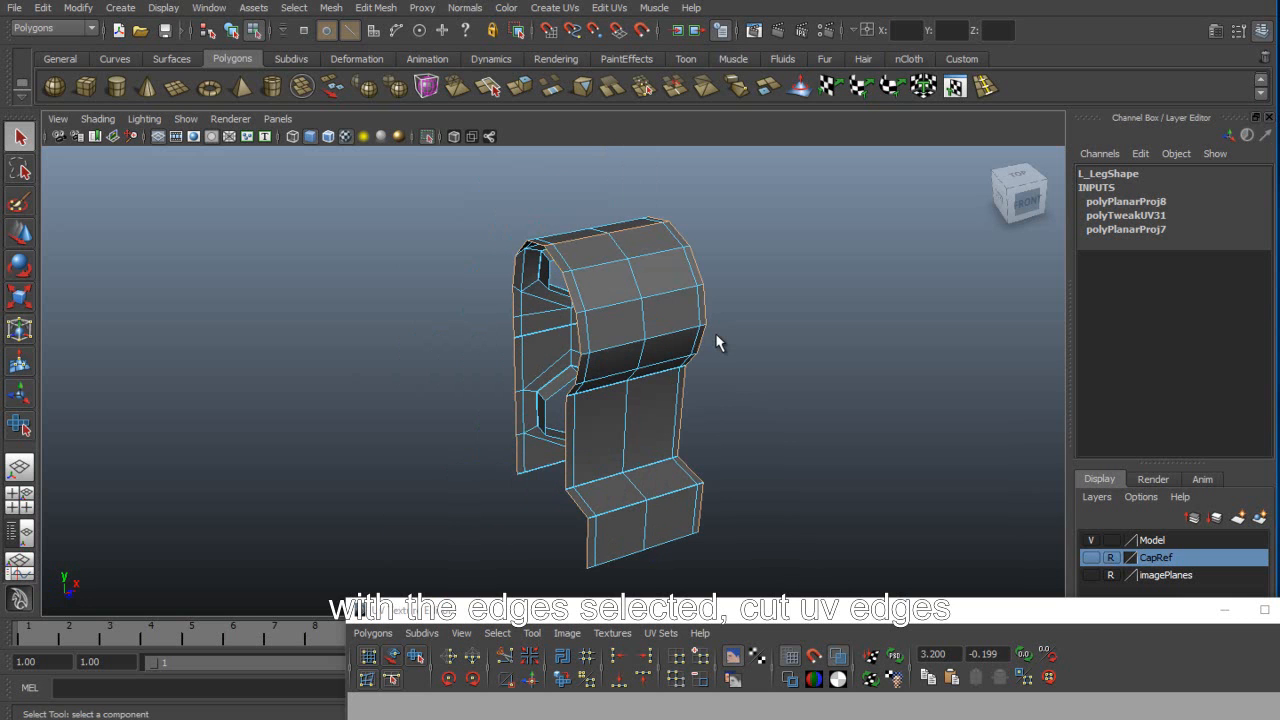
pyautogui.keyDown('alt'); pyautogui.moveTo(716, 343); pyautogui.dragTo(716, 343); pyautogui.keyUp('alt')
pyautogui.moveTo(560, 604); pyautogui.dragTo(580, 297)
pyautogui.click(392, 320)
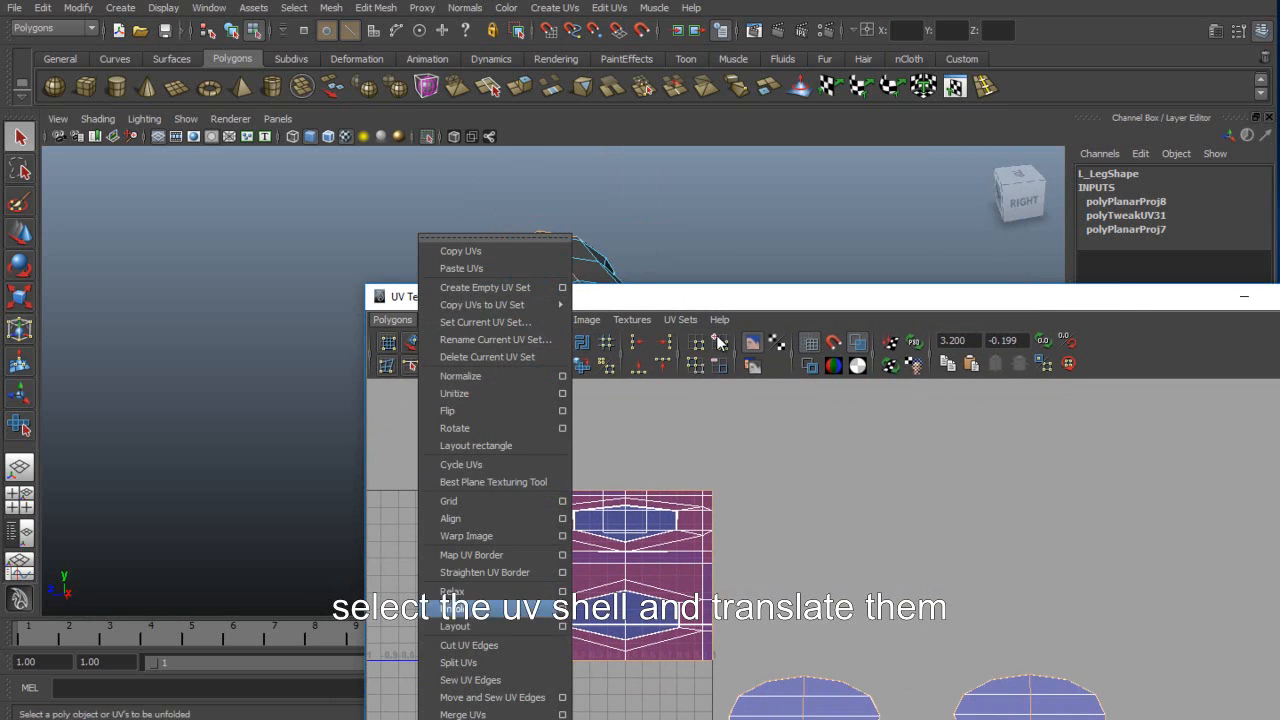
pyautogui.click(482, 645)
# Select the separated front shell and move it level beside the two side shells.
pyautogui.moveTo(606, 598); pyautogui.dragTo(660, 598, button='right')
pyautogui.click(517, 320)
pyautogui.click(546, 380)
pyautogui.scroll(-3, 716, 560)
pyautogui.scroll(1, 716, 560)
pyautogui.press('w')
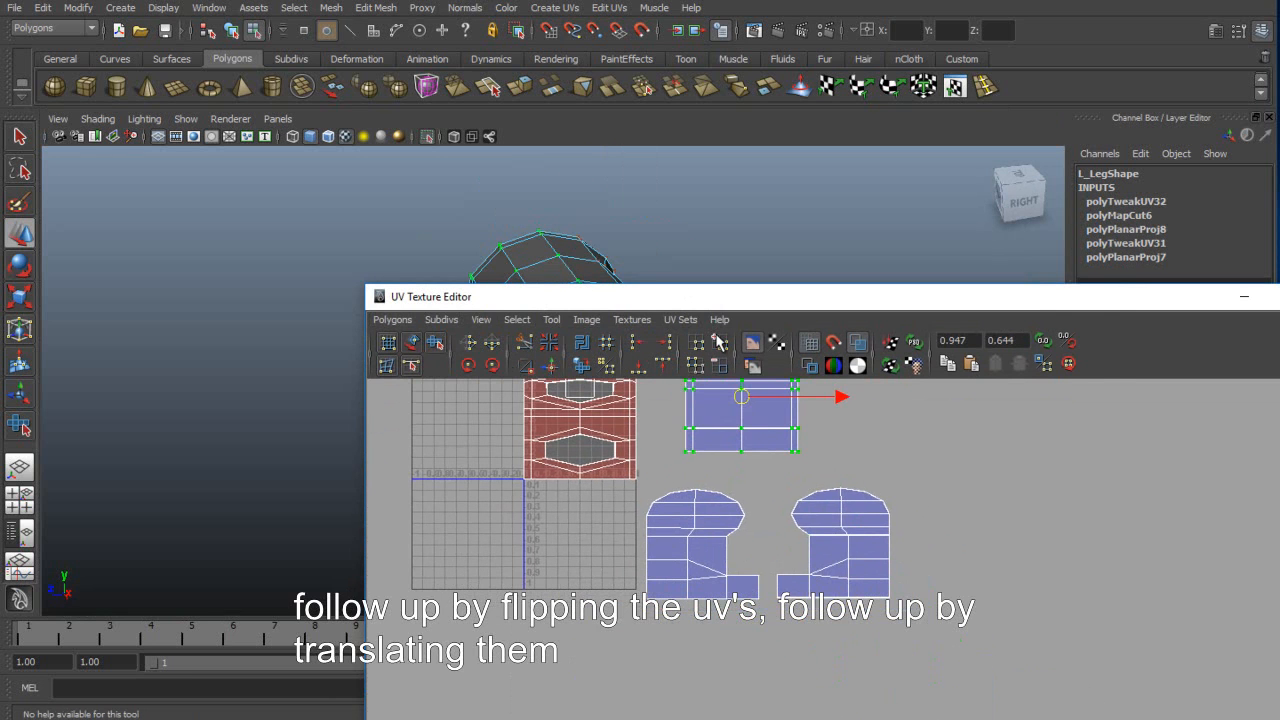
pyautogui.moveTo(741, 397); pyautogui.dragTo(969, 553)
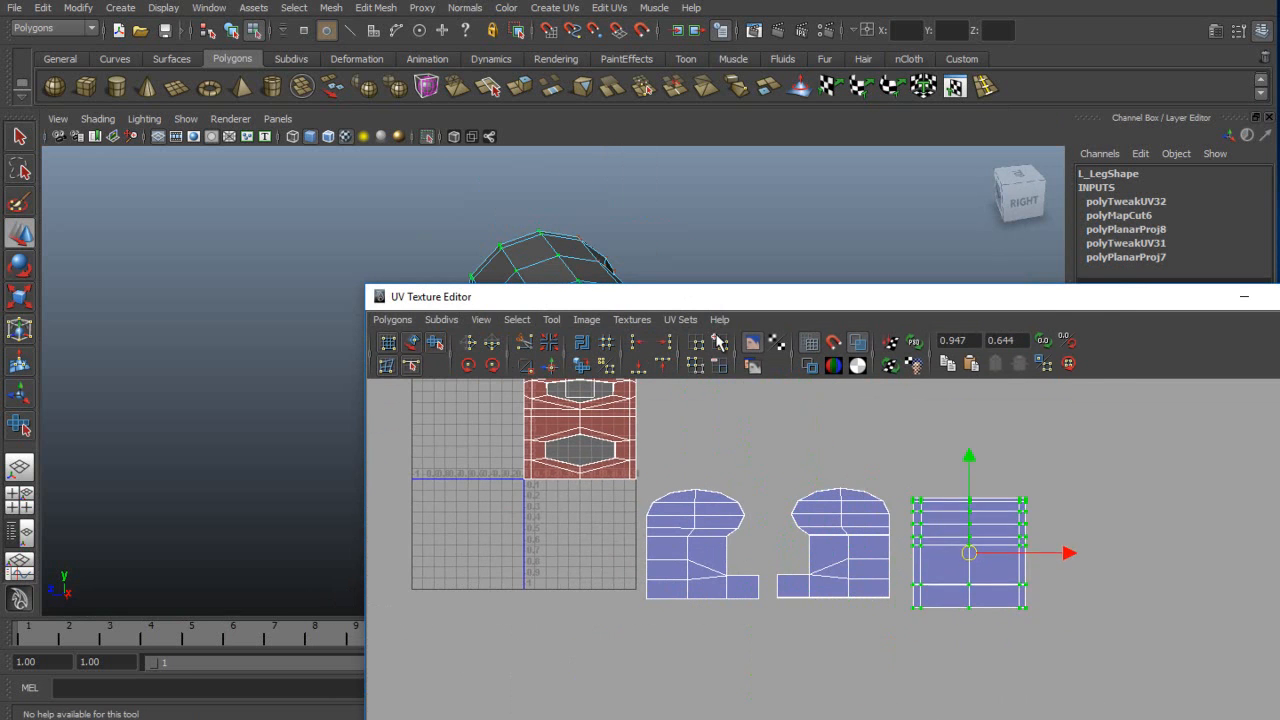
# Select the back shell with the hexagonal holes, flip it horizontally, and move it directly above the front shell.
pyautogui.keyDown('alt'); pyautogui.moveTo(969, 553); pyautogui.dragTo(822, 522, button='middle'); pyautogui.keyUp('alt')
pyautogui.click(517, 320)
pyautogui.click(546, 380)
pyautogui.click(468, 342)
pyautogui.moveTo(432, 392); pyautogui.dragTo(822, 403)
pyautogui.keyDown('alt'); pyautogui.moveTo(822, 403); pyautogui.dragTo(689, 475, button='middle'); pyautogui.keyUp('alt')
# Rotate the back shell half a turn and align it horizontally with the front shell below it.
pyautogui.scroll(2, 719, 343)
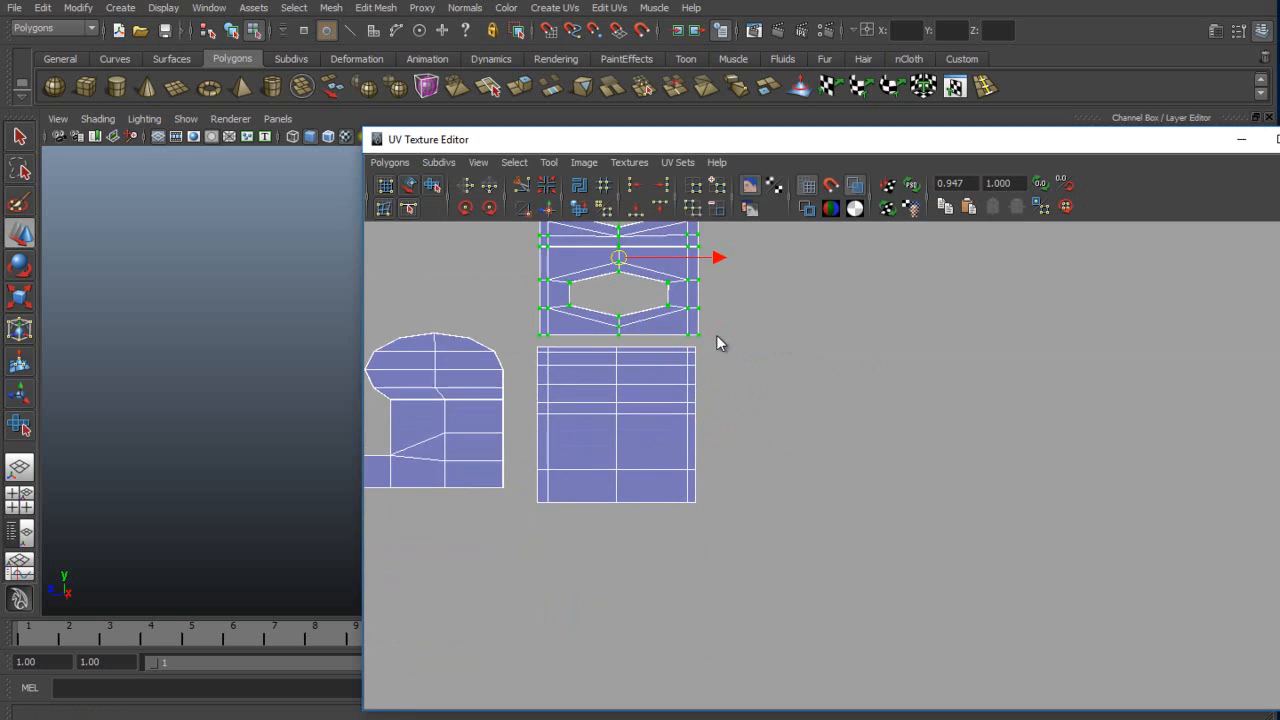
pyautogui.scroll(5, 720, 338)
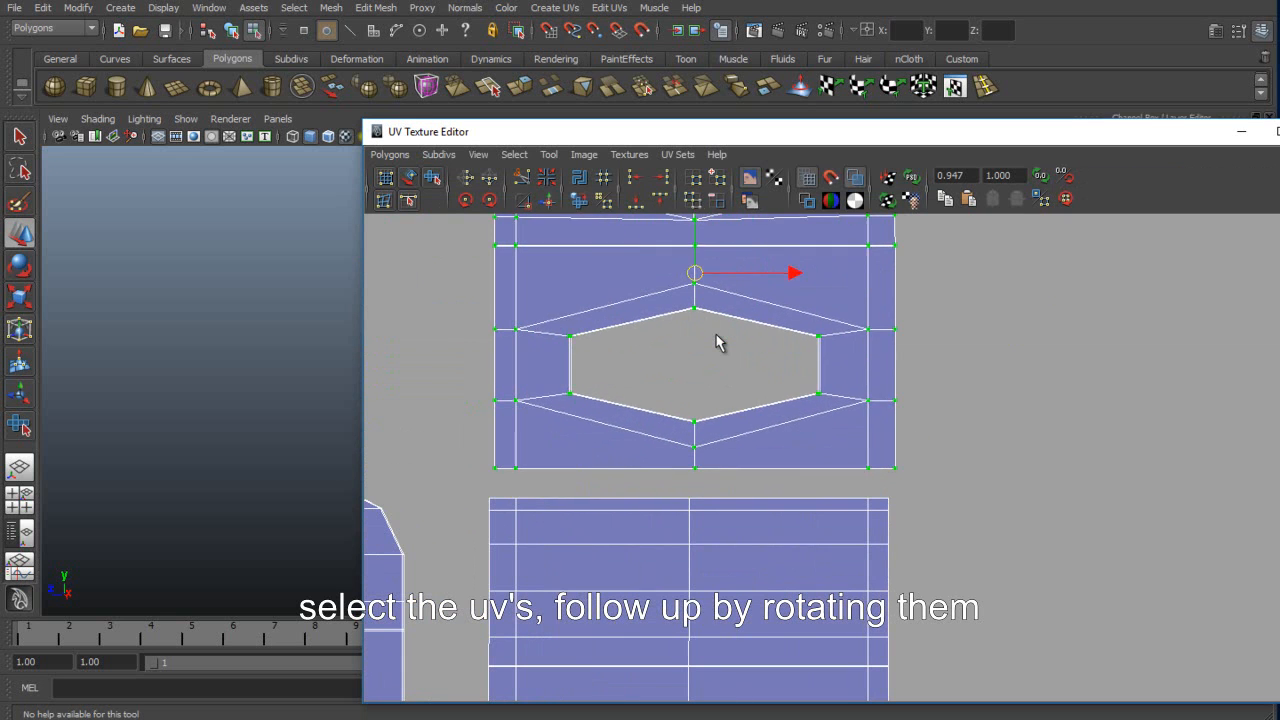
pyautogui.scroll(2, 719, 342)
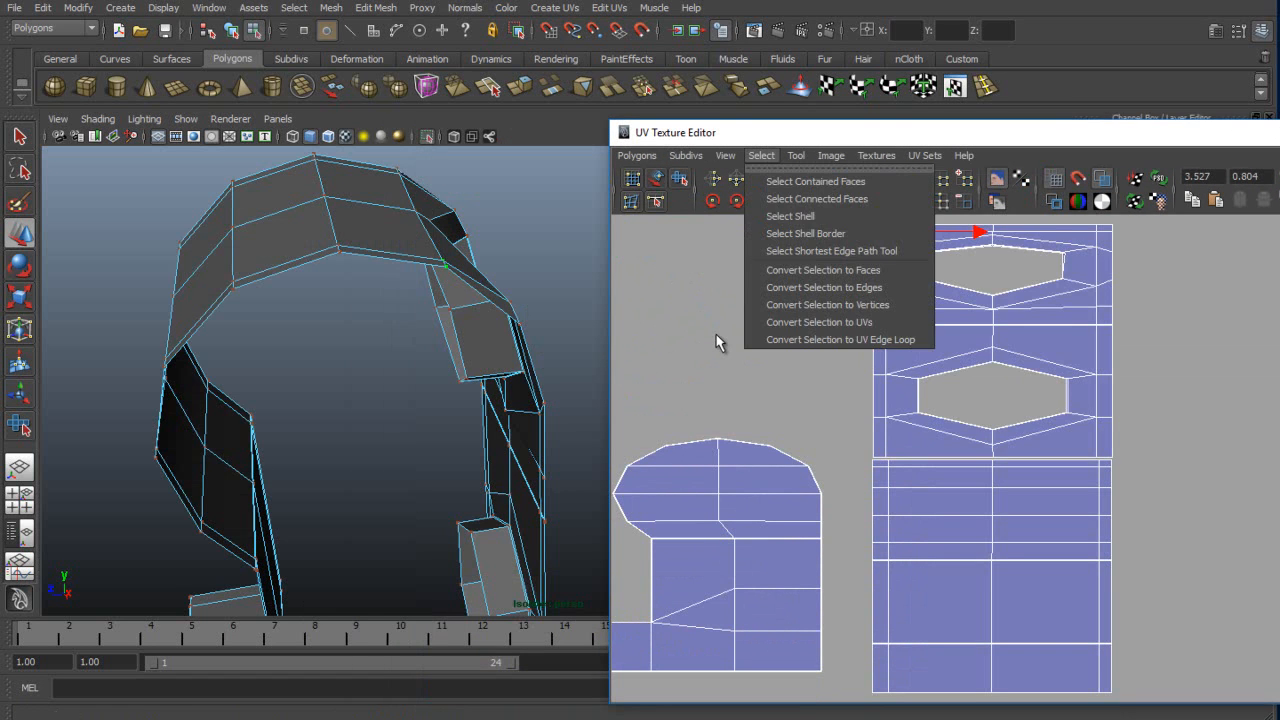
pyautogui.click(790, 216)
pyautogui.click(736, 201)
pyautogui.click(736, 201)
pyautogui.click(736, 201)
pyautogui.click(736, 201)
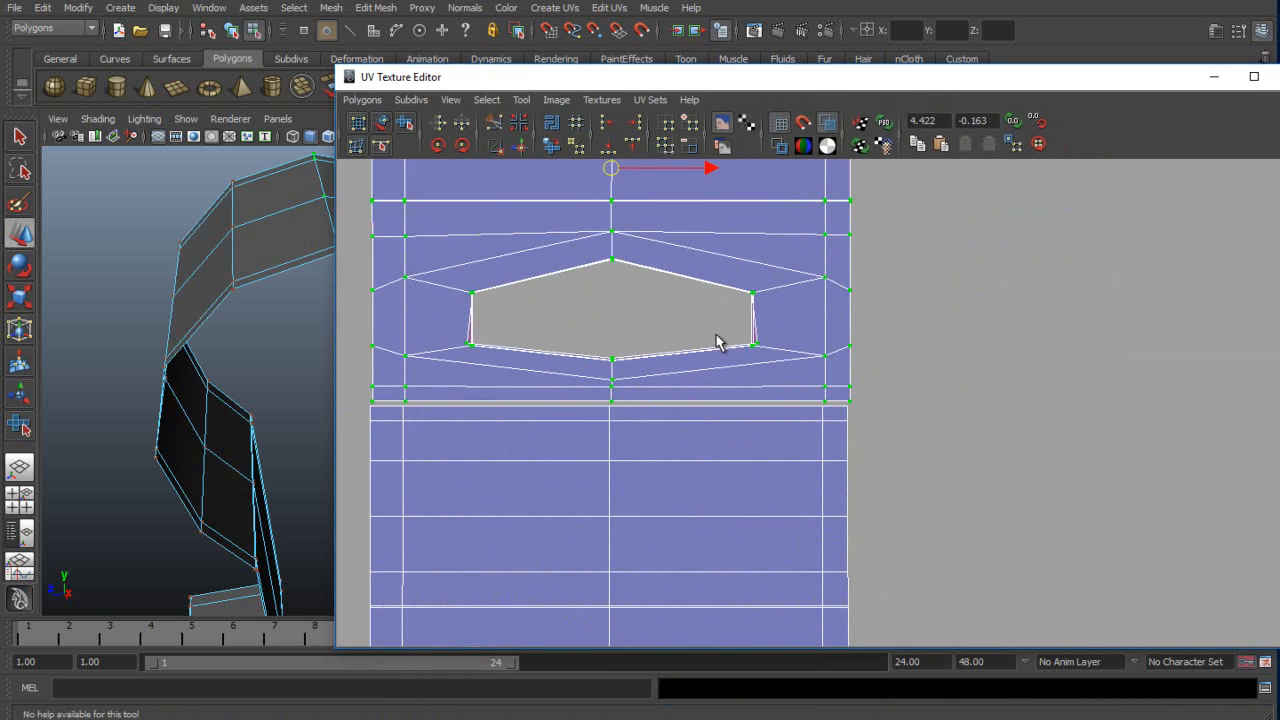
pyautogui.keyDown('shift'); pyautogui.moveTo(716, 335); pyautogui.dragTo(713, 335, button='middle'); pyautogui.keyUp('shift')
# Select the border edges where the back and front shells meet and sew the two shells together.
pyautogui.press('F10')
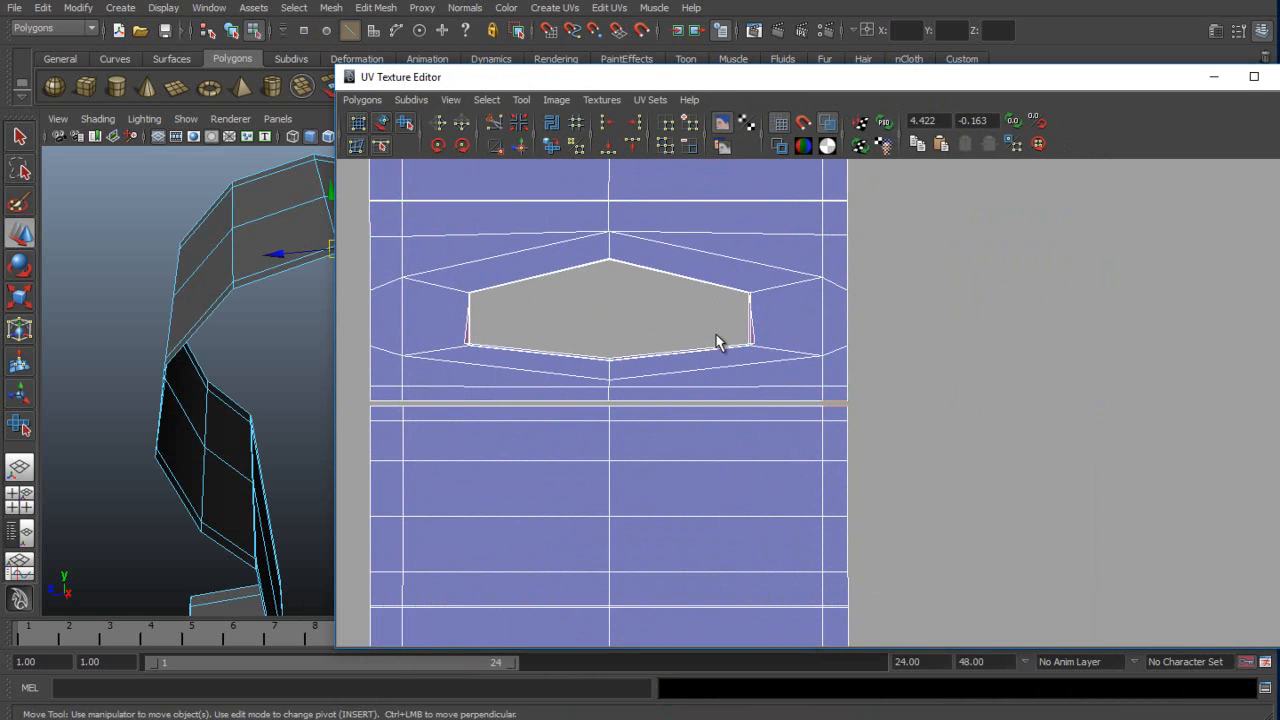
pyautogui.keyDown('shift'); pyautogui.click(716, 404); pyautogui.keyUp('shift')
pyautogui.keyDown('shift'); pyautogui.click(506, 404); pyautogui.keyUp('shift')
pyautogui.keyDown('shift'); pyautogui.click(386, 404); pyautogui.keyUp('shift')
pyautogui.press('g')
pyautogui.scroll(-4, 716, 342)
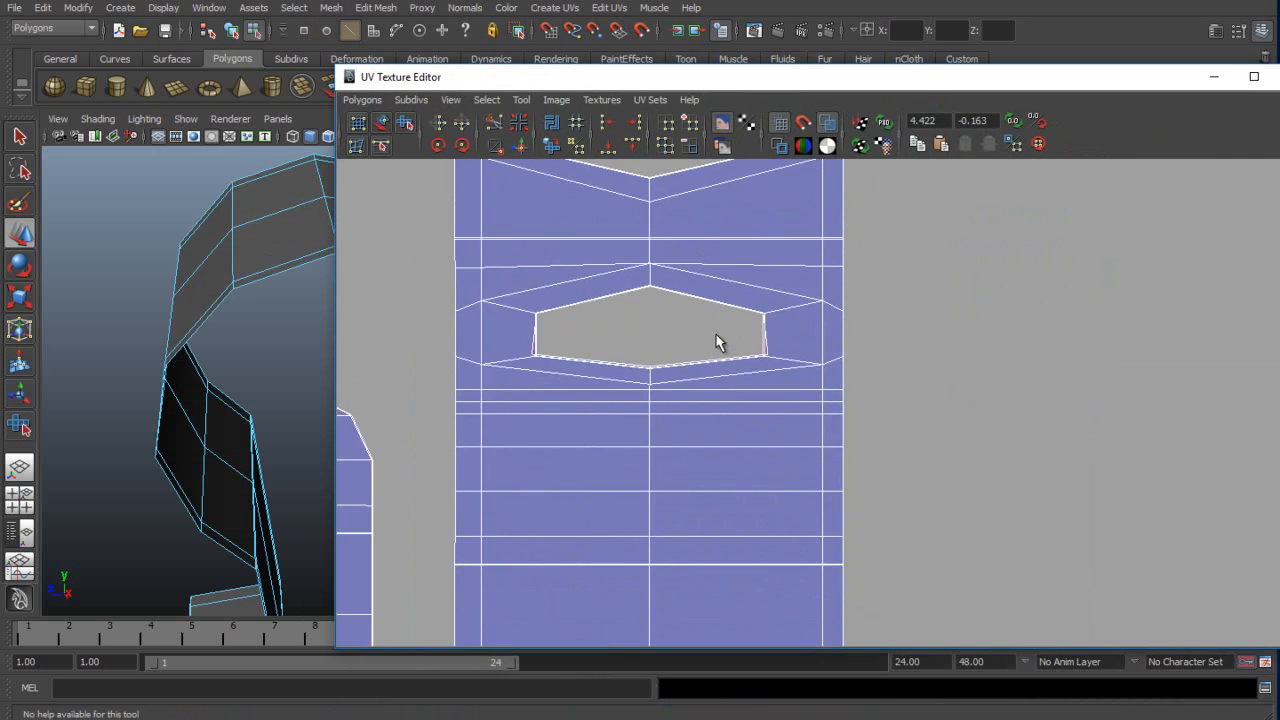
pyautogui.scroll(-5, 716, 340)
# Check which border edges of the two side shells match the long front-and-back shell.
pyautogui.moveTo(650, 341); pyautogui.dragTo(716, 342, button='right')
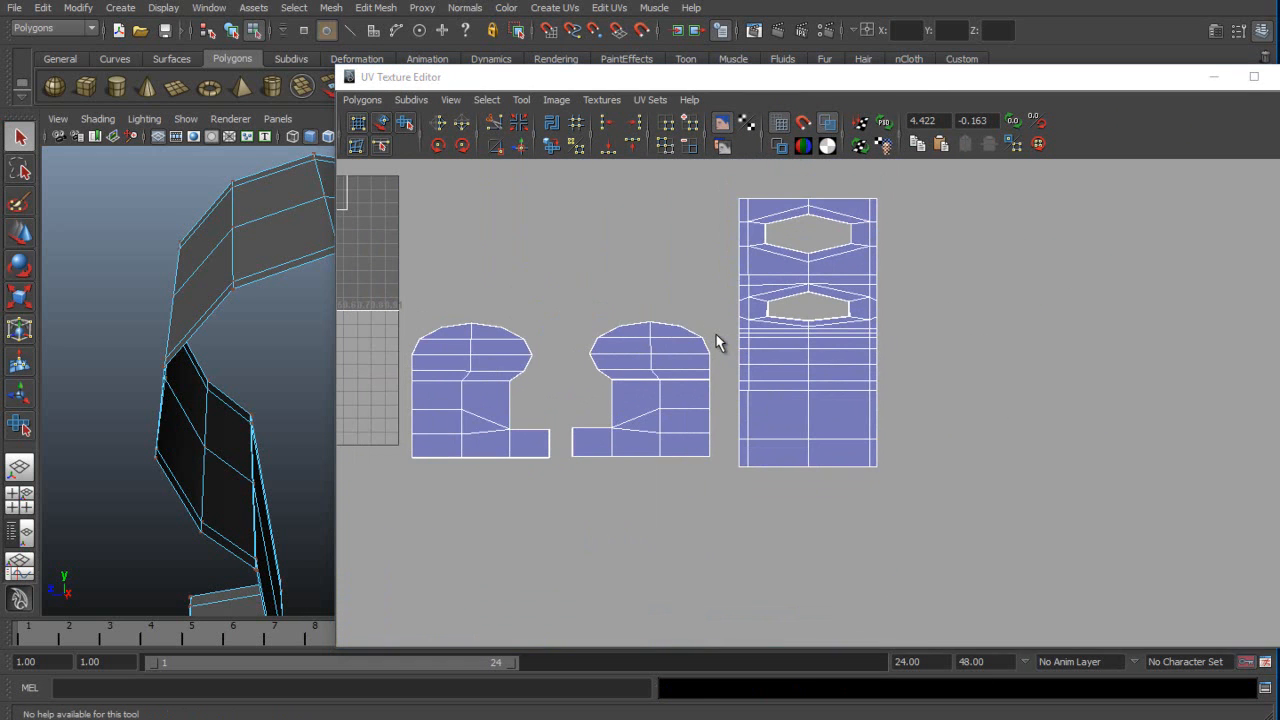
pyautogui.scroll(3, 716, 342)
pyautogui.press('F10')
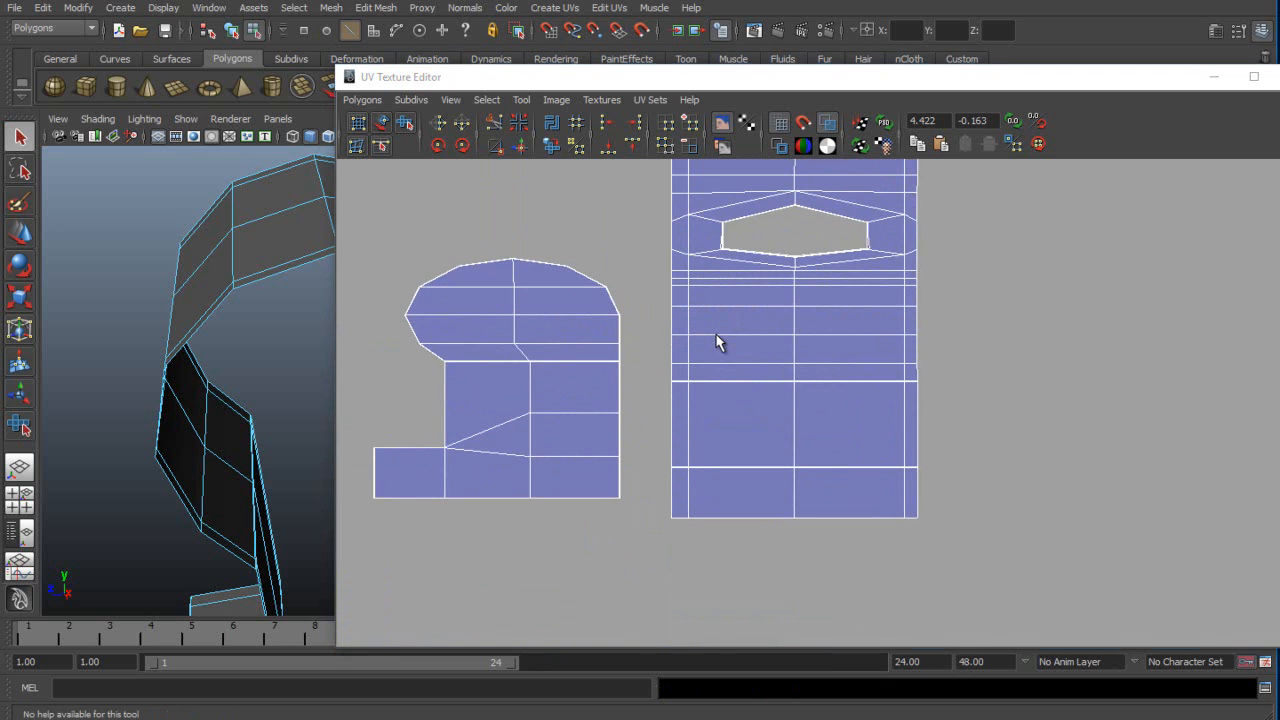
pyautogui.scroll(-3, 716, 342)
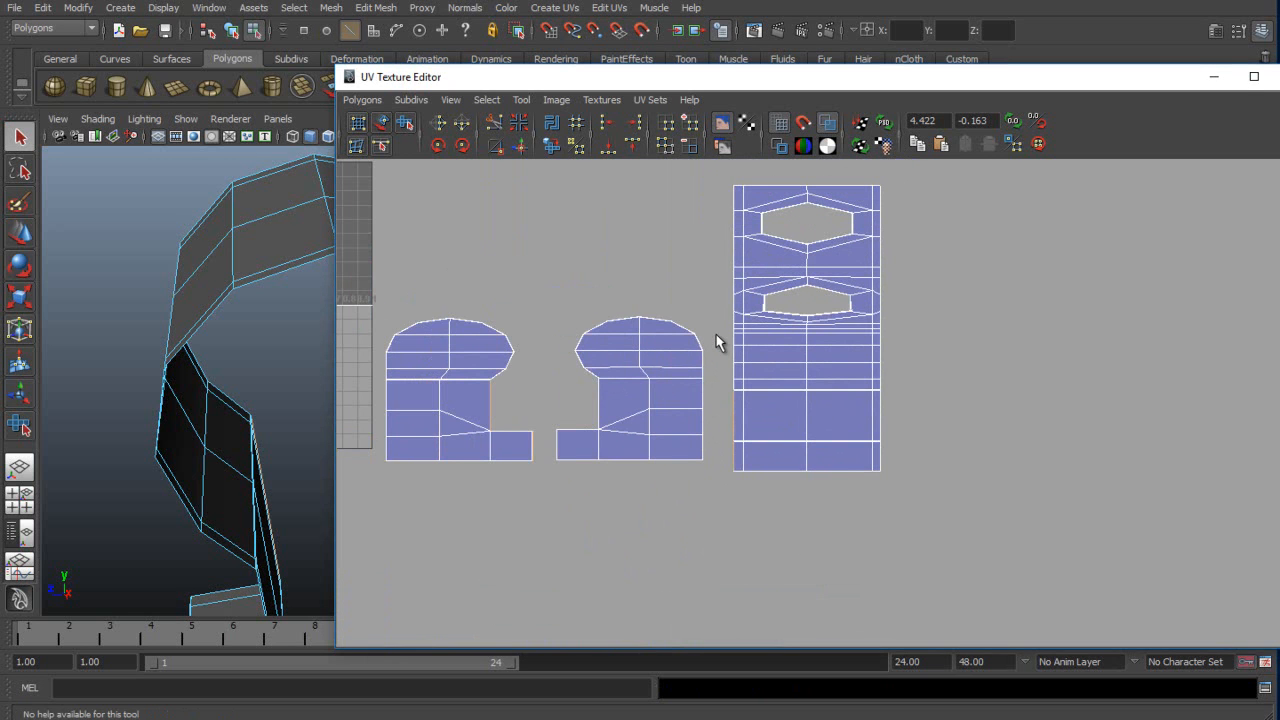
pyautogui.scroll(-1, 716, 342)
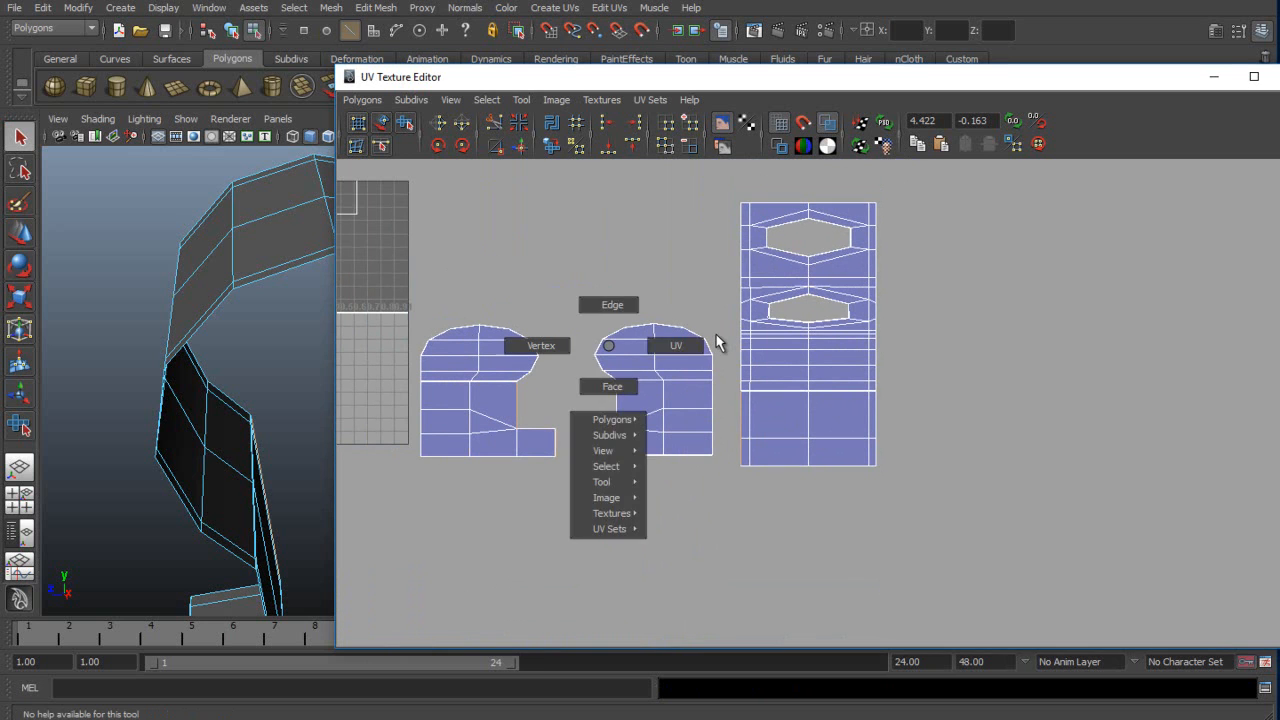
pyautogui.click(487, 100)
pyautogui.click(517, 161)
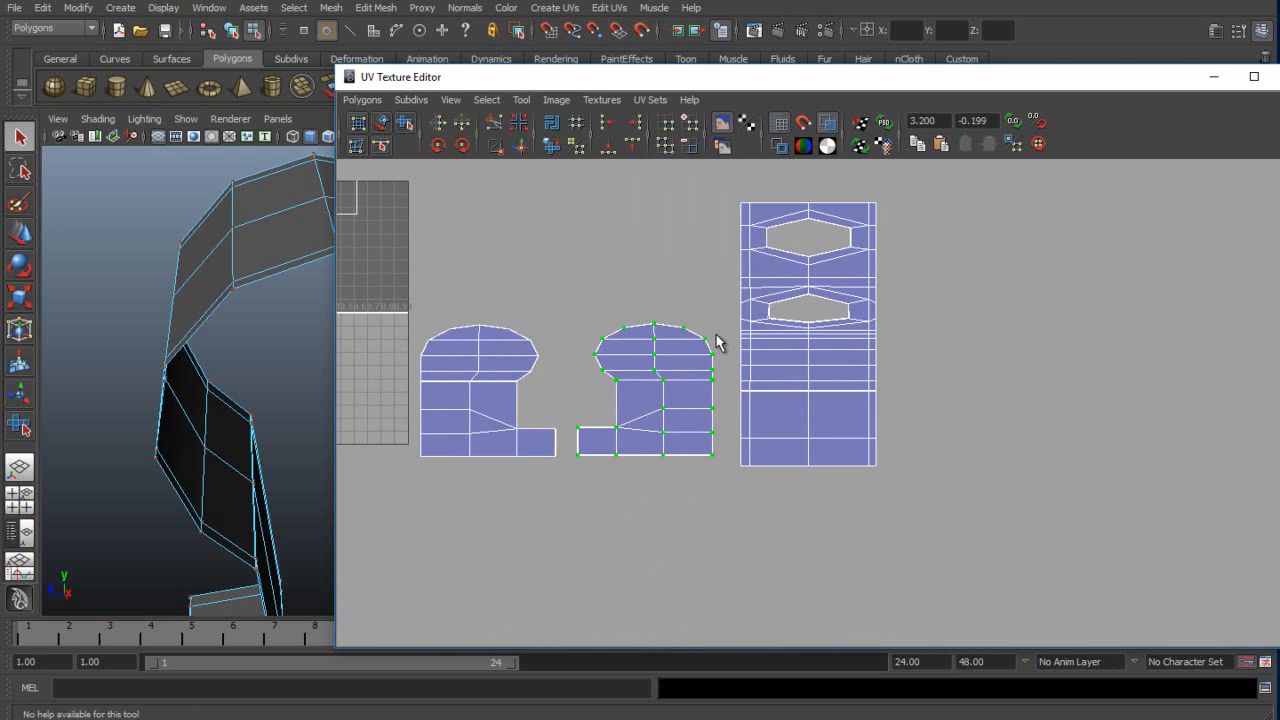
pyautogui.scroll(2, 716, 342)
pyautogui.moveTo(710, 403); pyautogui.dragTo(711, 364, button='right')
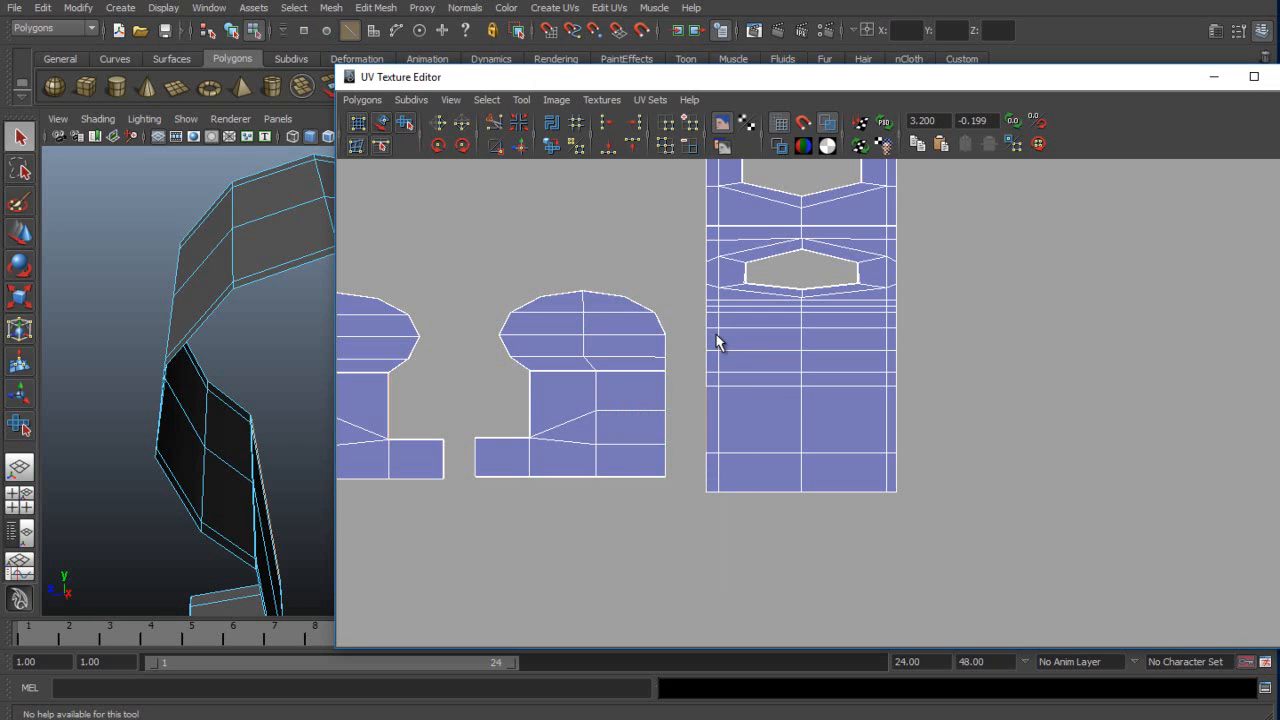
# Select the side shell nearest the long shell and move it horizontally to the long shell's opposite side.
pyautogui.moveTo(579, 346); pyautogui.dragTo(640, 346, button='right')
pyautogui.moveTo(568, 268); pyautogui.dragTo(596, 297)
pyautogui.click(487, 100)
pyautogui.click(516, 161)
pyautogui.press('w')
pyautogui.scroll(-3, 716, 342)
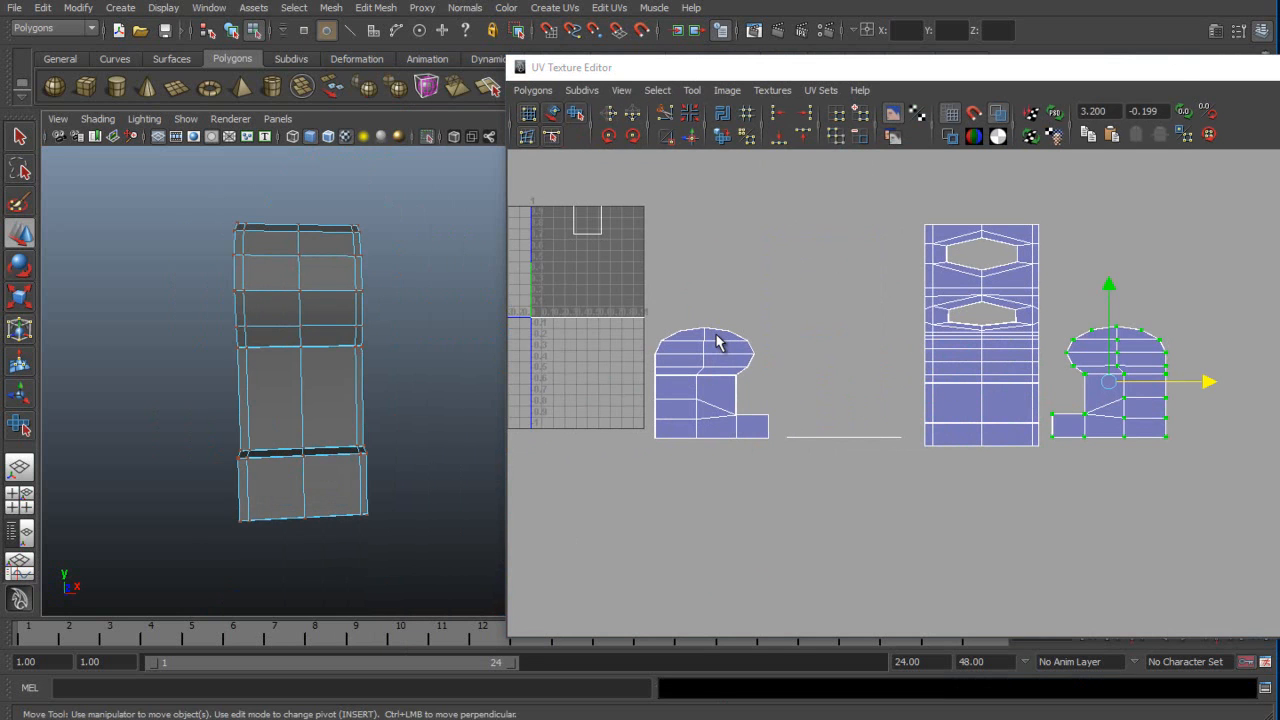
# Select the collapsed flat shell between the side shell and the long shell, then reselect it as faces.
pyautogui.press('space')
pyautogui.moveTo(930, 494); pyautogui.dragTo(930, 494)
pyautogui.moveTo(784, 405); pyautogui.dragTo(918, 482)
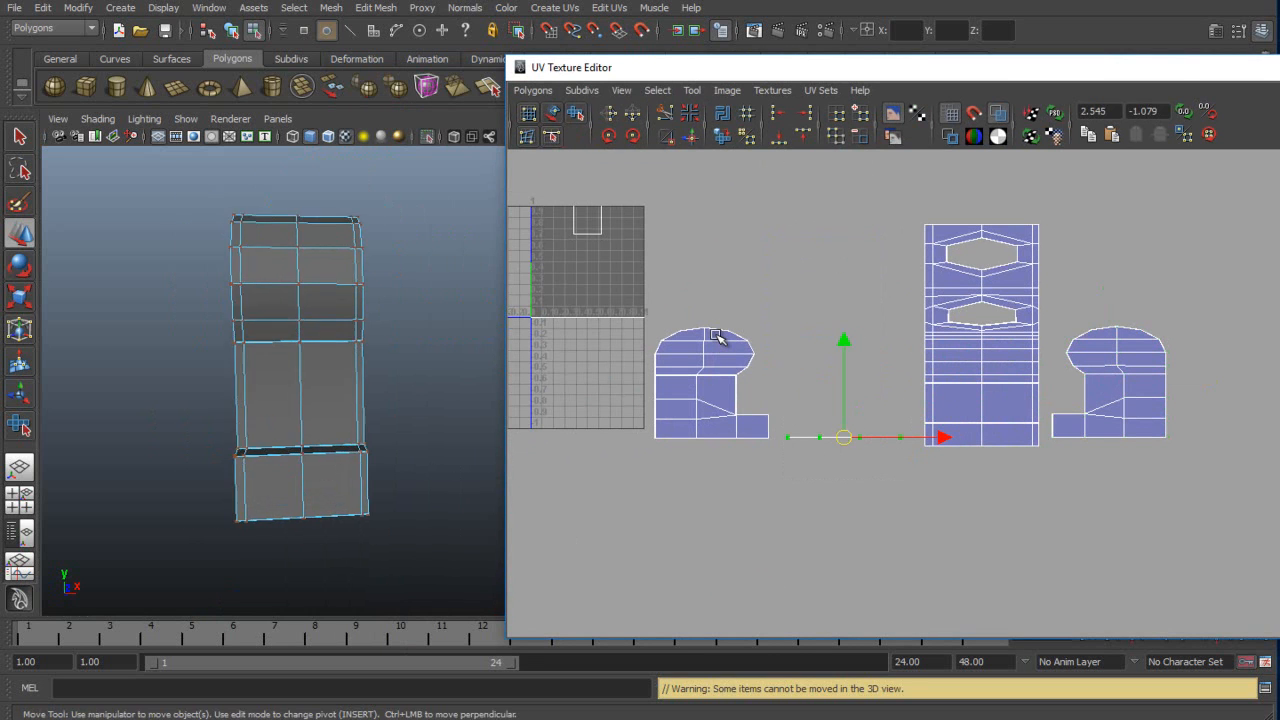
pyautogui.press('f')
pyautogui.keyDown('alt'); pyautogui.moveTo(721, 340); pyautogui.dragTo(720, 341); pyautogui.keyUp('alt')
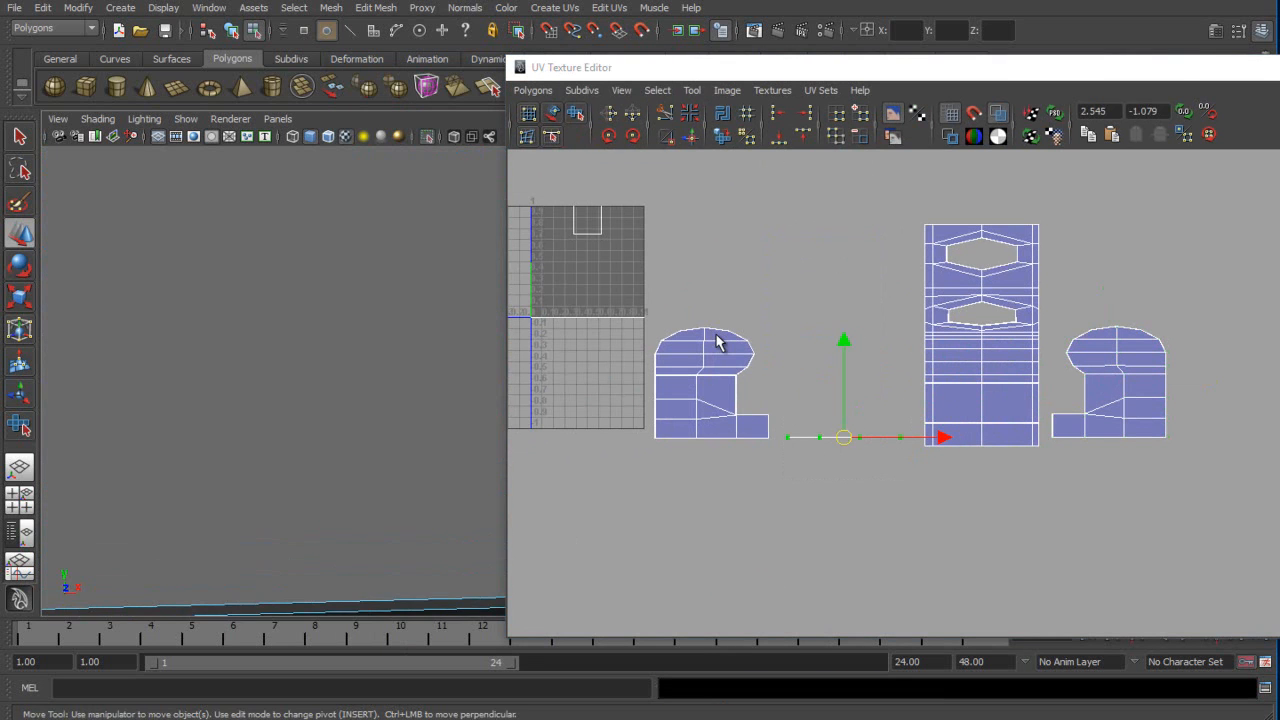
pyautogui.moveTo(829, 434); pyautogui.dragTo(829, 472, button='right')
pyautogui.moveTo(781, 413); pyautogui.dragTo(912, 470)
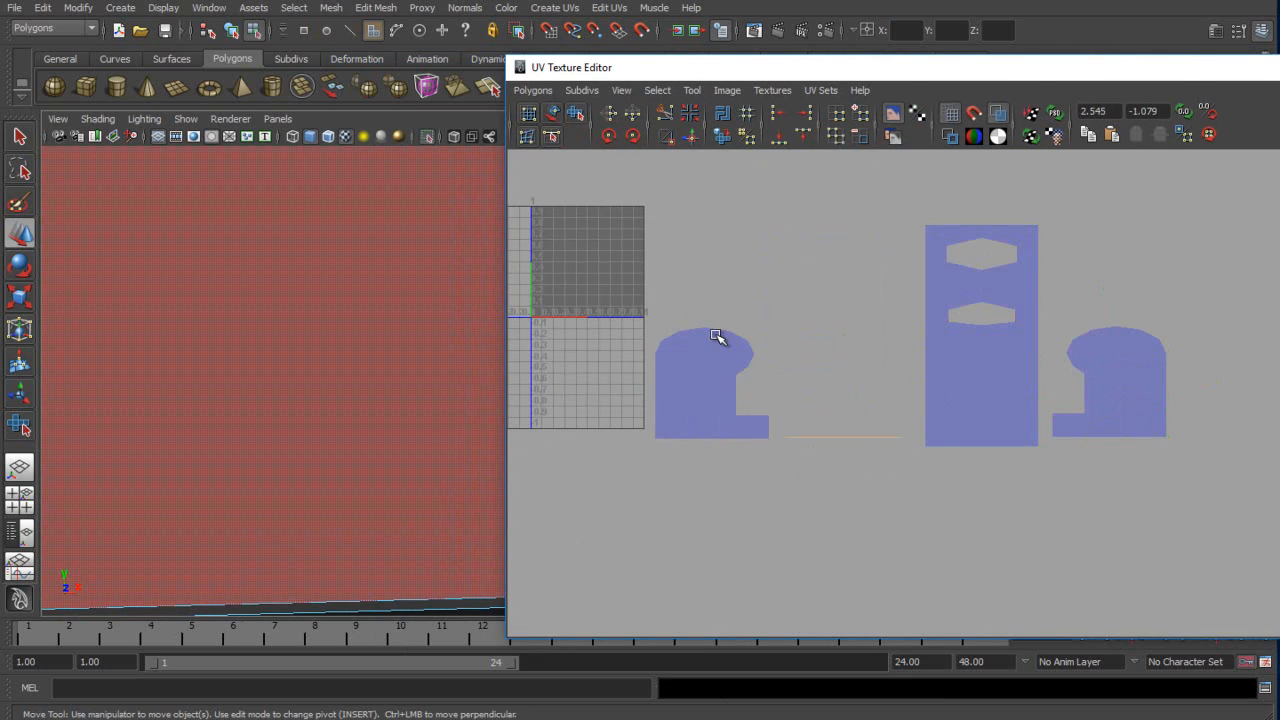
# Show the full model around the leg to locate the selected bottom faces, then isolate them in the viewport.
pyautogui.moveTo(780, 67); pyautogui.dragTo(968, 79)
pyautogui.scroll(-10, 717, 337)
pyautogui.keyDown('alt'); pyautogui.moveTo(717, 337); pyautogui.dragTo(717, 337); pyautogui.keyUp('alt')
pyautogui.click(186, 119)
pyautogui.moveTo(221, 145)
pyautogui.click(370, 154)
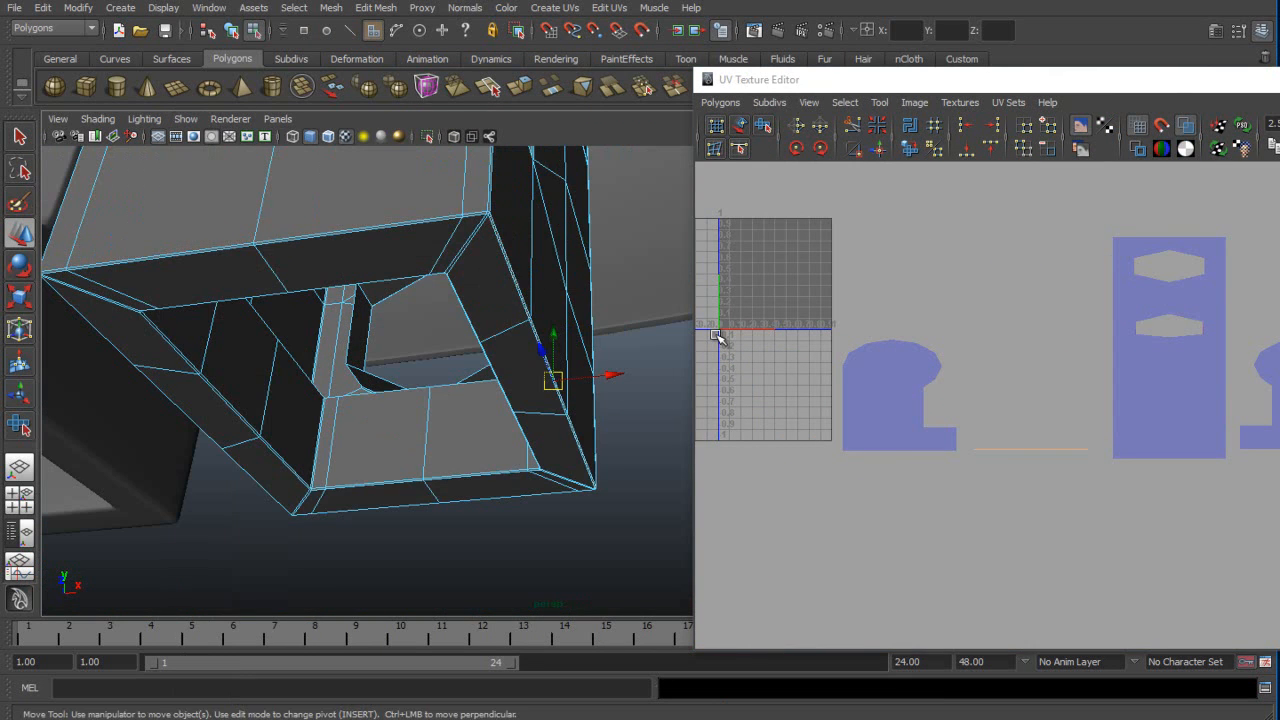
pyautogui.scroll(-3, 717, 342)
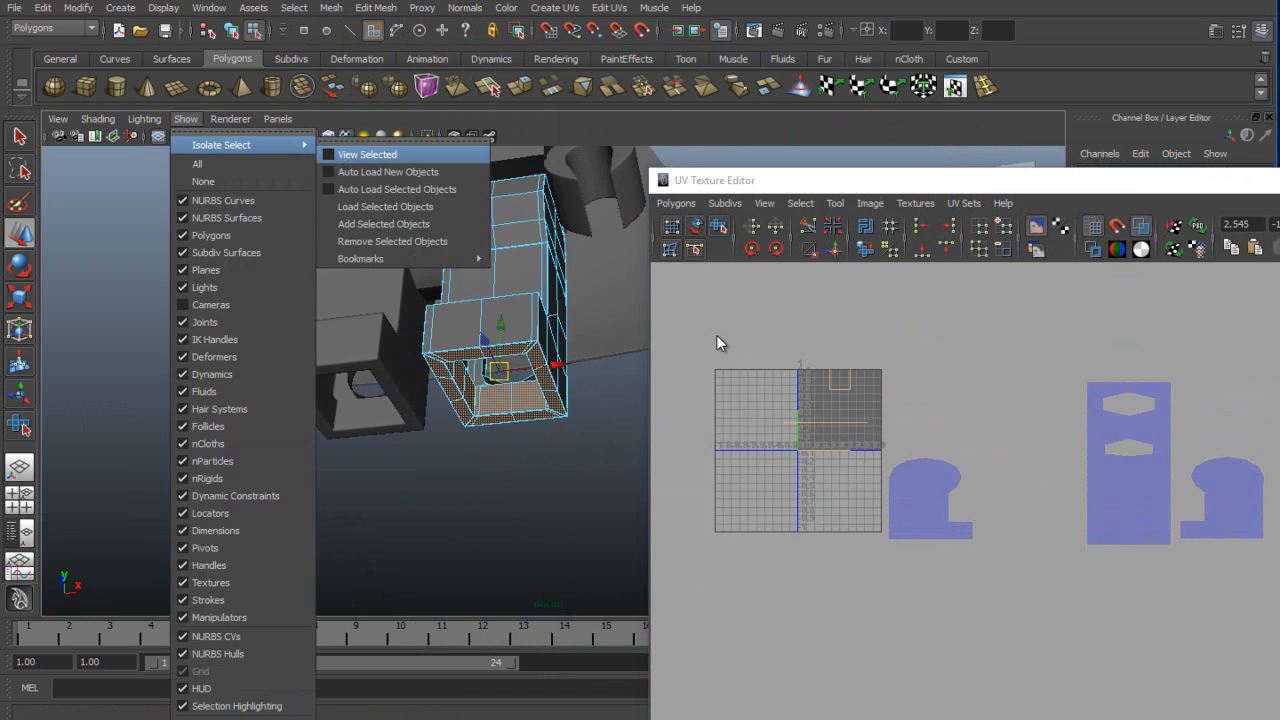
pyautogui.click(367, 154)
# Move the upper corner vertex of the isolated bottom section slightly along the X axis in the front view.
pyautogui.moveTo(400, 380)
pyautogui.keyDown('alt'); pyautogui.mouseDown()
pyautogui.moveTo(408, 420)
pyautogui.moveTo(398, 300)
pyautogui.moveTo(402, 400)
pyautogui.mouseUp(); pyautogui.keyUp('alt')
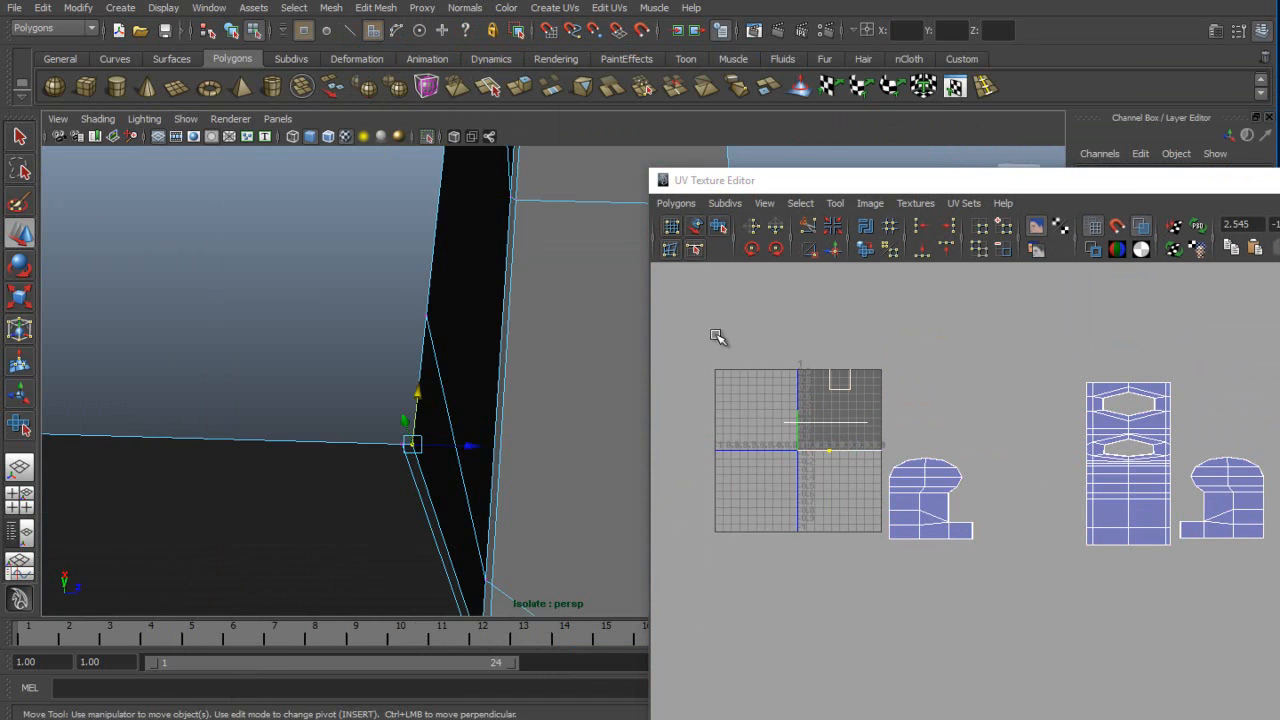
pyautogui.moveTo(400, 380)
pyautogui.keyDown('alt'); pyautogui.mouseDown()
pyautogui.moveTo(430, 350)
pyautogui.moveTo(380, 330)
pyautogui.moveTo(410, 380)
pyautogui.mouseUp(); pyautogui.keyUp('alt')
pyautogui.keyDown('alt'); pyautogui.moveTo(640, 415); pyautogui.dragTo(480, 329, button='middle'); pyautogui.keyUp('alt')
pyautogui.press('space')
pyautogui.moveTo(480, 329); pyautogui.dragTo(482, 372)
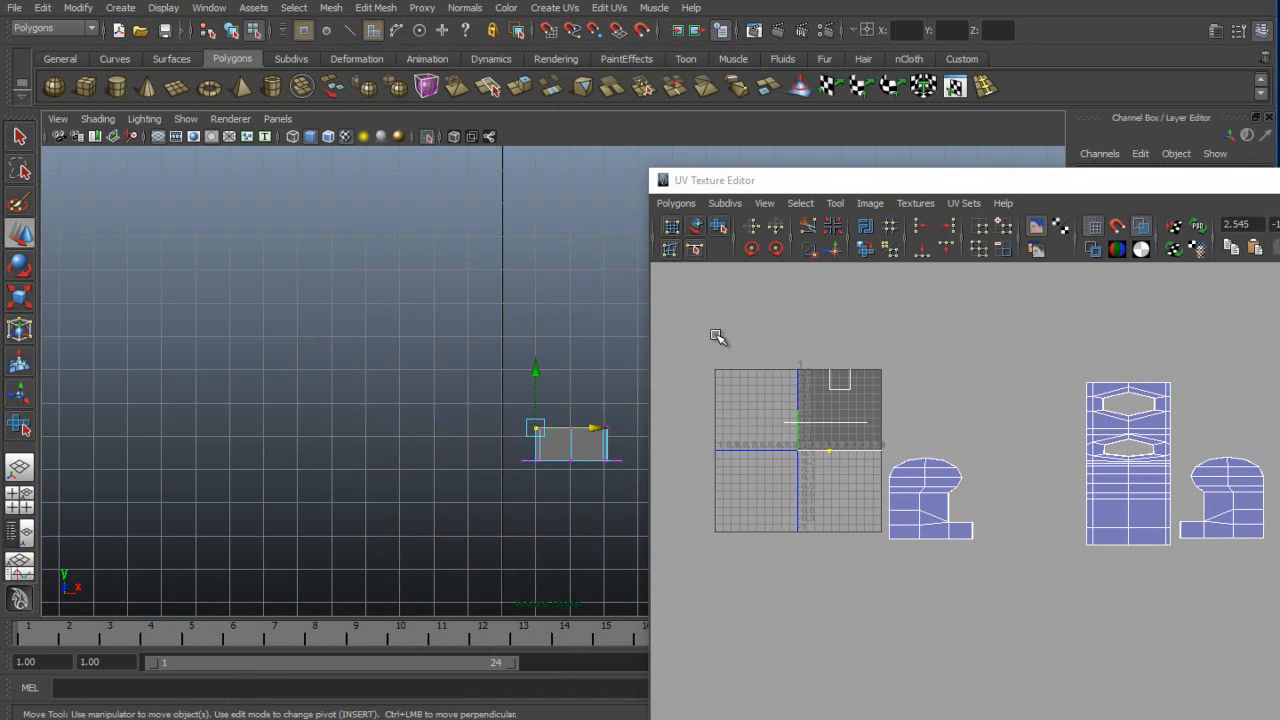
pyautogui.press('f')
pyautogui.keyDown('alt'); pyautogui.moveTo(500, 400); pyautogui.dragTo(284, 308, button='middle'); pyautogui.keyUp('alt')
pyautogui.keyDown('alt'); pyautogui.moveTo(284, 308); pyautogui.dragTo(350, 308, button='right'); pyautogui.keyUp('alt')
pyautogui.moveTo(315, 251); pyautogui.dragTo(323, 251)
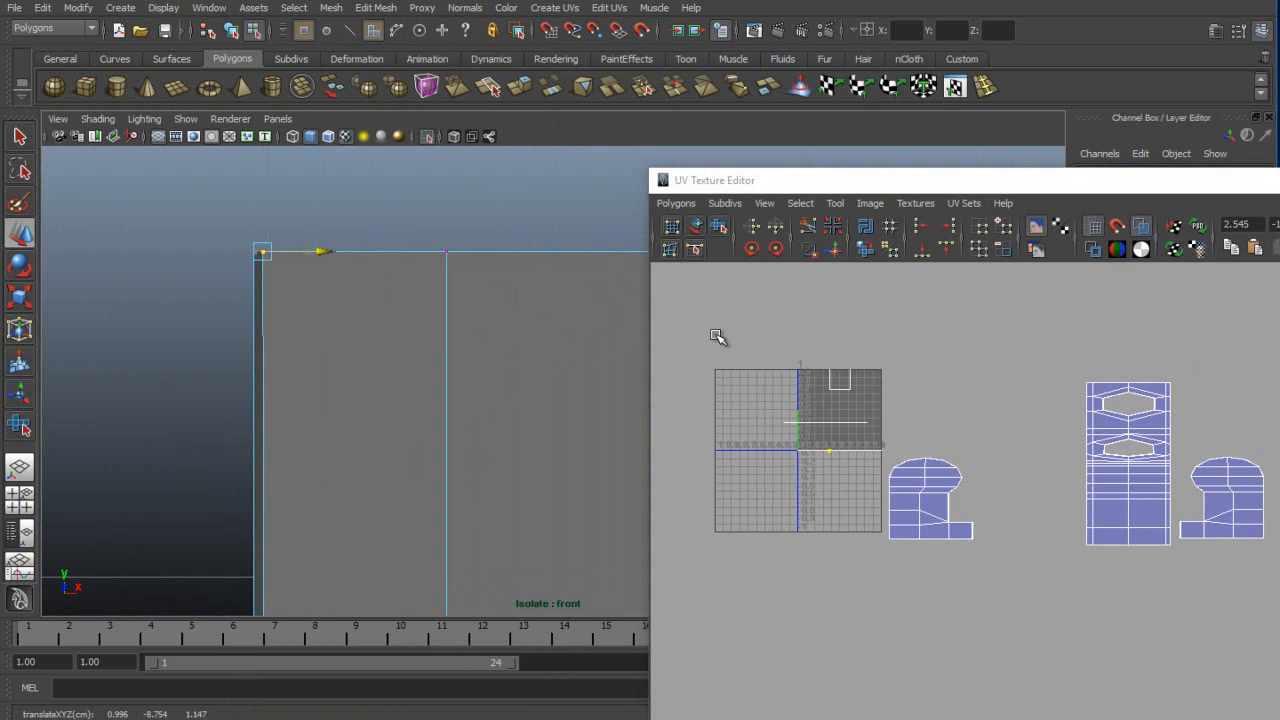
# Switch to the top view and select all faces of the isolated rectangular bottom rim.
pyautogui.scroll(-4, 500, 367)
pyautogui.keyDown('alt'); pyautogui.moveTo(521, 367); pyautogui.dragTo(297, 334, button='middle'); pyautogui.keyUp('alt')
pyautogui.scroll(1, 297, 334)
pyautogui.keyDown('alt'); pyautogui.moveTo(111, 300); pyautogui.dragTo(341, 323, button='middle'); pyautogui.keyUp('alt')
pyautogui.scroll(1, 341, 323)
pyautogui.keyDown('alt'); pyautogui.moveTo(186, 280); pyautogui.dragTo(321, 339, button='middle'); pyautogui.keyUp('alt')
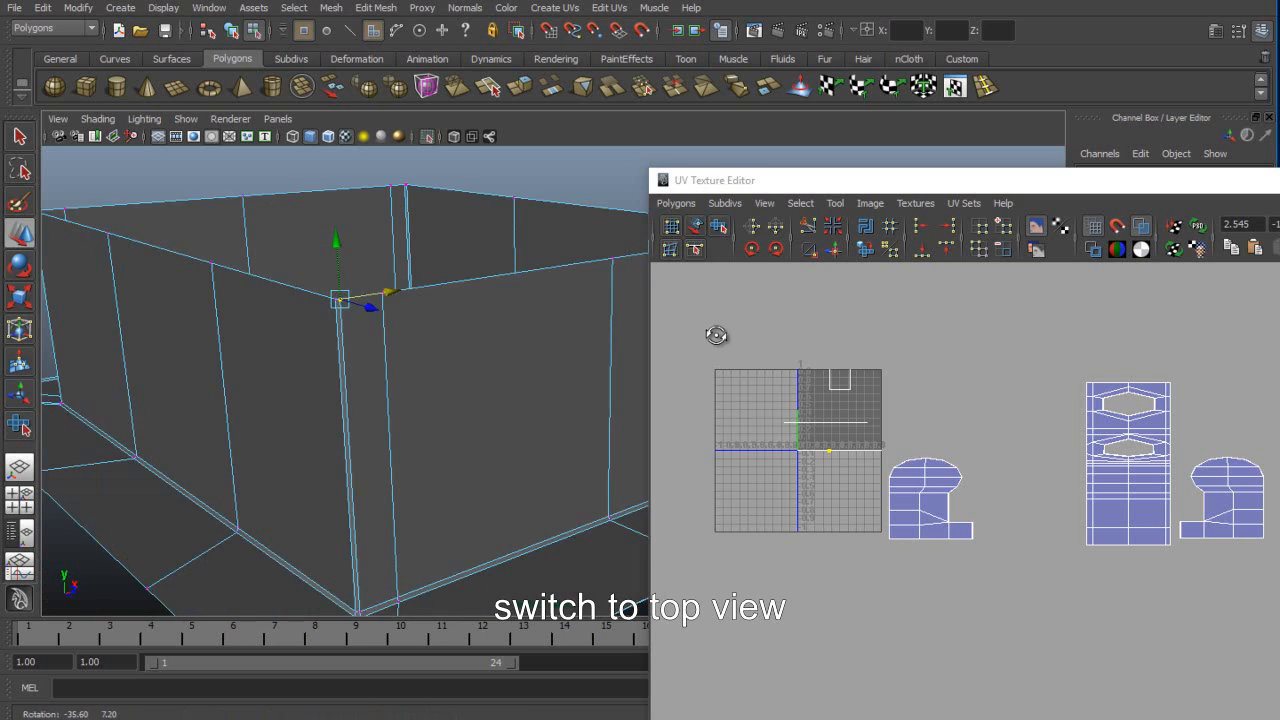
pyautogui.press('q')
pyautogui.scroll(-5, 345, 330)
pyautogui.moveTo(345, 330)
pyautogui.keyDown('alt'); pyautogui.mouseDown()
pyautogui.moveTo(390, 315)
pyautogui.moveTo(390, 436)
pyautogui.moveTo(523, 377)
pyautogui.moveTo(523, 325)
pyautogui.mouseUp(); pyautogui.keyUp('alt')
pyautogui.scroll(-2, 523, 377)
pyautogui.press('space')
pyautogui.moveTo(476, 260); pyautogui.dragTo(476, 303, button='right')
pyautogui.moveTo(562, 190)
pyautogui.mouseDown()
pyautogui.moveTo(205, 507)
pyautogui.moveTo(205, 550)
pyautogui.mouseUp()
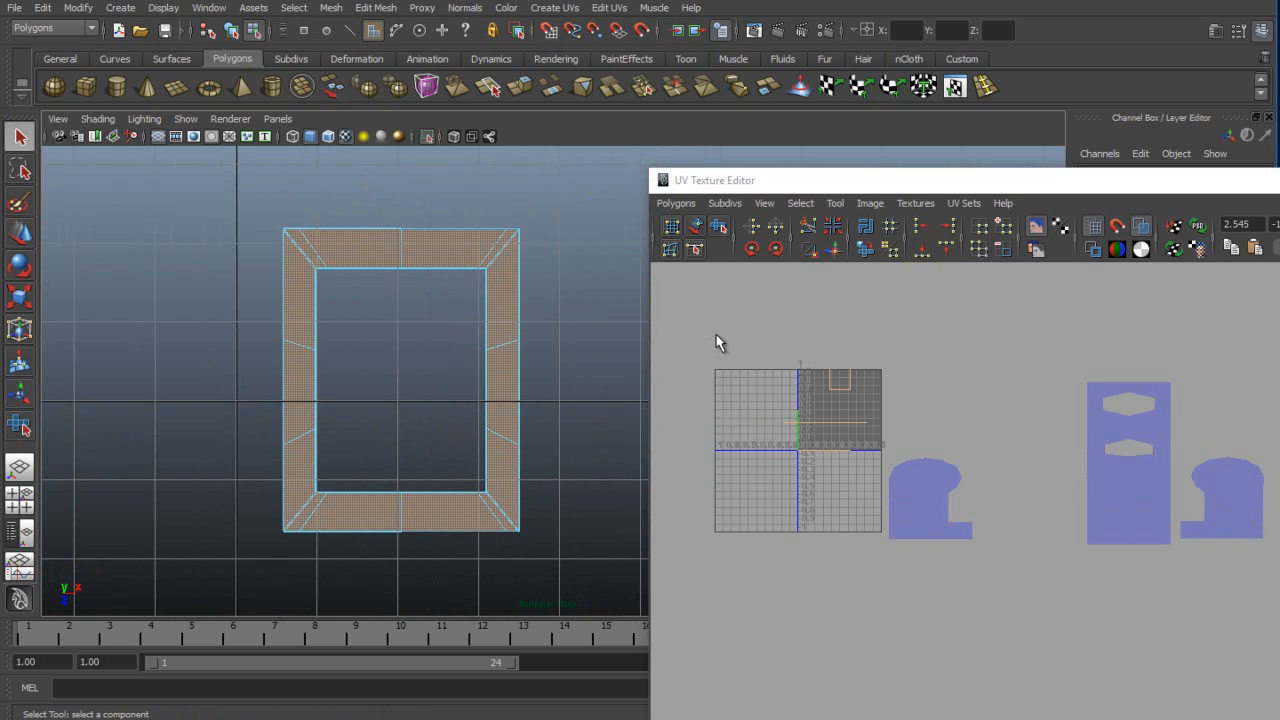
# Create UVs for the selected rim faces based on the top camera view.
pyautogui.click(554, 8)
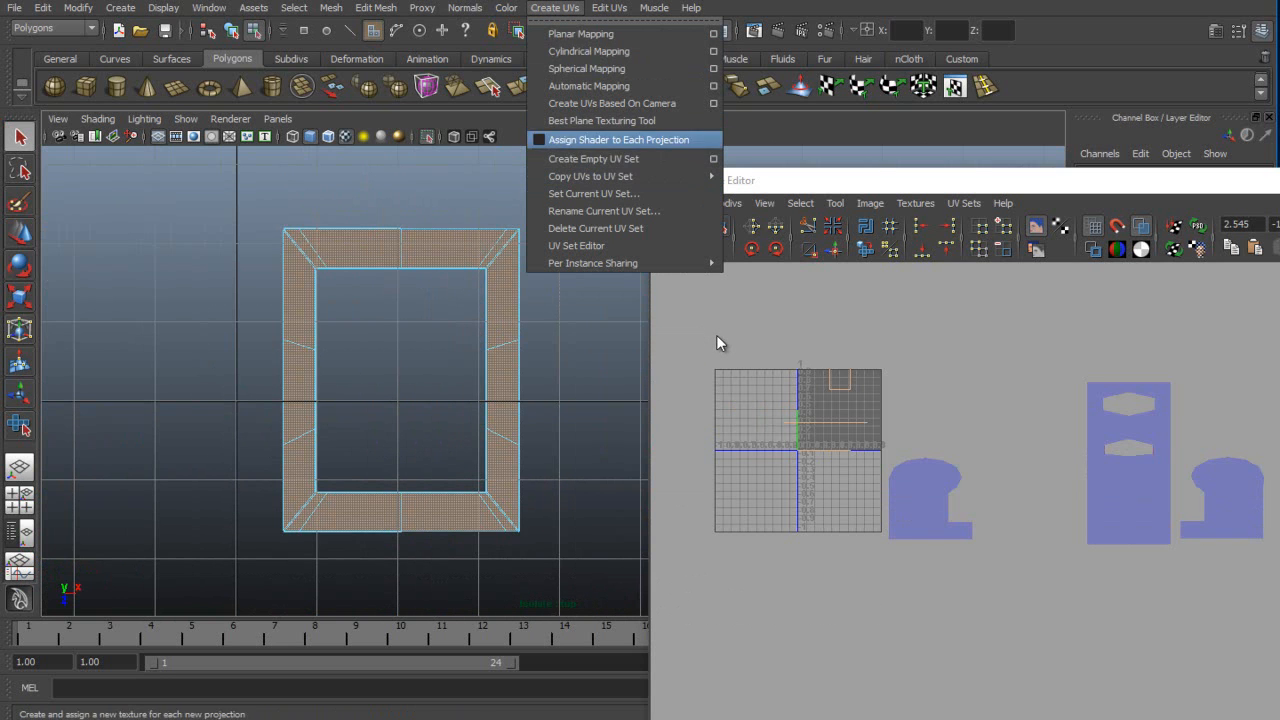
pyautogui.click(612, 104)
pyautogui.scroll(3, 716, 336)
pyautogui.press('f')
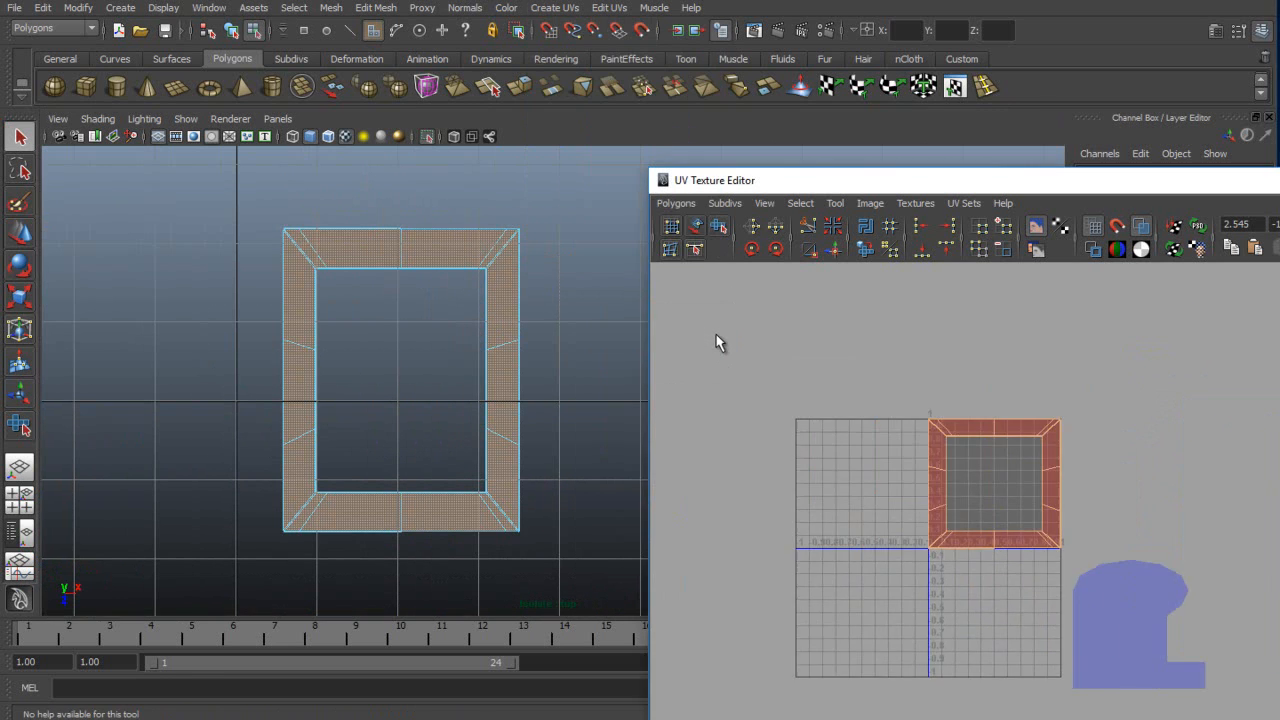
# Select the whole projected rim shell and flip it horizontally.
pyautogui.press('F12')
pyautogui.click(800, 203)
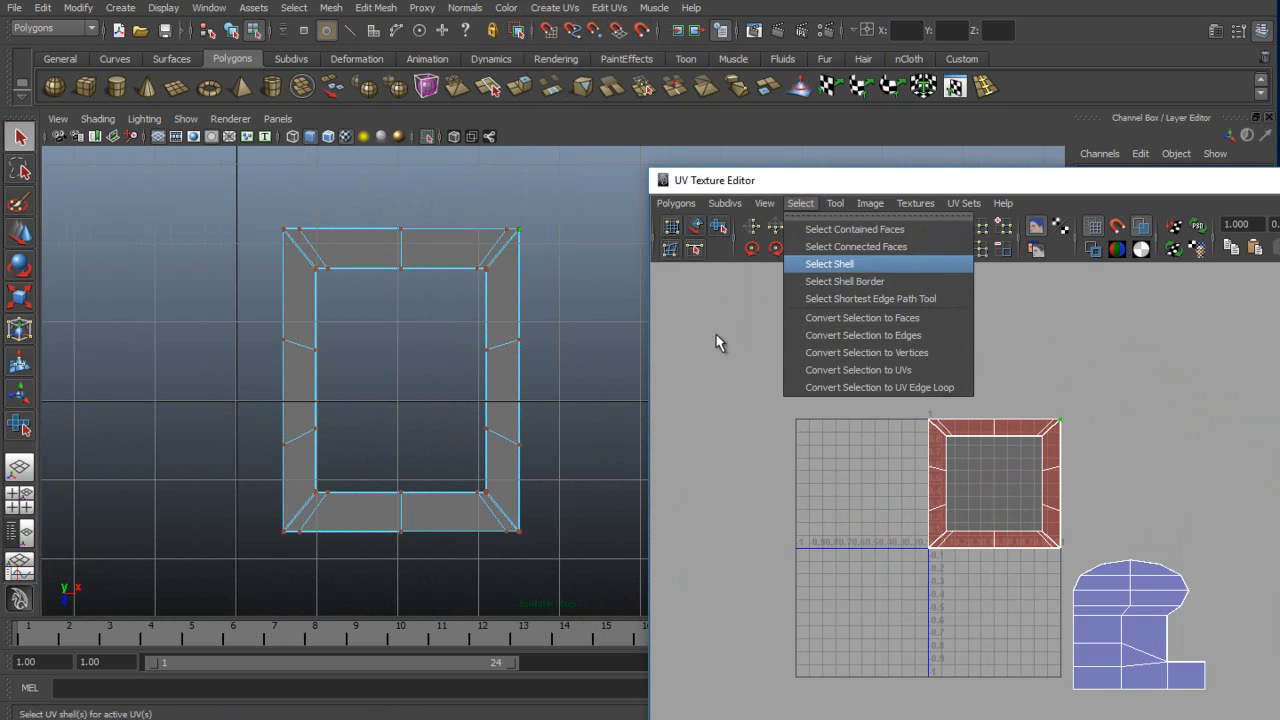
pyautogui.click(832, 264)
pyautogui.click(752, 226)
pyautogui.moveTo(880, 180); pyautogui.dragTo(681, 92)
pyautogui.scroll(5, 716, 336)
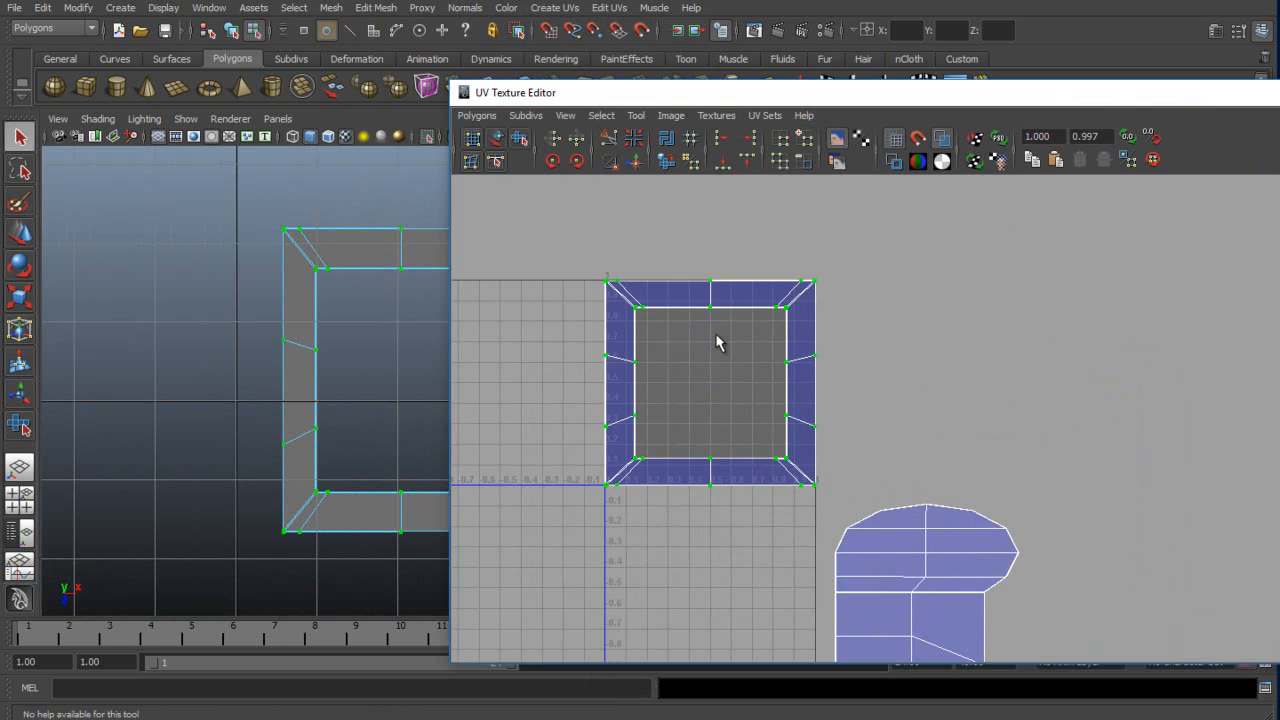
pyautogui.scroll(3, 716, 342)
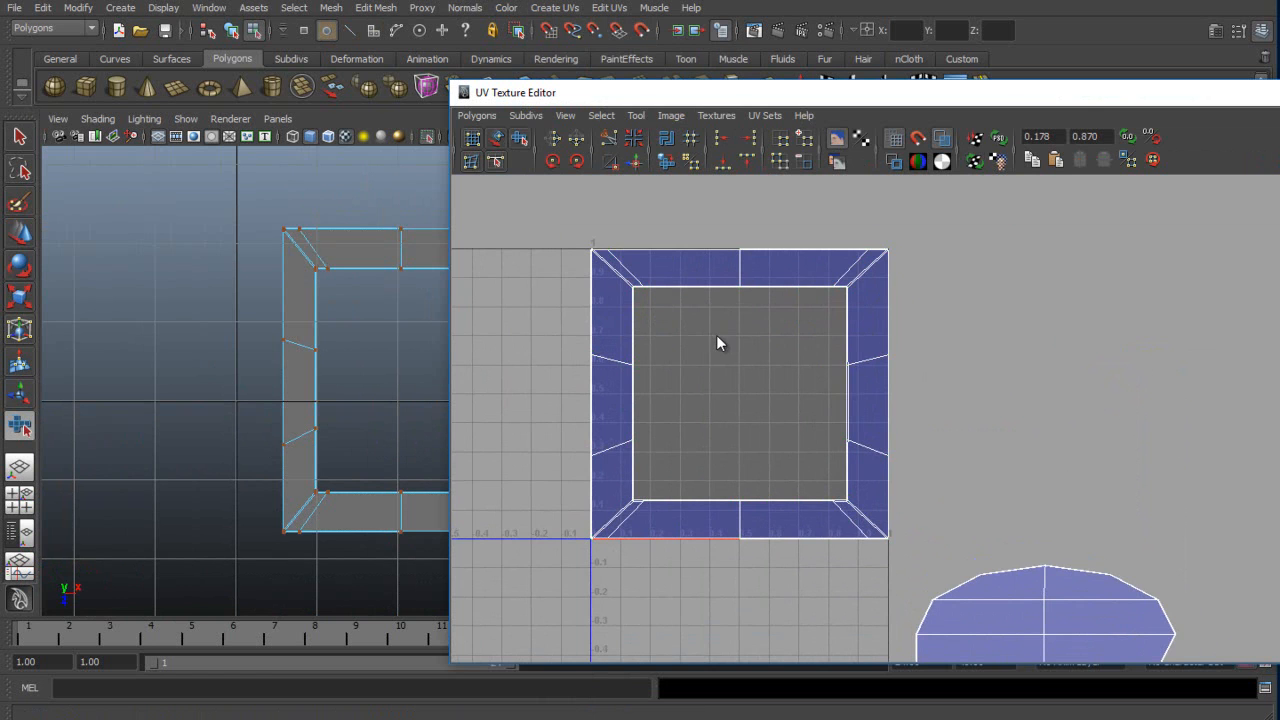
# Check which border edges the side shell with the rounded top shares with the neighbouring long shell.
pyautogui.scroll(-7, 716, 336)
pyautogui.keyDown('alt'); pyautogui.moveTo(716, 336); pyautogui.dragTo(425, 248, button='middle'); pyautogui.keyUp('alt')
pyautogui.keyDown('alt'); pyautogui.moveTo(716, 342); pyautogui.dragTo(766, 287, button='middle'); pyautogui.keyUp('alt')
pyautogui.scroll(3, 716, 342)
pyautogui.scroll(2, 716, 342)
pyautogui.rightClick(707, 456)
pyautogui.moveTo(707, 456); pyautogui.dragTo(708, 415, button='right')
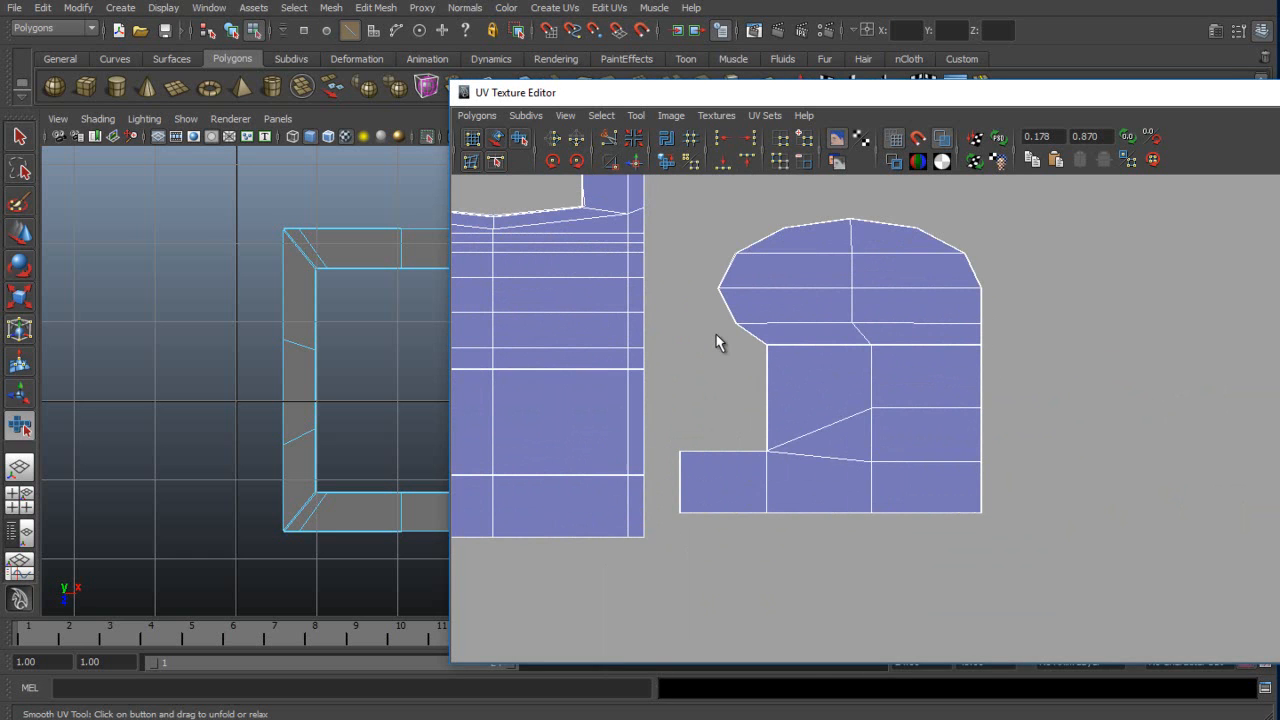
pyautogui.press('q')
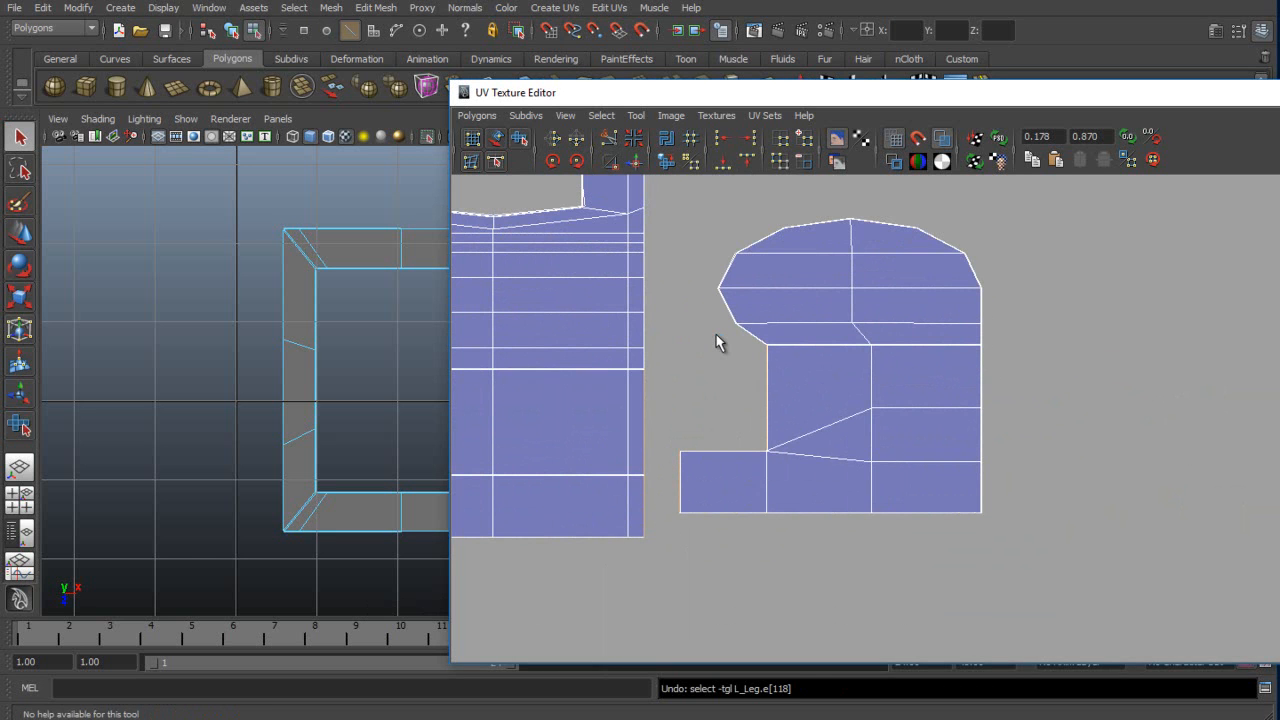
# Select the side shell with the rounded top and move it against the long shell, aligning their lower edges.
pyautogui.moveTo(782, 269); pyautogui.dragTo(848, 269, button='right')
pyautogui.click(681, 451)
pyautogui.press('w')
pyautogui.click(601, 116)
pyautogui.click(627, 138)
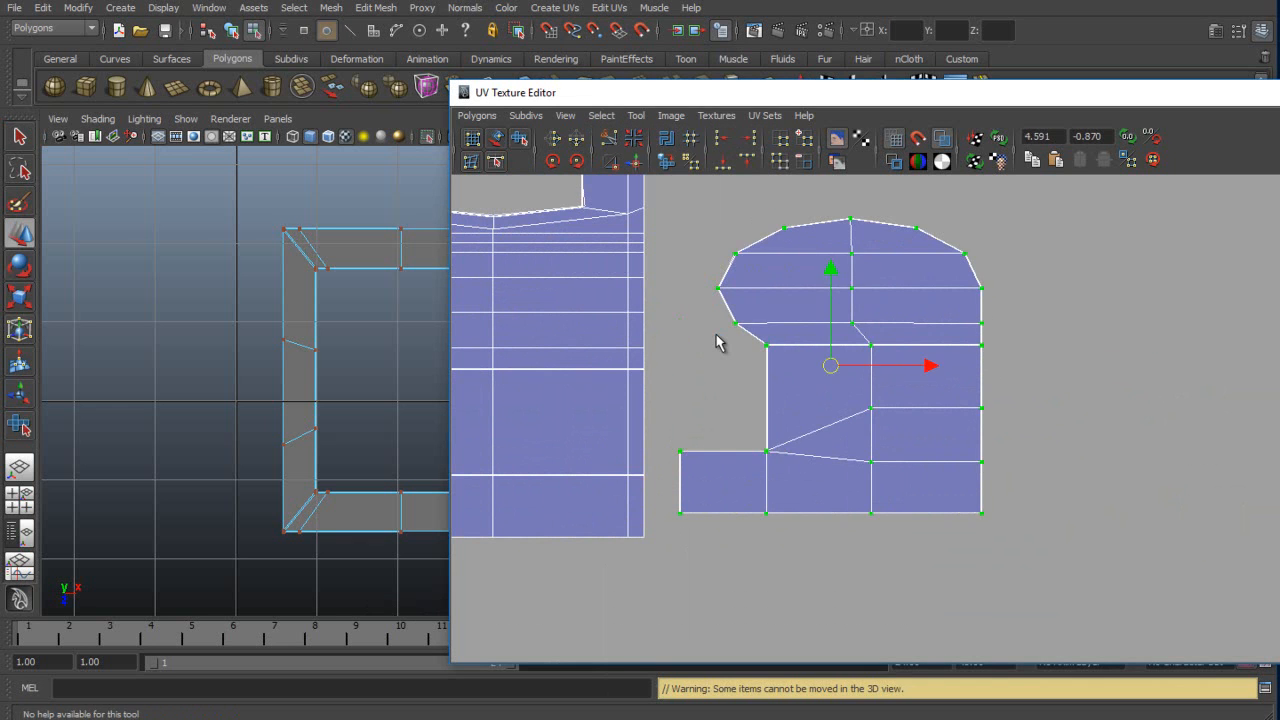
pyautogui.moveTo(831, 366); pyautogui.dragTo(833, 411)
pyautogui.moveTo(716, 335); pyautogui.dragTo(683, 313, button='middle')
pyautogui.scroll(5, 716, 335)
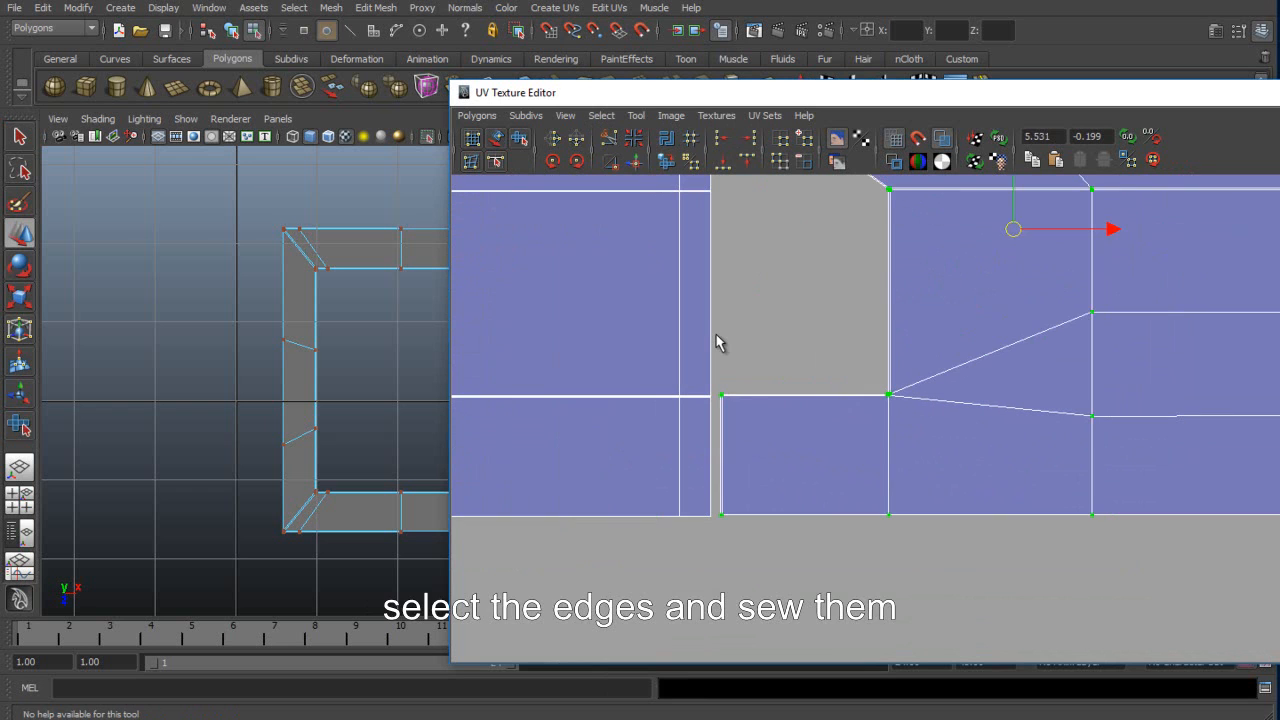
pyautogui.hotkey('alt', 'Down')
pyautogui.hotkey('alt', 'Down')
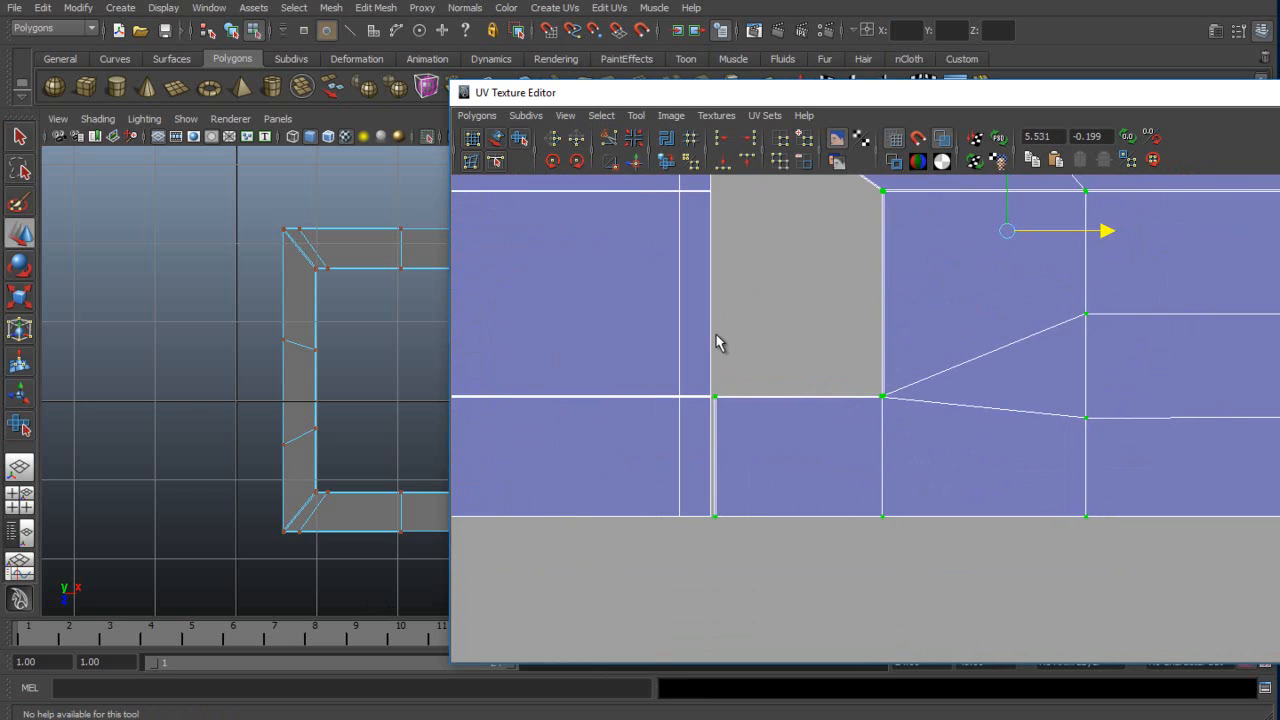
# Sew the matching border edges of the long shell and side shell, and undo the trial move of the corner UV.
pyautogui.scroll(4, 716, 342)
pyautogui.press('F10')
pyautogui.scroll(4, 716, 342)
pyautogui.scroll(2, 716, 342)
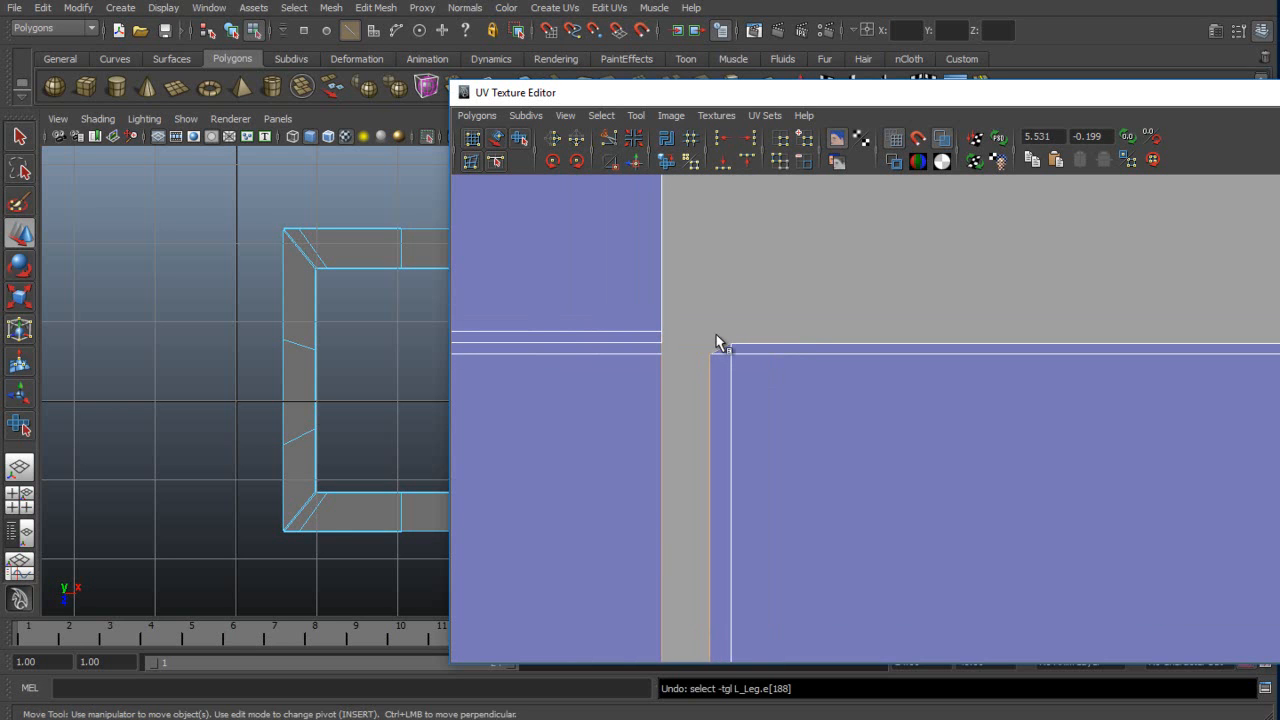
pyautogui.press('g')
pyautogui.hotkey('ctrl', 'z')
pyautogui.hotkey('ctrl', 'z')
pyautogui.hotkey('ctrl', 'z')
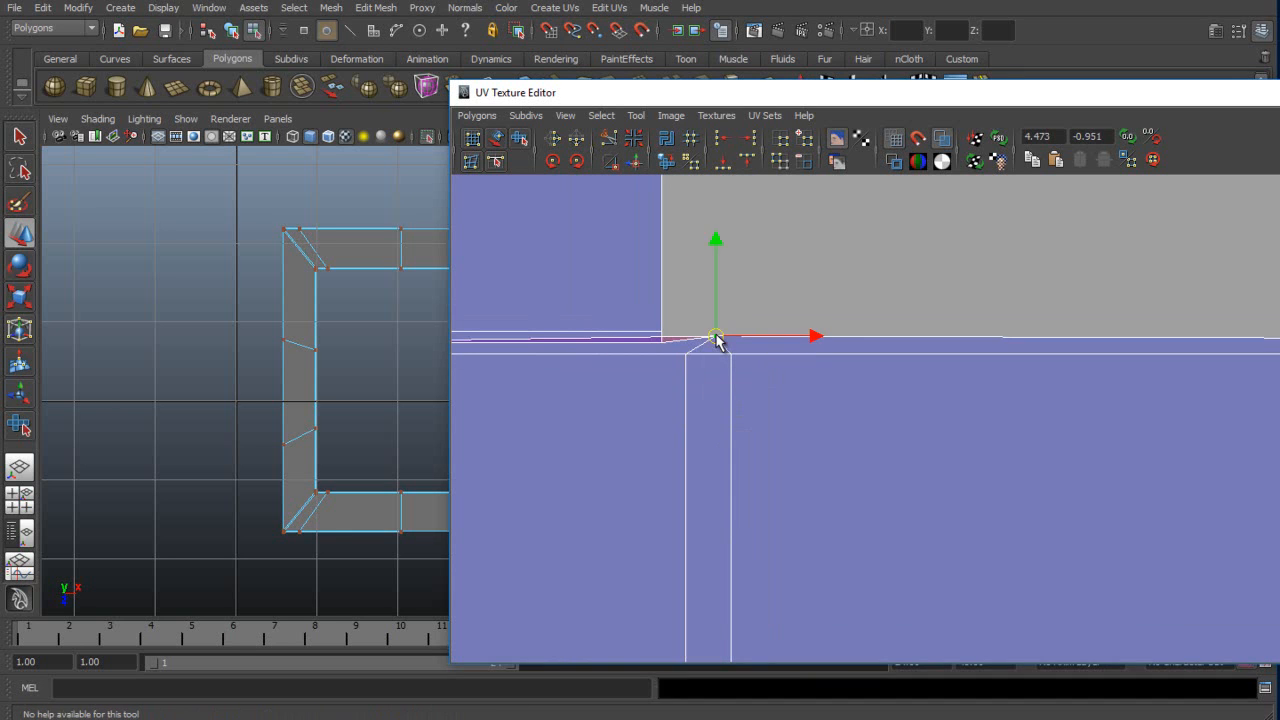
# Turn off the isolated display and examine the sewn seam's corner on the leg in the perspective view.
pyautogui.click(19, 467)
pyautogui.click(185, 119)
pyautogui.moveTo(220, 146)
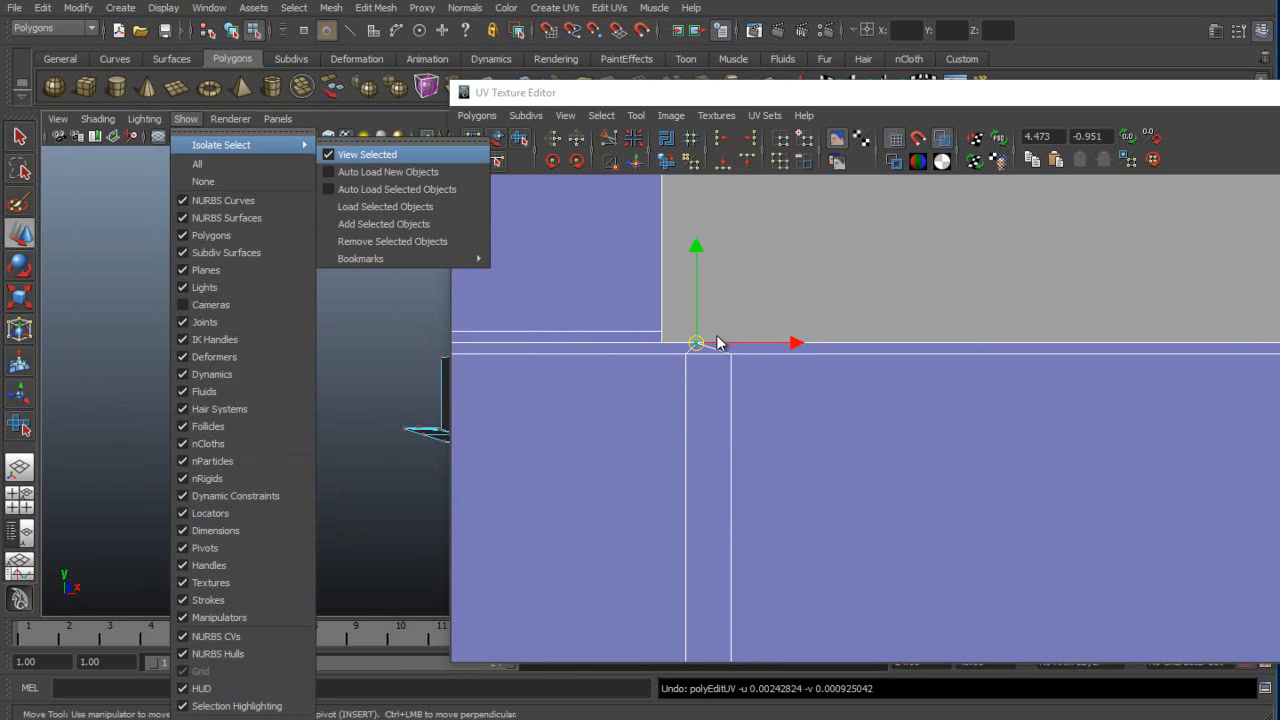
pyautogui.click(371, 156)
pyautogui.moveTo(620, 93); pyautogui.dragTo(986, 123)
pyautogui.press('f')
pyautogui.keyDown('alt'); pyautogui.moveTo(716, 335); pyautogui.dragTo(715, 335); pyautogui.keyUp('alt')
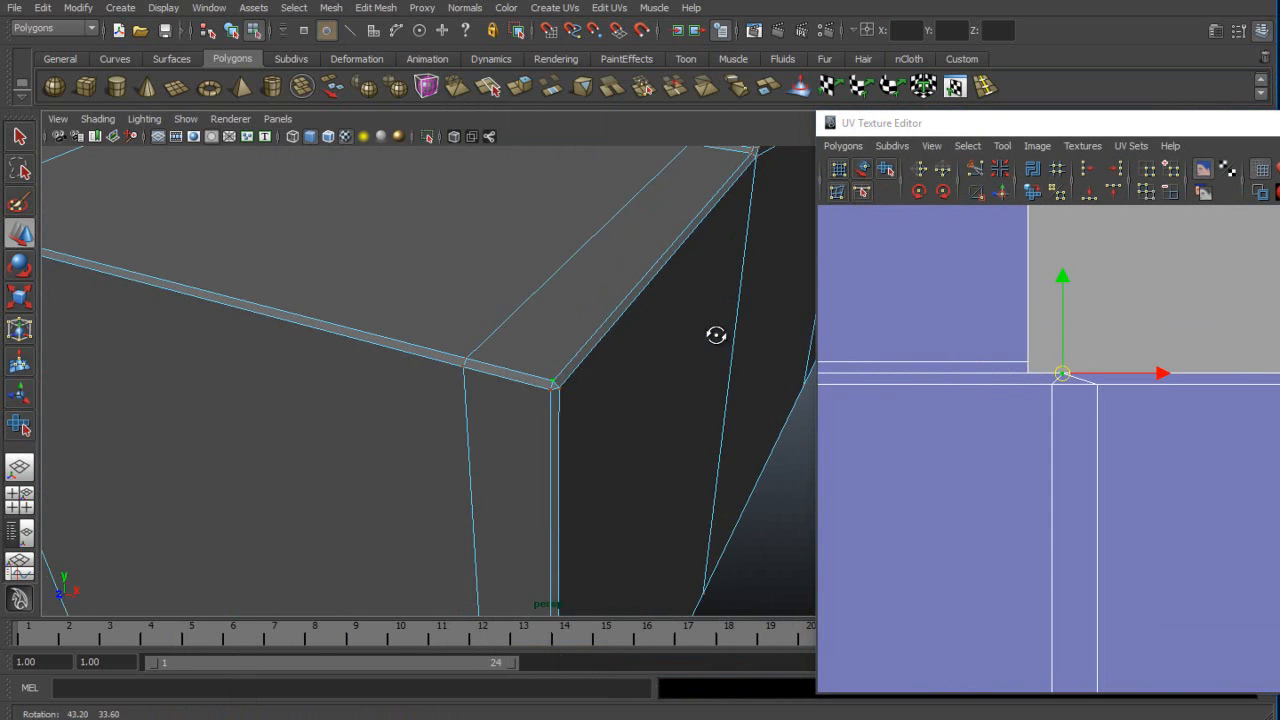
pyautogui.scroll(4, 716, 335)
# Select the two facing vertical border edges across the gap above the horizontal seam and sew them together.
pyautogui.moveTo(986, 123)
pyautogui.mouseDown()
pyautogui.moveTo(557, 74)
pyautogui.moveTo(796, 92)
pyautogui.mouseUp()
pyautogui.press('F10')
pyautogui.click(716, 341)
pyautogui.moveTo(860, 92); pyautogui.dragTo(423, 36)
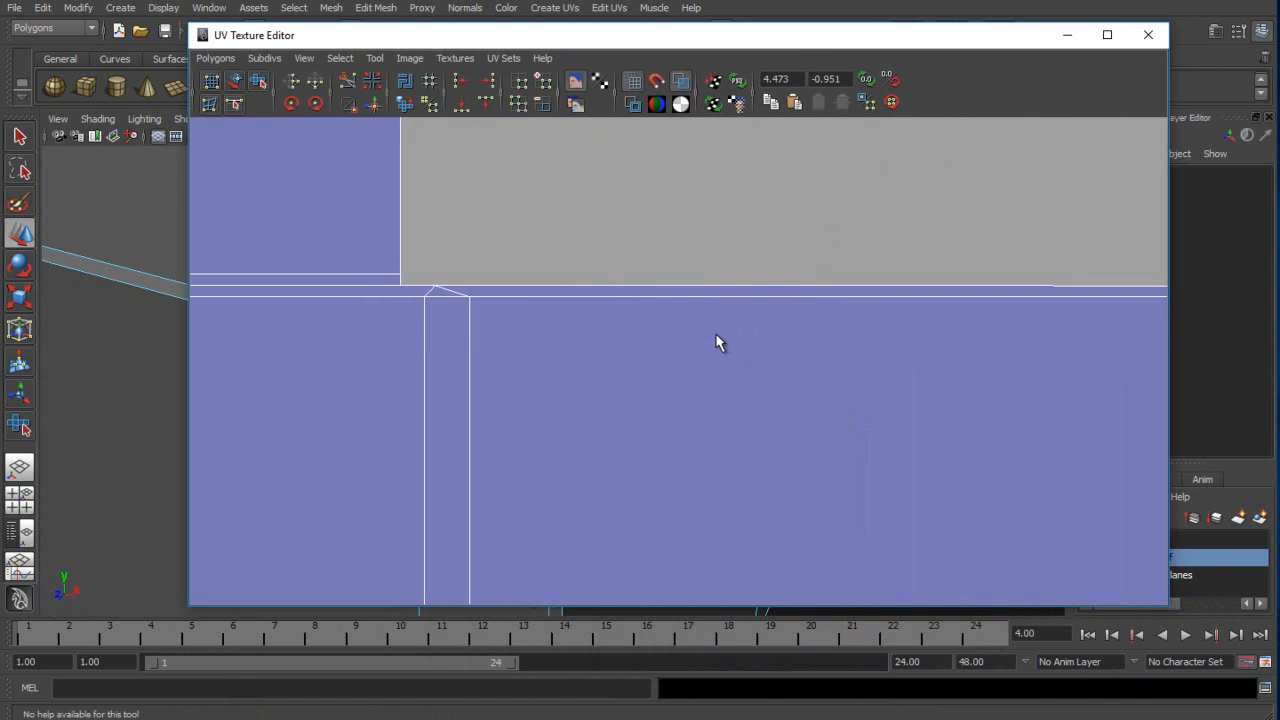
pyautogui.scroll(-4, 716, 341)
pyautogui.keyDown('alt'); pyautogui.moveTo(784, 279); pyautogui.dragTo(288, 288, button='middle'); pyautogui.keyUp('alt')
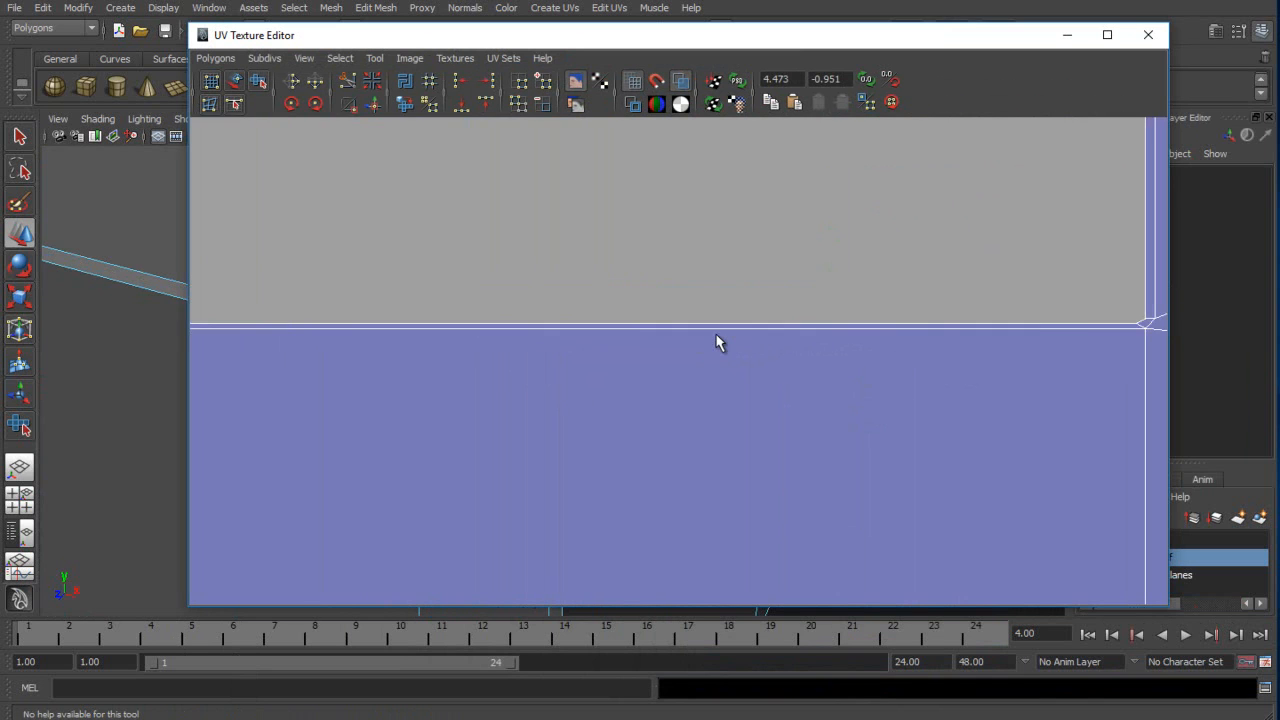
pyautogui.scroll(-3, 288, 288)
pyautogui.rightClick(288, 288)
pyautogui.click(290, 288)
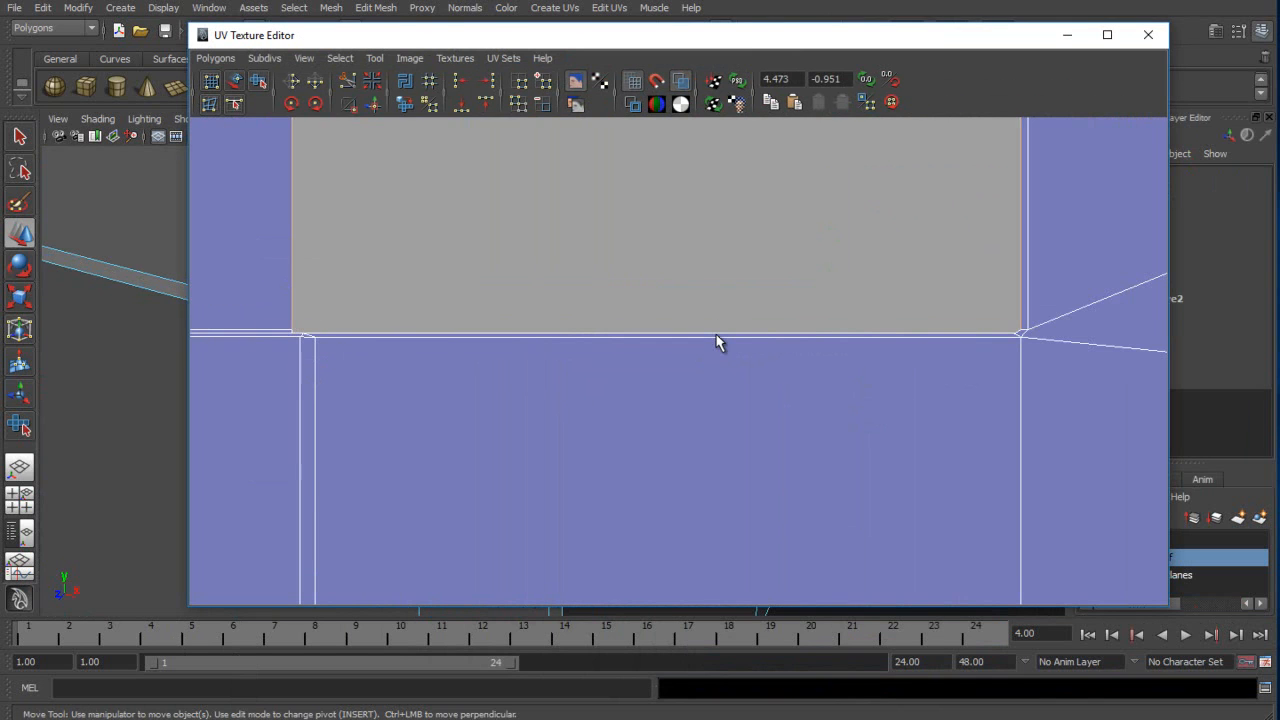
pyautogui.keyDown('shift'); pyautogui.click(1021, 288); pyautogui.keyUp('shift')
pyautogui.scroll(3, 1021, 300)
pyautogui.keyDown('alt'); pyautogui.moveTo(1021, 300); pyautogui.dragTo(750, 352, button='middle'); pyautogui.keyUp('alt')
pyautogui.hotkey('ctrl', 'z')
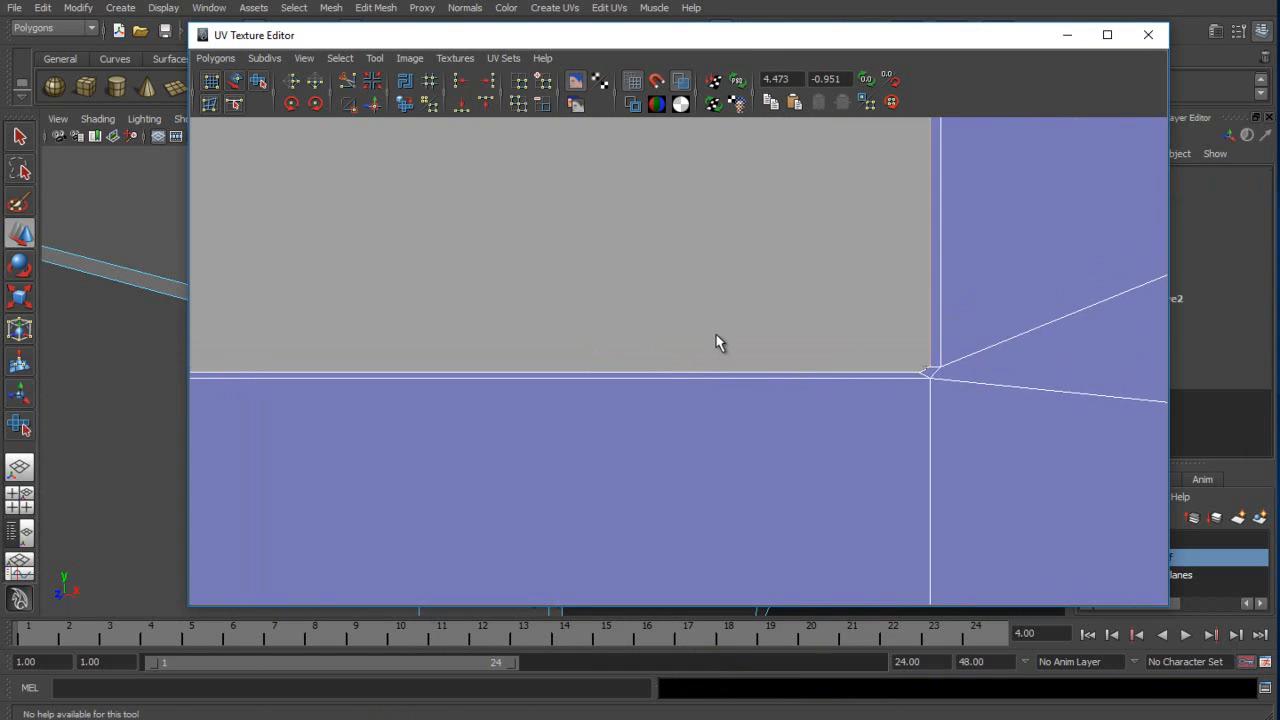
pyautogui.scroll(-5, 716, 341)
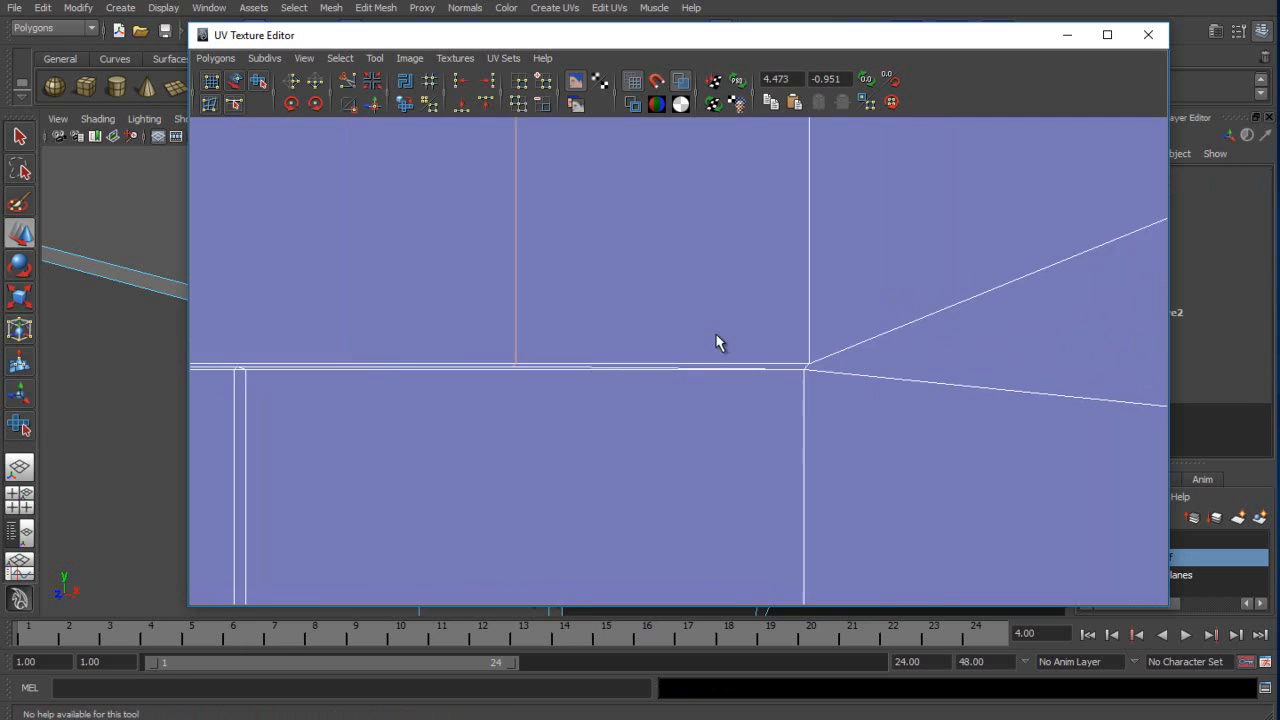
pyautogui.scroll(4, 716, 341)
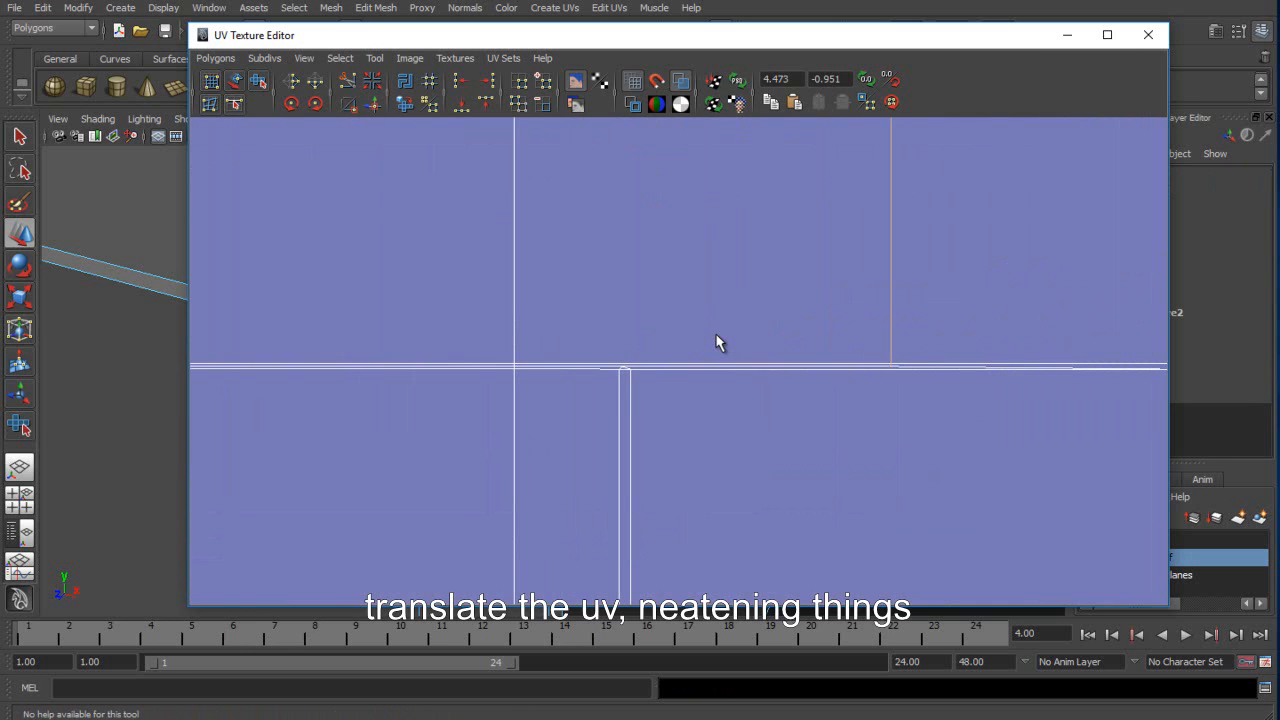
# Check the UVs at the top corner of the narrow strip just below the horizontal seam.
pyautogui.press('w')
pyautogui.scroll(5, 716, 341)
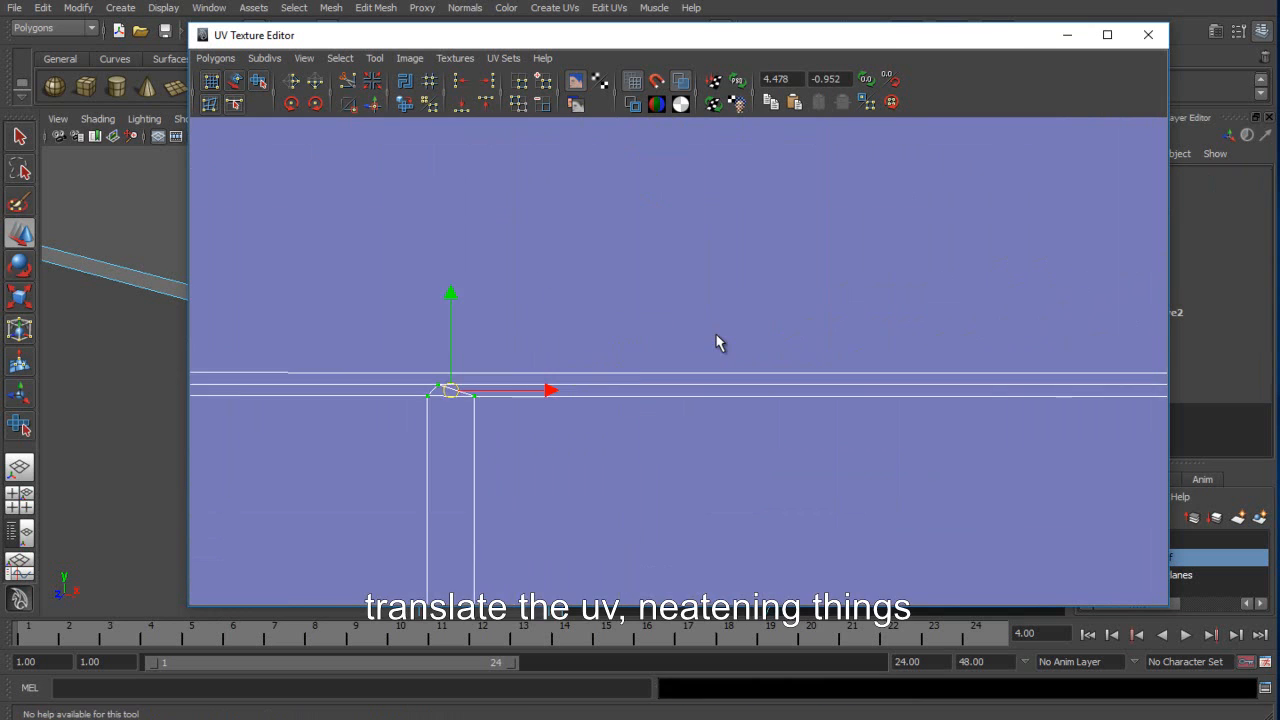
pyautogui.scroll(-2, 716, 341)
pyautogui.press('w')
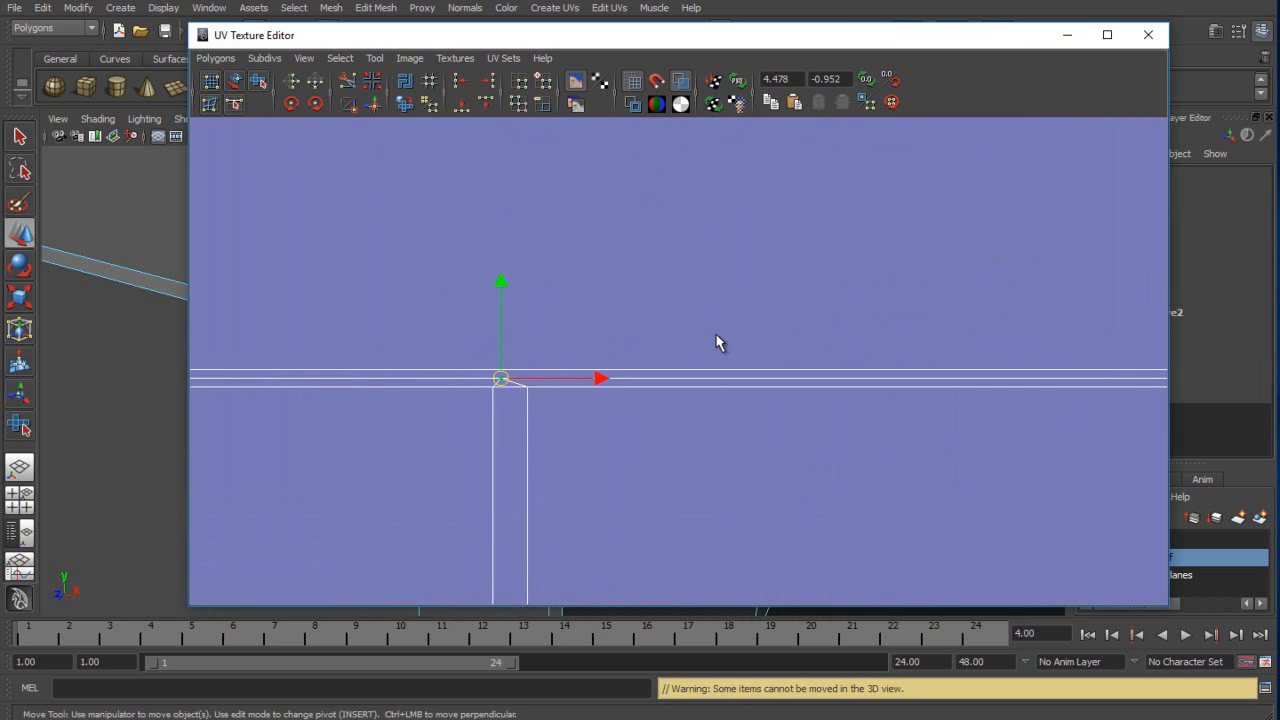
pyautogui.scroll(1, 716, 341)
pyautogui.scroll(-6, 716, 341)
# Align the lower UV at the wedge's tip with the vertical edge above it, undoing the trial vertical move.
pyautogui.keyDown('alt'); pyautogui.moveTo(716, 341); pyautogui.dragTo(490, 354, button='middle'); pyautogui.keyUp('alt')
pyautogui.scroll(3, 716, 341)
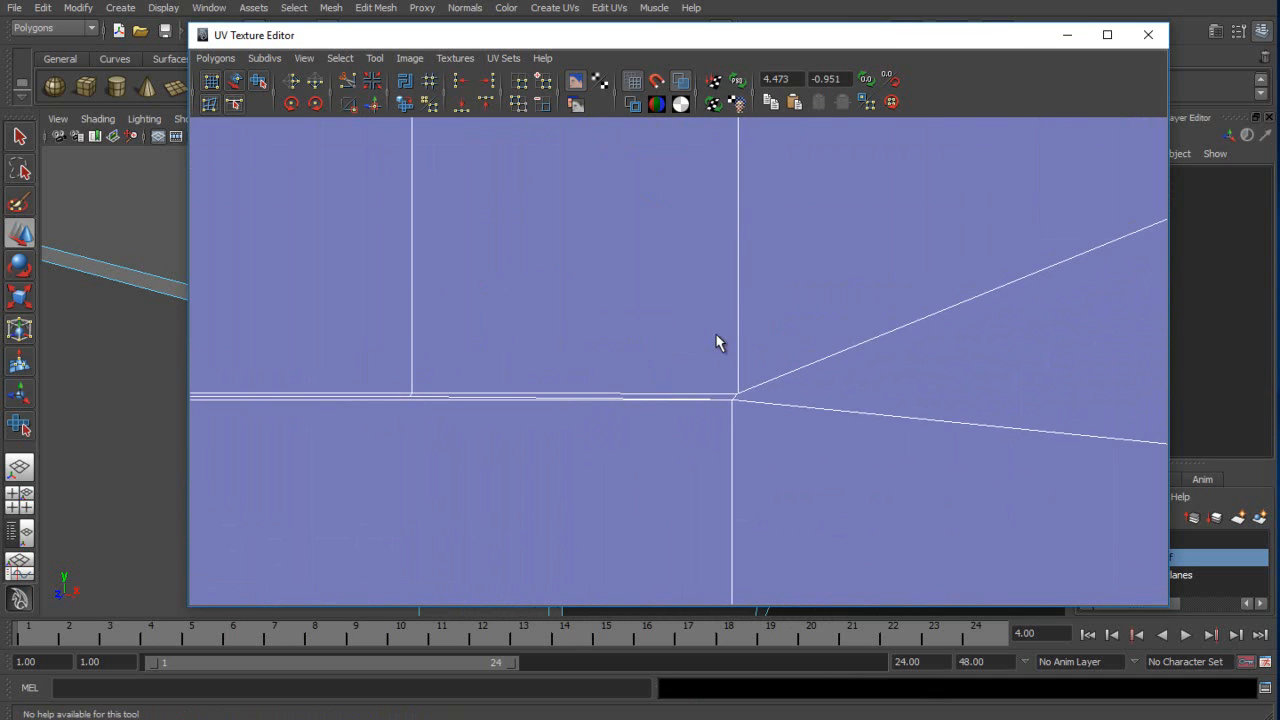
pyautogui.click(732, 400)
pyautogui.moveTo(731, 303); pyautogui.dragTo(731, 321)
pyautogui.scroll(-5, 716, 341)
pyautogui.hotkey('ctrl', 'z')
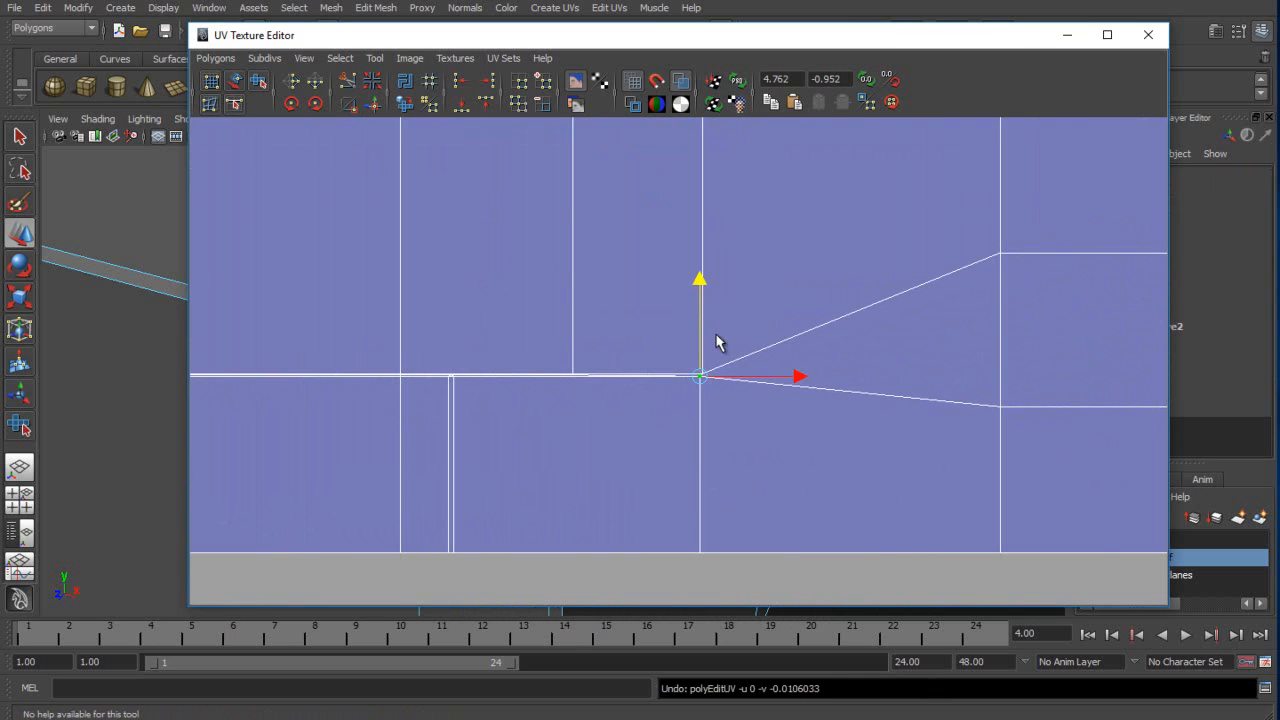
pyautogui.hotkey('ctrl', 'z')
pyautogui.scroll(5, 716, 341)
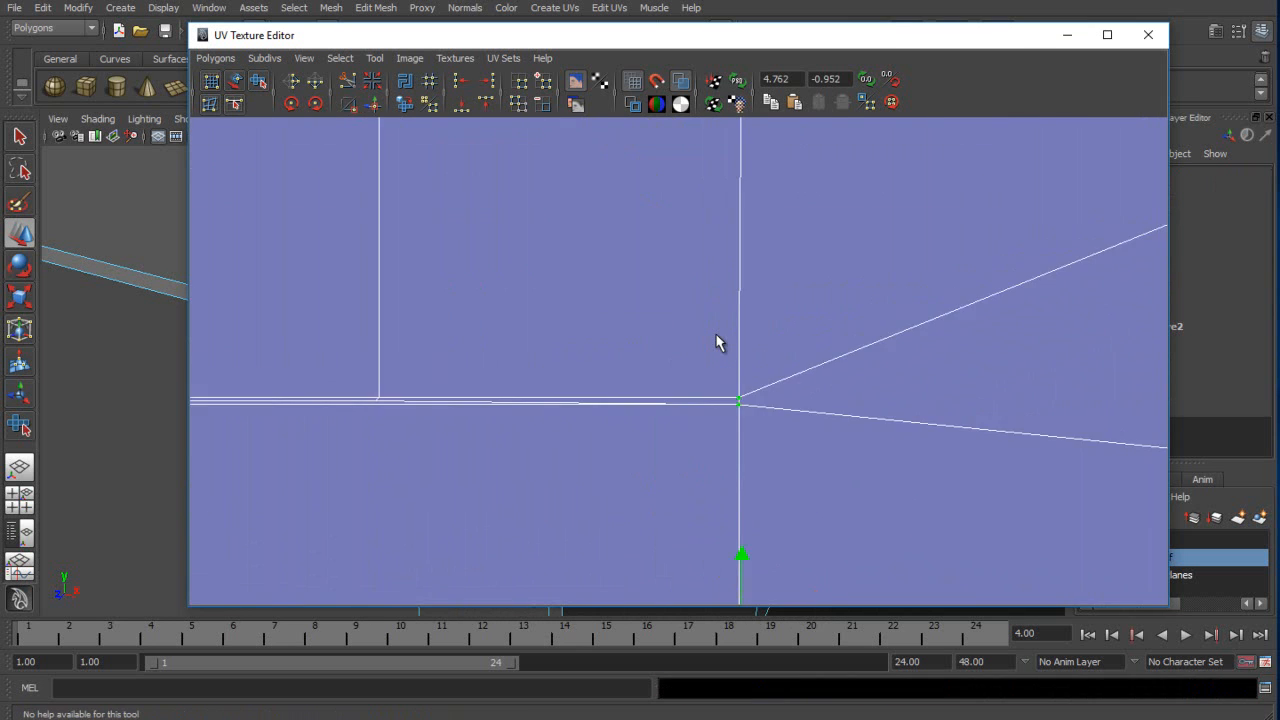
# Select the upper UV at the seam's end and examine its corner on the leg in the perspective view.
pyautogui.moveTo(640, 35)
pyautogui.mouseDown()
pyautogui.moveTo(1138, 45)
pyautogui.moveTo(1045, 39)
pyautogui.mouseUp()
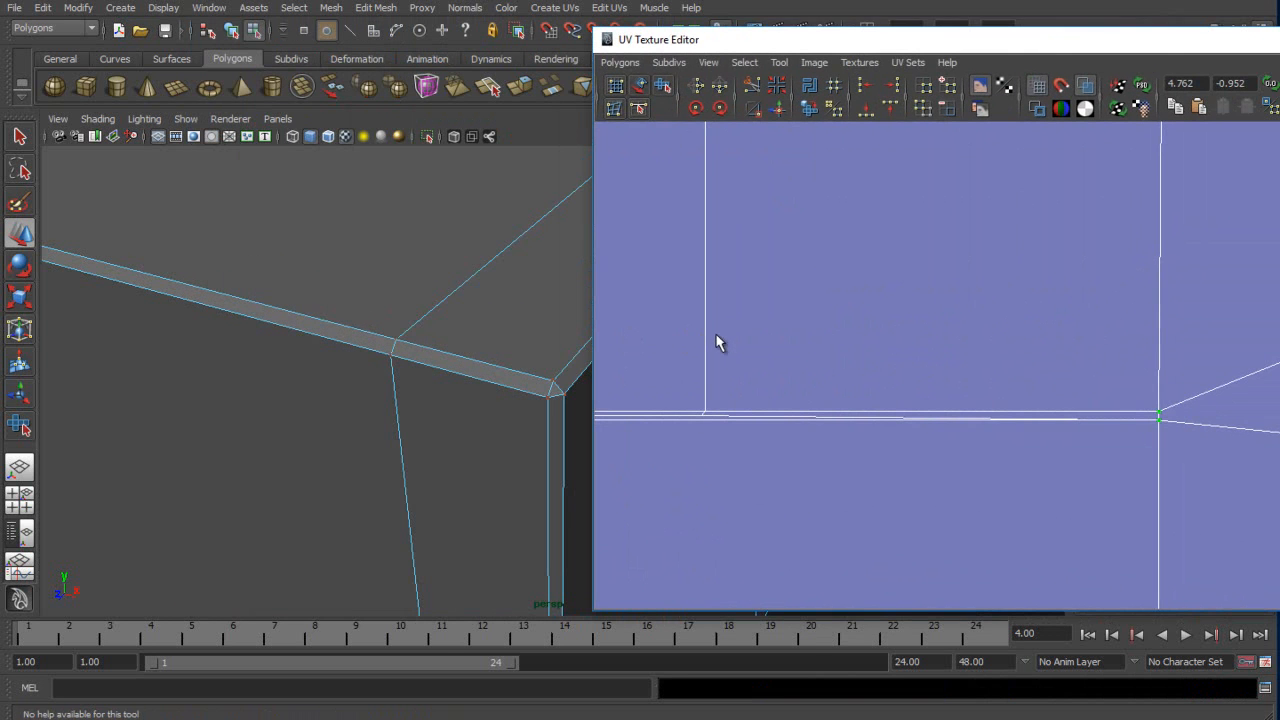
pyautogui.press('w')
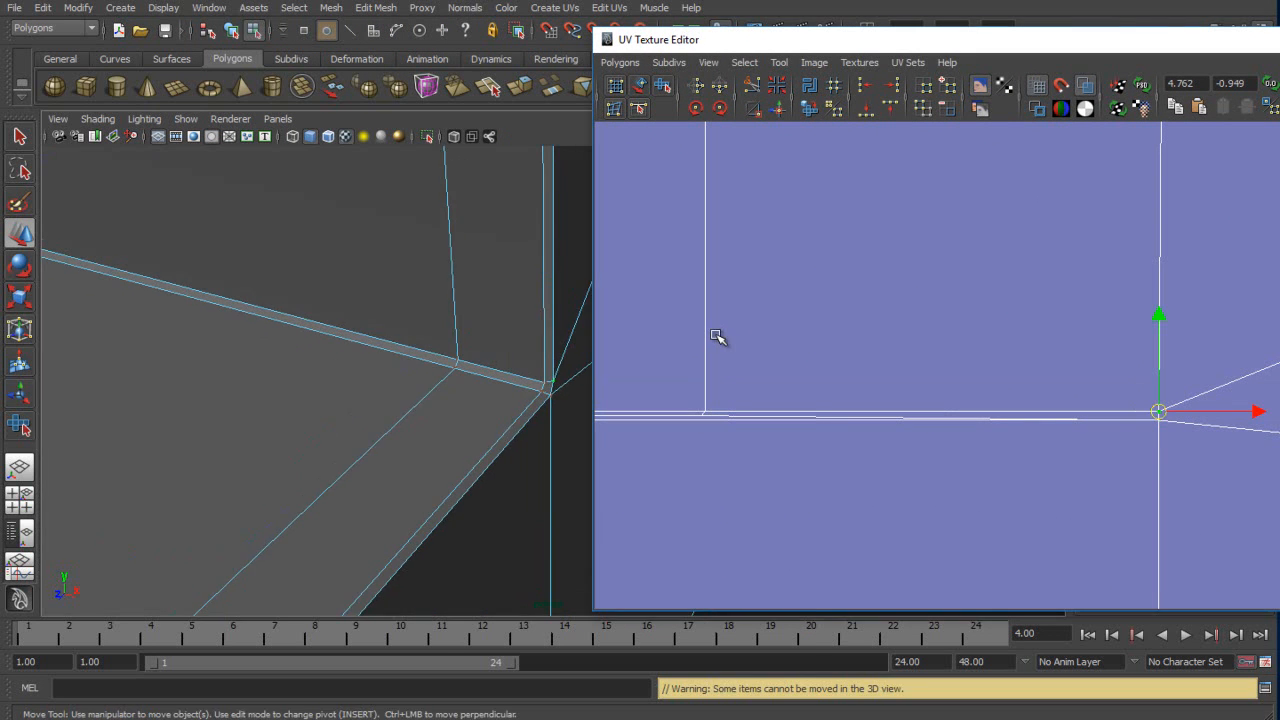
pyautogui.scroll(1, 716, 341)
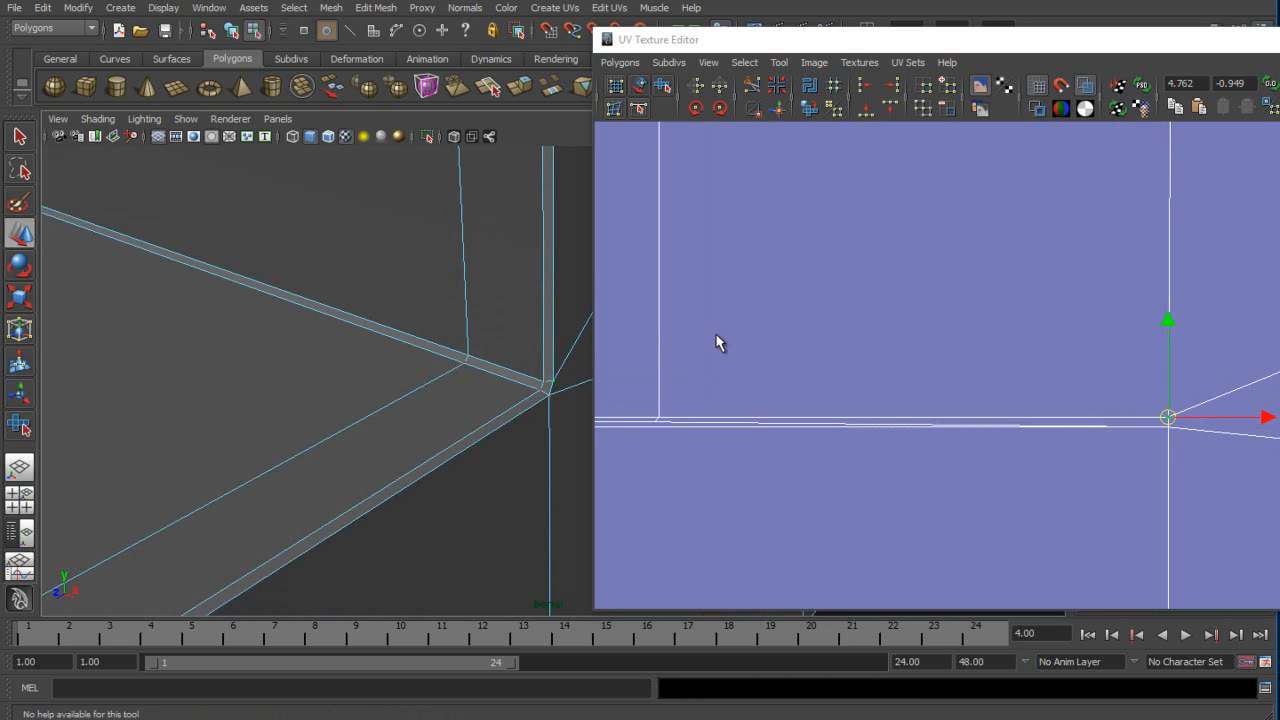
pyautogui.scroll(-4, 716, 342)
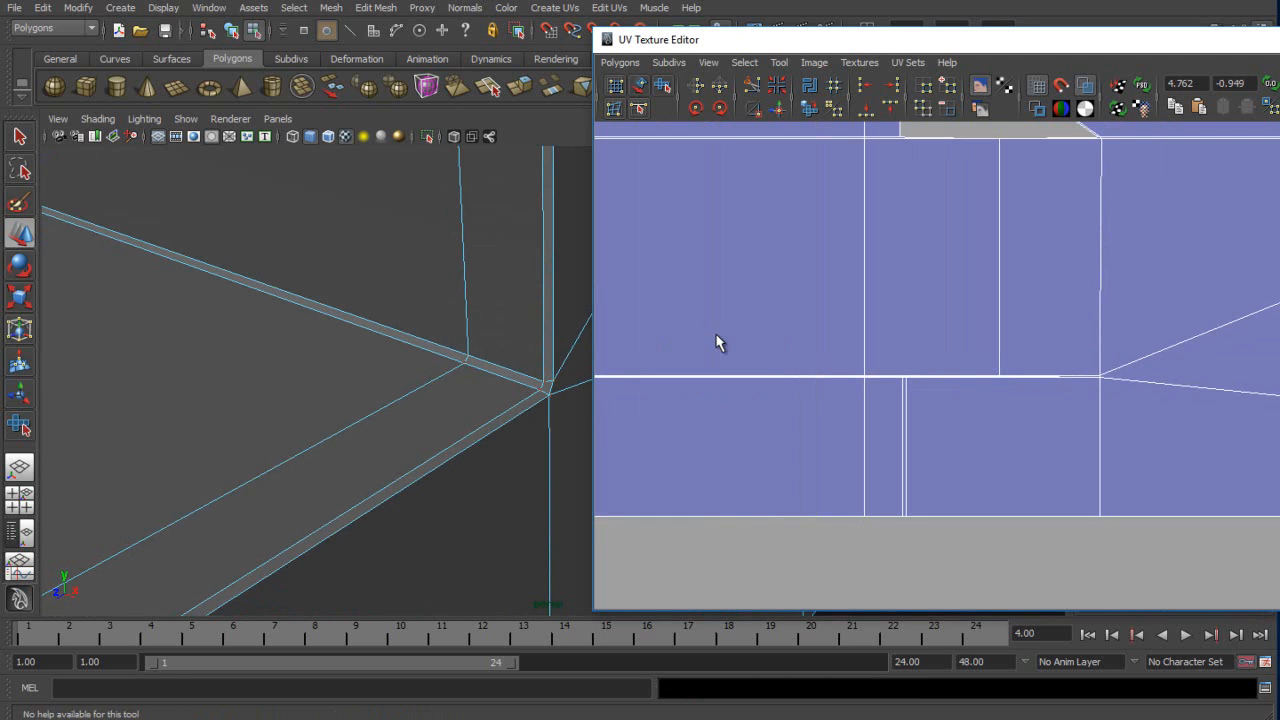
pyautogui.moveTo(320, 360)
pyautogui.keyDown('alt'); pyautogui.mouseDown()
pyautogui.moveTo(325, 420)
pyautogui.moveTo(330, 375)
pyautogui.moveTo(260, 380)
pyautogui.mouseUp(); pyautogui.keyUp('alt')
pyautogui.keyDown('alt'); pyautogui.moveTo(362, 400); pyautogui.dragTo(278, 416, button='middle'); pyautogui.keyUp('alt')
# Move the lower UV of the vertical edge over the narrow strip and lower it onto the horizontal seam.
pyautogui.moveTo(985, 364)
pyautogui.mouseDown()
pyautogui.moveTo(1014, 390)
pyautogui.moveTo(977, 336)
pyautogui.moveTo(905, 354)
pyautogui.mouseUp()
pyautogui.hotkey('ctrl', 'z')
pyautogui.scroll(4, 716, 335)
pyautogui.keyDown('alt'); pyautogui.moveTo(716, 335); pyautogui.dragTo(827, 356, button='middle'); pyautogui.keyUp('alt')
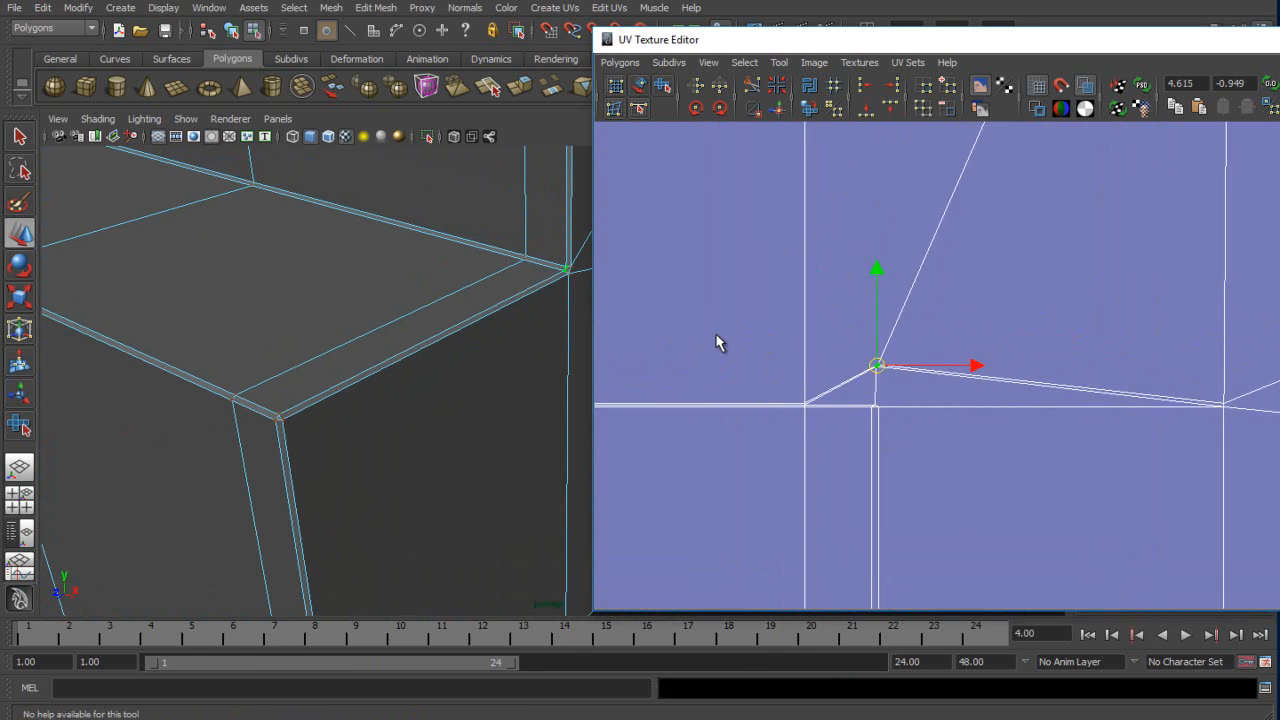
pyautogui.scroll(2, 716, 335)
pyautogui.moveTo(790, 366); pyautogui.dragTo(789, 416)
pyautogui.scroll(2, 716, 335)
pyautogui.keyDown('alt'); pyautogui.moveTo(716, 335); pyautogui.dragTo(863, 294, button='middle'); pyautogui.keyUp('alt')
pyautogui.scroll(3, 716, 335)
pyautogui.moveTo(769, 299); pyautogui.dragTo(769, 307)
# Lower the neighbouring seam UV on the long shell's vertical edge to straighten the seam line.
pyautogui.keyDown('alt'); pyautogui.moveTo(716, 335); pyautogui.dragTo(966, 327, button='middle'); pyautogui.keyUp('alt')
pyautogui.scroll(2, 716, 335)
pyautogui.click(671, 414)
pyautogui.moveTo(671, 317); pyautogui.dragTo(671, 324)
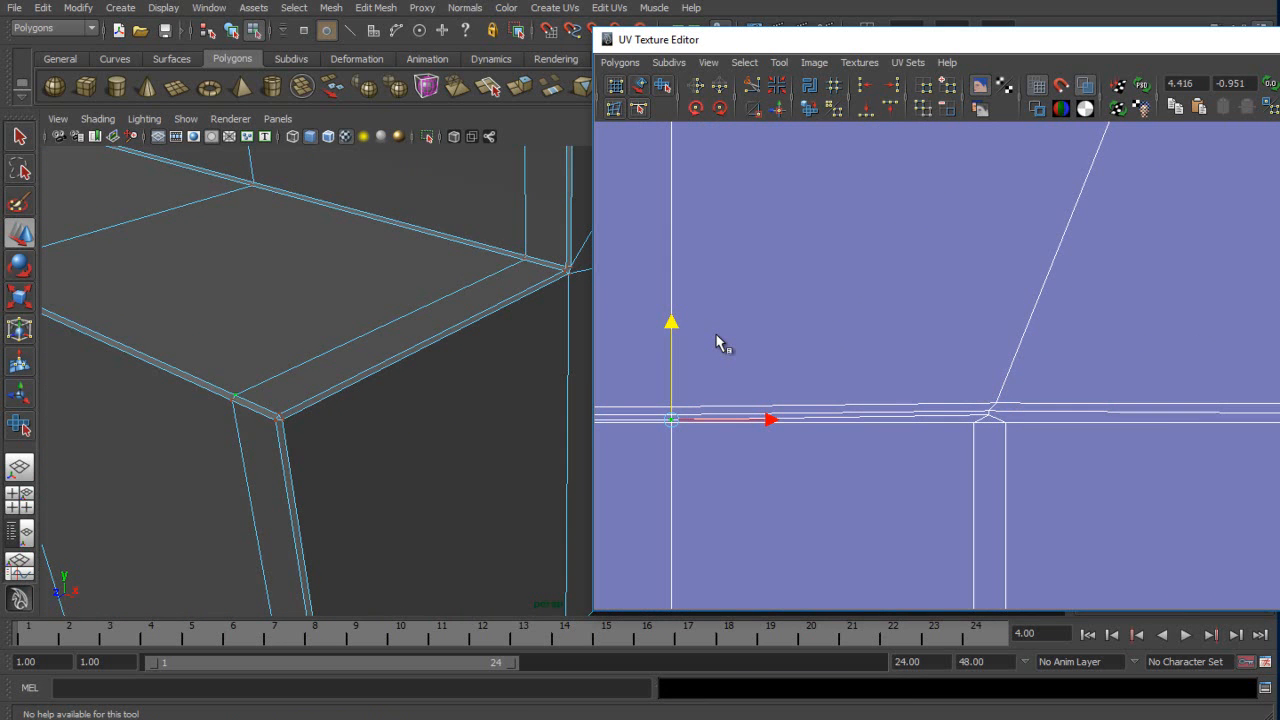
# Try a free move of the UV at the shell's upper seam, undo it, and nudge the UV vertically instead.
pyautogui.moveTo(900, 45); pyautogui.dragTo(455, 1)
pyautogui.keyDown('alt'); pyautogui.moveTo(716, 335); pyautogui.dragTo(716, 200, button='middle'); pyautogui.keyUp('alt')
pyautogui.scroll(2, 716, 335)
pyautogui.scroll(3, 716, 335)
pyautogui.scroll(-1, 716, 335)
pyautogui.keyDown('alt'); pyautogui.moveTo(716, 335); pyautogui.dragTo(150, 331, button='middle'); pyautogui.keyUp('alt')
pyautogui.click(872, 278)
pyautogui.moveTo(872, 278); pyautogui.dragTo(842, 289)
pyautogui.hotkey('ctrl', 'z')
pyautogui.moveTo(872, 181)
pyautogui.mouseDown()
pyautogui.moveTo(872, 198)
pyautogui.moveTo(872, 180)
pyautogui.mouseUp()
# Move the slanted edge's upper UV along the upper seam to the long shell's border.
pyautogui.click(872, 266)
pyautogui.click(878, 182)
pyautogui.hotkey('ctrl', 'z')
pyautogui.click(894, 243)
pyautogui.moveTo(994, 243); pyautogui.dragTo(975, 243)
pyautogui.moveTo(872, 145)
pyautogui.mouseDown()
pyautogui.moveTo(872, 174)
pyautogui.moveTo(872, 161)
pyautogui.mouseUp()
pyautogui.scroll(-2, 716, 335)
pyautogui.scroll(-3, 716, 342)
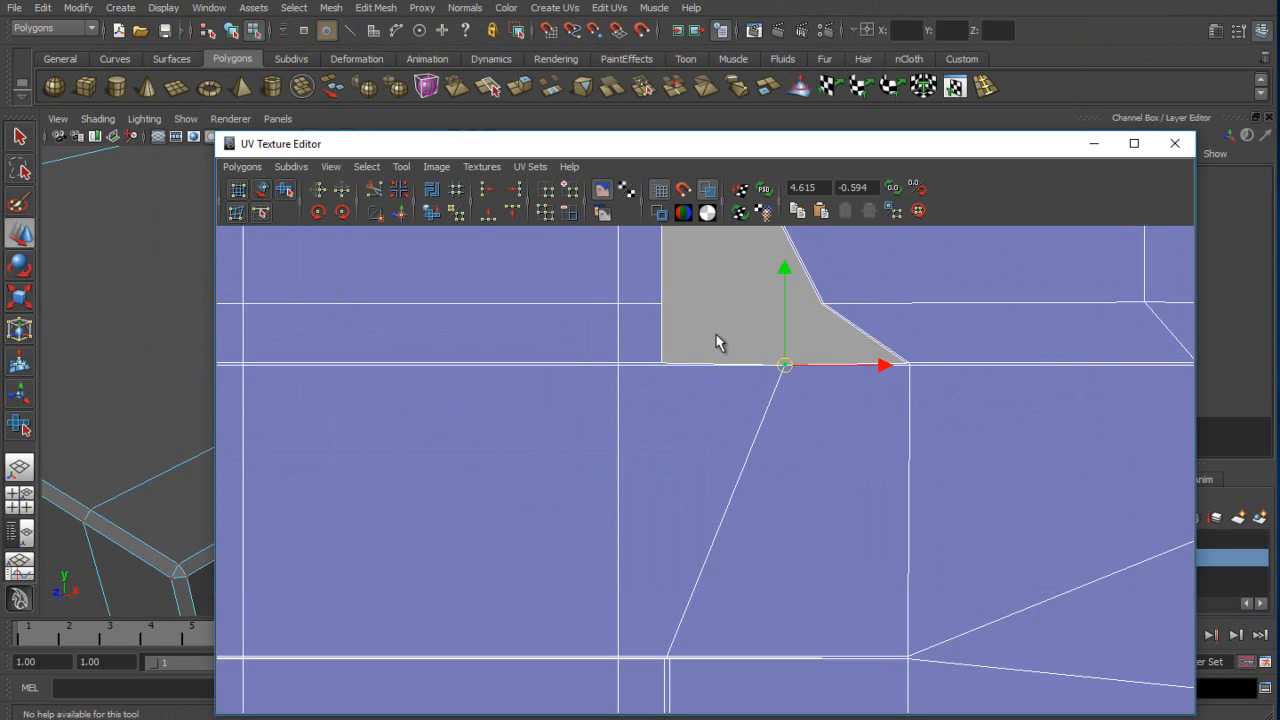
pyautogui.hotkey('ctrl', 'z')
pyautogui.hotkey('ctrl', 'z')
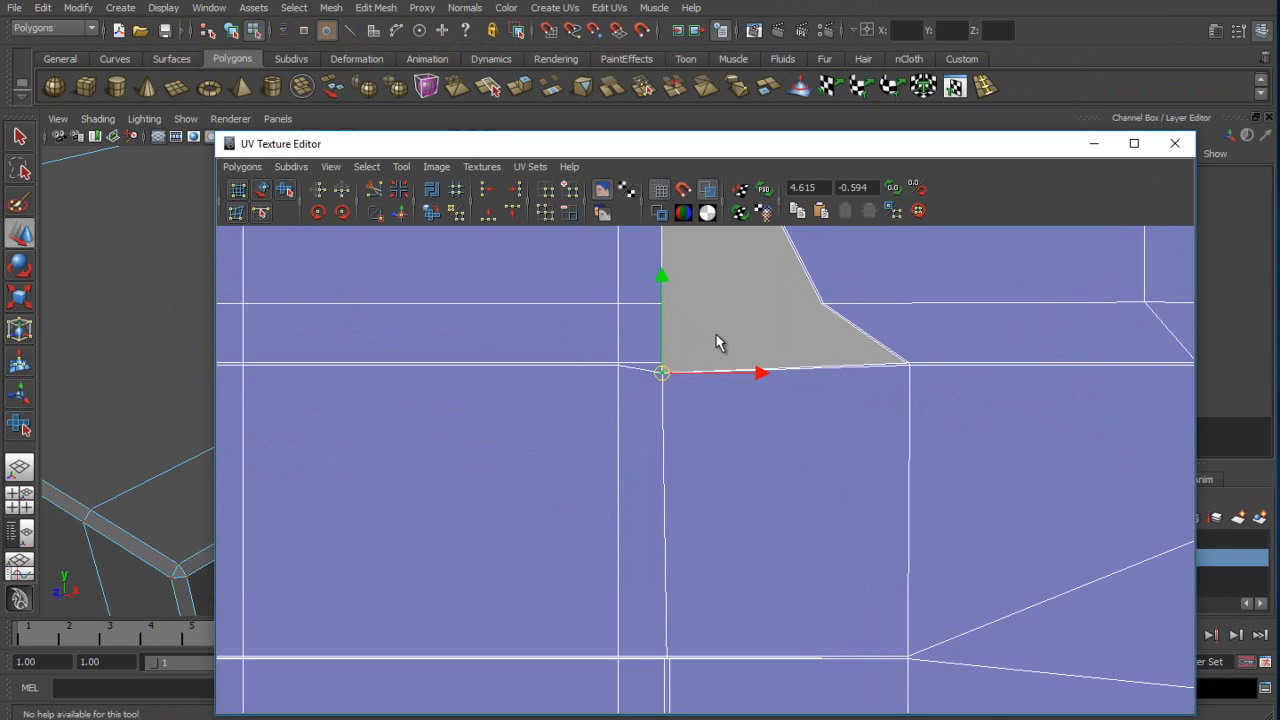
# Level the moved UV with the upper seam and align the narrow strip's UVs with the vertical edge above.
pyautogui.scroll(2, 716, 343)
pyautogui.hotkey('ctrl', 'z')
pyautogui.hotkey('ctrl', 'z')
pyautogui.hotkey('ctrl', 'z')
pyautogui.hotkey('ctrl', 'z')
pyautogui.keyDown('alt'); pyautogui.moveTo(716, 336); pyautogui.dragTo(793, 231, button='middle'); pyautogui.keyUp('alt')
pyautogui.scroll(-11, 716, 336)
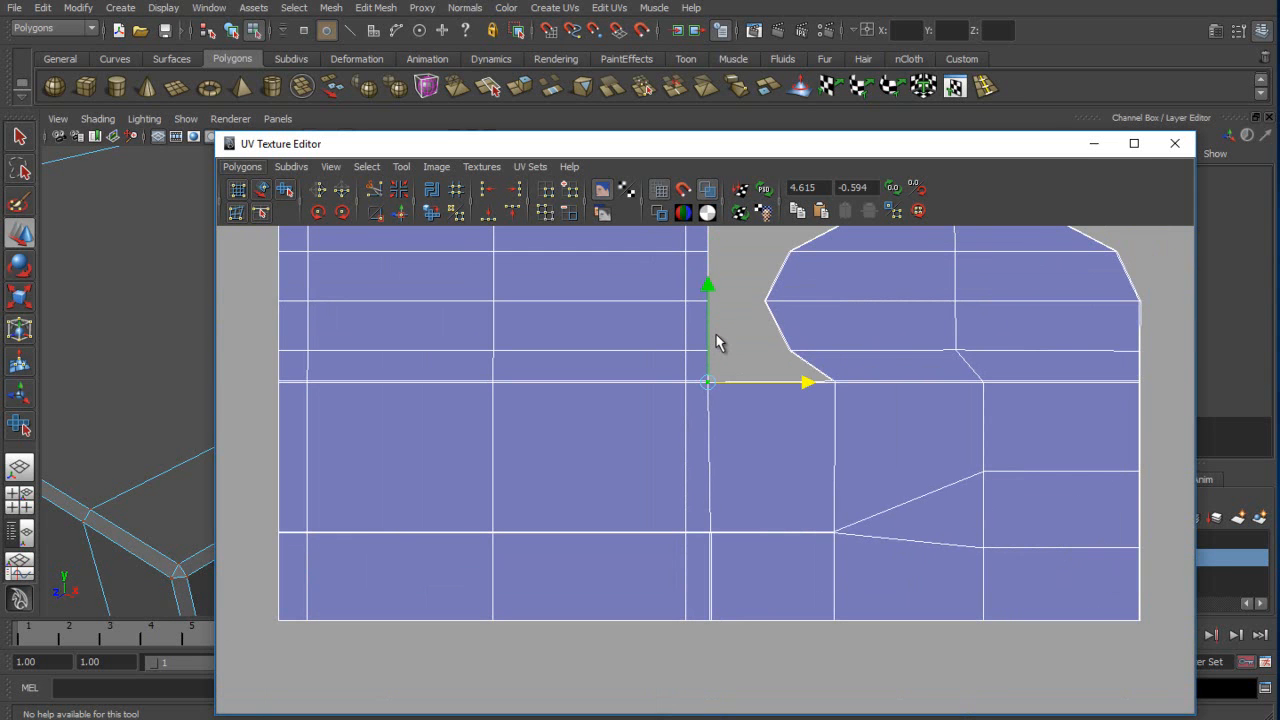
pyautogui.hotkey('ctrl', 'z')
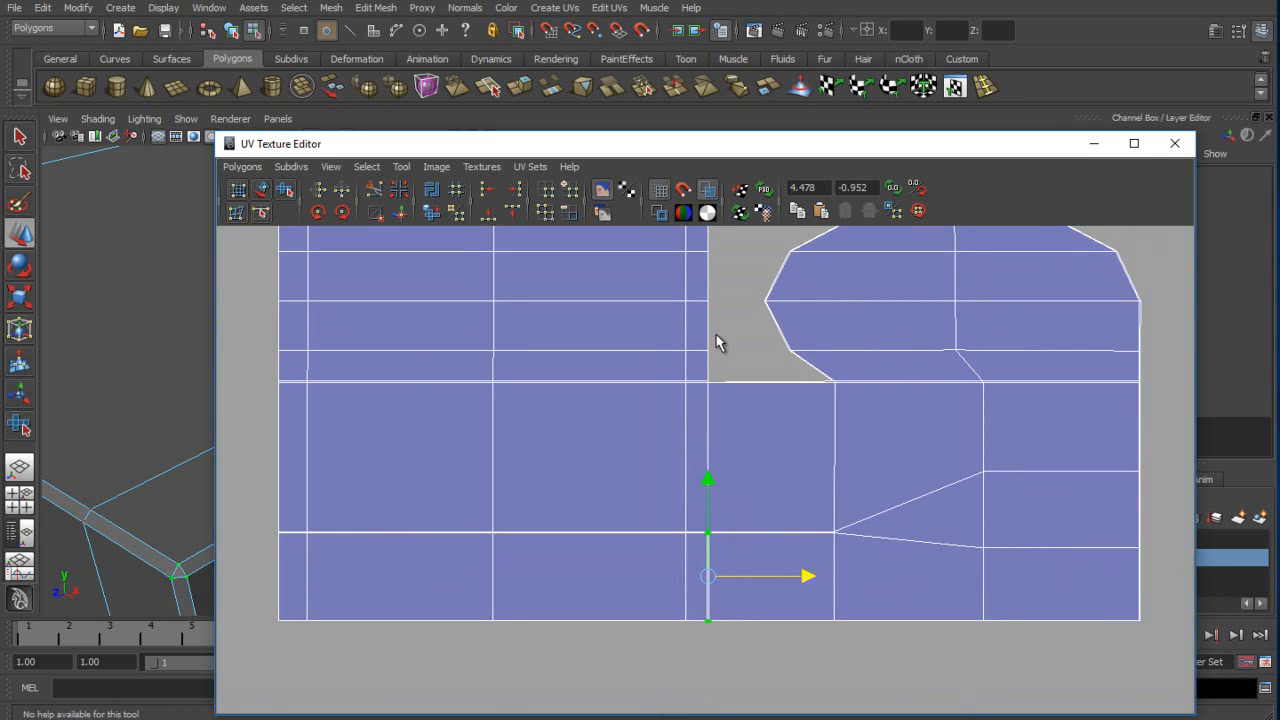
# Move the rounded side shell's corner UV along the upper seam to the long shell's border.
pyautogui.press('q')
pyautogui.scroll(8, 716, 343)
pyautogui.keyDown('alt'); pyautogui.moveTo(716, 343); pyautogui.dragTo(490, 456, button='middle'); pyautogui.keyUp('alt')
pyautogui.moveTo(585, 433); pyautogui.dragTo(652, 433, button='right')
pyautogui.keyDown('alt'); pyautogui.moveTo(716, 343); pyautogui.dragTo(431, 306, button='middle'); pyautogui.keyUp('alt')
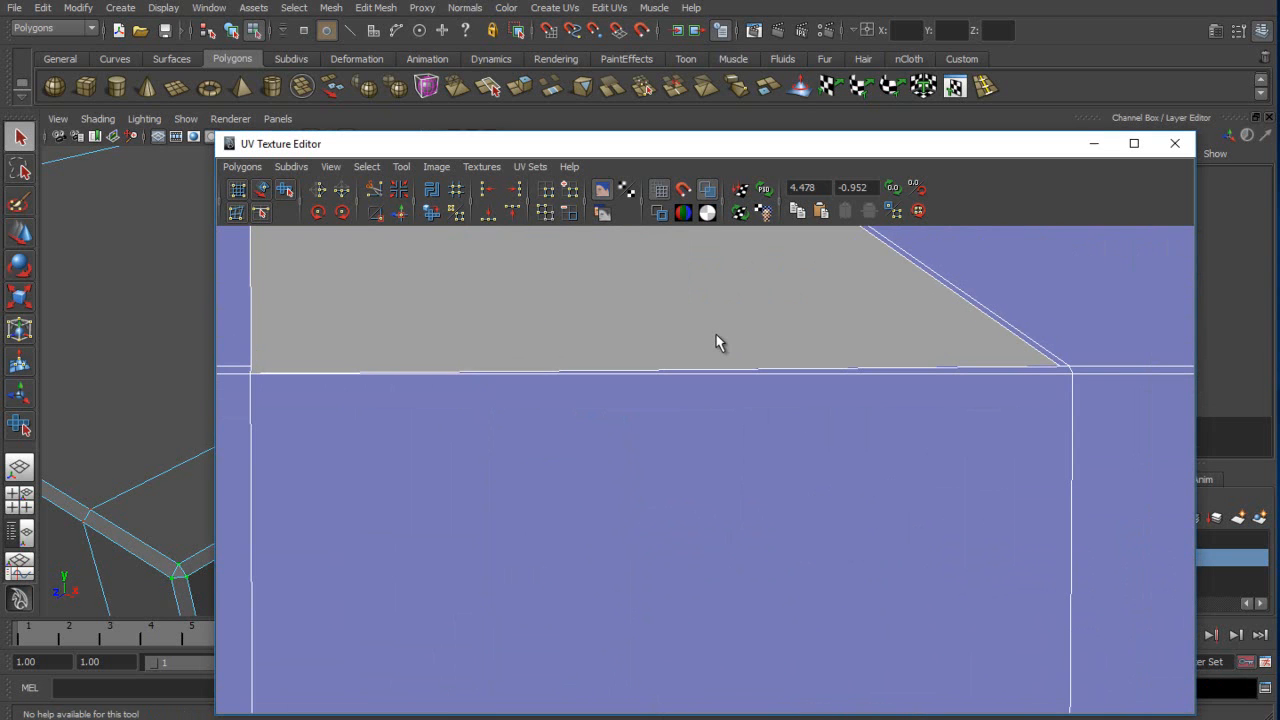
pyautogui.press('w')
pyautogui.moveTo(1060, 366); pyautogui.dragTo(257, 366)
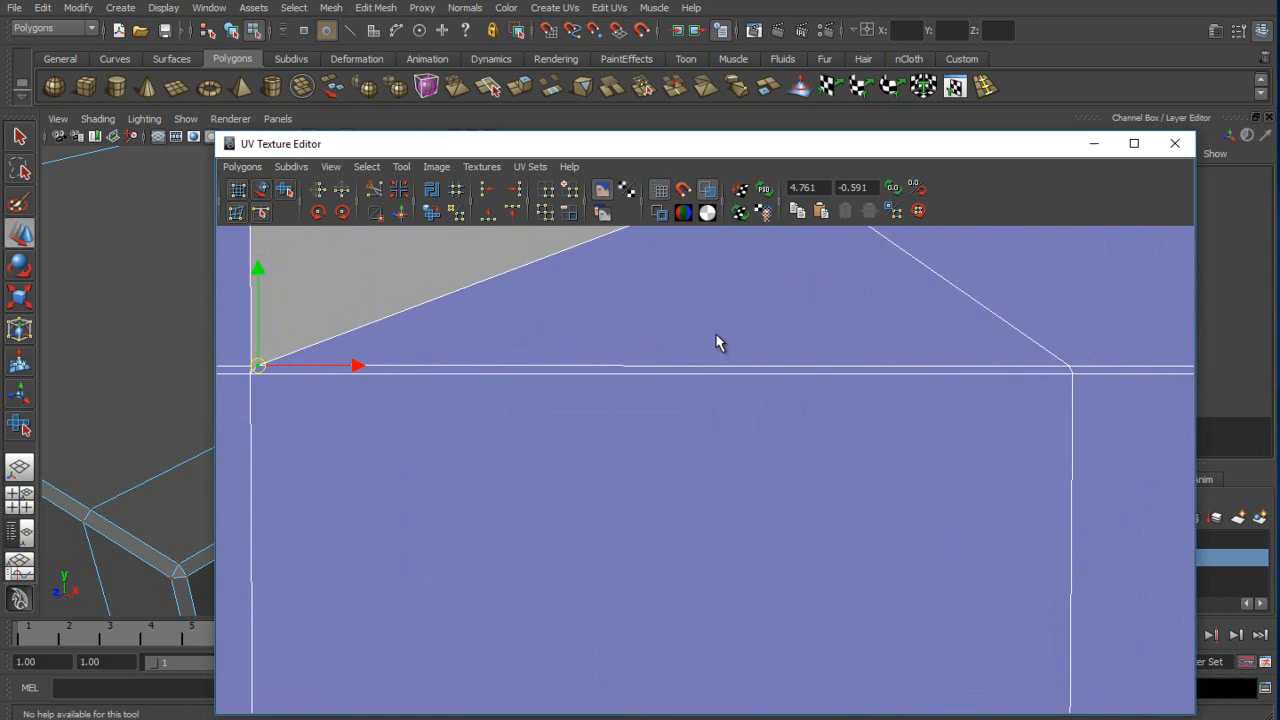
# Move the side shell's next border UV above the upper seam against the long shell's border.
pyautogui.keyDown('alt'); pyautogui.moveTo(257, 366); pyautogui.dragTo(347, 602, button='middle'); pyautogui.keyUp('alt')
pyautogui.click(869, 405)
pyautogui.moveTo(968, 405); pyautogui.dragTo(449, 405)
pyautogui.keyDown('alt'); pyautogui.moveTo(449, 405); pyautogui.dragTo(285, 405, button='right'); pyautogui.keyUp('alt')
pyautogui.scroll(-3, 718, 342)
pyautogui.scroll(1, 718, 342)
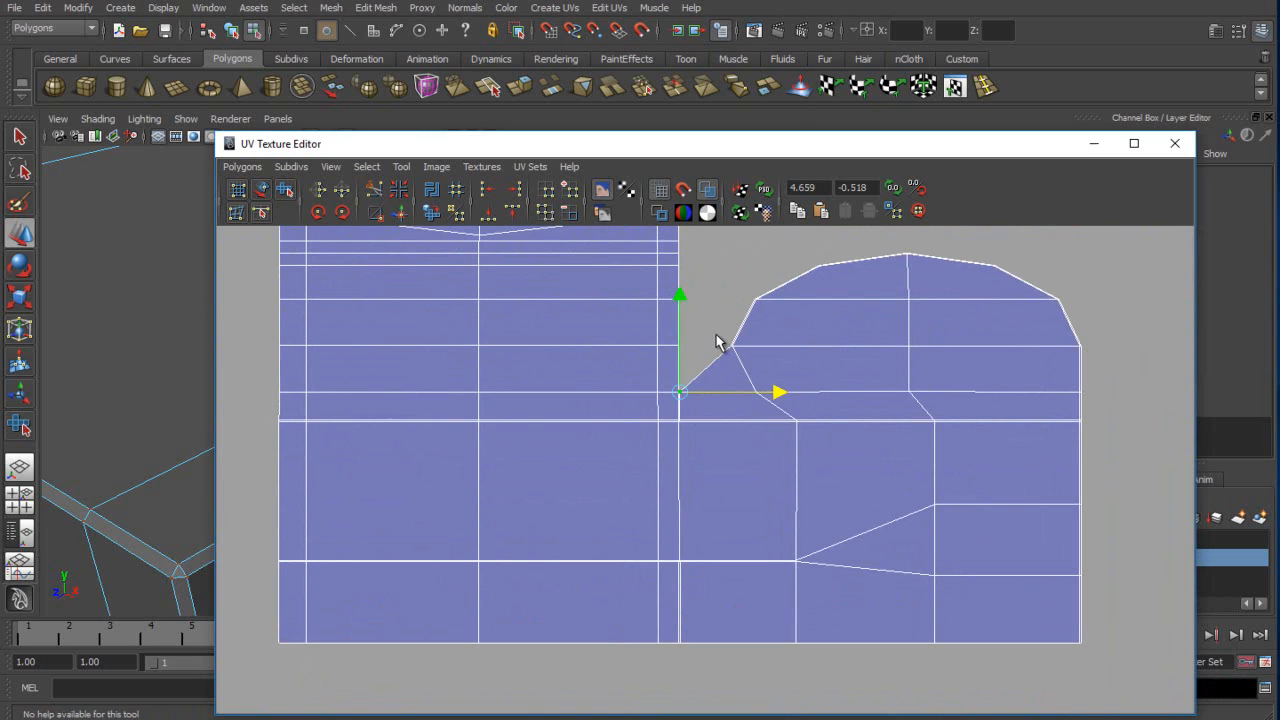
# Pull the side shell's following border UV and the two inner UVs beside it toward the long shell.
pyautogui.scroll(5, 717, 342)
pyautogui.moveTo(915, 365)
pyautogui.mouseDown()
pyautogui.moveTo(827, 365)
pyautogui.moveTo(914, 365)
pyautogui.moveTo(862, 365)
pyautogui.mouseUp()
pyautogui.click(815, 365)
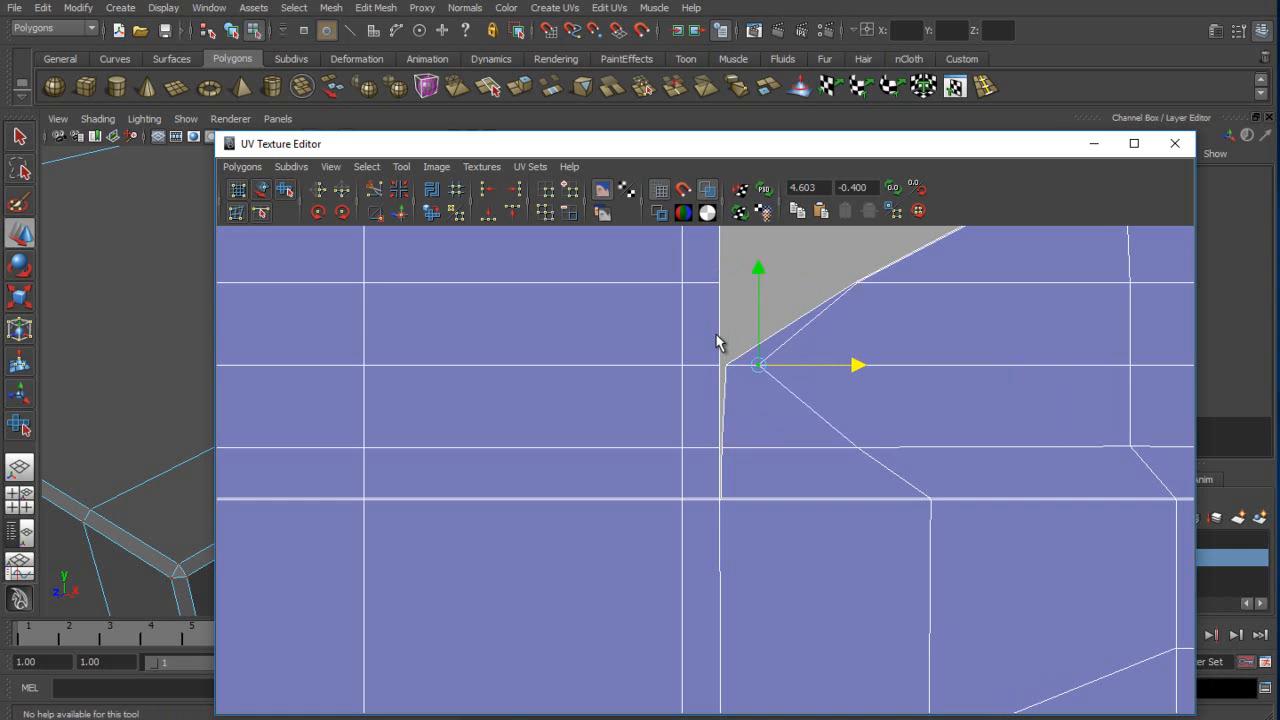
pyautogui.click(857, 448)
pyautogui.moveTo(957, 448); pyautogui.dragTo(822, 448)
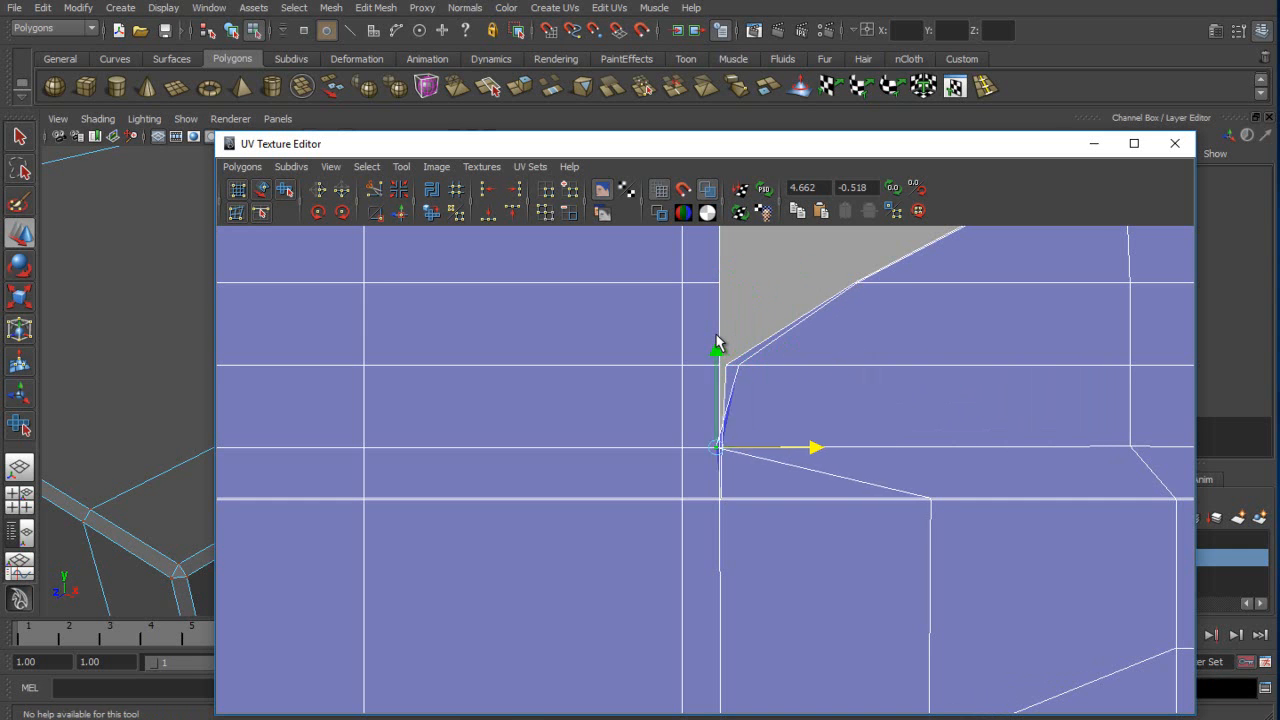
# Align the column of UVs below the upper seam with the centre edge of the side shell's rounded part.
pyautogui.scroll(-5, 716, 342)
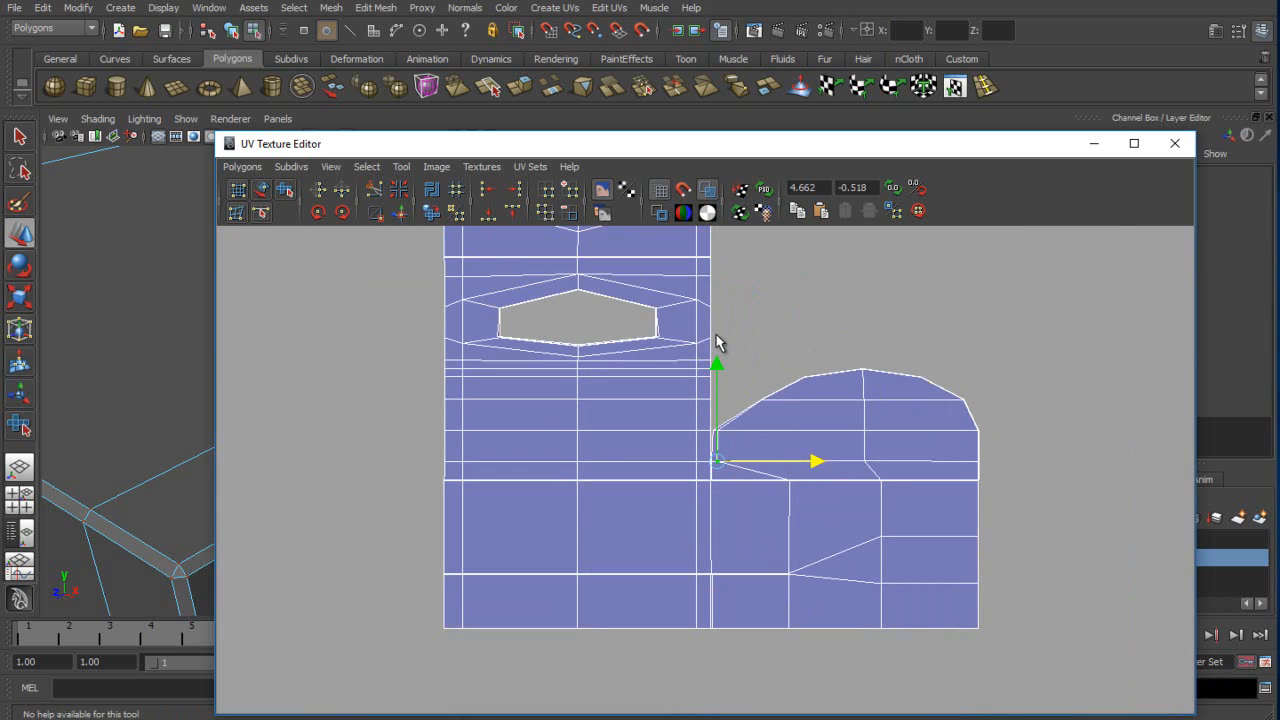
pyautogui.moveTo(900, 470); pyautogui.dragTo(870, 642)
pyautogui.moveTo(980, 554); pyautogui.dragTo(964, 554)
pyautogui.click(716, 342)
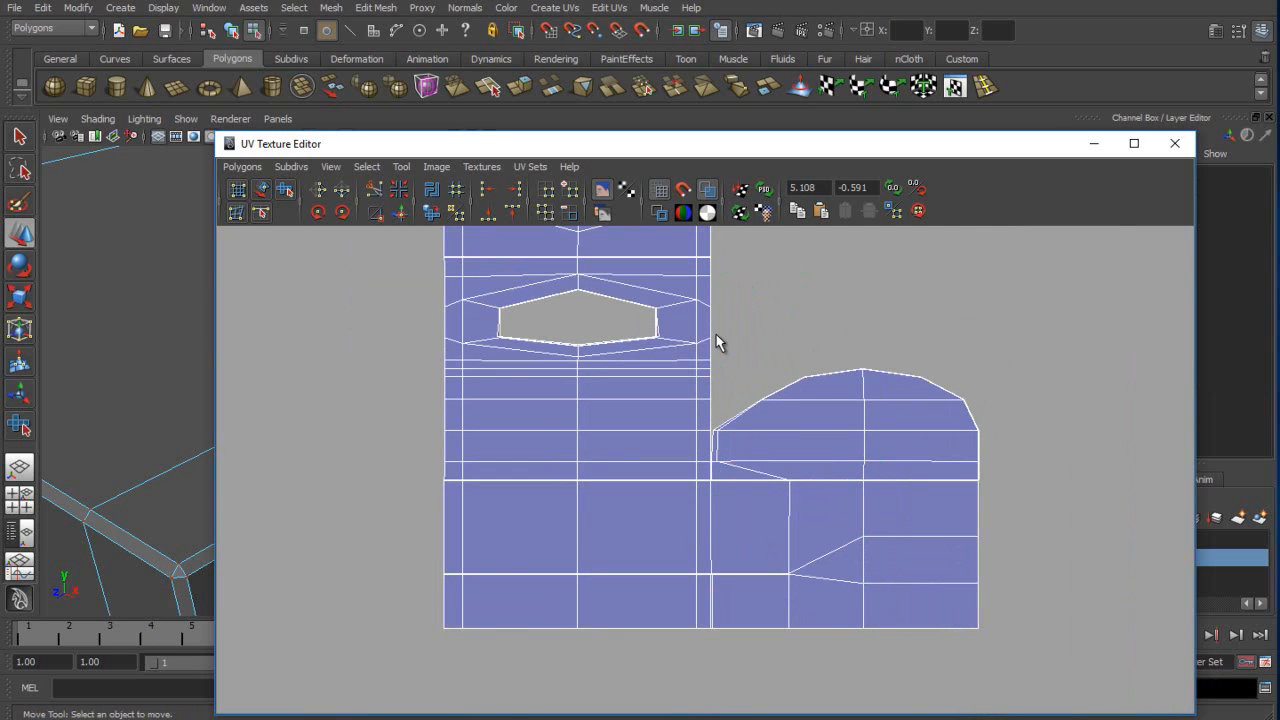
# Select the side shell's remaining UVs away from the join and move them closer to the long shell.
pyautogui.scroll(5, 716, 342)
pyautogui.click(754, 434)
pyautogui.scroll(-5, 716, 342)
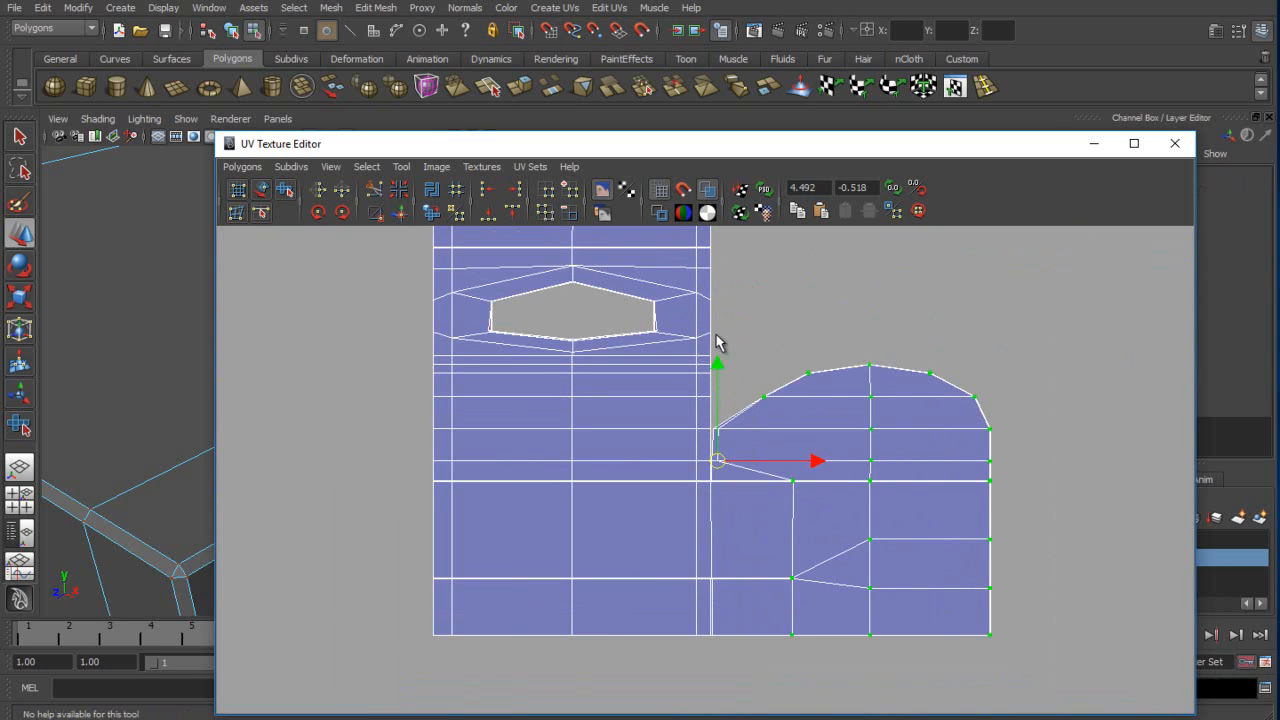
pyautogui.moveTo(754, 333); pyautogui.dragTo(1054, 698)
pyautogui.moveTo(977, 500); pyautogui.dragTo(944, 500)
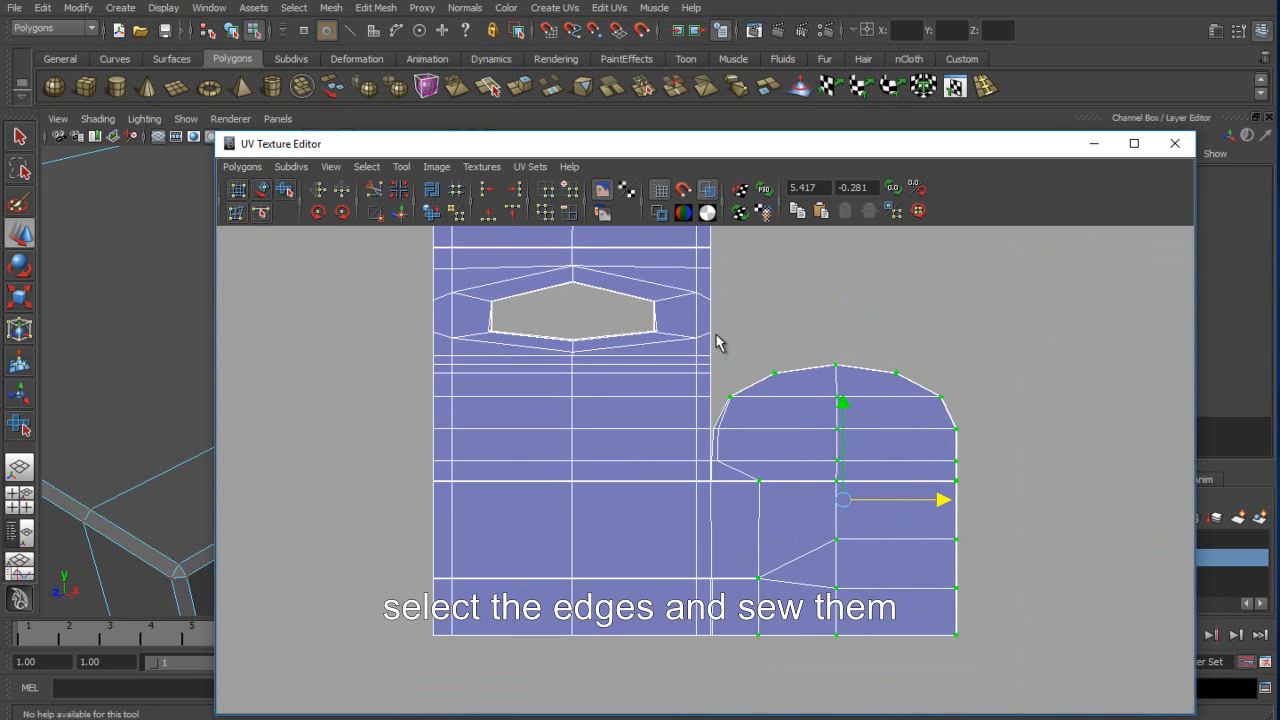
# Select the facing border edges between the long shell and the rounded part above the upper seam and sew them.
pyautogui.moveTo(728, 350)
pyautogui.keyDown('alt'); pyautogui.mouseDown(button='middle')
pyautogui.moveTo(743, 301)
pyautogui.moveTo(691, 427)
pyautogui.mouseUp(button='middle'); pyautogui.keyUp('alt')
pyautogui.scroll(5, 743, 301)
pyautogui.scroll(5, 691, 427)
pyautogui.rightClick(691, 427)
pyautogui.moveTo(691, 427); pyautogui.dragTo(695, 386, button='right')
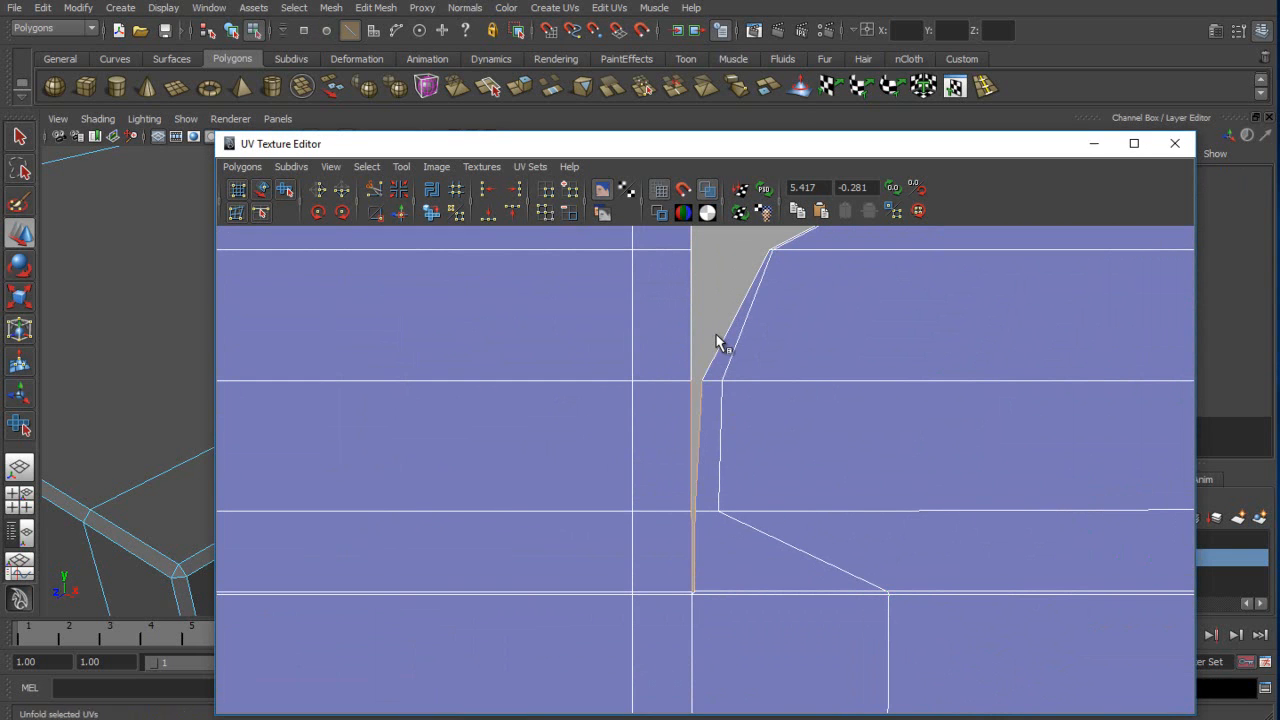
pyautogui.keyDown('shift'); pyautogui.moveTo(716, 342); pyautogui.dragTo(716, 300, button='right'); pyautogui.keyUp('shift')
# Move the two inner UVs beside the new vertical seam closer to it, making the narrow strip run parallel.
pyautogui.moveTo(710, 364); pyautogui.dragTo(738, 398)
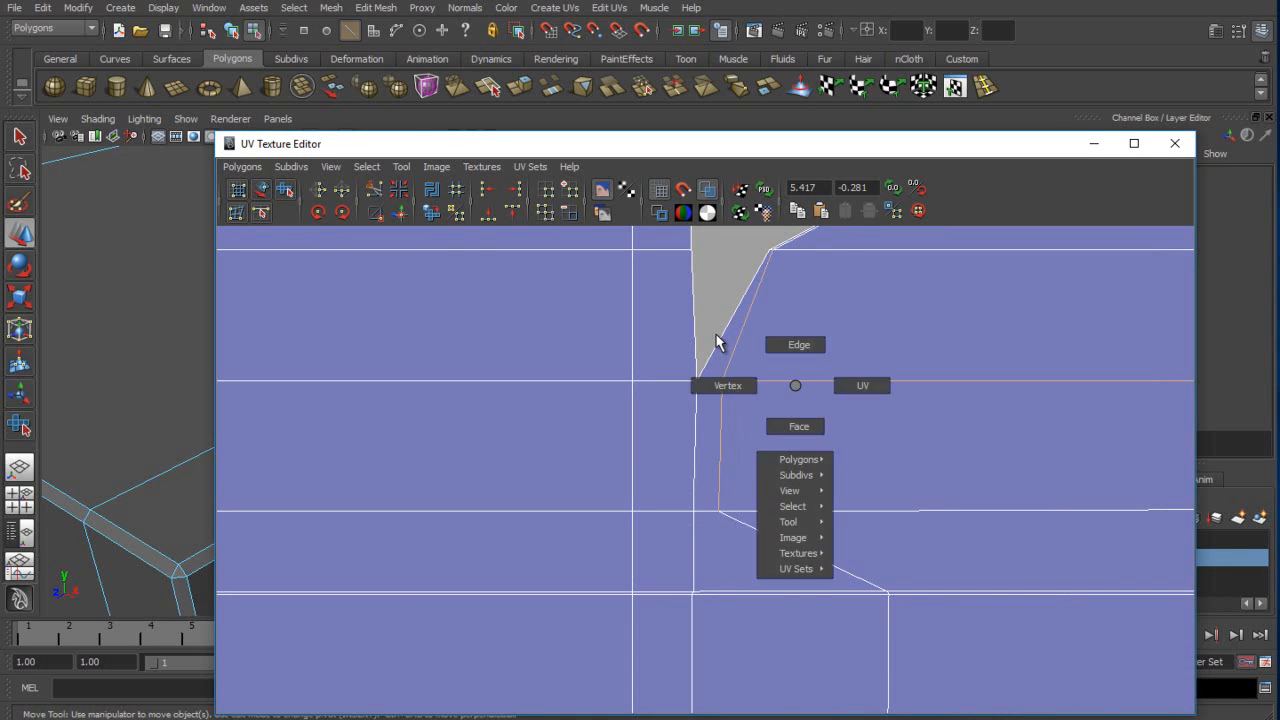
pyautogui.moveTo(722, 380); pyautogui.dragTo(785, 380, button='right')
pyautogui.moveTo(711, 366); pyautogui.dragTo(738, 398)
pyautogui.scroll(3, 724, 380)
pyautogui.moveTo(829, 328); pyautogui.dragTo(806, 328)
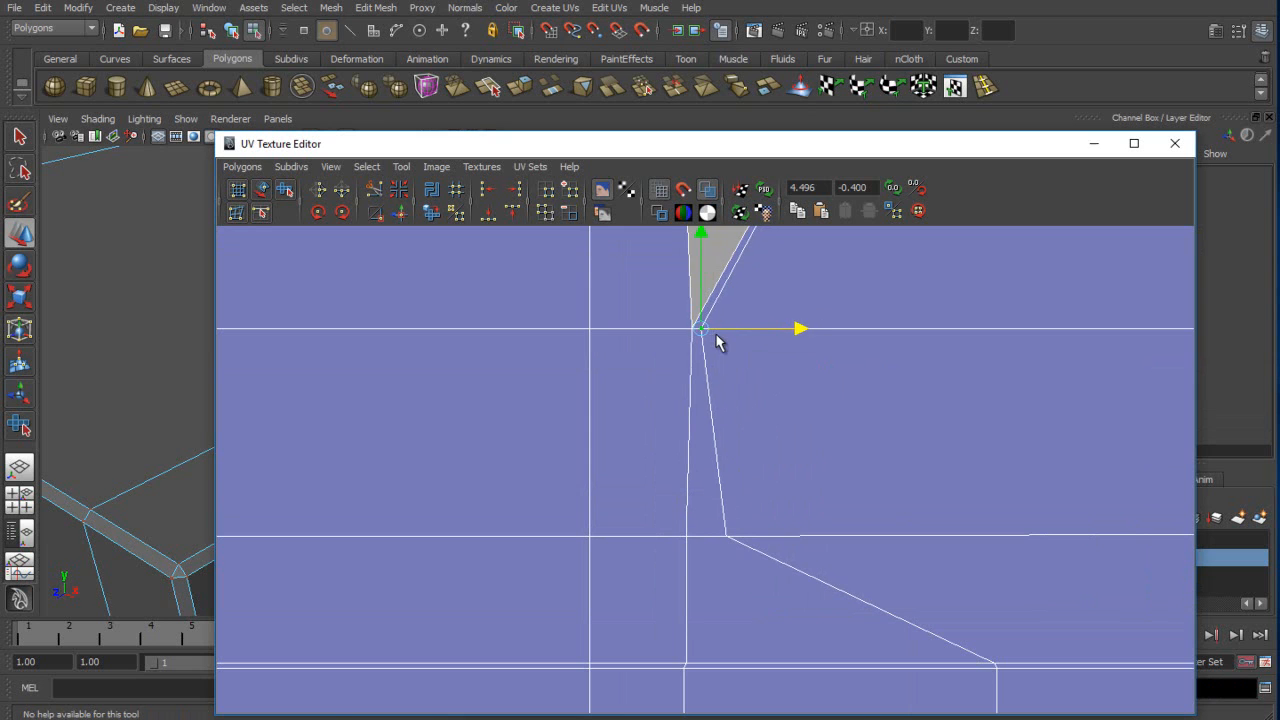
pyautogui.moveTo(712, 520); pyautogui.dragTo(742, 552)
pyautogui.moveTo(826, 536); pyautogui.dragTo(797, 536)
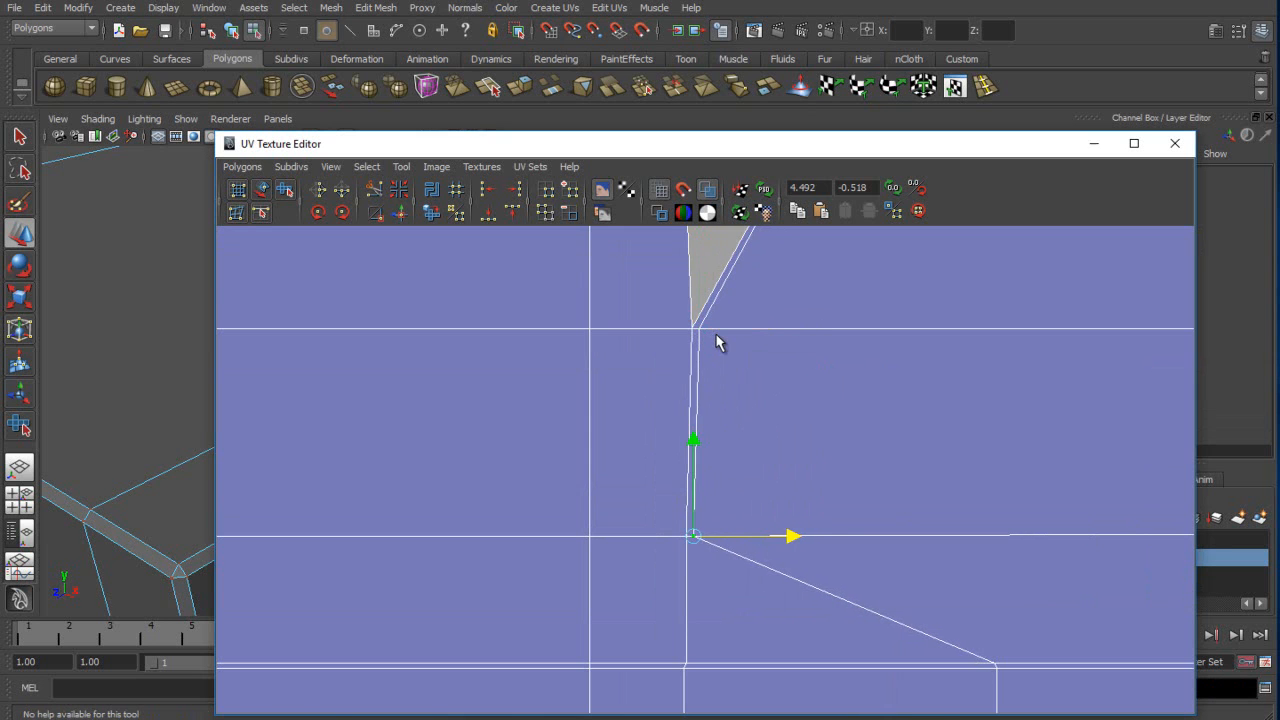
# Examine the joined shell along the new vertical seam and at the junction with the lower horizontal seam for uneven UVs.
pyautogui.scroll(-5, 716, 335)
pyautogui.moveTo(682, 513); pyautogui.dragTo(709, 543)
pyautogui.press('q')
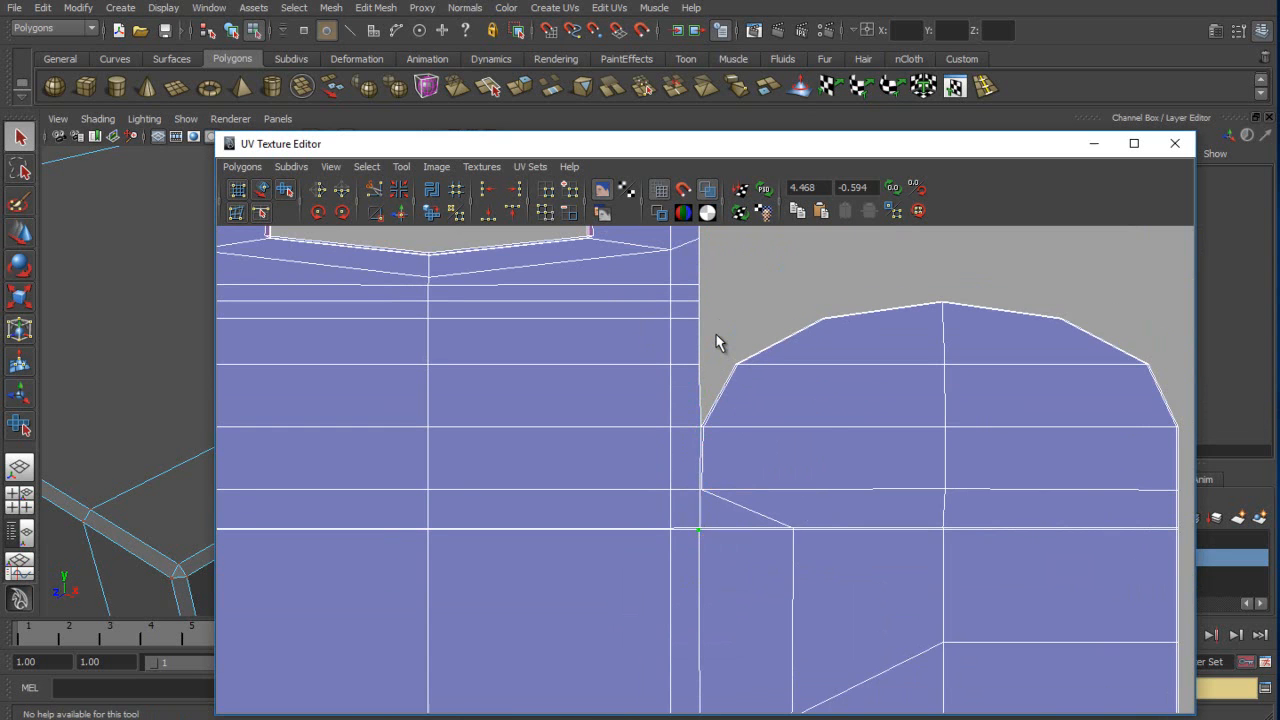
pyautogui.scroll(5, 716, 335)
pyautogui.scroll(-5, 716, 341)
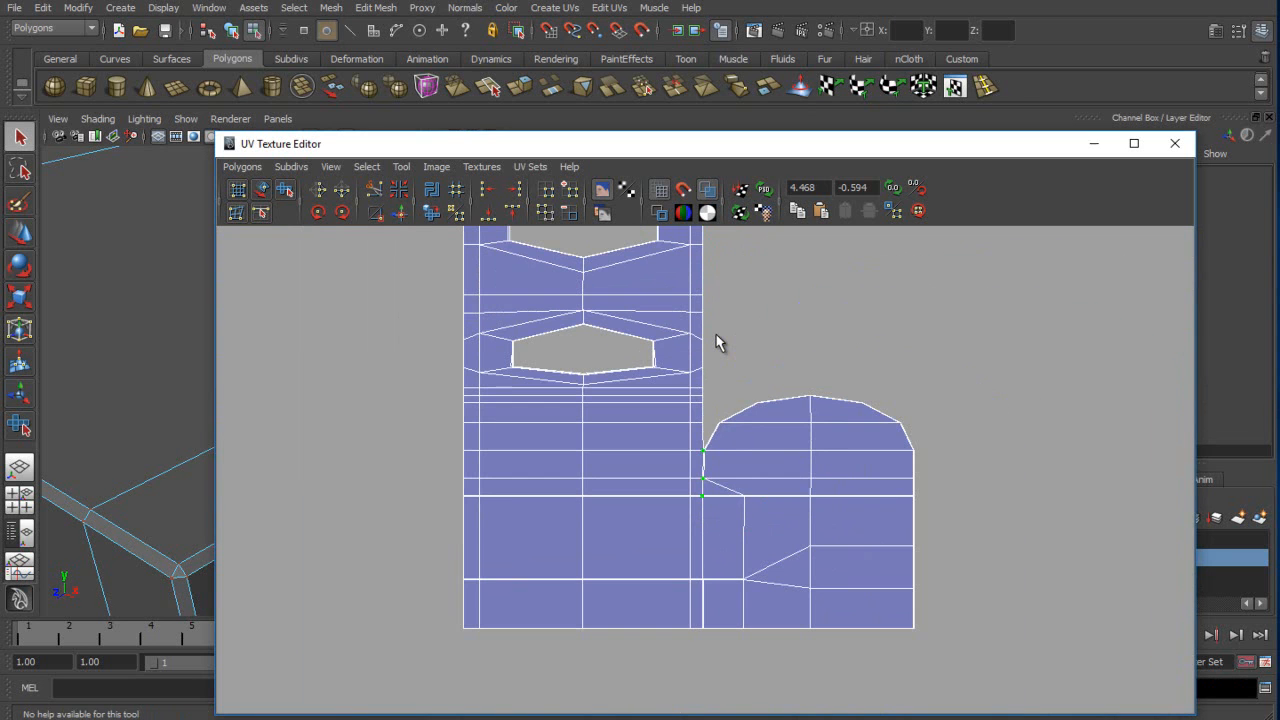
pyautogui.scroll(8, 716, 341)
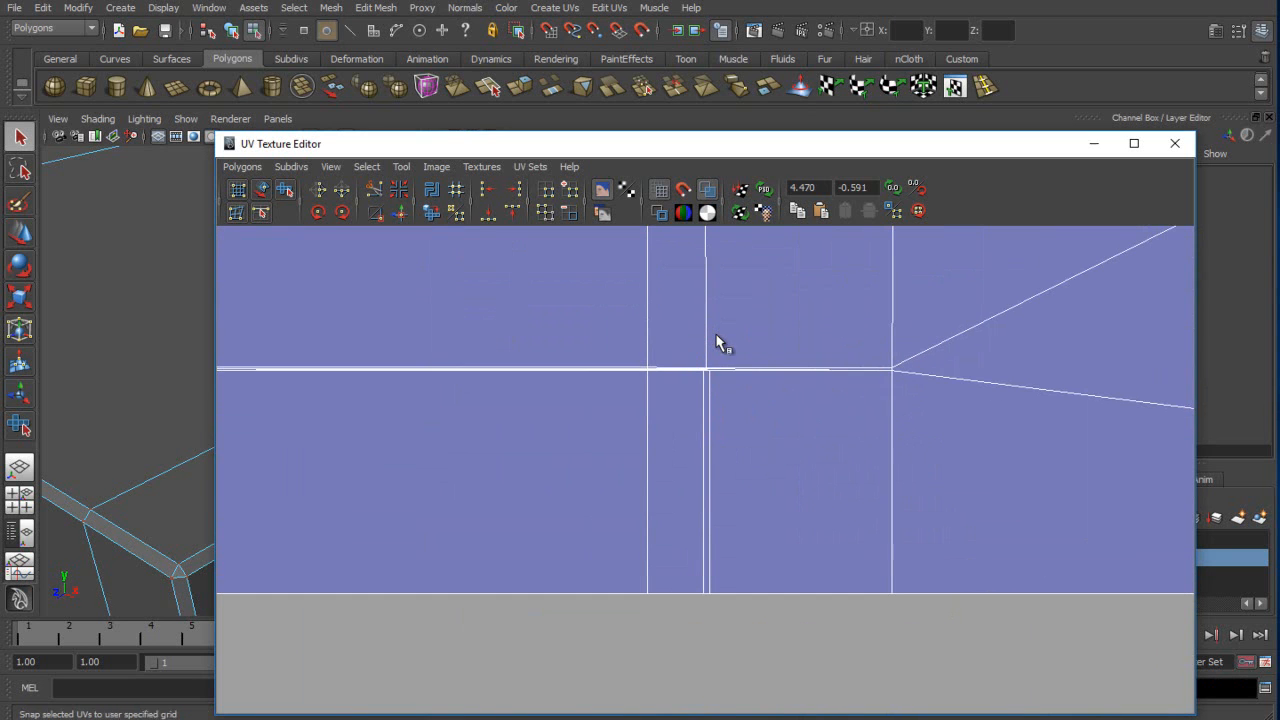
pyautogui.scroll(5, 716, 335)
pyautogui.keyDown('alt'); pyautogui.moveTo(716, 335); pyautogui.dragTo(676, 491, button='middle'); pyautogui.keyUp('alt')
pyautogui.scroll(3, 716, 335)
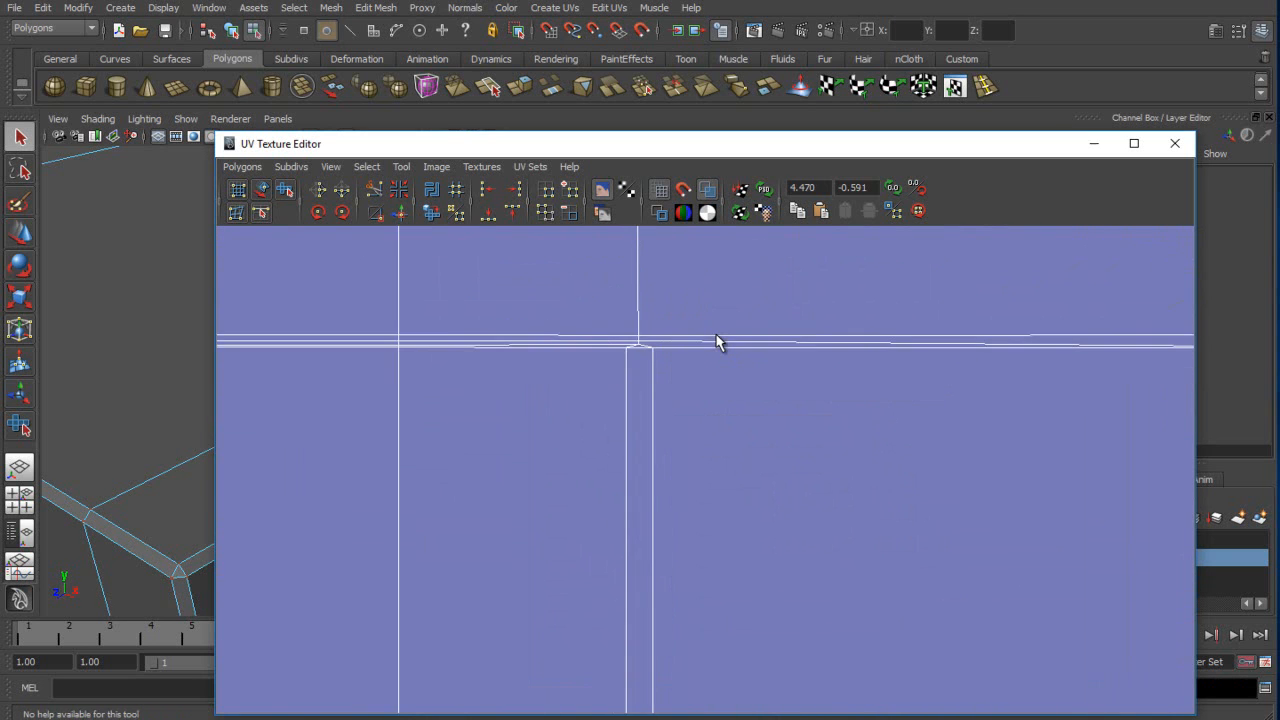
pyautogui.scroll(-7, 716, 335)
pyautogui.scroll(-4, 716, 341)
pyautogui.scroll(4, 716, 341)
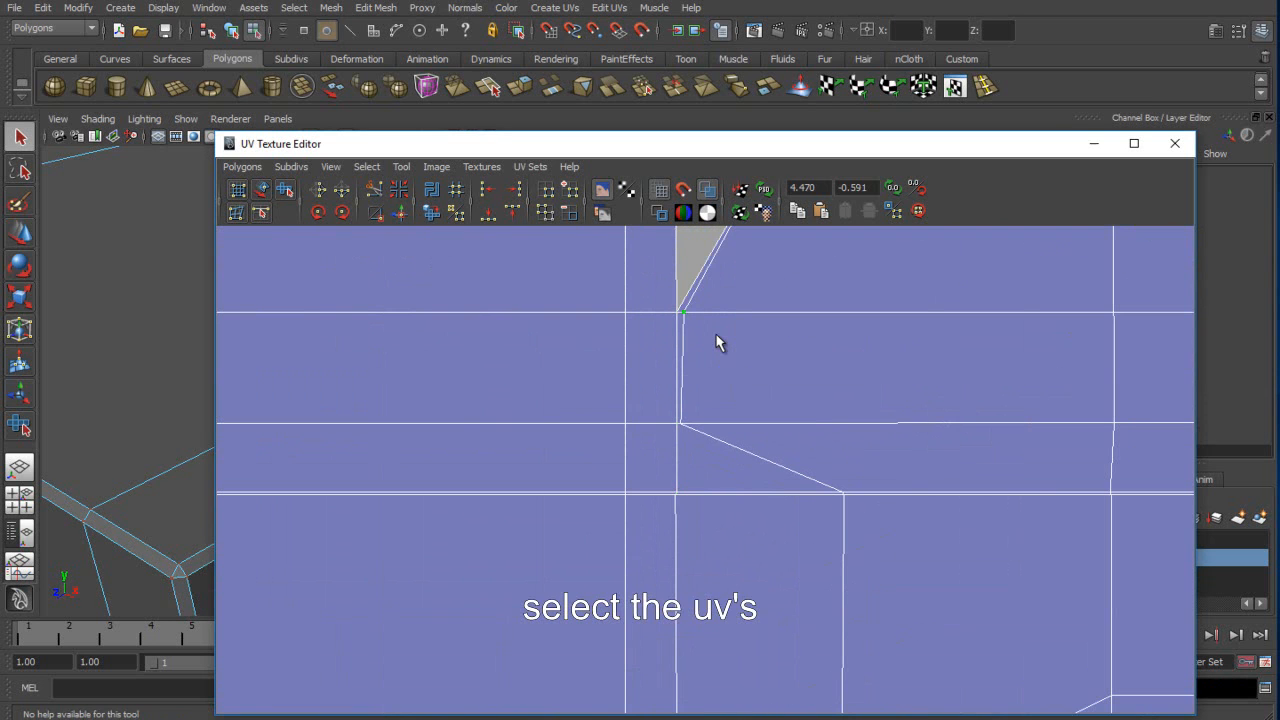
# Align the two inner UVs beside the vertical seam, and the rounded part's centre column, to their minimum U value.
pyautogui.click(683, 312)
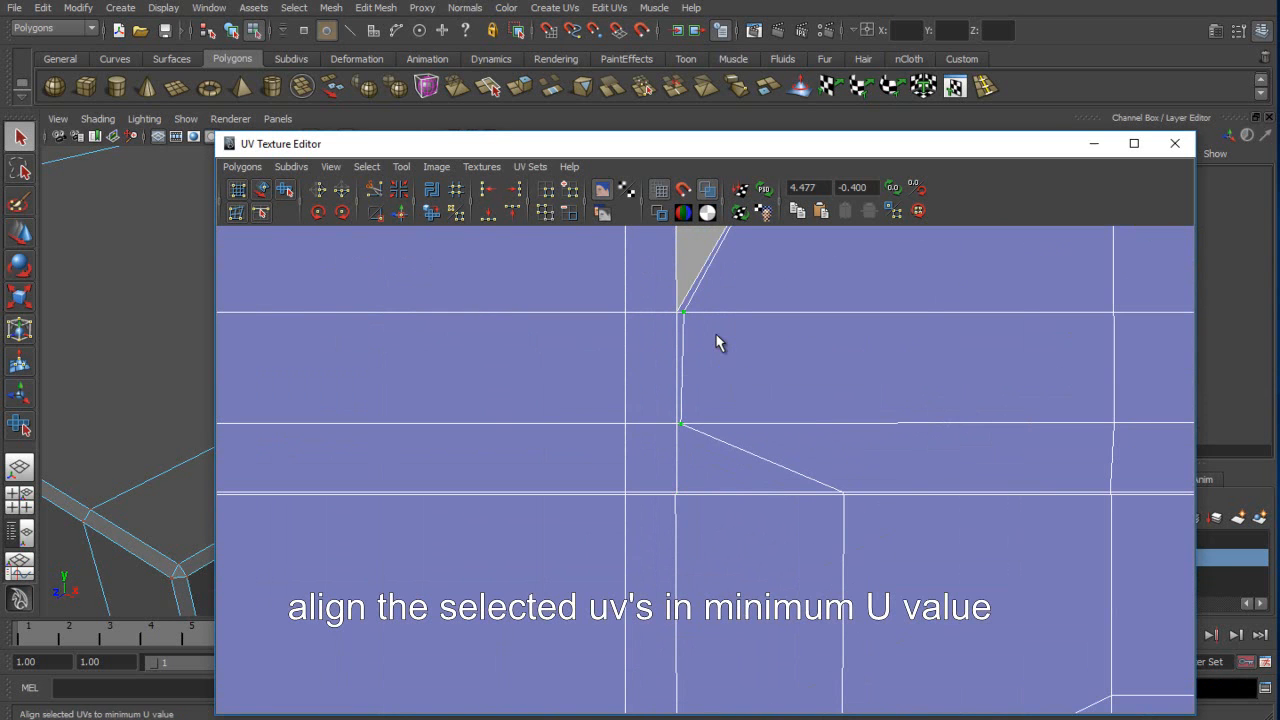
pyautogui.scroll(-4, 716, 342)
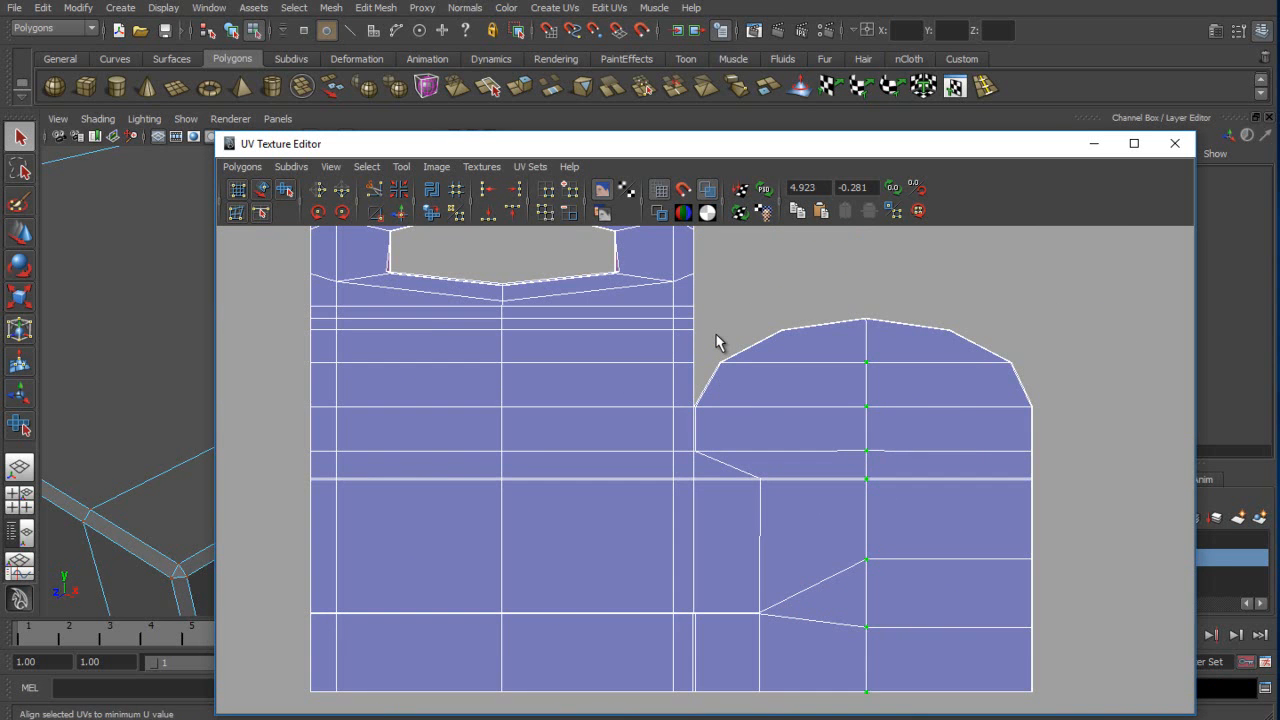
pyautogui.scroll(-5, 716, 342)
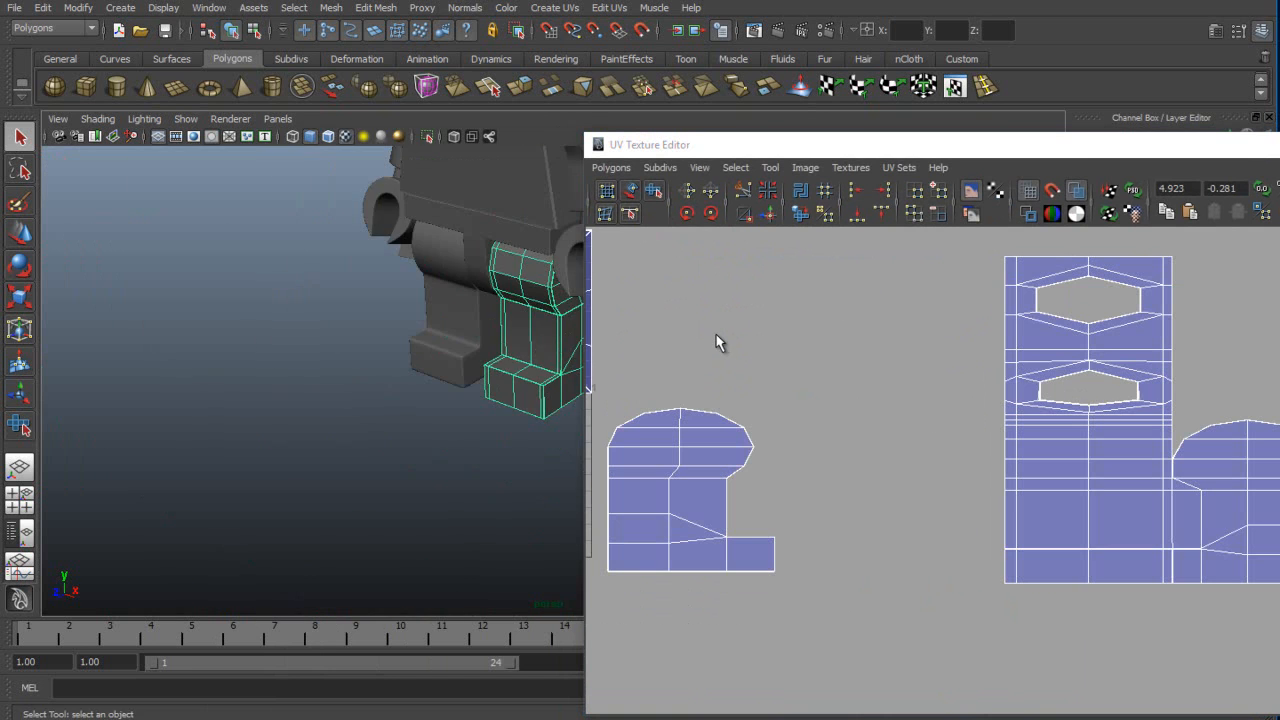
# Isolate the selected leg in the viewport and turn the view to its front.
pyautogui.click(186, 119)
pyautogui.moveTo(220, 142)
pyautogui.click(362, 151)
pyautogui.keyDown('alt'); pyautogui.moveTo(345, 325); pyautogui.dragTo(430, 300); pyautogui.keyUp('alt')
# Select the faces on one side of the leg's centre edge and delete them, leaving half of the leg.
pyautogui.keyDown('alt'); pyautogui.moveTo(538, 275); pyautogui.dragTo(434, 294, button='middle'); pyautogui.keyUp('alt')
pyautogui.moveTo(434, 294); pyautogui.dragTo(440, 333, button='right')
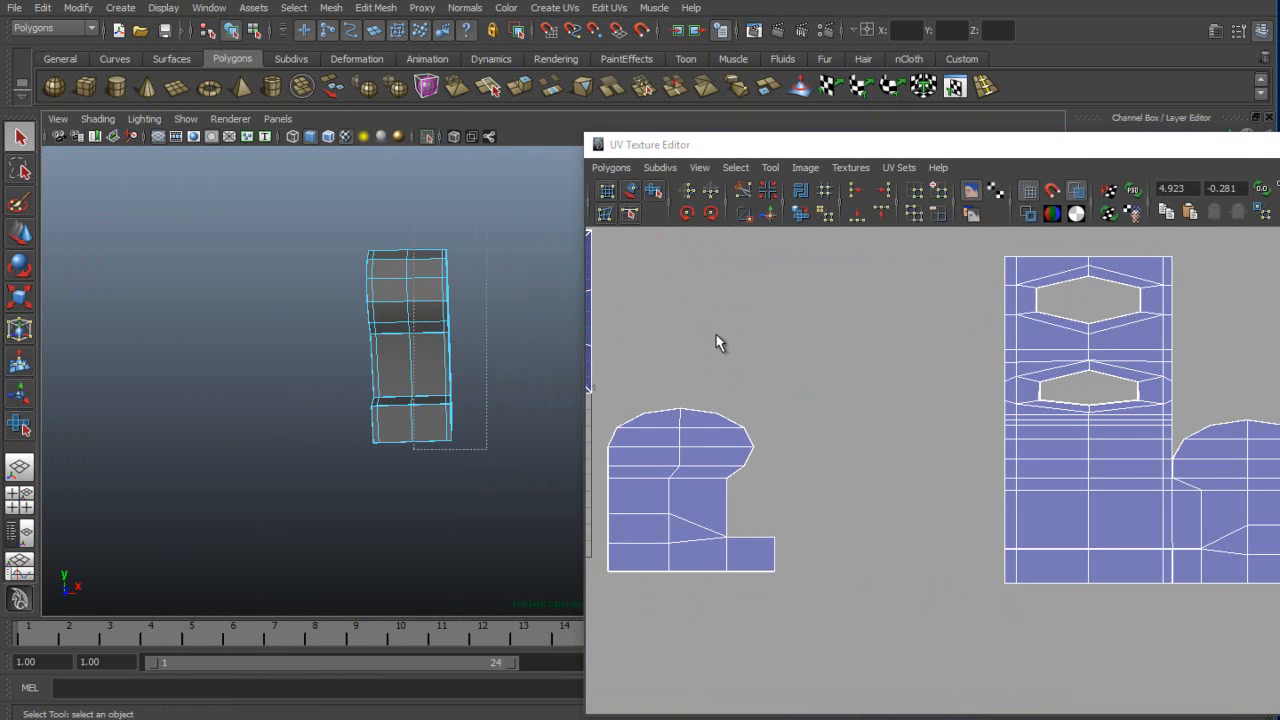
pyautogui.moveTo(490, 225); pyautogui.dragTo(425, 465)
pyautogui.keyDown('alt'); pyautogui.moveTo(440, 340); pyautogui.dragTo(420, 345); pyautogui.keyUp('alt')
pyautogui.scroll(5, 480, 380)
pyautogui.keyDown('alt'); pyautogui.moveTo(490, 390); pyautogui.dragTo(330, 367, button='middle'); pyautogui.keyUp('alt')
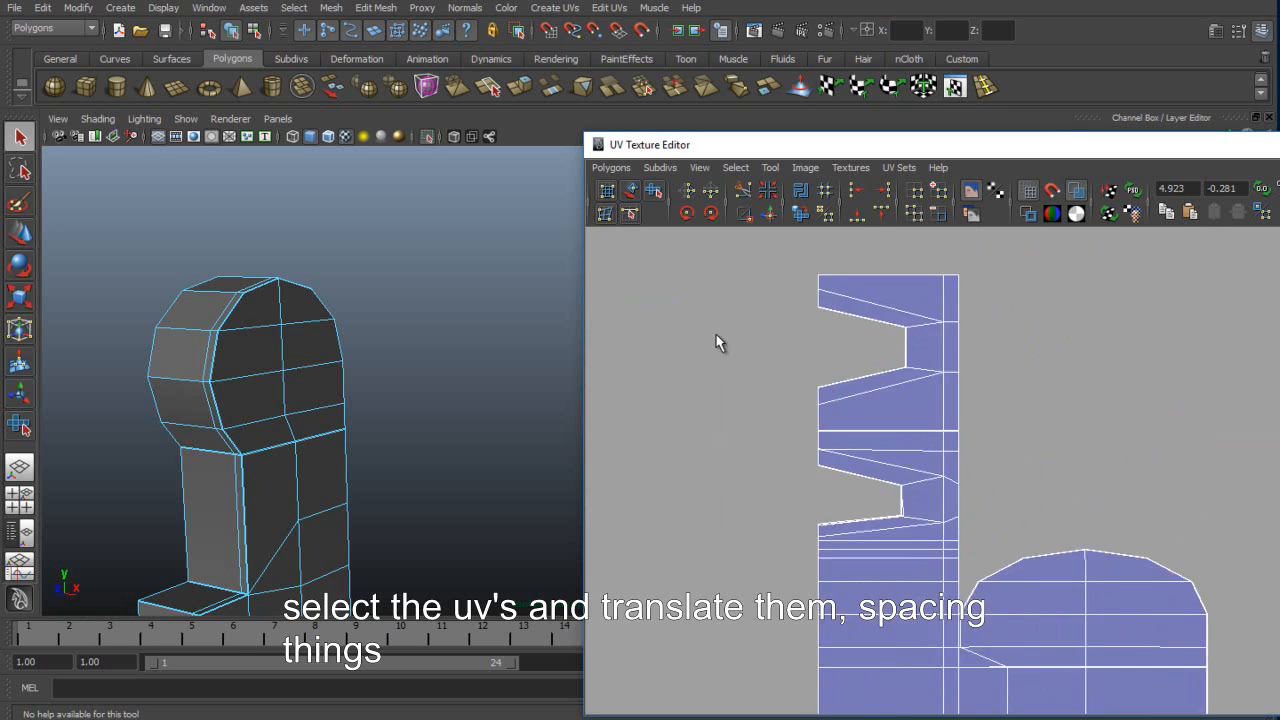
# Move the lower notch's upper corner UV to space it from its neighbour, and select the UV column along the cut border.
pyautogui.scroll(10, 716, 335)
pyautogui.press('F12')
pyautogui.scroll(3, 716, 335)
pyautogui.press('w')
pyautogui.moveTo(716, 342); pyautogui.dragTo(690, 342, button='middle')
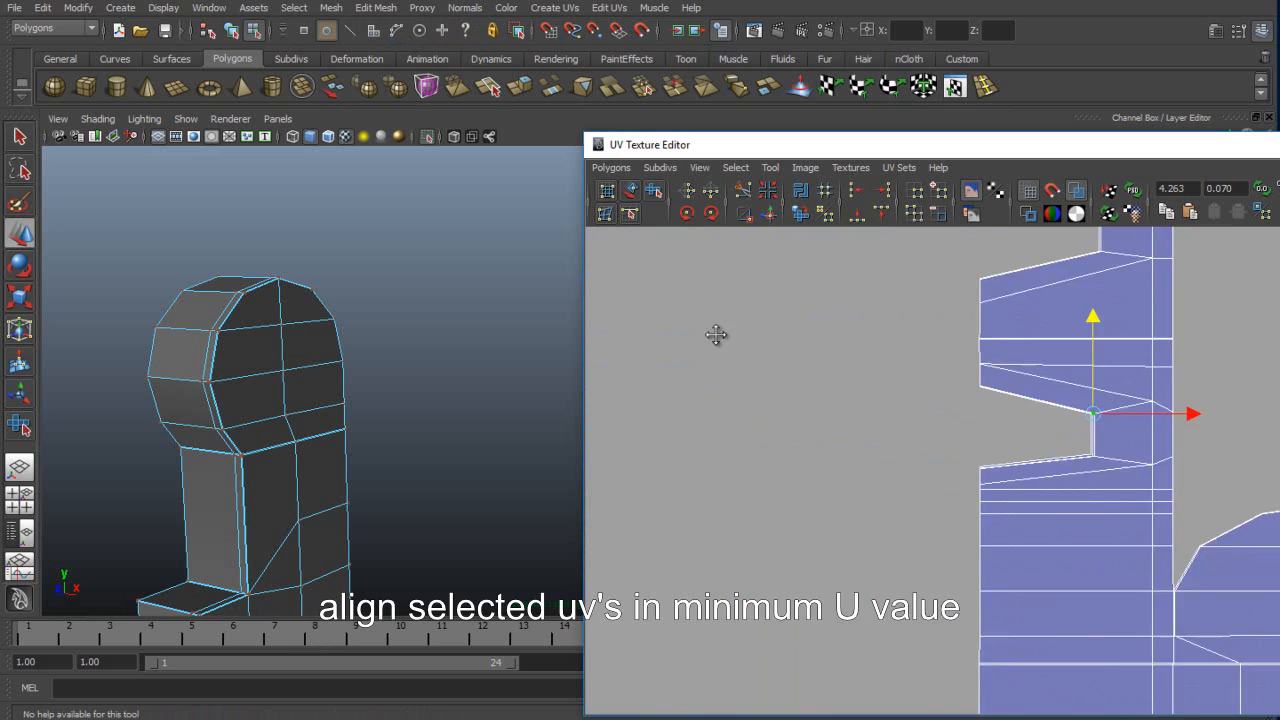
pyautogui.scroll(-2, 716, 334)
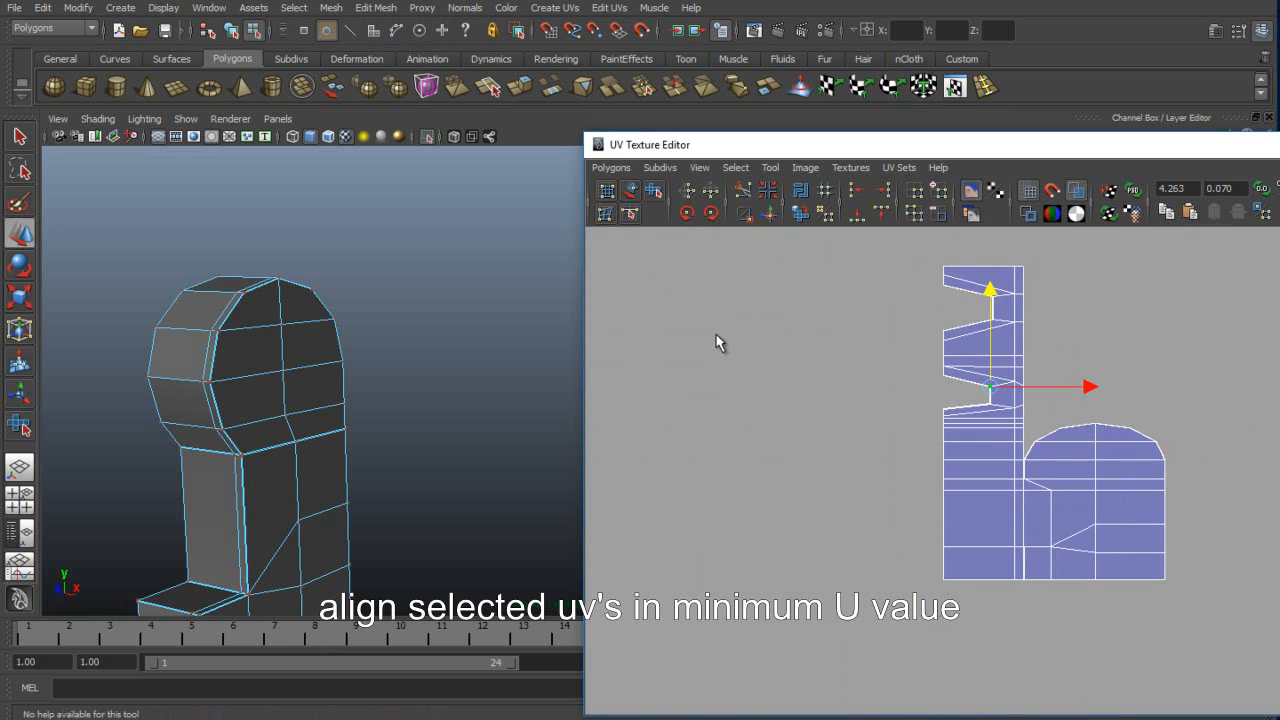
pyautogui.press('w')
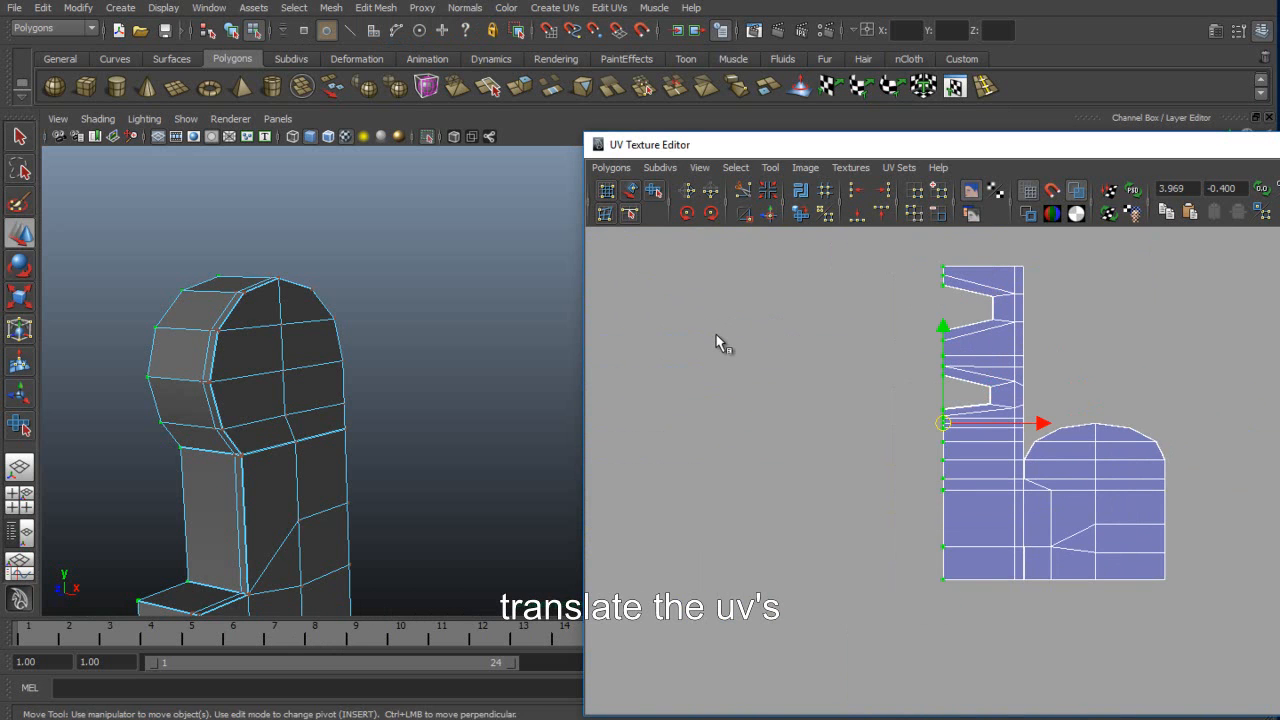
# Undo the last change and move the upper notch's lower corner UV to open up the narrow strip.
pyautogui.scroll(6, 716, 336)
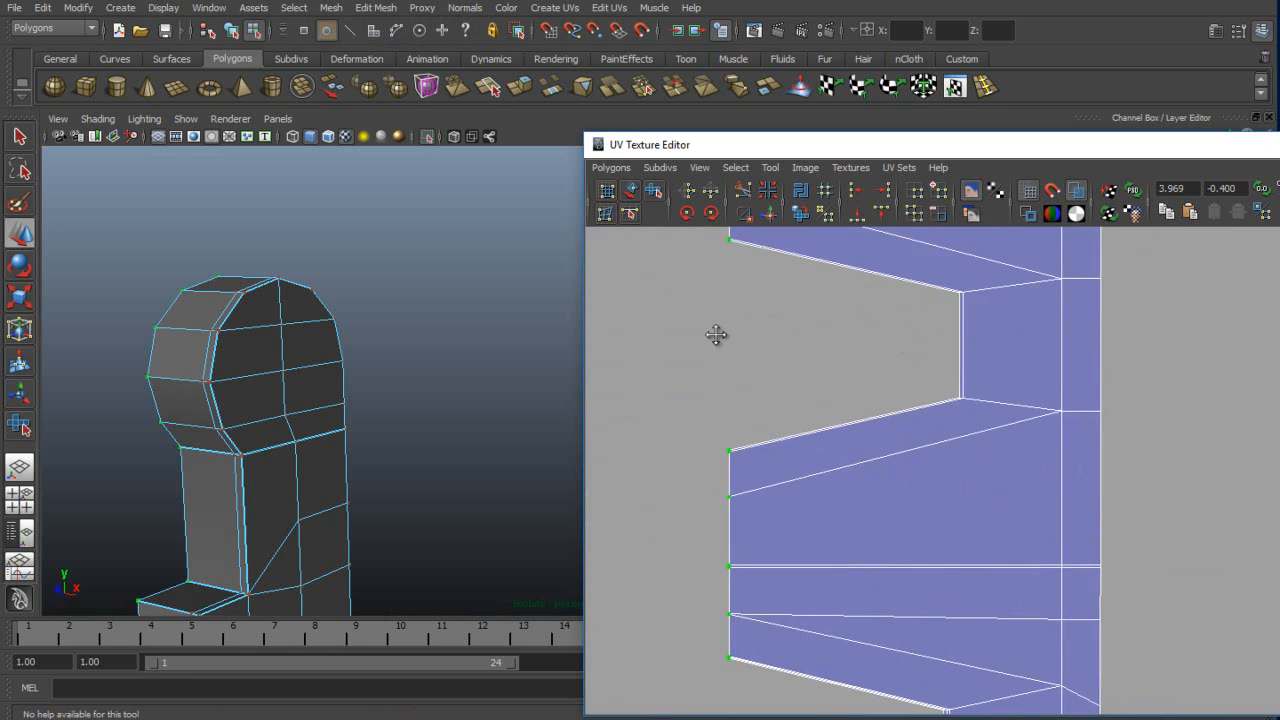
pyautogui.scroll(5, 716, 336)
pyautogui.scroll(-3, 716, 342)
pyautogui.hotkey('ctrl', 'z')
pyautogui.moveTo(836, 360)
pyautogui.keyDown('shift'); pyautogui.mouseDown()
pyautogui.moveTo(892, 402)
pyautogui.moveTo(851, 378)
pyautogui.mouseUp(); pyautogui.keyUp('shift')
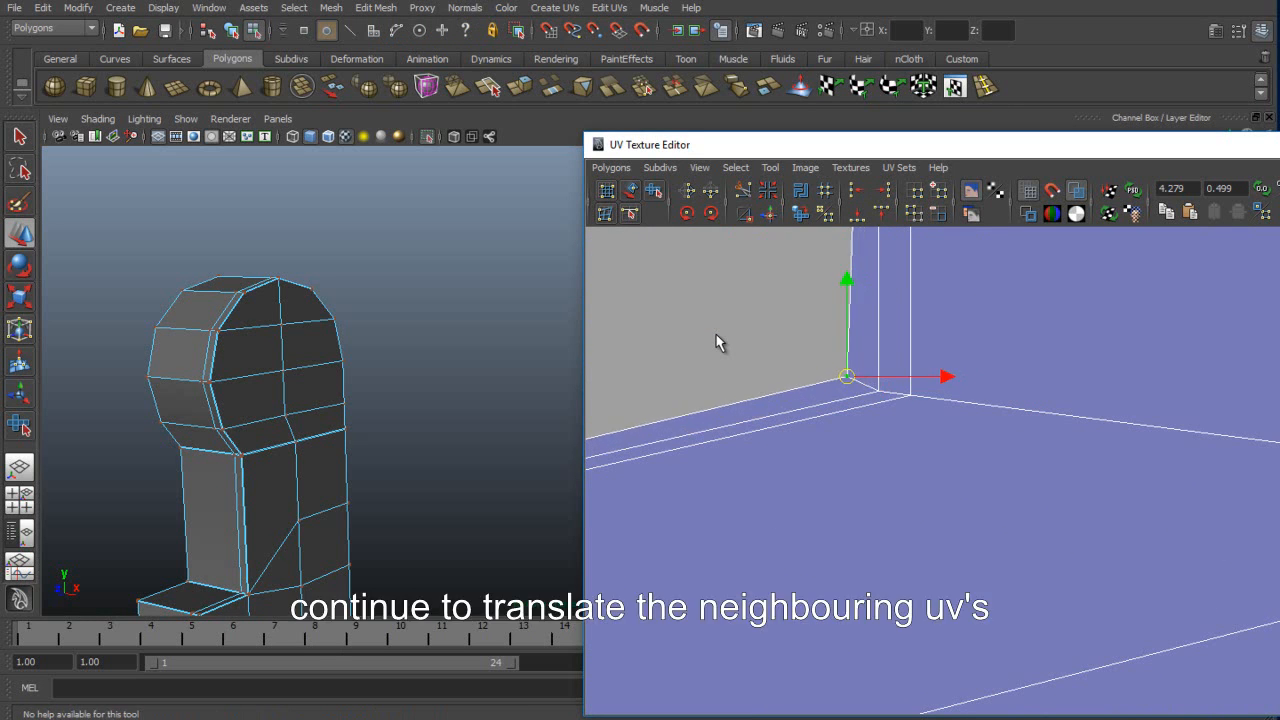
# Adjust the UV at the open end of the upper notch's lower edge to space the thin strip, undoing the trial moves.
pyautogui.scroll(4, 716, 342)
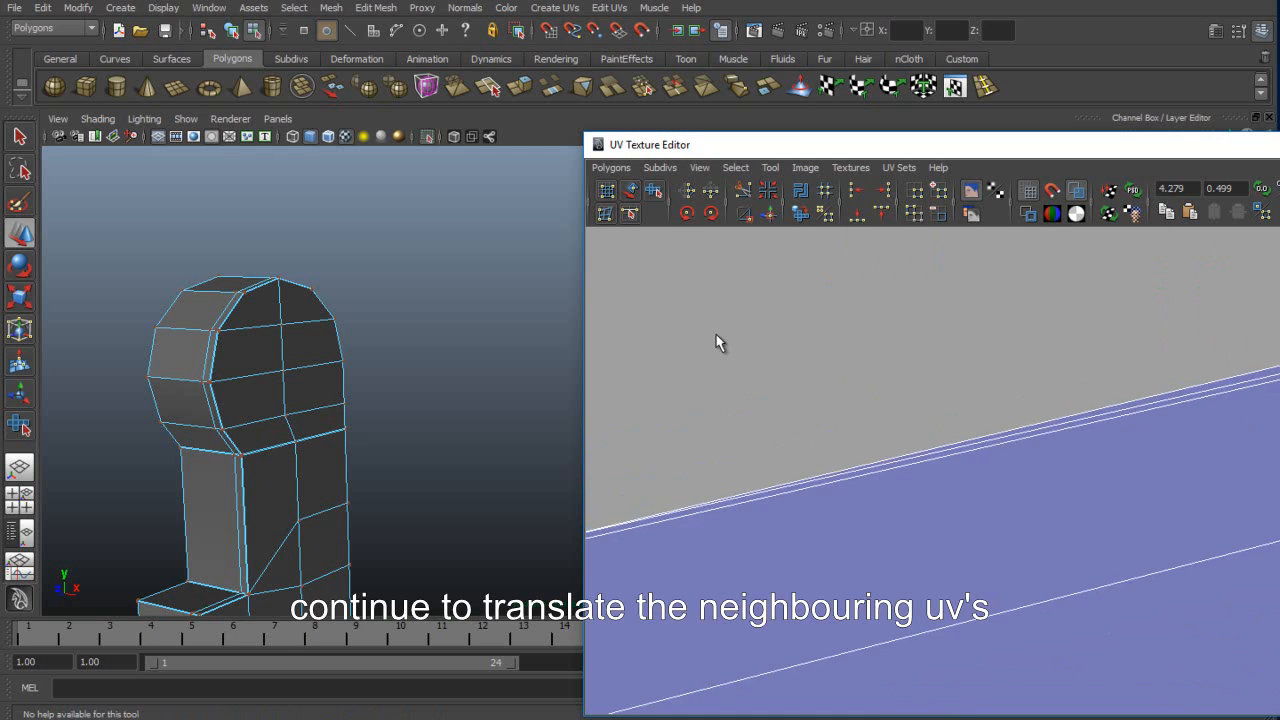
pyautogui.scroll(-3, 716, 342)
pyautogui.press('w')
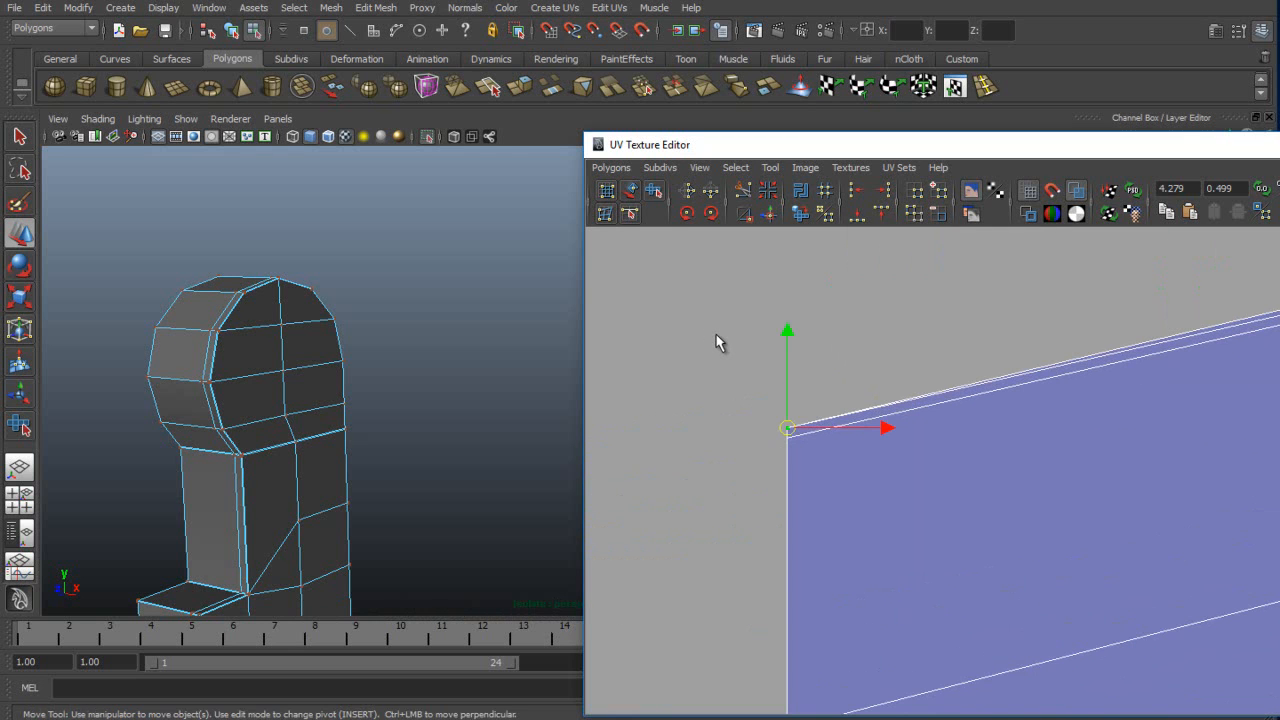
pyautogui.hotkey('ctrl', 'z')
pyautogui.hotkey('ctrl', 'z')
pyautogui.hotkey('ctrl', 'z')
pyautogui.hotkey('ctrl', 'z')
pyautogui.scroll(-5, 716, 342)
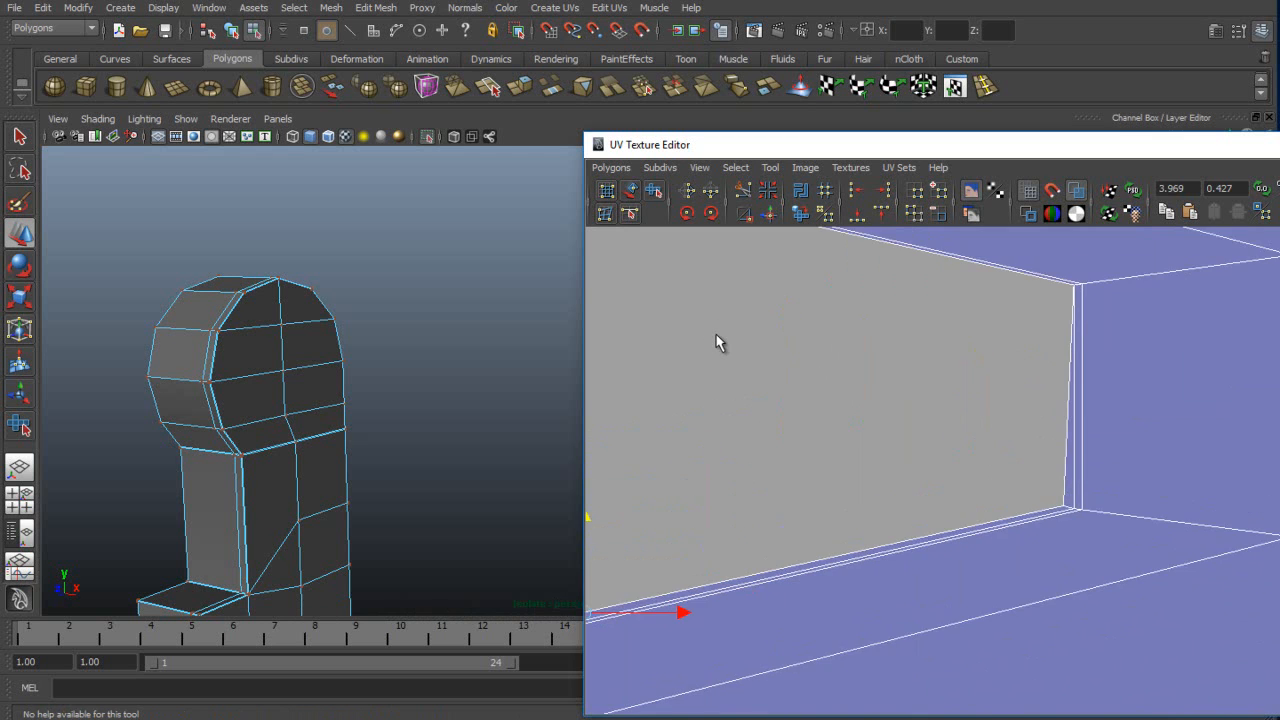
# Step back through the trial moves and reposition the upper notch's upper corner UV to keep the narrow strip even.
pyautogui.scroll(2, 716, 335)
pyautogui.scroll(2, 716, 335)
pyautogui.hotkey('ctrl', 'z')
pyautogui.hotkey('ctrl', 'z')
pyautogui.hotkey('ctrl', 'z')
pyautogui.hotkey('ctrl', 'z')
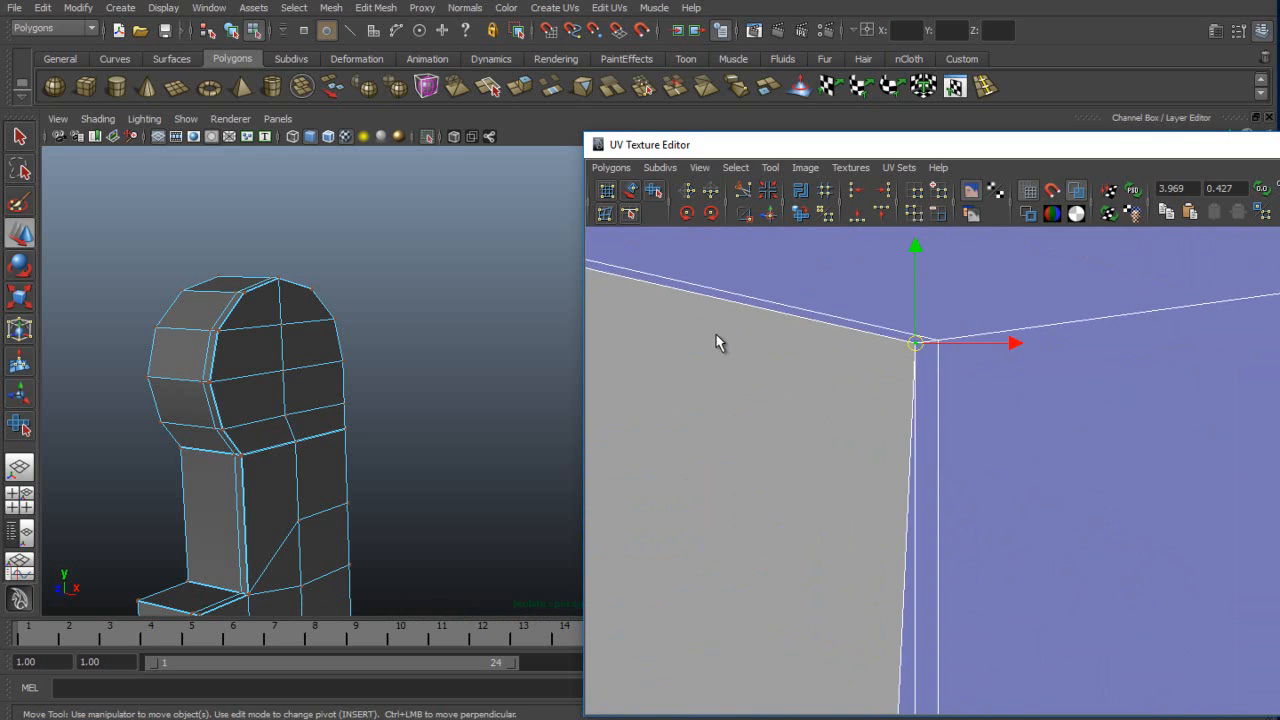
pyautogui.moveTo(716, 342); pyautogui.dragTo(1066, 462, button='middle')
pyautogui.scroll(-2, 716, 342)
pyautogui.scroll(2, 716, 342)
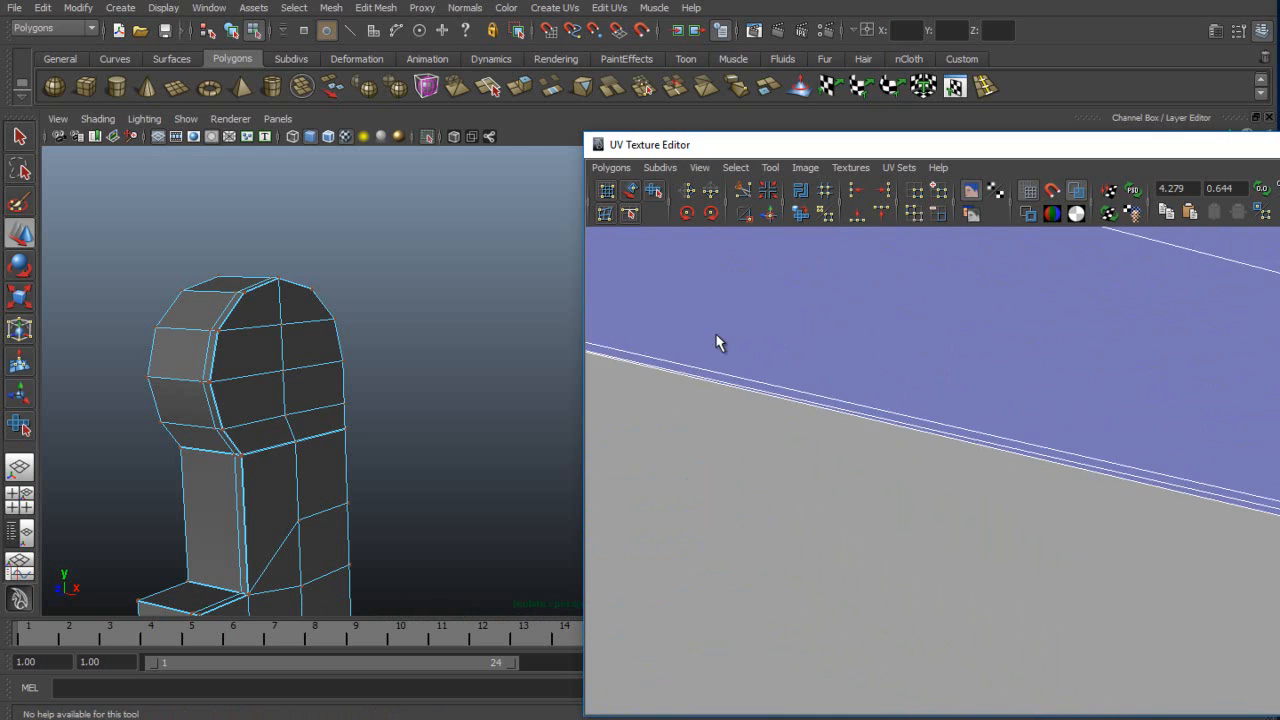
# Adjust the height of the UV at the open end of the upper notch's upper edge, undoing the first attempt.
pyautogui.keyDown('alt'); pyautogui.moveTo(716, 342); pyautogui.dragTo(1100, 455, button='middle'); pyautogui.keyUp('alt')
pyautogui.scroll(3, 716, 342)
pyautogui.click(693, 416)
pyautogui.moveTo(693, 320); pyautogui.dragTo(693, 342)
pyautogui.hotkey('ctrl', 'z')
pyautogui.click(693, 416)
pyautogui.moveTo(716, 337); pyautogui.dragTo(710, 4, button='middle')
pyautogui.scroll(-3, 716, 337)
pyautogui.scroll(-2, 716, 337)
pyautogui.scroll(-5, 716, 338)
# Move the lower notch's lower corner UV slightly upward to even out the narrow strip.
pyautogui.keyDown('alt'); pyautogui.moveTo(716, 338); pyautogui.dragTo(759, 364, button='middle'); pyautogui.keyUp('alt')
pyautogui.scroll(6, 716, 338)
pyautogui.scroll(2, 716, 342)
pyautogui.click(754, 583)
pyautogui.moveTo(754, 485); pyautogui.dragTo(754, 479)
pyautogui.scroll(-2, 716, 342)
pyautogui.scroll(-1, 716, 338)
pyautogui.keyDown('alt'); pyautogui.moveTo(716, 338); pyautogui.dragTo(779, 464, button='middle'); pyautogui.keyUp('alt')
pyautogui.scroll(-6, 716, 338)
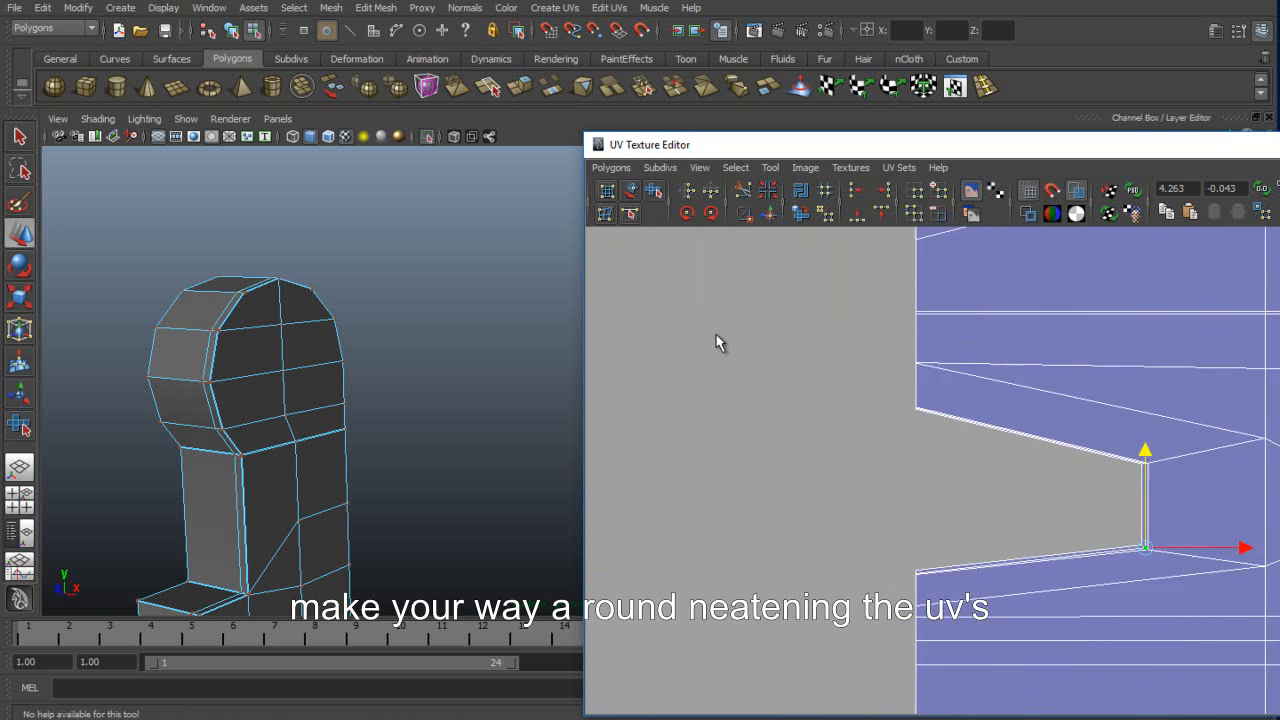
# Select the UV pairs on the outer strip beside the lower notch's corners and align them to minimum V.
pyautogui.scroll(-4, 716, 338)
pyautogui.keyDown('alt'); pyautogui.moveTo(716, 338); pyautogui.dragTo(600, 129, button='middle'); pyautogui.keyUp('alt')
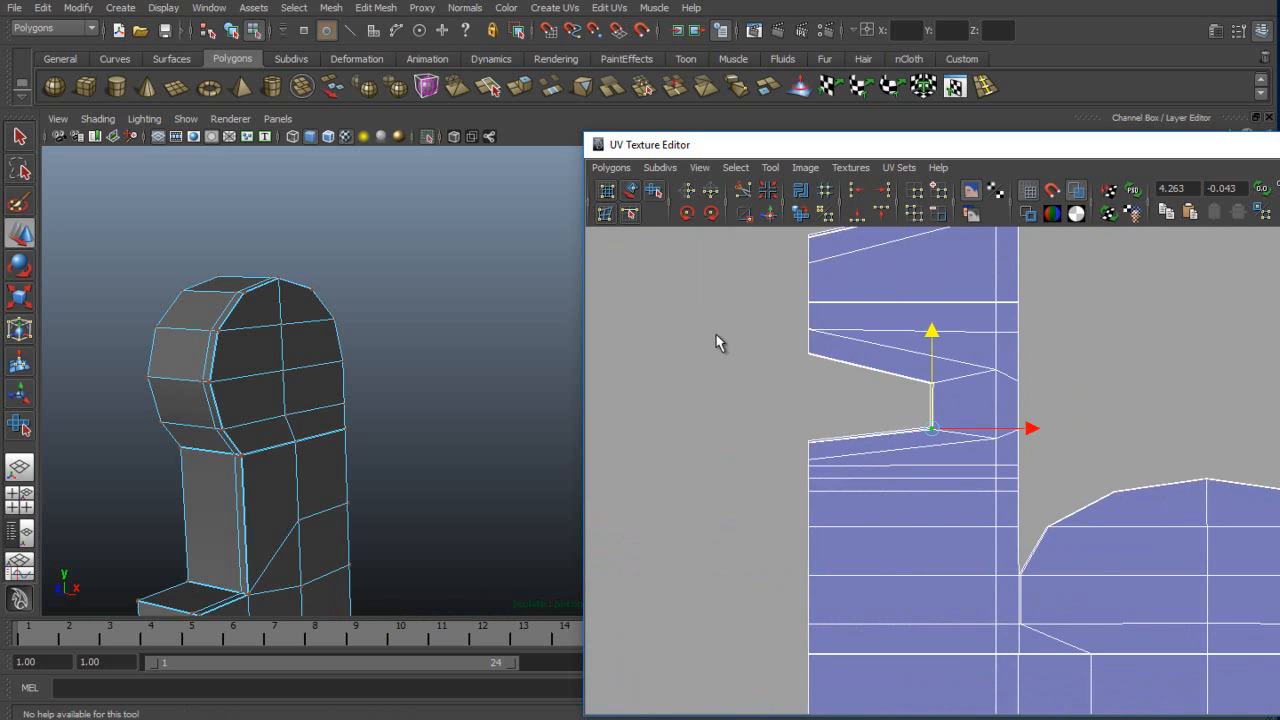
pyautogui.keyDown('alt'); pyautogui.moveTo(716, 342); pyautogui.dragTo(718, 414, button='middle'); pyautogui.keyUp('alt')
pyautogui.moveTo(1043, 437); pyautogui.dragTo(1012, 471)
pyautogui.moveTo(1037, 426); pyautogui.dragTo(986, 456)
pyautogui.moveTo(1040, 489); pyautogui.dragTo(992, 521)
pyautogui.click(857, 213)
pyautogui.keyDown('alt'); pyautogui.moveTo(716, 342); pyautogui.dragTo(663, 534, button='middle'); pyautogui.keyUp('alt')
pyautogui.keyDown('alt'); pyautogui.moveTo(716, 342); pyautogui.dragTo(640, 342, button='right'); pyautogui.keyUp('alt')
pyautogui.keyDown('alt'); pyautogui.moveTo(716, 342); pyautogui.dragTo(614, 97, button='middle'); pyautogui.keyUp('alt')
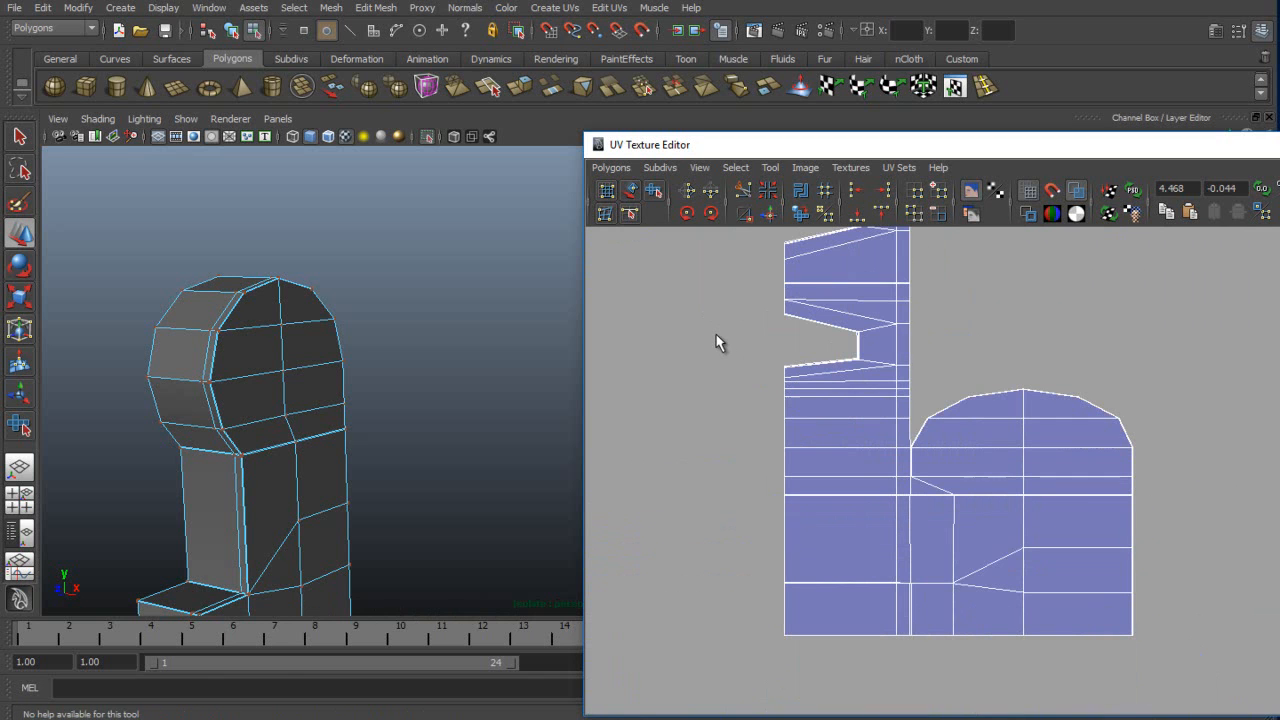
# Select the UV at the inner corner of the shell in the 0 to 1 space and examine its location on the model.
pyautogui.press('q')
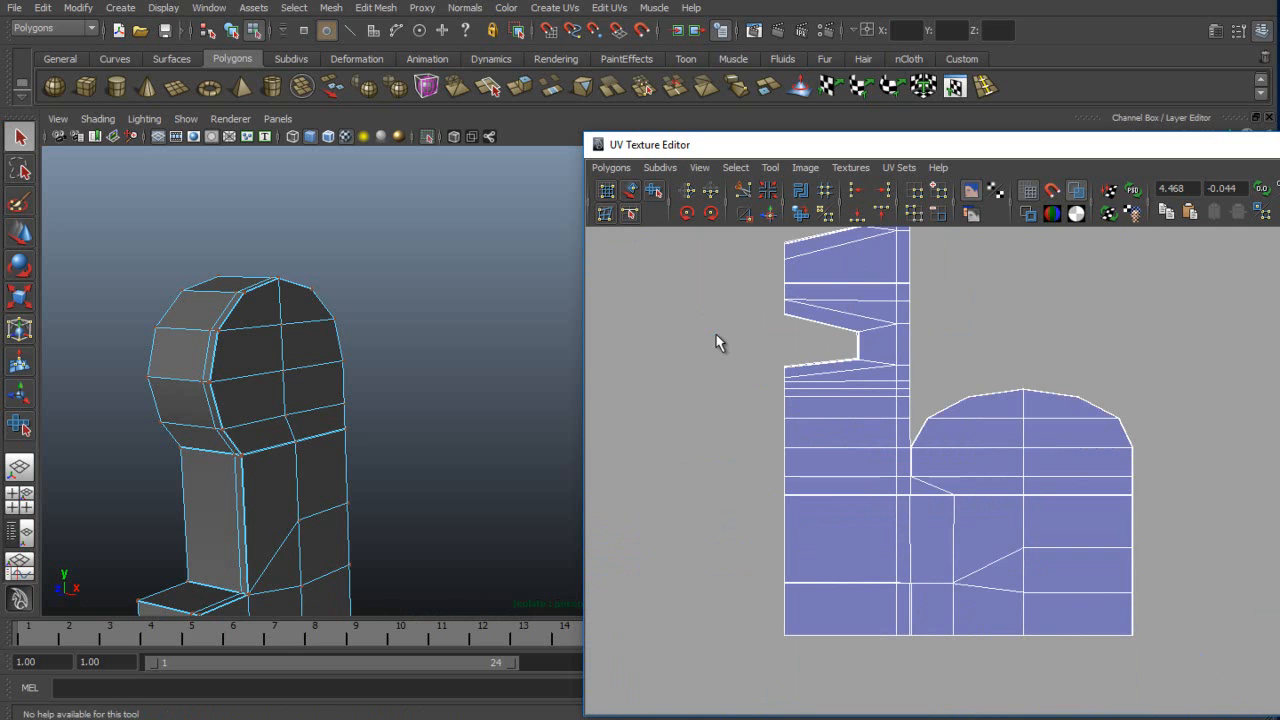
pyautogui.keyDown('alt'); pyautogui.moveTo(716, 342); pyautogui.dragTo(610, 342, button='right'); pyautogui.keyUp('alt')
pyautogui.keyDown('alt'); pyautogui.moveTo(716, 342); pyautogui.dragTo(1141, 424, button='middle'); pyautogui.keyUp('alt')
pyautogui.keyDown('alt'); pyautogui.moveTo(716, 342); pyautogui.dragTo(820, 342, button='right'); pyautogui.keyUp('alt')
pyautogui.keyDown('alt'); pyautogui.moveTo(716, 342); pyautogui.dragTo(784, 397, button='middle'); pyautogui.keyUp('alt')
pyautogui.keyDown('alt'); pyautogui.moveTo(716, 342); pyautogui.dragTo(800, 342, button='right'); pyautogui.keyUp('alt')
pyautogui.keyDown('alt'); pyautogui.moveTo(716, 342); pyautogui.dragTo(911, 408, button='middle'); pyautogui.keyUp('alt')
pyautogui.keyDown('alt'); pyautogui.moveTo(716, 342); pyautogui.dragTo(810, 342, button='right'); pyautogui.keyUp('alt')
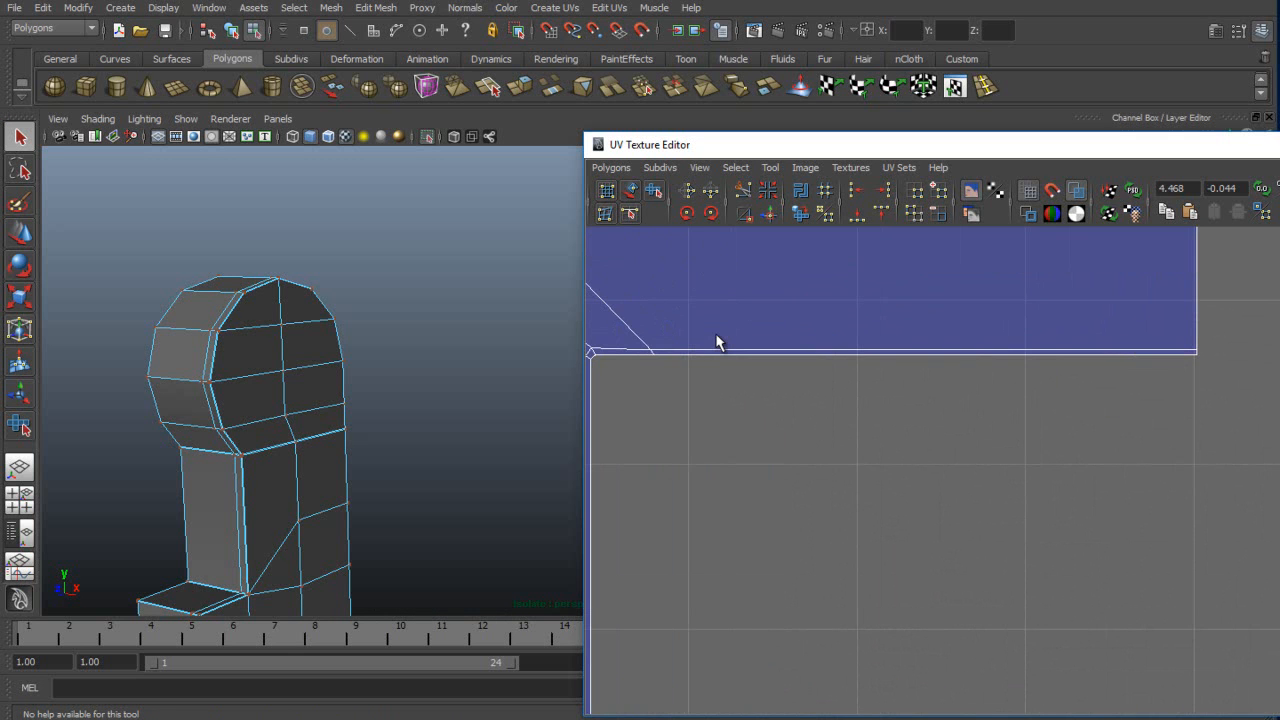
pyautogui.keyDown('alt'); pyautogui.moveTo(716, 342); pyautogui.dragTo(886, 334, button='middle'); pyautogui.keyUp('alt')
pyautogui.click(760, 341)
pyautogui.keyDown('alt'); pyautogui.moveTo(400, 400); pyautogui.dragTo(510, 405); pyautogui.keyUp('alt')
pyautogui.press('f')
pyautogui.scroll(-5, 510, 405)
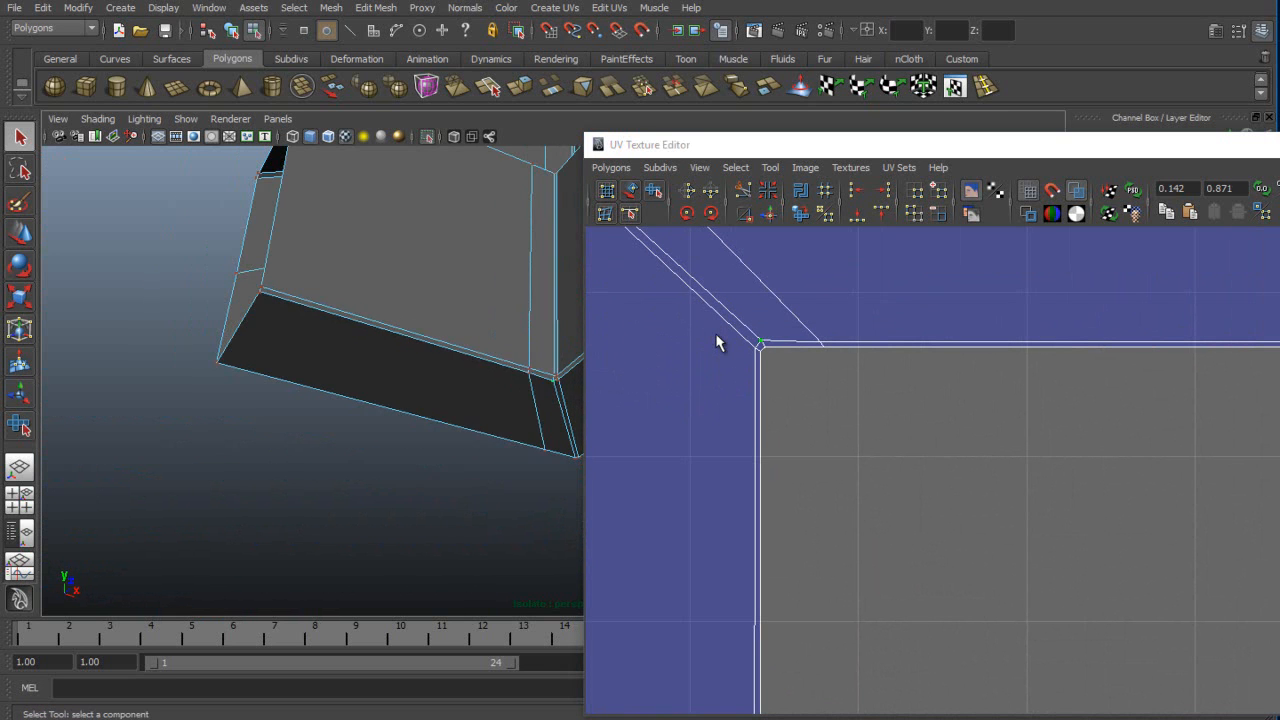
pyautogui.click(440, 290)
pyautogui.hotkey('ctrl', 'z')
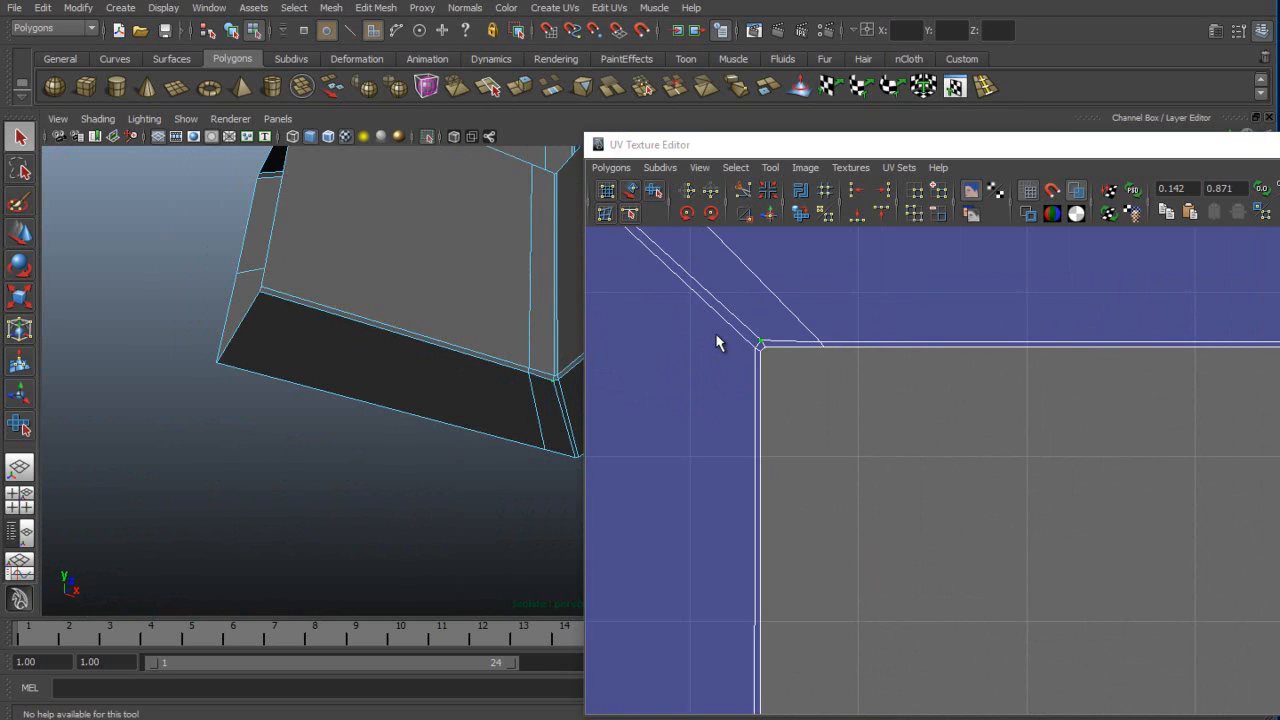
# Select the UVs along the inner edge of the shell's upper arm, from the corner to the open end.
pyautogui.moveTo(778, 346); pyautogui.dragTo(849, 346, button='right')
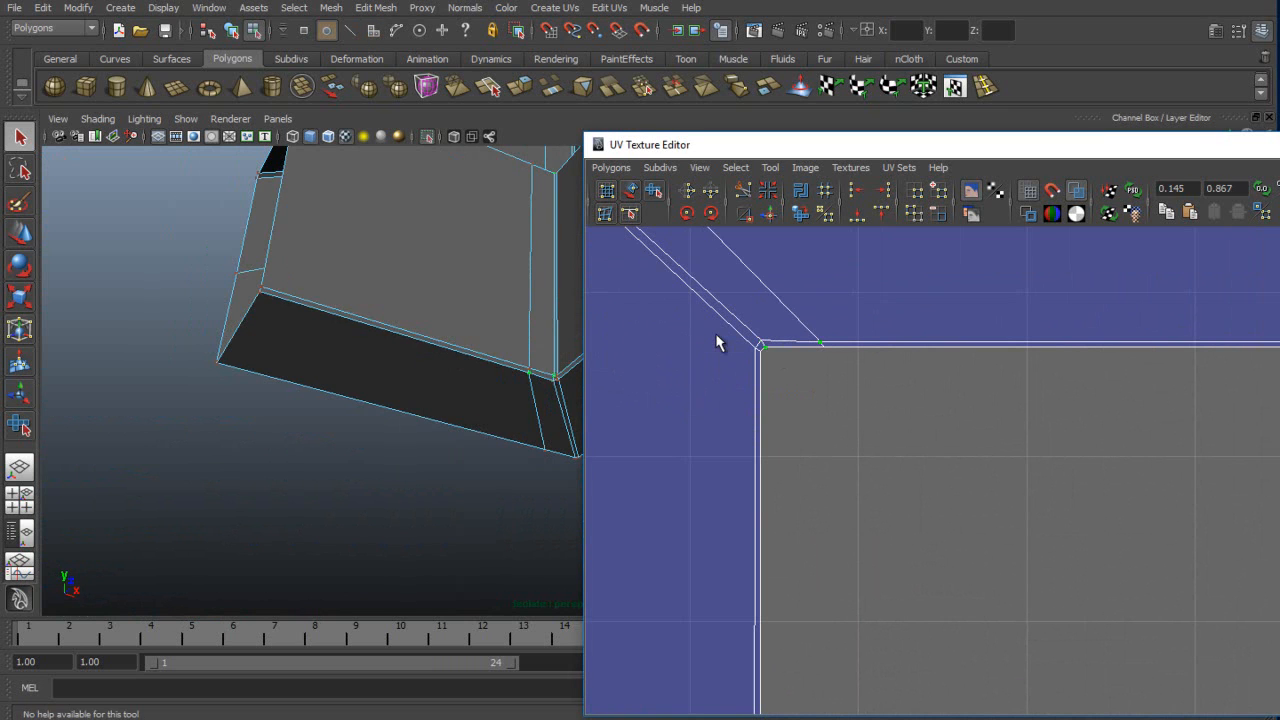
pyautogui.scroll(-2, 718, 343)
pyautogui.keyDown('alt'); pyautogui.moveTo(718, 343); pyautogui.dragTo(390, 323, button='middle'); pyautogui.keyUp('alt')
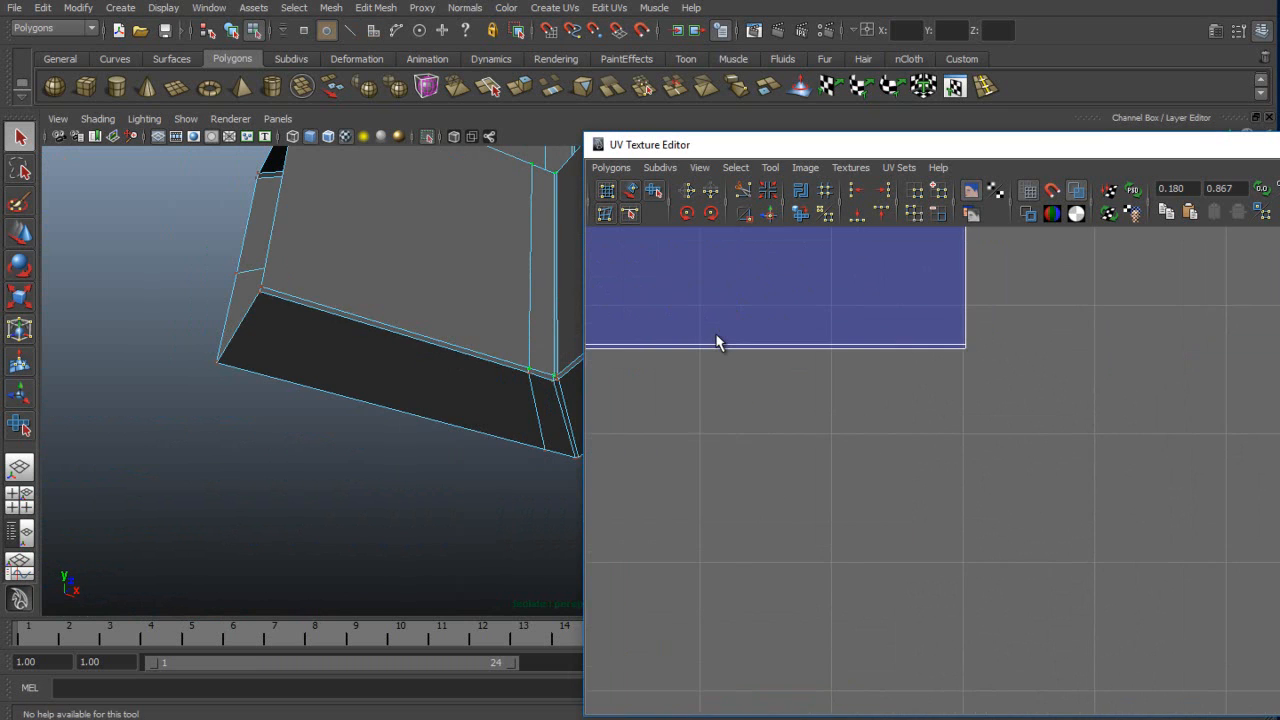
pyautogui.scroll(-2, 718, 343)
pyautogui.moveTo(718, 343)
pyautogui.keyDown('alt'); pyautogui.mouseDown(button='middle')
pyautogui.moveTo(786, 343)
pyautogui.moveTo(863, 247)
pyautogui.mouseUp(button='middle'); pyautogui.keyUp('alt')
pyautogui.scroll(1, 718, 343)
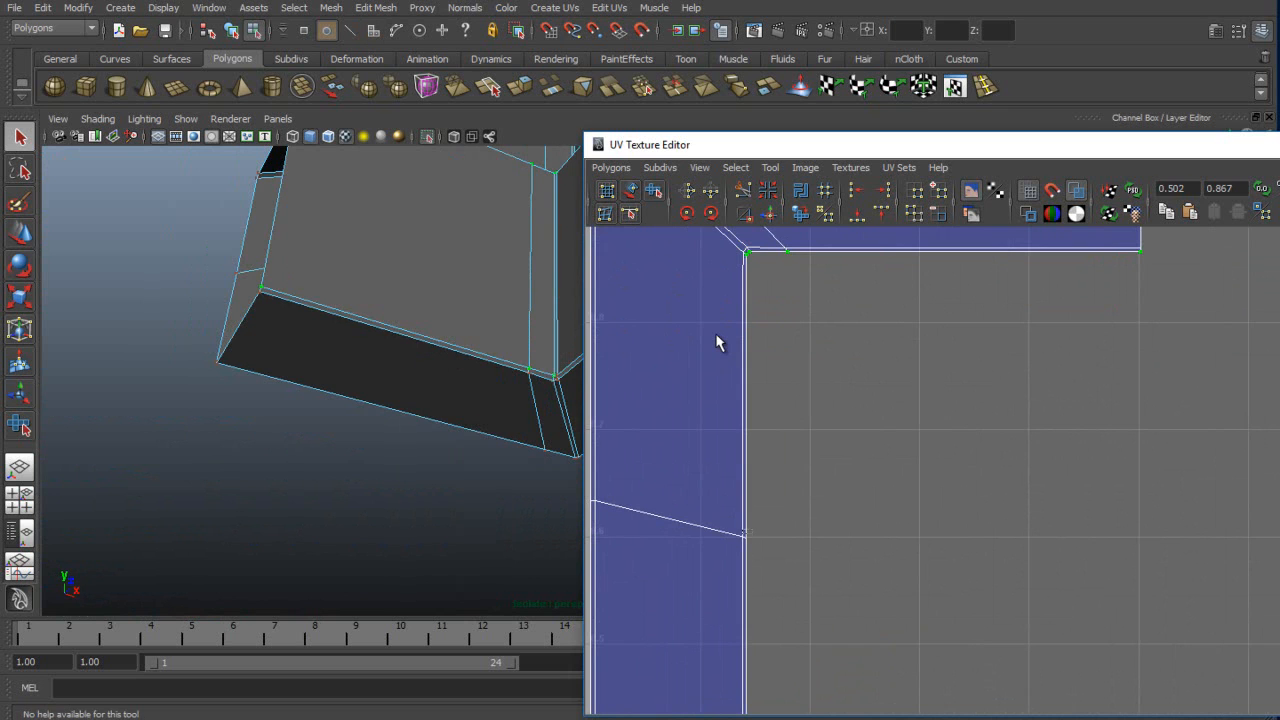
# Select the UV at the lower arm's inner corner and check along the lower arm's inner edge.
pyautogui.scroll(-2, 718, 343)
pyautogui.moveTo(718, 343)
pyautogui.keyDown('alt'); pyautogui.mouseDown(button='middle')
pyautogui.moveTo(777, 60)
pyautogui.moveTo(666, 90)
pyautogui.moveTo(773, 515)
pyautogui.mouseUp(button='middle'); pyautogui.keyUp('alt')
pyautogui.scroll(3, 718, 343)
pyautogui.scroll(3, 718, 343)
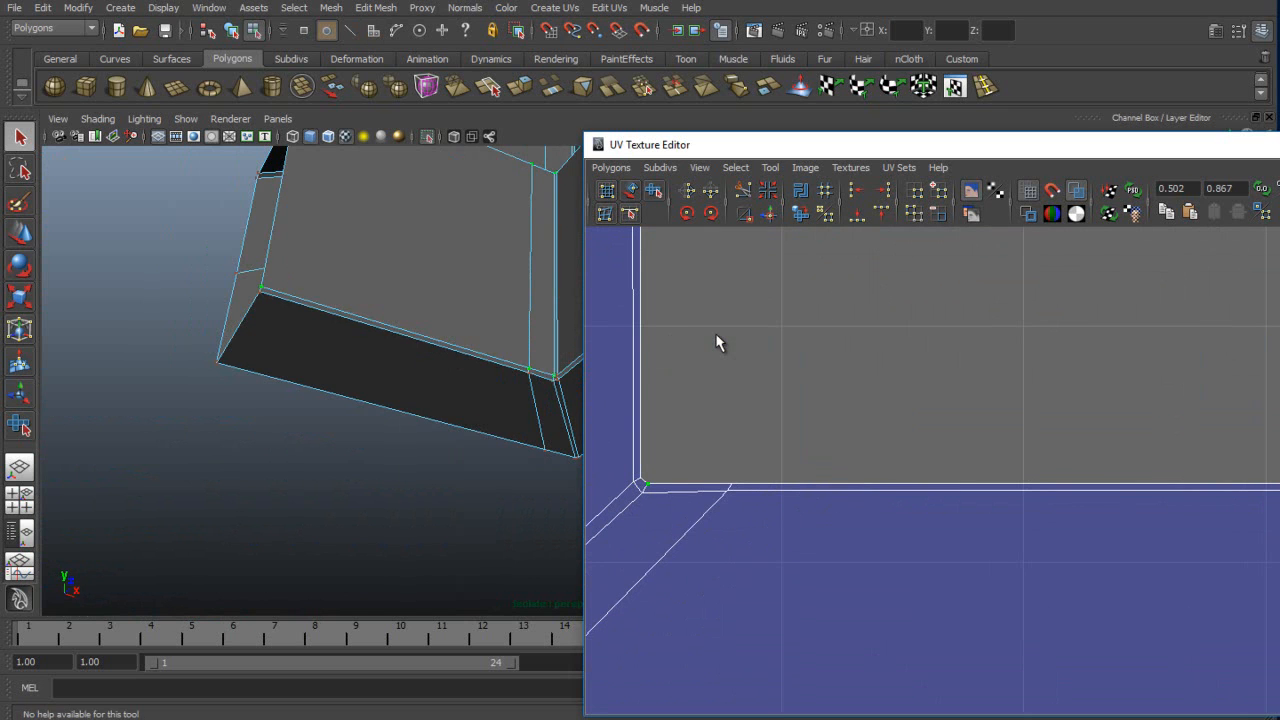
pyautogui.scroll(-2, 718, 343)
pyautogui.keyDown('alt'); pyautogui.moveTo(718, 343); pyautogui.dragTo(453, 349, button='middle'); pyautogui.keyUp('alt')
pyautogui.scroll(-3, 718, 343)
pyautogui.moveTo(718, 343)
pyautogui.keyDown('alt'); pyautogui.mouseDown(button='middle')
pyautogui.moveTo(816, 540)
pyautogui.moveTo(594, 463)
pyautogui.moveTo(648, 552)
pyautogui.moveTo(848, 390)
pyautogui.moveTo(862, 395)
pyautogui.mouseUp(button='middle'); pyautogui.keyUp('alt')
pyautogui.scroll(-1, 718, 343)
# Box-select the UV at the open end of the upper arm's inner edge and move it down to unfold the hidden face.
pyautogui.press('r')
pyautogui.scroll(5, 718, 343)
pyautogui.click(971, 416)
pyautogui.press('w')
pyautogui.moveTo(971, 318); pyautogui.dragTo(971, 343)
pyautogui.hotkey('ctrl', 'z')
pyautogui.moveTo(960, 402); pyautogui.dragTo(992, 435)
pyautogui.moveTo(971, 319); pyautogui.dragTo(971, 344)
pyautogui.keyDown('alt'); pyautogui.moveTo(718, 343); pyautogui.dragTo(806, 356, button='middle'); pyautogui.keyUp('alt')
pyautogui.moveTo(1059, 357); pyautogui.dragTo(1059, 460)
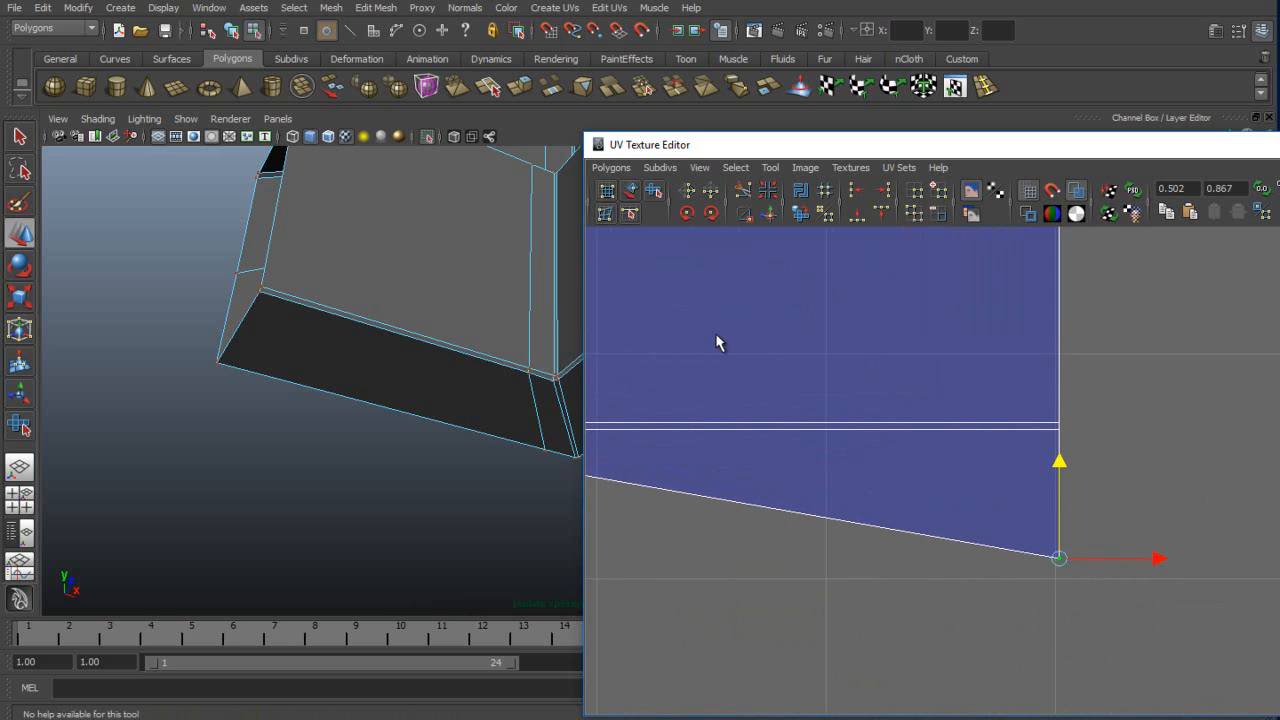
# Identify the unfolded face on the model and move its open-end UV further down.
pyautogui.moveTo(897, 485); pyautogui.dragTo(897, 555, button='right')
pyautogui.click(897, 485)
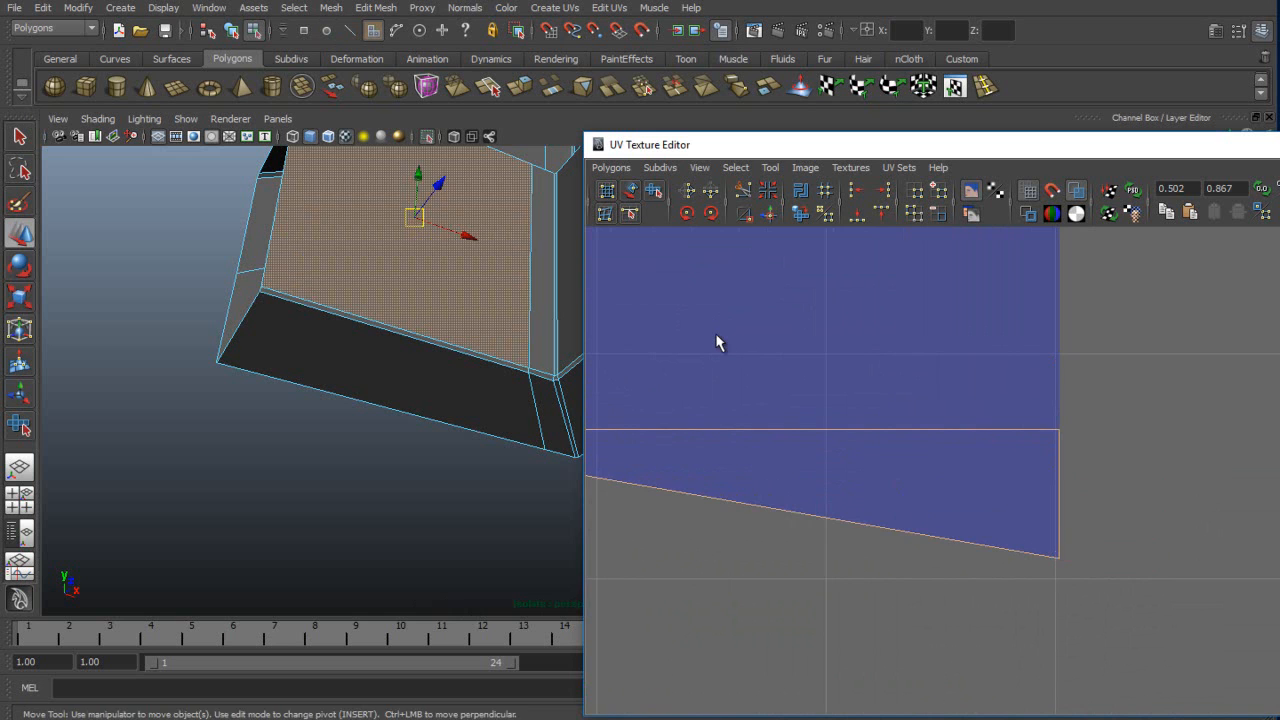
pyautogui.scroll(-4, 897, 485)
pyautogui.hotkey('ctrl', 'z')
pyautogui.moveTo(1067, 416); pyautogui.dragTo(1067, 539)
# Box-select the unfolded face's other border UV near the inner corner and move it down, roughly level with the open-end UV.
pyautogui.moveTo(708, 449); pyautogui.dragTo(774, 449, button='right')
pyautogui.click(708, 450)
pyautogui.moveTo(710, 351); pyautogui.dragTo(710, 396)
pyautogui.hotkey('ctrl', 'z')
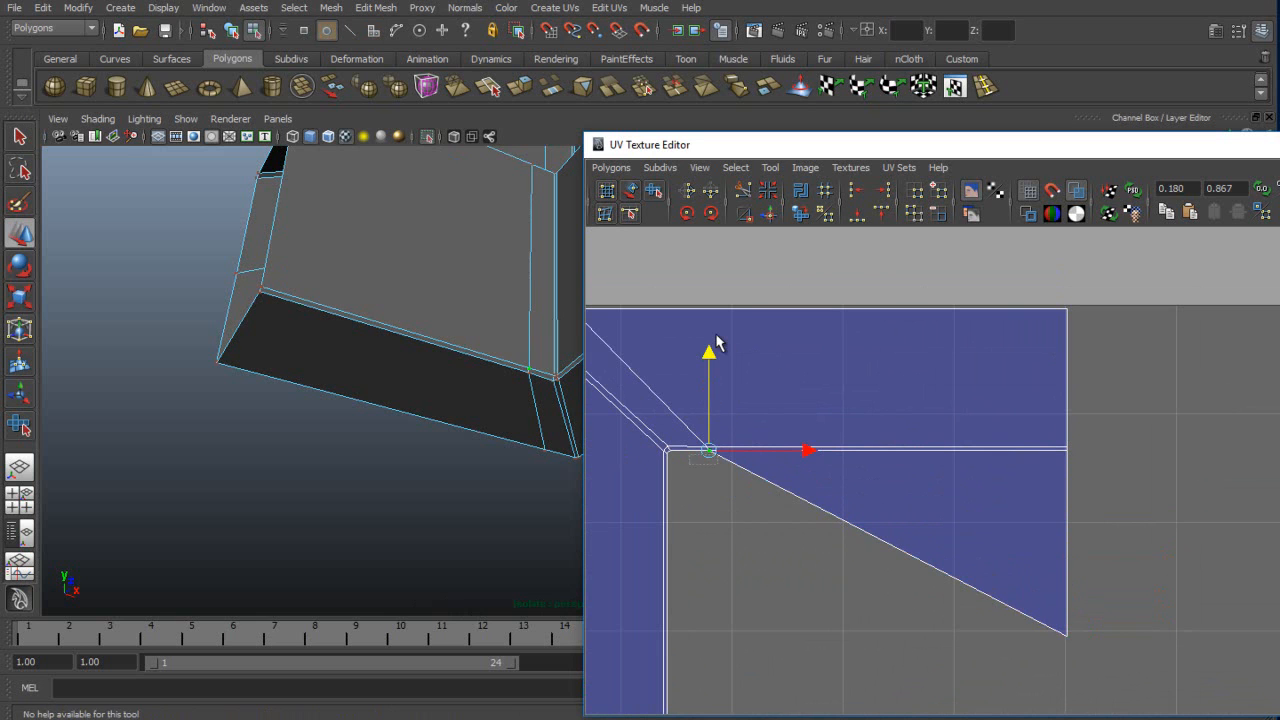
pyautogui.moveTo(689, 465); pyautogui.dragTo(718, 447)
pyautogui.moveTo(709, 352); pyautogui.dragTo(709, 531)
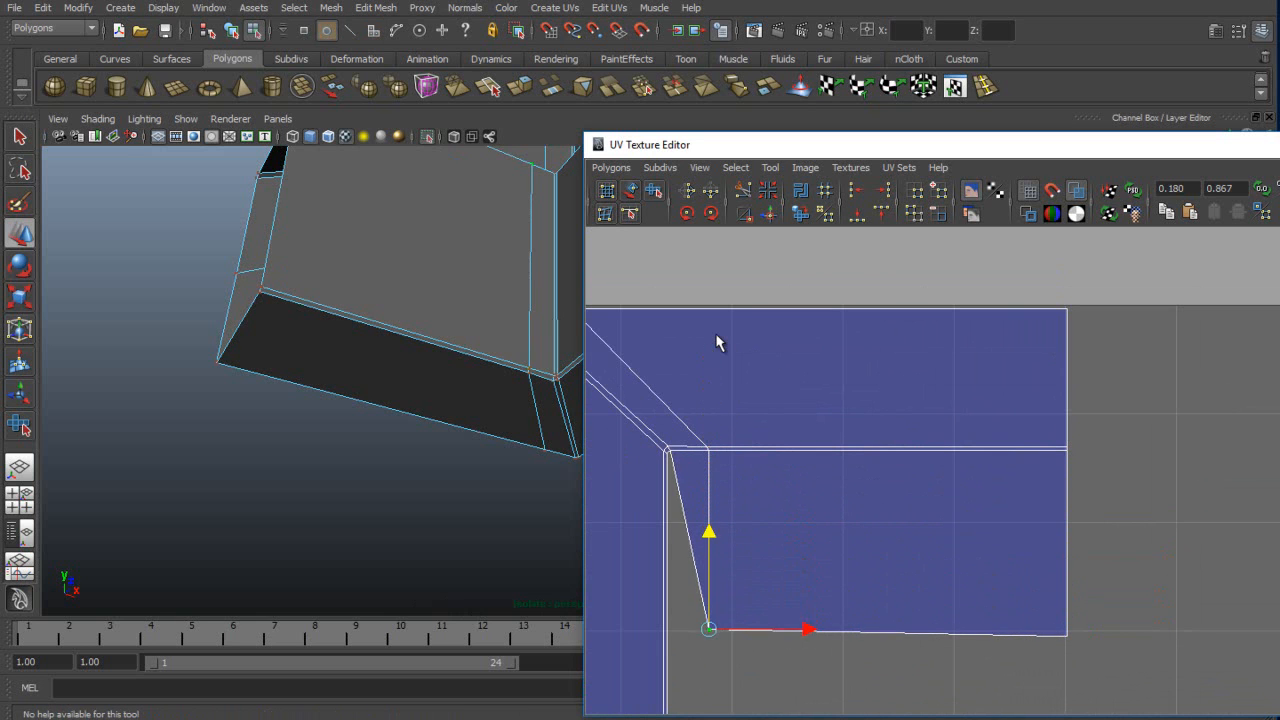
# Move the overlapping UVs at the upper arm's inner corner down to unfold the narrow corner faces.
pyautogui.keyDown('alt'); pyautogui.moveTo(709, 531); pyautogui.dragTo(873, 508, button='middle'); pyautogui.keyUp('alt')
pyautogui.scroll(3, 716, 338)
pyautogui.press('q')
pyautogui.press('w')
pyautogui.moveTo(738, 386); pyautogui.dragTo(783, 698)
pyautogui.press('q')
pyautogui.click(733, 388)
pyautogui.press('w')
pyautogui.moveTo(733, 388); pyautogui.dragTo(747, 706)
# Nudge the UV at the upper inner corner slightly up to tidy the small corner face.
pyautogui.keyDown('alt'); pyautogui.moveTo(716, 335); pyautogui.dragTo(770, 335, button='right'); pyautogui.keyUp('alt')
pyautogui.keyDown('alt'); pyautogui.moveTo(716, 335); pyautogui.dragTo(766, 474, button='middle'); pyautogui.keyUp('alt')
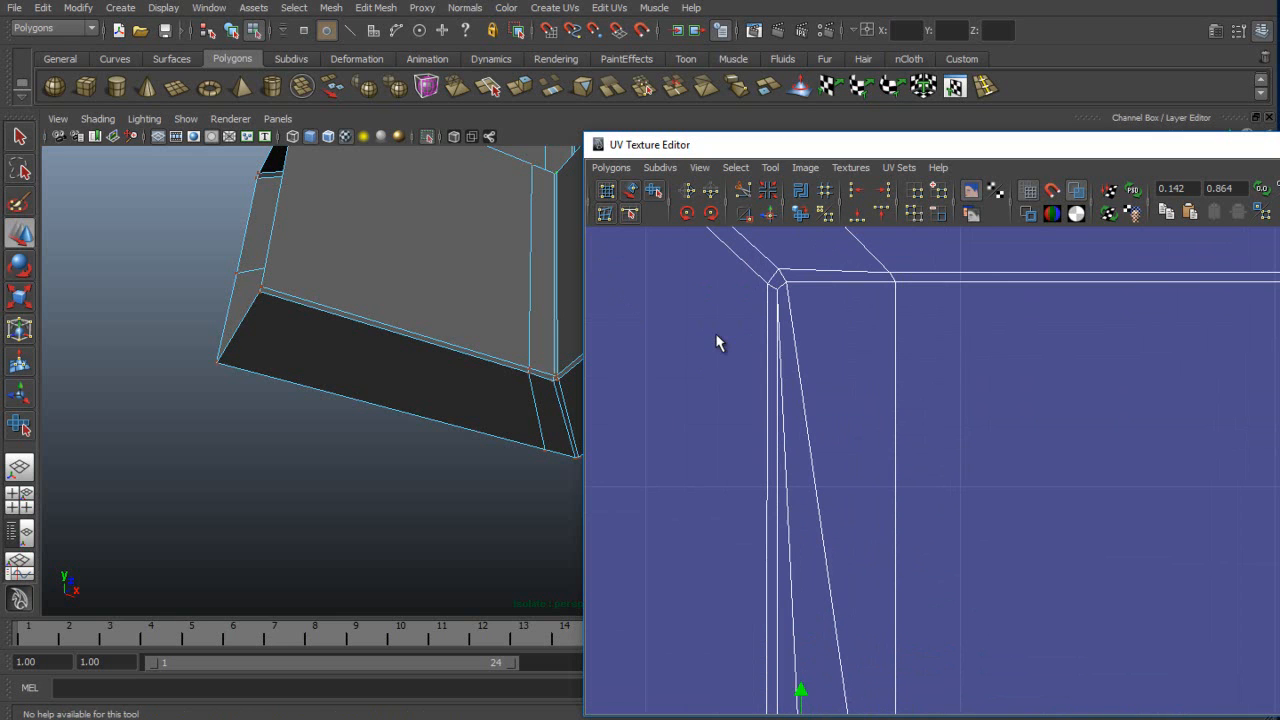
pyautogui.click(778, 290)
pyautogui.moveTo(778, 290); pyautogui.dragTo(776, 285)
# Move the inner border UV at the vertical bar's upper crossing outward and locate it on the model.
pyautogui.keyDown('alt'); pyautogui.moveTo(716, 335); pyautogui.dragTo(693, 115, button='middle'); pyautogui.keyUp('alt')
pyautogui.keyDown('alt'); pyautogui.moveTo(716, 335); pyautogui.dragTo(656, 335, button='right'); pyautogui.keyUp('alt')
pyautogui.keyDown('alt'); pyautogui.moveTo(716, 335); pyautogui.dragTo(650, 176, button='middle'); pyautogui.keyUp('alt')
pyautogui.click(845, 455)
pyautogui.moveTo(943, 455); pyautogui.dragTo(957, 455)
pyautogui.keyDown('alt'); pyautogui.moveTo(400, 400); pyautogui.dragTo(410, 375); pyautogui.keyUp('alt')
pyautogui.press('f')
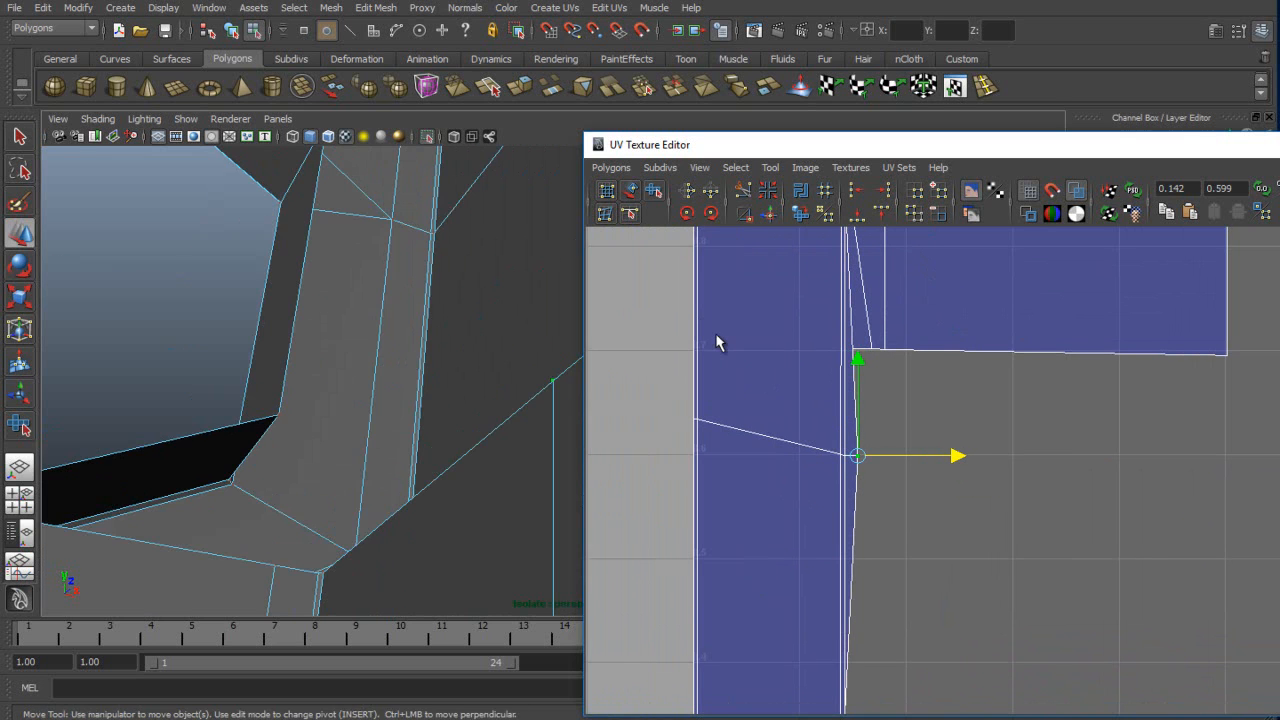
# Move the border UV at the lower arm's open end up to unfold the face hidden along its inner edge.
pyautogui.keyDown('alt'); pyautogui.moveTo(716, 335); pyautogui.dragTo(612, 335, button='right'); pyautogui.keyUp('alt')
pyautogui.keyDown('alt'); pyautogui.moveTo(716, 335); pyautogui.dragTo(646, 172, button='middle'); pyautogui.keyUp('alt')
pyautogui.keyDown('alt'); pyautogui.moveTo(716, 335); pyautogui.dragTo(786, 335, button='right'); pyautogui.keyUp('alt')
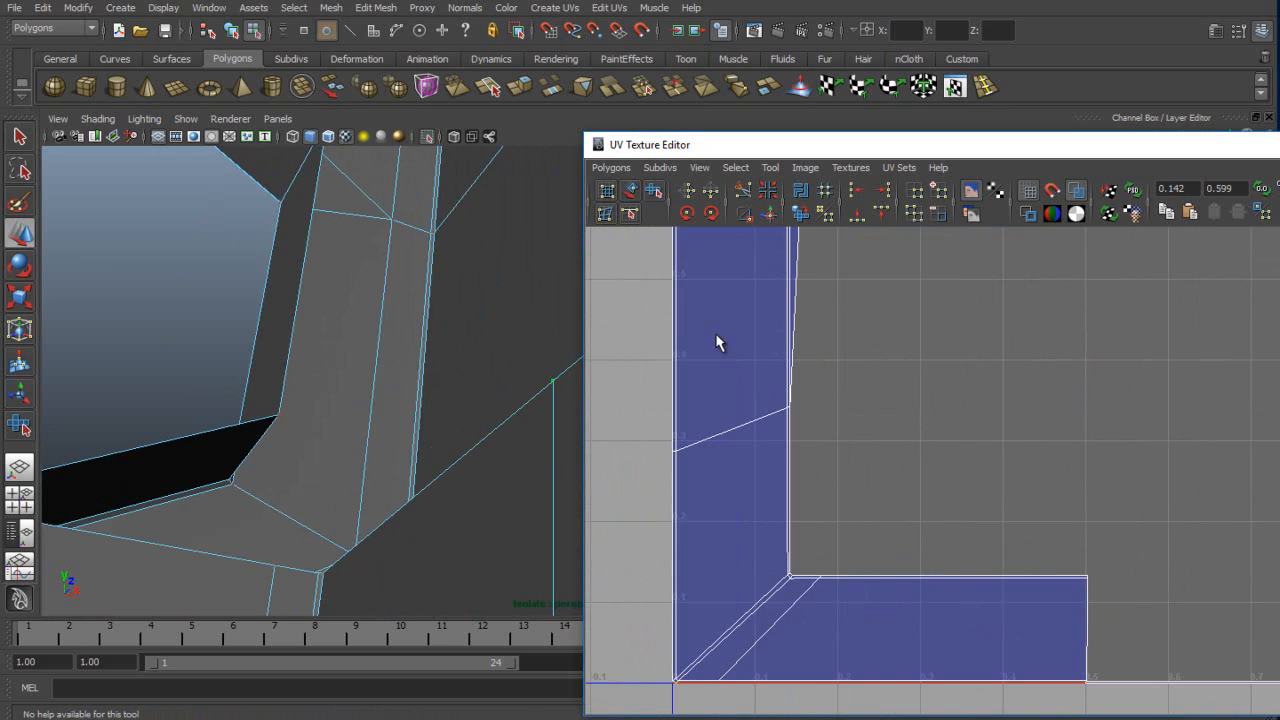
pyautogui.keyDown('alt'); pyautogui.moveTo(716, 335); pyautogui.dragTo(784, 231, button='middle'); pyautogui.keyUp('alt')
pyautogui.keyDown('alt'); pyautogui.moveTo(716, 342); pyautogui.dragTo(786, 342, button='right'); pyautogui.keyUp('alt')
pyautogui.click(1206, 473)
pyautogui.moveTo(1206, 378); pyautogui.dragTo(1206, 343)
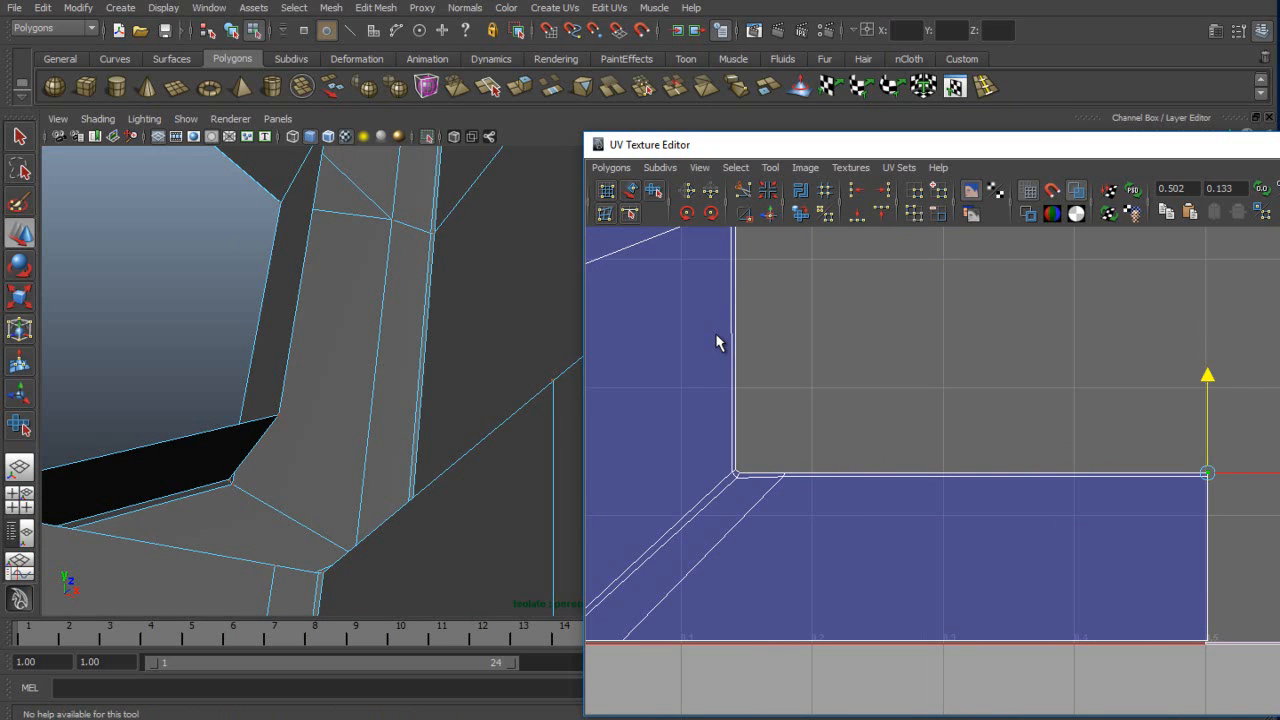
pyautogui.hotkey('ctrl', 'z')
pyautogui.keyDown('alt'); pyautogui.moveTo(1206, 343); pyautogui.dragTo(1042, 303, button='middle'); pyautogui.keyUp('alt')
pyautogui.keyDown('alt'); pyautogui.moveTo(1042, 303); pyautogui.dragTo(1122, 303, button='right'); pyautogui.keyUp('alt')
pyautogui.moveTo(1015, 304); pyautogui.dragTo(1015, 159)
# Move the lower arm's border UV beside the inner corner straight up to unfold that end of the face.
pyautogui.moveTo(716, 335)
pyautogui.keyDown('alt'); pyautogui.mouseDown(button='middle')
pyautogui.moveTo(1003, 433)
pyautogui.moveTo(1149, 431)
pyautogui.mouseUp(button='middle'); pyautogui.keyUp('alt')
pyautogui.click(695, 498)
pyautogui.moveTo(695, 498); pyautogui.dragTo(700, 477)
pyautogui.hotkey('ctrl', 'z')
pyautogui.click(695, 498)
pyautogui.moveTo(695, 400); pyautogui.dragTo(695, 319)
# Move the two stacked UVs at the lower inner corner diagonally outward to unfold the narrow corner faces.
pyautogui.click(614, 499)
pyautogui.moveTo(614, 499); pyautogui.dragTo(657, 424)
pyautogui.click(607, 493)
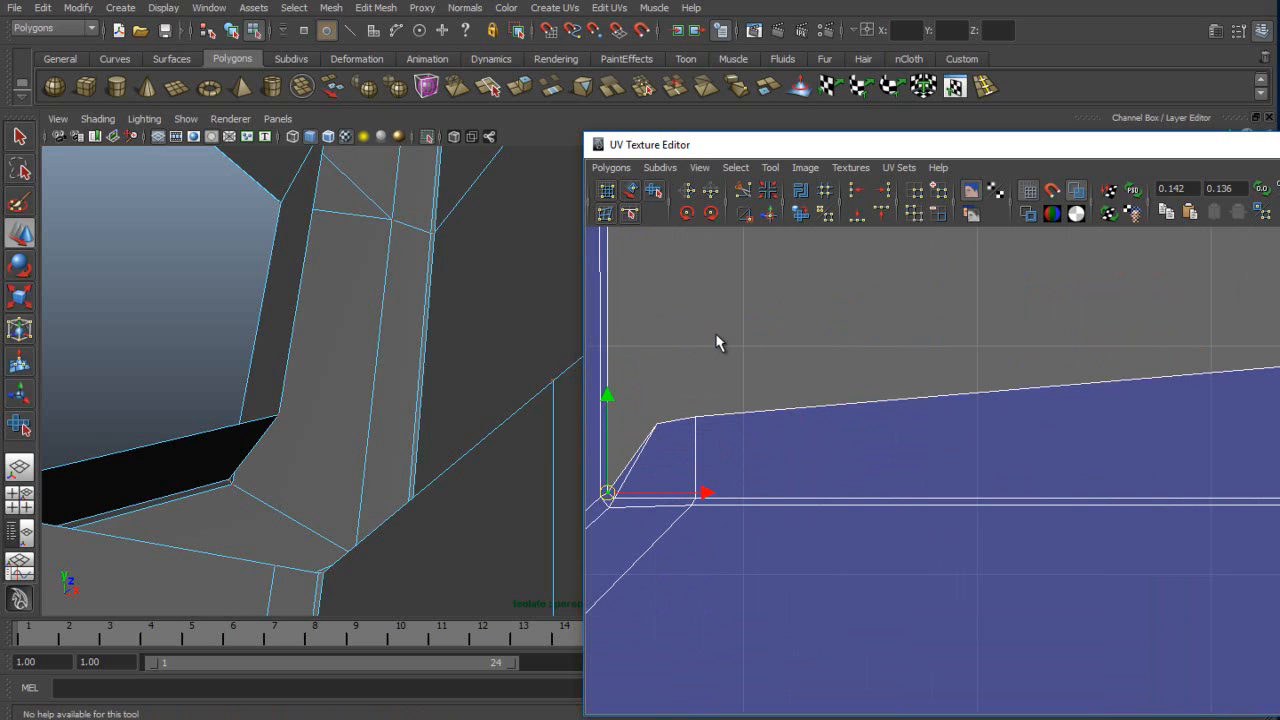
pyautogui.moveTo(607, 493)
pyautogui.mouseDown()
pyautogui.moveTo(631, 413)
pyautogui.moveTo(646, 408)
pyautogui.mouseUp()
# Lower the lower arm's open-end border UV and align the UVs along that inner border into a horizontal row.
pyautogui.scroll(-5, 716, 335)
pyautogui.keyDown('alt'); pyautogui.moveTo(716, 335); pyautogui.dragTo(589, 335, button='middle'); pyautogui.keyUp('alt')
pyautogui.click(1059, 437)
pyautogui.moveTo(1059, 340); pyautogui.dragTo(1059, 360)
pyautogui.moveTo(806, 466); pyautogui.dragTo(1080, 470)
pyautogui.click(857, 214)
# Nudge the border UV at the lower inner corner to the right and check the neighbouring corner UVs.
pyautogui.moveTo(716, 335)
pyautogui.keyDown('alt'); pyautogui.mouseDown(button='middle')
pyautogui.moveTo(866, 413)
pyautogui.moveTo(869, 173)
pyautogui.mouseUp(button='middle'); pyautogui.keyUp('alt')
pyautogui.scroll(4, 866, 413)
pyautogui.click(834, 357)
pyautogui.moveTo(905, 357)
pyautogui.mouseDown()
pyautogui.moveTo(950, 357)
pyautogui.moveTo(881, 357)
pyautogui.moveTo(923, 347)
pyautogui.moveTo(918, 357)
pyautogui.mouseUp()
pyautogui.click(842, 316)
pyautogui.click(802, 347)
pyautogui.click(850, 318)
pyautogui.click(823, 357)
# Move the inner border UV at the vertical bar's lower crossing outward, level with the lower corner UV.
pyautogui.keyDown('alt'); pyautogui.moveTo(918, 357); pyautogui.dragTo(933, 668, button='middle'); pyautogui.keyUp('alt')
pyautogui.scroll(1, 716, 335)
pyautogui.click(760, 383)
pyautogui.moveTo(860, 383); pyautogui.dragTo(908, 383)
pyautogui.scroll(-8, 716, 335)
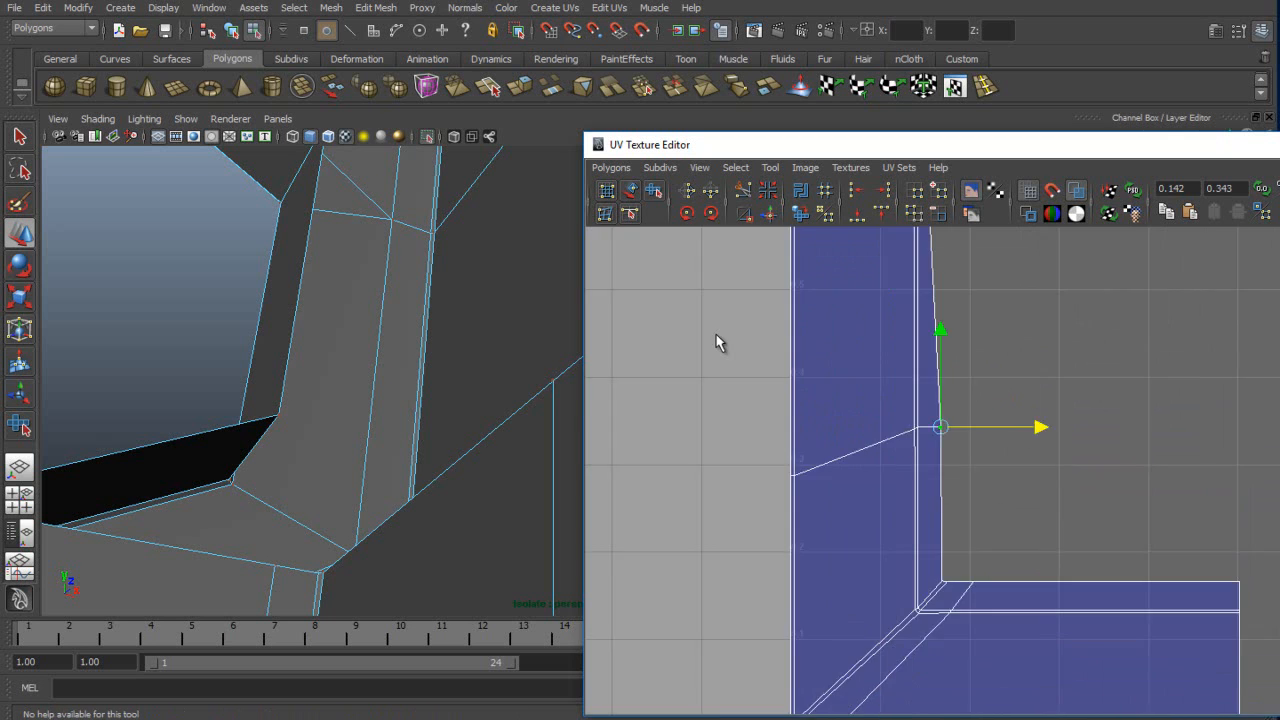
# Move the inner border UV at the vertical bar's upper crossing further outward to straighten the bar's edge.
pyautogui.keyDown('alt'); pyautogui.moveTo(716, 335); pyautogui.dragTo(612, 573, button='middle'); pyautogui.keyUp('alt')
pyautogui.scroll(5, 716, 335)
pyautogui.click(697, 540)
pyautogui.moveTo(797, 540); pyautogui.dragTo(819, 540)
# Box-select the upper arm's inner border UVs and move them up to narrow the unfolded face.
pyautogui.scroll(-3, 716, 335)
pyautogui.moveTo(983, 453); pyautogui.dragTo(1125, 475)
pyautogui.moveTo(966, 343); pyautogui.dragTo(966, 264)
pyautogui.scroll(-3, 966, 264)
pyautogui.keyDown('alt'); pyautogui.moveTo(966, 264); pyautogui.dragTo(1007, 239, button='middle'); pyautogui.keyUp('alt')
pyautogui.keyDown('alt'); pyautogui.moveTo(716, 335); pyautogui.dragTo(709, 313, button='middle'); pyautogui.keyUp('alt')
pyautogui.moveTo(986, 265); pyautogui.dragTo(986, 252)
# Reposition the upper arm's border UV beside the inner corner and raise the open-end UV to match its height.
pyautogui.keyDown('alt'); pyautogui.moveTo(716, 335); pyautogui.dragTo(846, 335, button='right'); pyautogui.keyUp('alt')
pyautogui.keyDown('alt'); pyautogui.moveTo(846, 335); pyautogui.dragTo(999, 490, button='middle'); pyautogui.keyUp('alt')
pyautogui.moveTo(820, 319); pyautogui.dragTo(848, 311)
pyautogui.moveTo(1202, 326); pyautogui.dragTo(1205, 334)
pyautogui.moveTo(1184, 262); pyautogui.dragTo(1184, 249)
# Move the vertical bar's corner UV up to the inner corner and level the upper arm's border UVs with it.
pyautogui.moveTo(799, 443); pyautogui.dragTo(813, 465)
pyautogui.moveTo(807, 459); pyautogui.dragTo(815, 318)
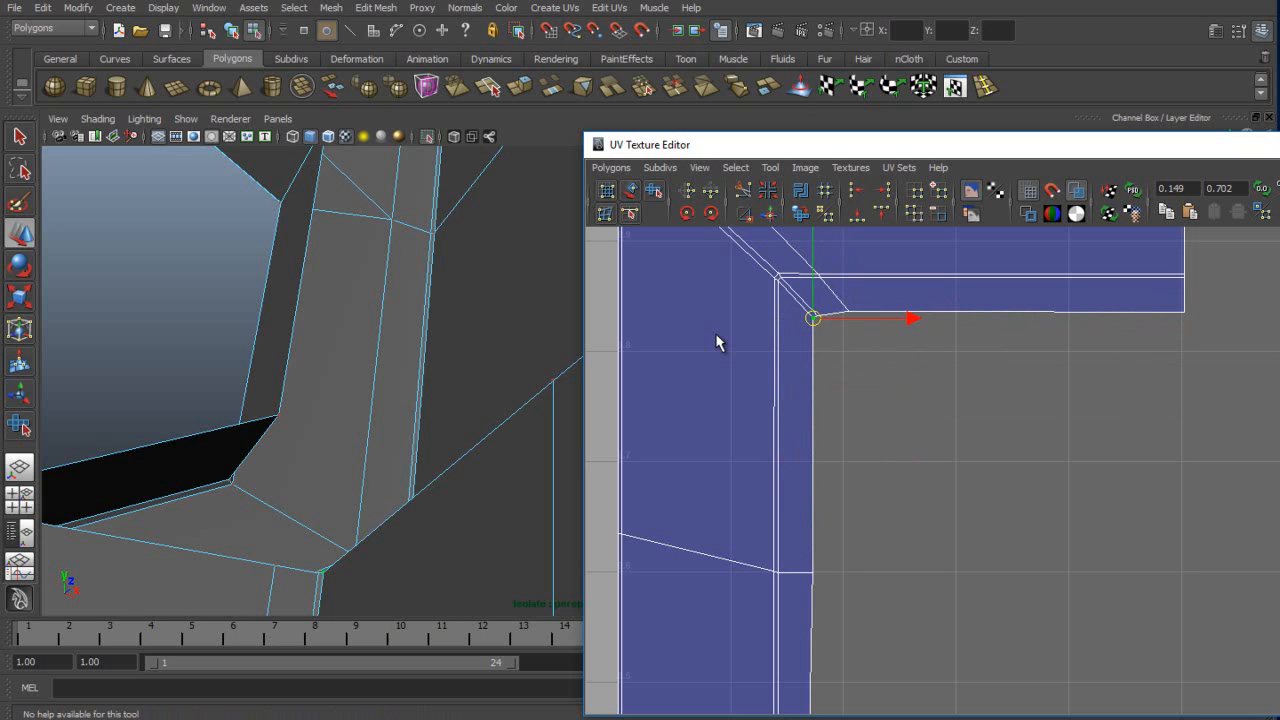
pyautogui.moveTo(1219, 338)
pyautogui.mouseDown()
pyautogui.moveTo(1184, 311)
pyautogui.moveTo(834, 300)
pyautogui.mouseUp()
pyautogui.moveTo(1016, 262); pyautogui.dragTo(1016, 266)
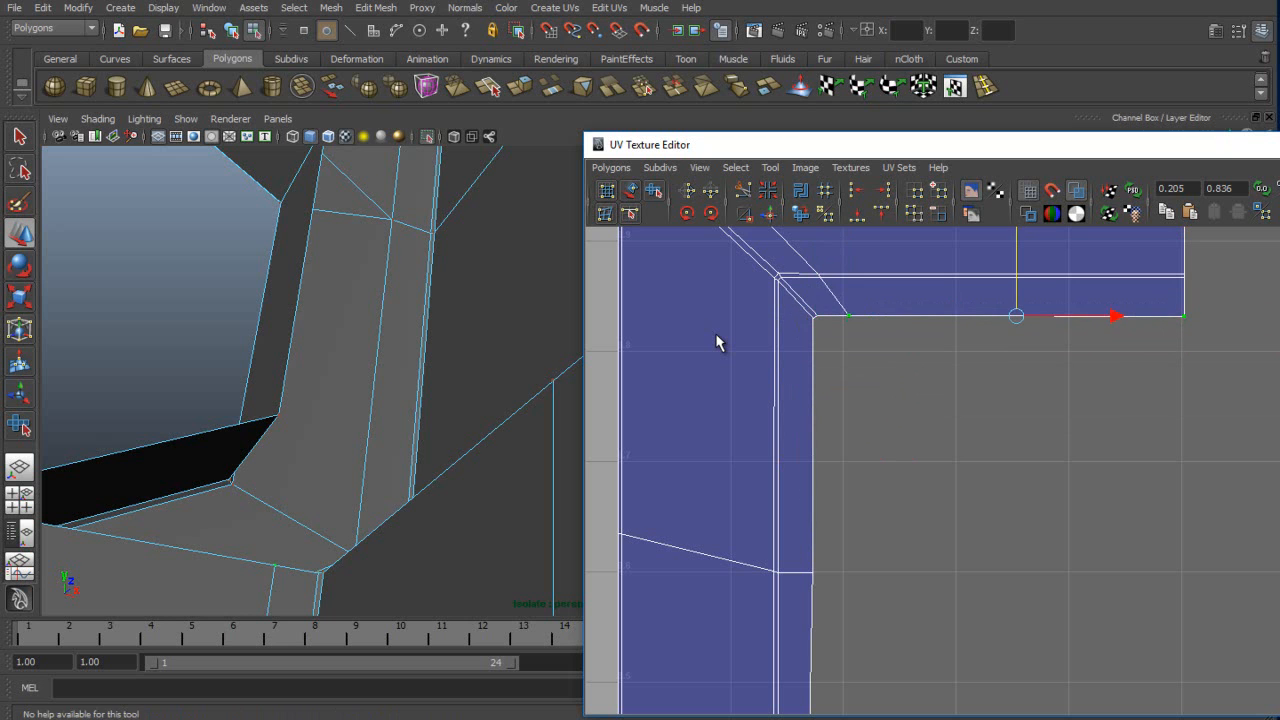
pyautogui.click(848, 315)
pyautogui.moveTo(949, 315); pyautogui.dragTo(959, 315)
# Examine the upper arm's outer corner in the UV layout and on the model.
pyautogui.keyDown('alt'); pyautogui.moveTo(716, 337); pyautogui.dragTo(800, 337, button='right'); pyautogui.keyUp('alt')
pyautogui.press('q')
pyautogui.keyDown('alt'); pyautogui.moveTo(716, 337); pyautogui.dragTo(835, 569, button='middle'); pyautogui.keyUp('alt')
pyautogui.keyDown('alt'); pyautogui.moveTo(716, 337); pyautogui.dragTo(790, 337, button='right'); pyautogui.keyUp('alt')
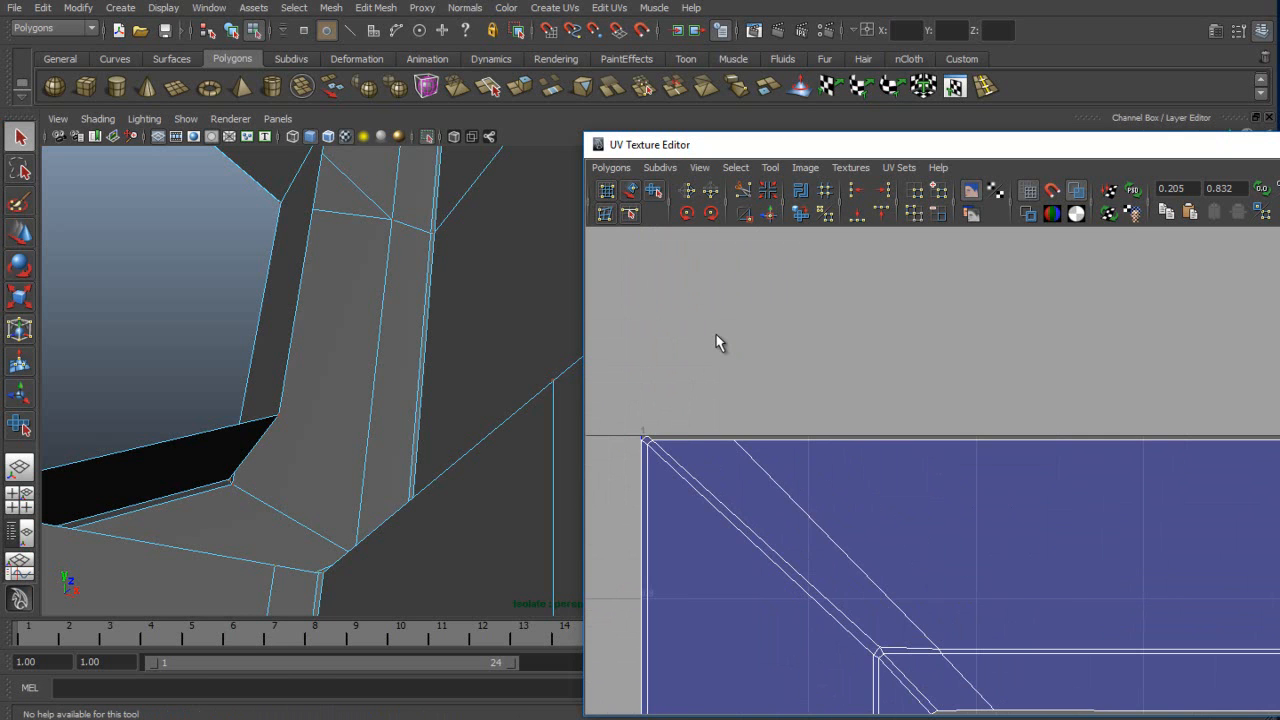
pyautogui.press('f')
pyautogui.keyDown('alt'); pyautogui.moveTo(330, 420); pyautogui.dragTo(355, 235); pyautogui.keyUp('alt')
pyautogui.keyDown('alt'); pyautogui.moveTo(716, 337); pyautogui.dragTo(610, 337, button='right'); pyautogui.keyUp('alt')
pyautogui.moveTo(1037, 653)
pyautogui.keyDown('alt'); pyautogui.mouseDown(button='middle')
pyautogui.moveTo(870, 459)
pyautogui.moveTo(716, 337)
pyautogui.mouseUp(button='middle'); pyautogui.keyUp('alt')
# Select the whole flattened strip shell from one of its UVs and move it above the C-shaped shell's upper arm.
pyautogui.moveTo(980, 508); pyautogui.dragTo(1040, 508, button='right')
pyautogui.click(1027, 506)
pyautogui.click(735, 168)
pyautogui.click(765, 228)
pyautogui.press('w')
pyautogui.moveTo(935, 506); pyautogui.dragTo(855, 231)
pyautogui.keyDown('alt'); pyautogui.moveTo(855, 231); pyautogui.dragTo(917, 495, button='middle'); pyautogui.keyUp('alt')
pyautogui.keyDown('alt'); pyautogui.moveTo(917, 495); pyautogui.dragTo(1000, 495, button='right'); pyautogui.keyUp('alt')
pyautogui.moveTo(840, 514); pyautogui.dragTo(766, 290)
pyautogui.keyDown('alt'); pyautogui.moveTo(766, 290); pyautogui.dragTo(1040, 350, button='middle'); pyautogui.keyUp('alt')
pyautogui.keyDown('alt'); pyautogui.moveTo(1040, 350); pyautogui.dragTo(1120, 350, button='right'); pyautogui.keyUp('alt')
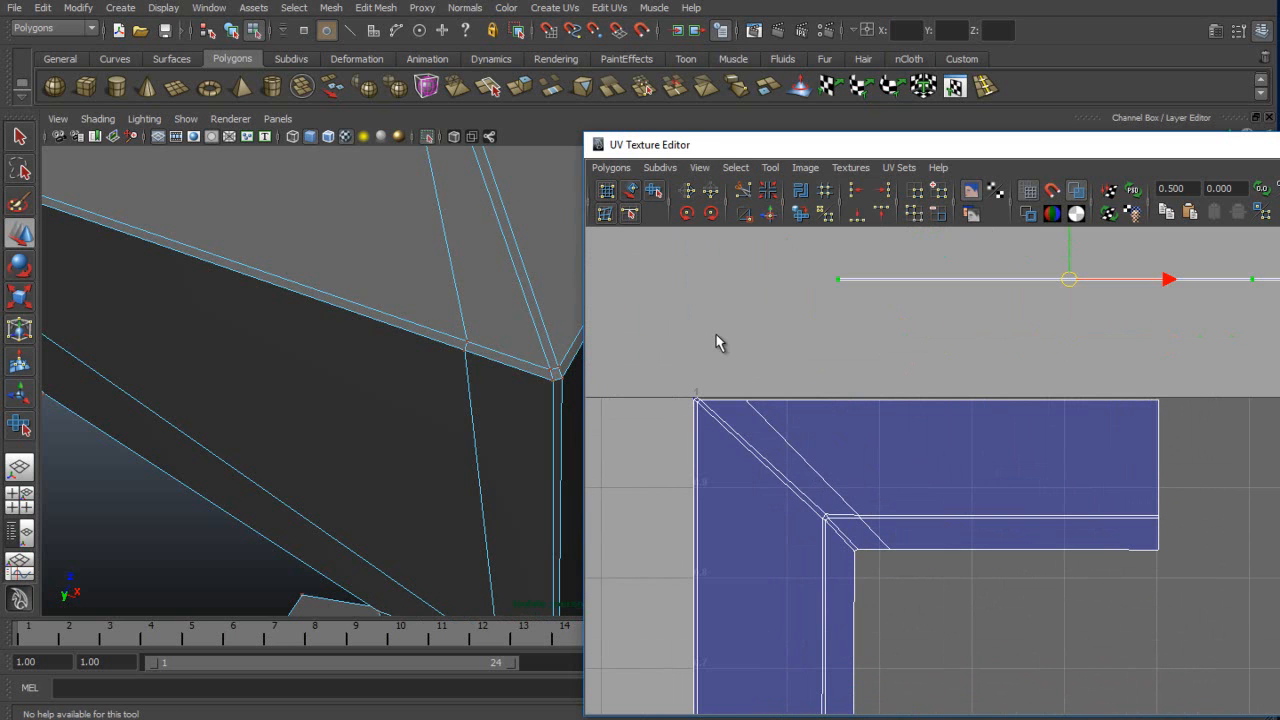
# Raise the upper-edge UVs at both ends of the flattened strip to open it into an even-width band.
pyautogui.click(838, 279)
pyautogui.moveTo(838, 260); pyautogui.dragTo(838, 244)
pyautogui.keyDown('alt'); pyautogui.moveTo(838, 244); pyautogui.dragTo(642, 298, button='middle'); pyautogui.keyUp('alt')
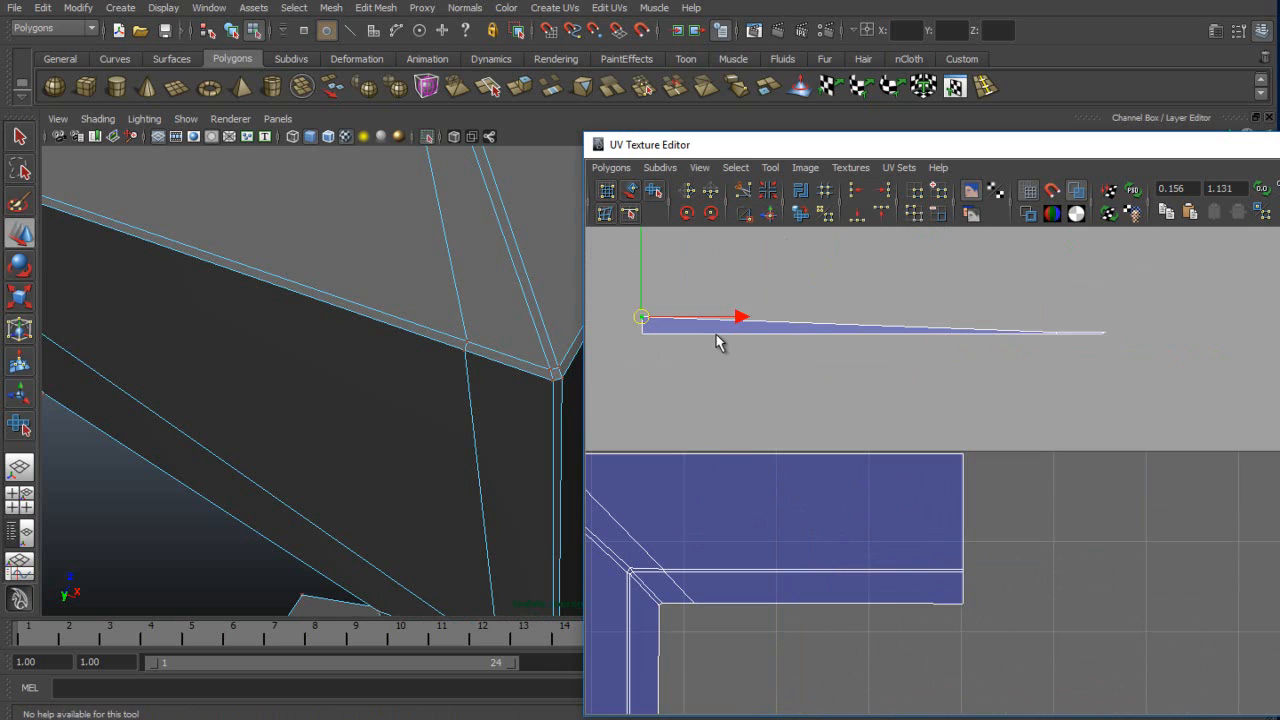
pyautogui.click(1102, 333)
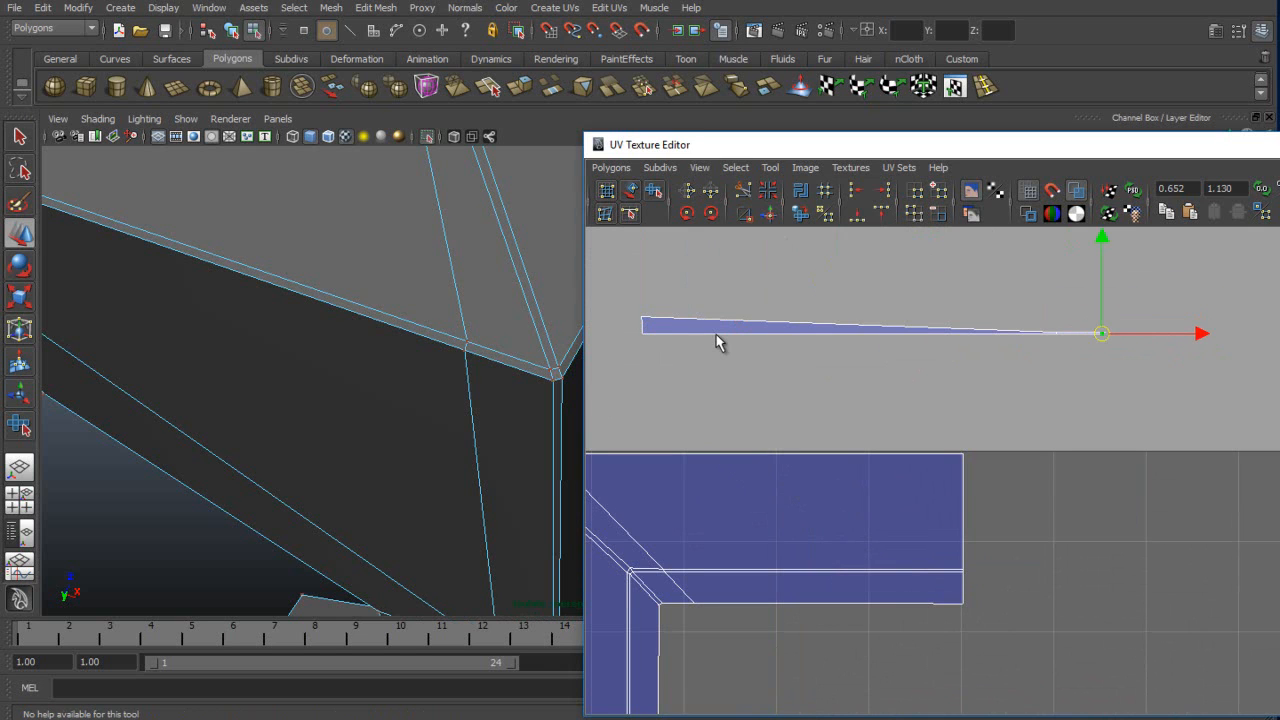
pyautogui.keyDown('alt'); pyautogui.moveTo(716, 335); pyautogui.dragTo(580, 419, button='middle'); pyautogui.keyUp('alt')
pyautogui.keyDown('alt'); pyautogui.moveTo(580, 419); pyautogui.dragTo(680, 419, button='right'); pyautogui.keyUp('alt')
pyautogui.press('w')
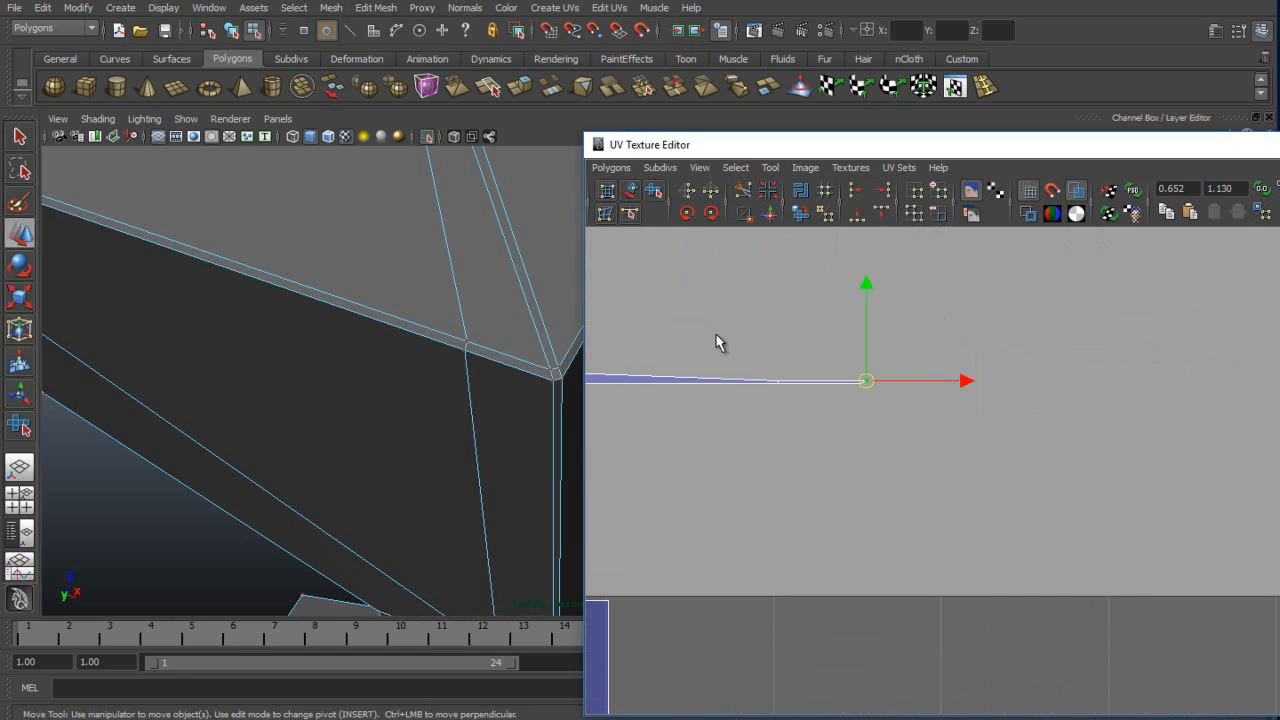
pyautogui.moveTo(822, 285); pyautogui.dragTo(822, 249)
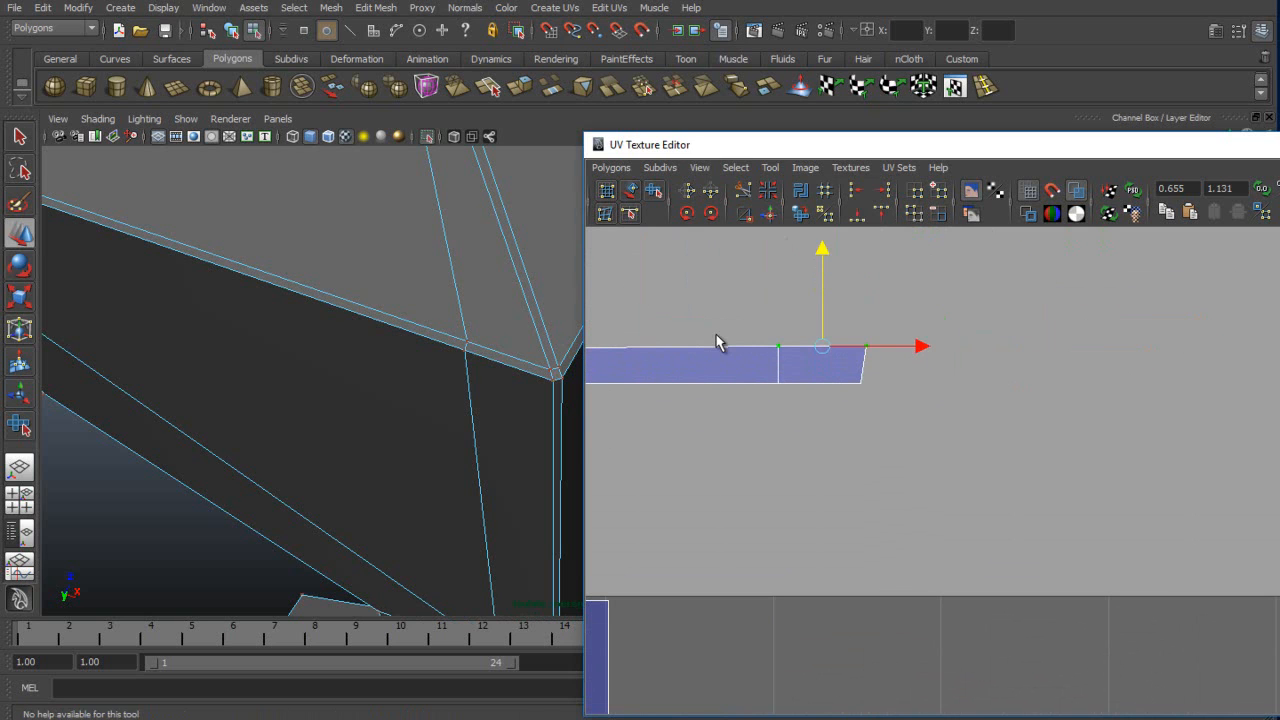
# Enlarge the visible UV editor area, box-select the opened strip's edges, and inspect the C-shaped shell's lower arm.
pyautogui.press('q')
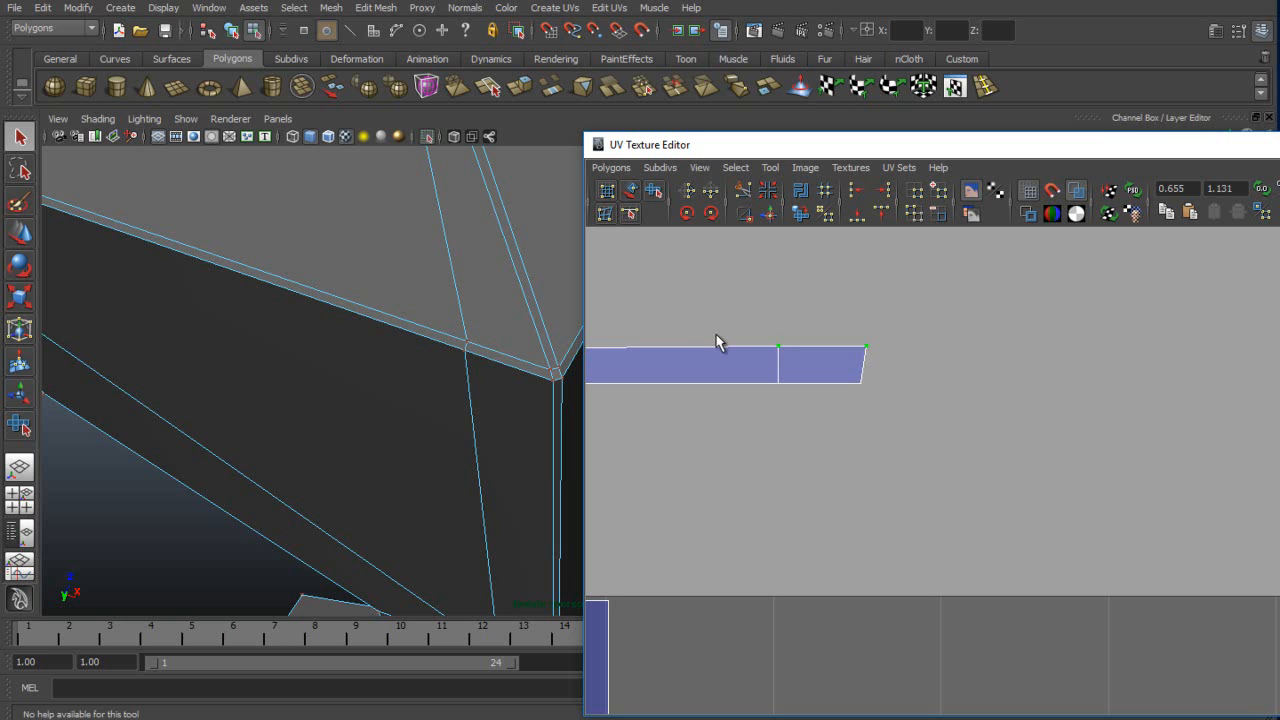
pyautogui.moveTo(711, 145); pyautogui.dragTo(463, 98)
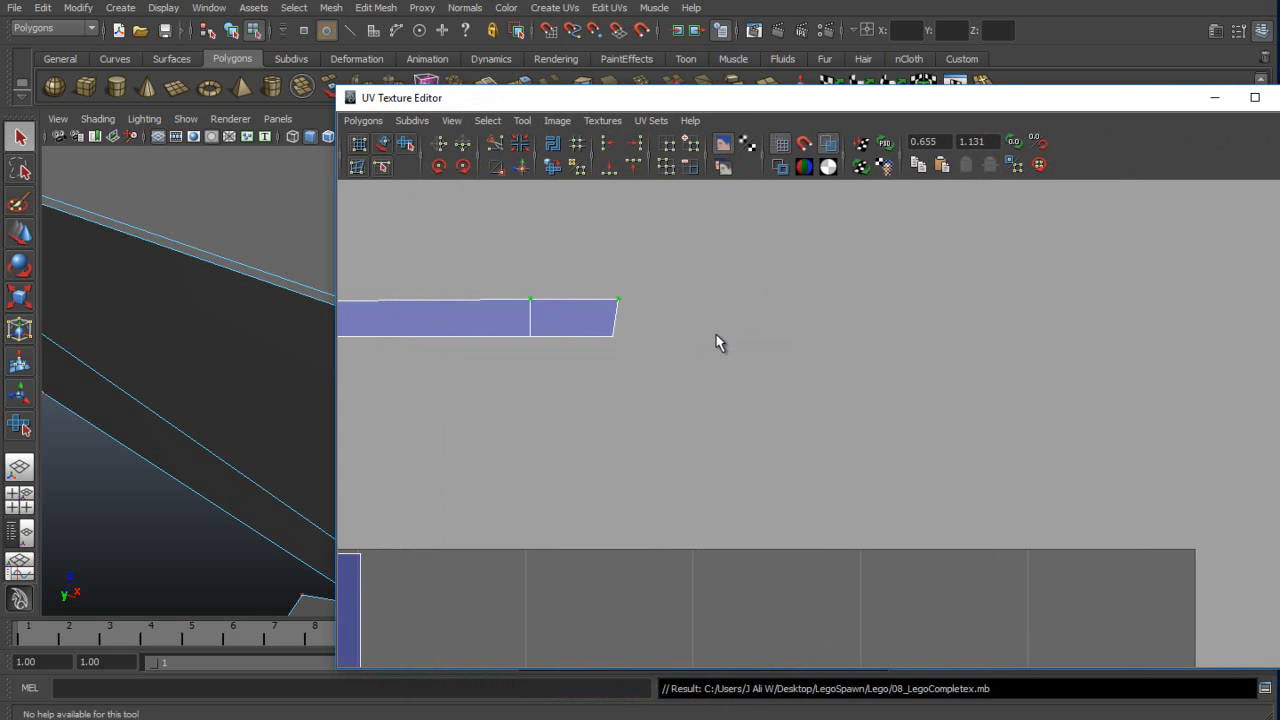
pyautogui.scroll(-5, 440, 385)
pyautogui.keyDown('alt'); pyautogui.moveTo(440, 385); pyautogui.dragTo(798, 334, button='middle'); pyautogui.keyUp('alt')
pyautogui.moveTo(798, 334); pyautogui.dragTo(798, 296, button='right')
pyautogui.moveTo(671, 274); pyautogui.dragTo(1137, 369)
pyautogui.scroll(-5, 1137, 369)
pyautogui.moveTo(1137, 369)
pyautogui.keyDown('alt'); pyautogui.mouseDown(button='middle')
pyautogui.moveTo(1137, 209)
pyautogui.moveTo(1099, 12)
pyautogui.mouseUp(button='middle'); pyautogui.keyUp('alt')
pyautogui.scroll(4, 717, 342)
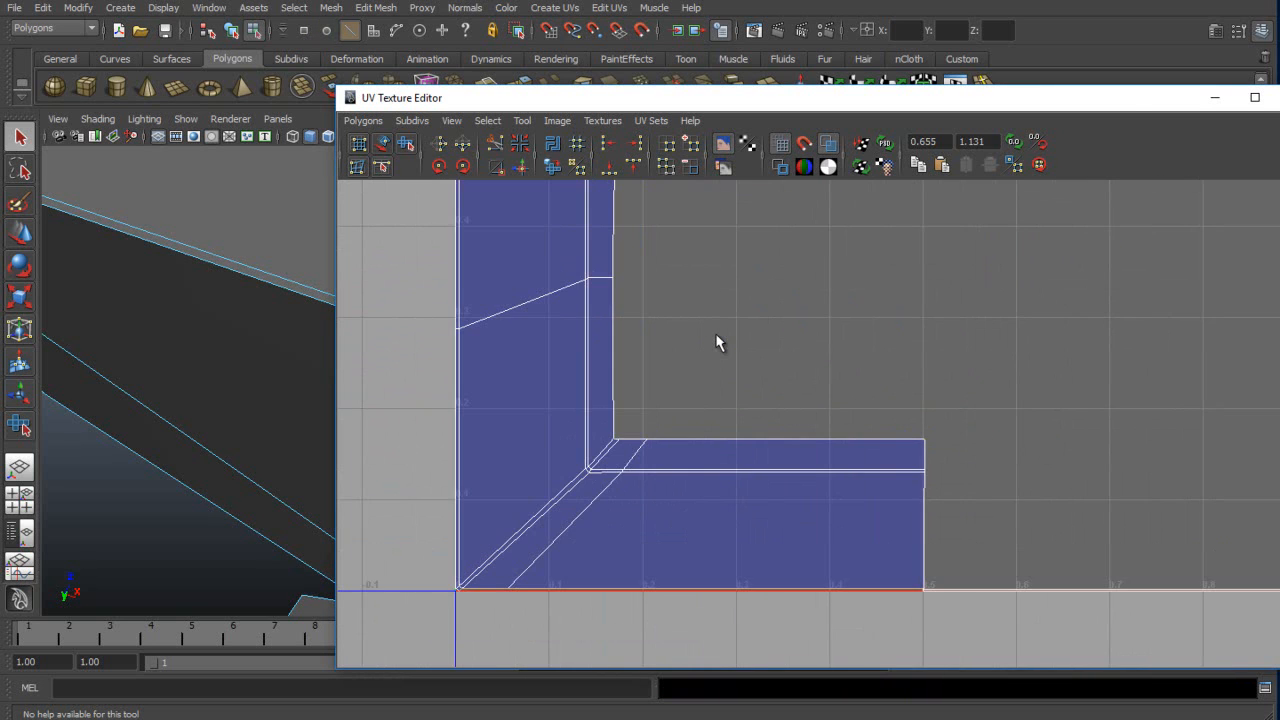
pyautogui.keyDown('alt'); pyautogui.moveTo(717, 342); pyautogui.dragTo(772, 101, button='middle'); pyautogui.keyUp('alt')
pyautogui.scroll(3, 717, 342)
pyautogui.scroll(-2, 717, 342)
pyautogui.scroll(-5, 717, 342)
pyautogui.keyDown('alt'); pyautogui.moveTo(717, 342); pyautogui.dragTo(565, 348, button='middle'); pyautogui.keyUp('alt')
pyautogui.scroll(2, 717, 342)
# Select the whole C-shaped shell and move it outside the 0–1 UV space into the empty area beside it.
pyautogui.moveTo(978, 421); pyautogui.dragTo(1036, 421, button='right')
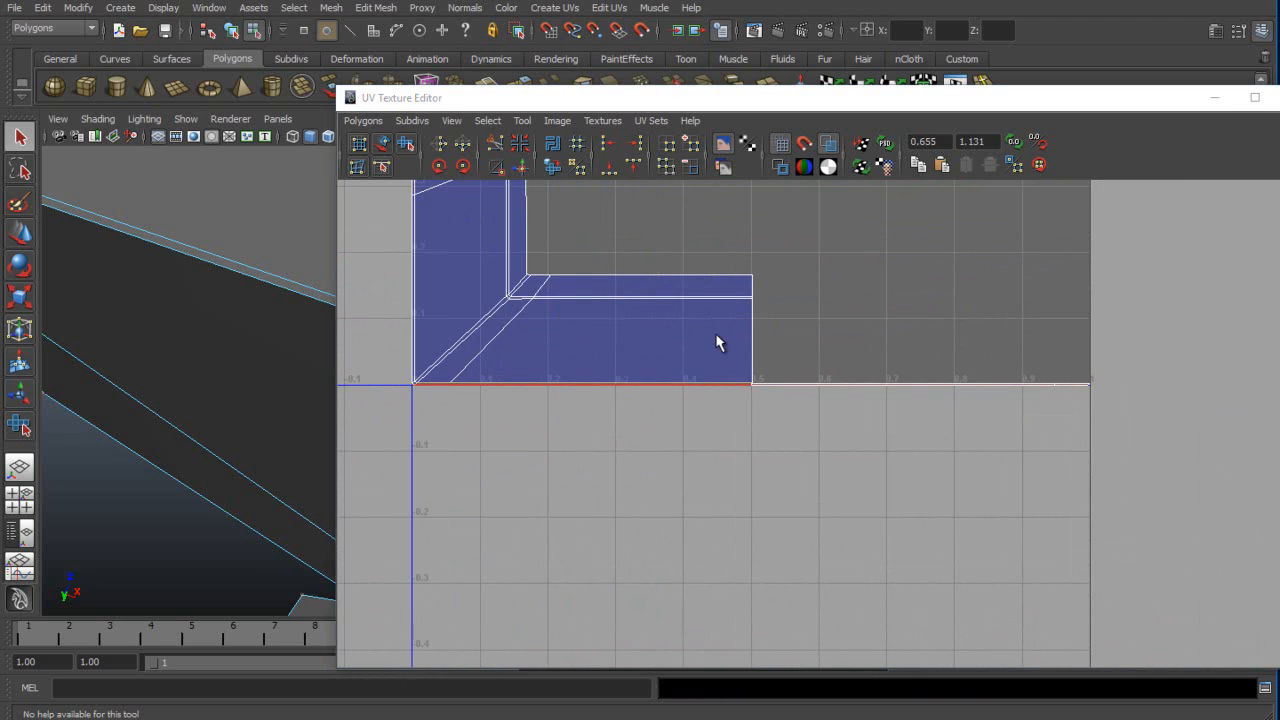
pyautogui.moveTo(753, 280); pyautogui.dragTo(790, 280, button='right')
pyautogui.moveTo(730, 263)
pyautogui.mouseDown()
pyautogui.moveTo(772, 310)
pyautogui.moveTo(740, 283)
pyautogui.moveTo(1090, 436)
pyautogui.mouseUp()
pyautogui.click(488, 121)
pyautogui.click(517, 182)
pyautogui.scroll(-5, 717, 342)
pyautogui.press('w')
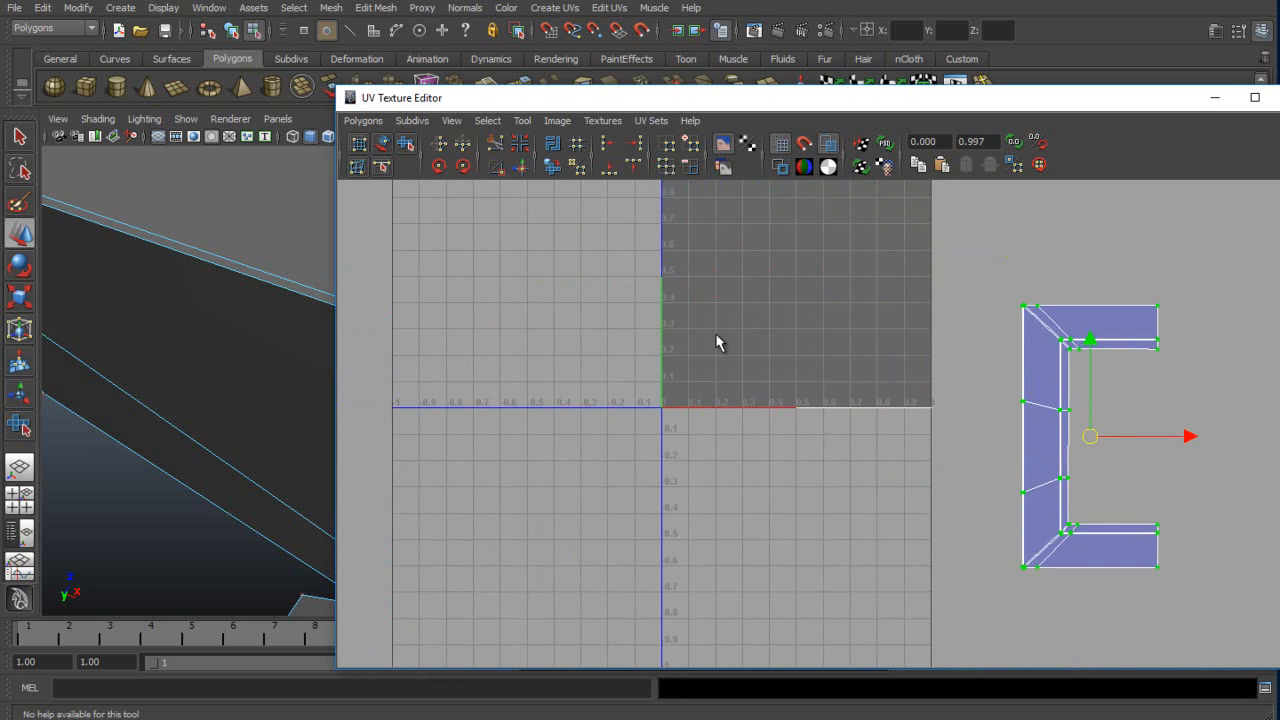
# Select the flat strip shell left along the zero line and move it up beside the C-shaped shell's upper arm.
pyautogui.scroll(8, 717, 342)
pyautogui.moveTo(703, 286); pyautogui.dragTo(769, 286, button='right')
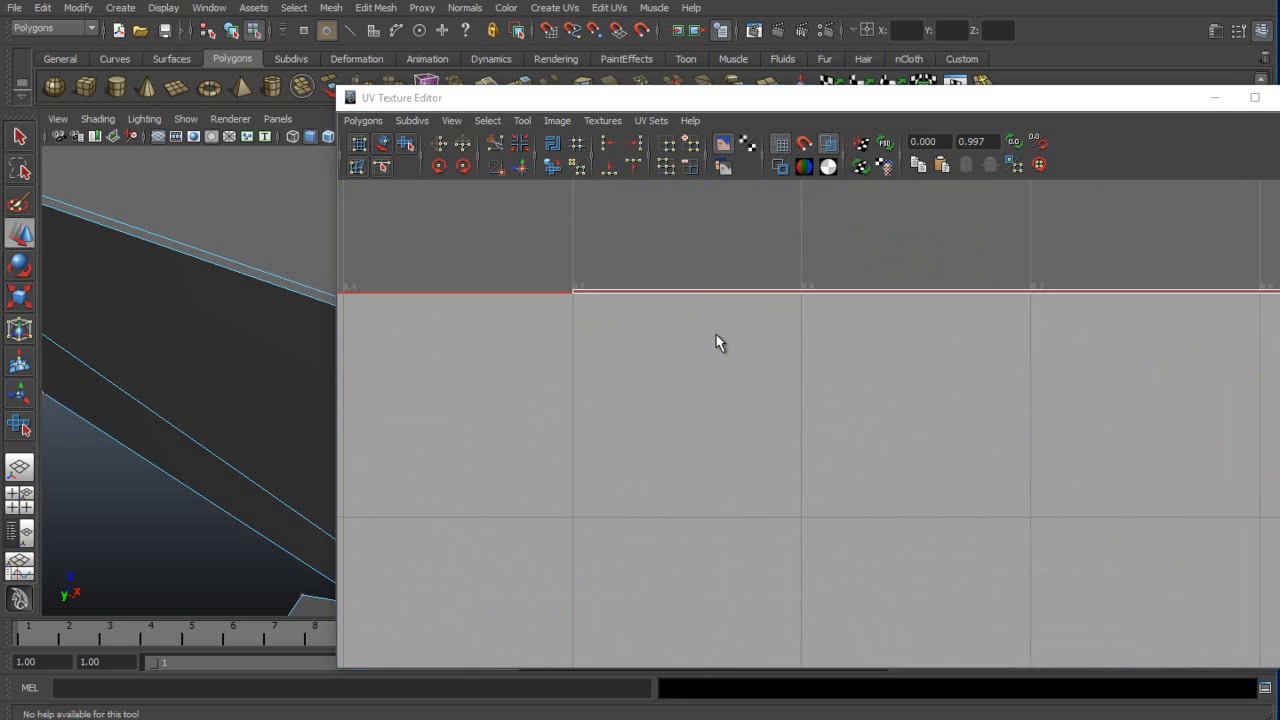
pyautogui.scroll(-4, 717, 342)
pyautogui.moveTo(700, 345); pyautogui.dragTo(1200, 400)
pyautogui.scroll(-4, 717, 342)
pyautogui.moveTo(883, 400); pyautogui.dragTo(1165, 241)
pyautogui.keyDown('alt'); pyautogui.moveTo(1165, 241); pyautogui.dragTo(706, 340, button='middle'); pyautogui.keyUp('alt')
pyautogui.scroll(3, 717, 342)
# Scale the selected flat strip shell vertically to open up its thickness.
pyautogui.press('r')
pyautogui.moveTo(655, 212); pyautogui.dragTo(655, 168)
pyautogui.scroll(3, 717, 342)
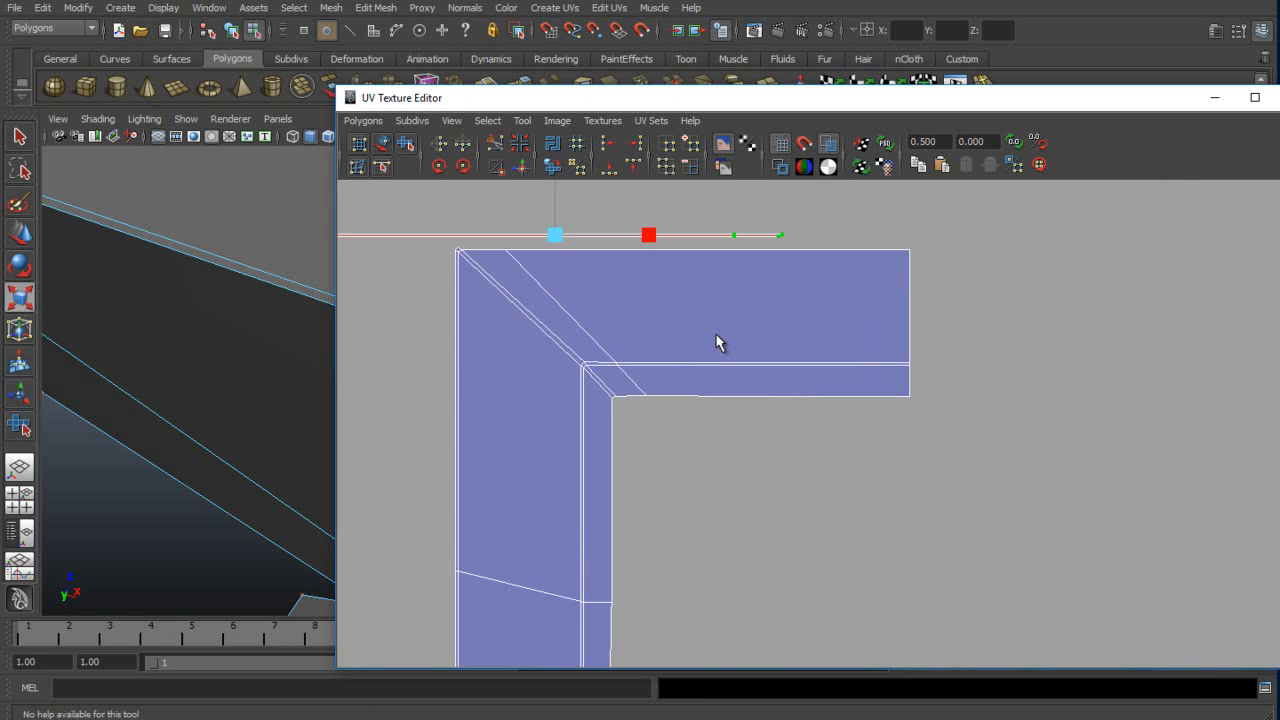
# Flip the strip shell horizontally and move it just above the C-shaped shell's upper outer edge.
pyautogui.scroll(2, 717, 342)
pyautogui.keyDown('alt'); pyautogui.moveTo(717, 342); pyautogui.dragTo(951, 546, button='middle'); pyautogui.keyUp('alt')
pyautogui.scroll(3, 717, 342)
pyautogui.click(440, 145)
pyautogui.press('w')
pyautogui.moveTo(677, 382)
pyautogui.mouseDown()
pyautogui.moveTo(803, 357)
pyautogui.moveTo(933, 389)
pyautogui.mouseUp()
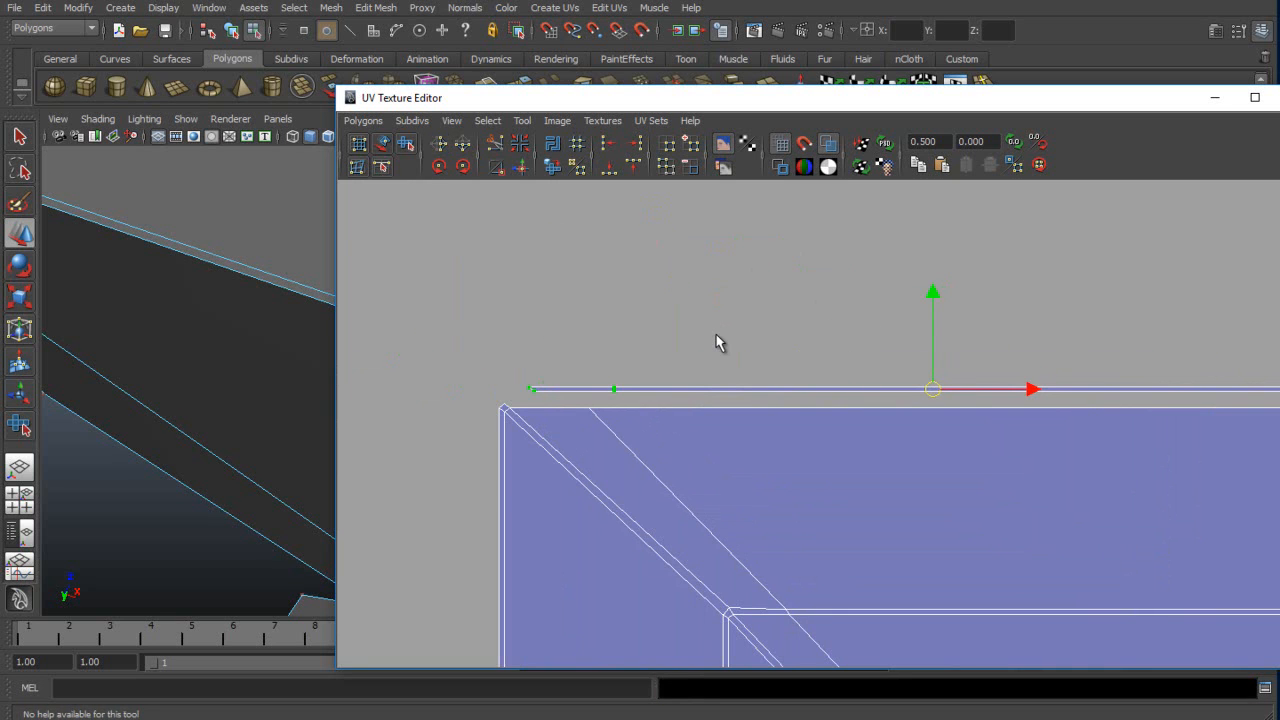
# Examine how the flipped strip's slanted end lines up with the C-shaped shell's upper outer corner.
pyautogui.scroll(-3, 717, 342)
pyautogui.scroll(-6, 717, 342)
pyautogui.moveTo(717, 342)
pyautogui.keyDown('alt'); pyautogui.mouseDown(button='middle')
pyautogui.moveTo(695, 192)
pyautogui.moveTo(750, 495)
pyautogui.moveTo(748, 273)
pyautogui.moveTo(718, 390)
pyautogui.moveTo(659, 444)
pyautogui.moveTo(725, 315)
pyautogui.moveTo(956, 343)
pyautogui.mouseUp(button='middle'); pyautogui.keyUp('alt')
pyautogui.scroll(1, 717, 342)
pyautogui.scroll(5, 717, 335)
pyautogui.scroll(3, 717, 335)
pyautogui.scroll(4, 717, 335)
pyautogui.scroll(2, 716, 335)
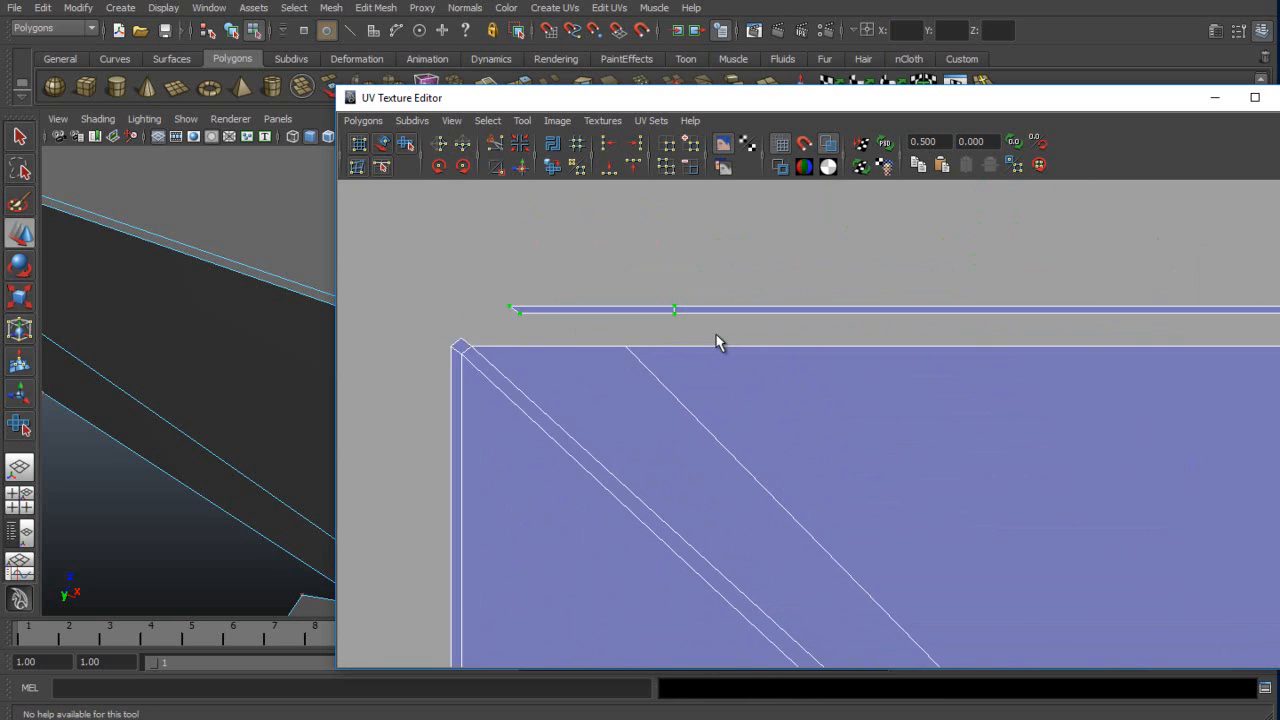
# Select the matching edges of the flipped strip and the C-shaped shell's upper outer side and sew them together.
pyautogui.moveTo(716, 342); pyautogui.dragTo(716, 290, button='right')
pyautogui.scroll(-3, 716, 342)
pyautogui.moveTo(717, 342); pyautogui.dragTo(691, 359, button='middle')
pyautogui.scroll(4, 717, 342)
pyautogui.moveTo(459, 350); pyautogui.dragTo(459, 302, button='right')
pyautogui.click(500, 337)
pyautogui.keyDown('shift'); pyautogui.click(716, 335); pyautogui.keyUp('shift')
pyautogui.scroll(-3, 716, 335)
pyautogui.keyDown('alt'); pyautogui.moveTo(716, 335); pyautogui.dragTo(100, 324, button='middle'); pyautogui.keyUp('alt')
pyautogui.scroll(1, 716, 335)
pyautogui.keyDown('shift'); pyautogui.moveTo(716, 335); pyautogui.dragTo(716, 385, button='right'); pyautogui.keyUp('shift')
pyautogui.click(520, 143)
# Align the UVs at the sewn strip's right end to their minimum U value and save the scene.
pyautogui.moveTo(906, 360); pyautogui.dragTo(968, 360, button='right')
pyautogui.moveTo(892, 330); pyautogui.dragTo(930, 362)
pyautogui.click(608, 143)
pyautogui.press('q')
pyautogui.hotkey('ctrl', 's')
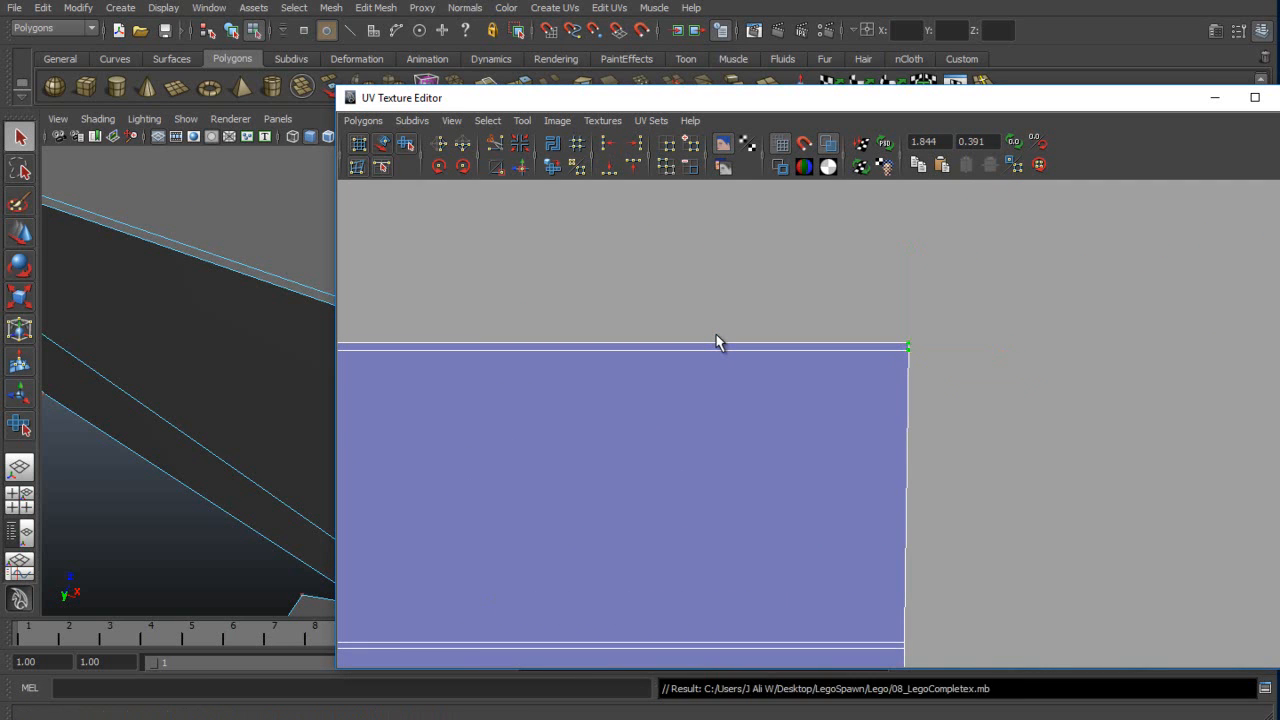
# Move the thin strip shell above the grid to just below the C-shaped shell's lower arm and save the scene.
pyautogui.scroll(-10, 716, 343)
pyautogui.moveTo(572, 259); pyautogui.dragTo(639, 259, button='right')
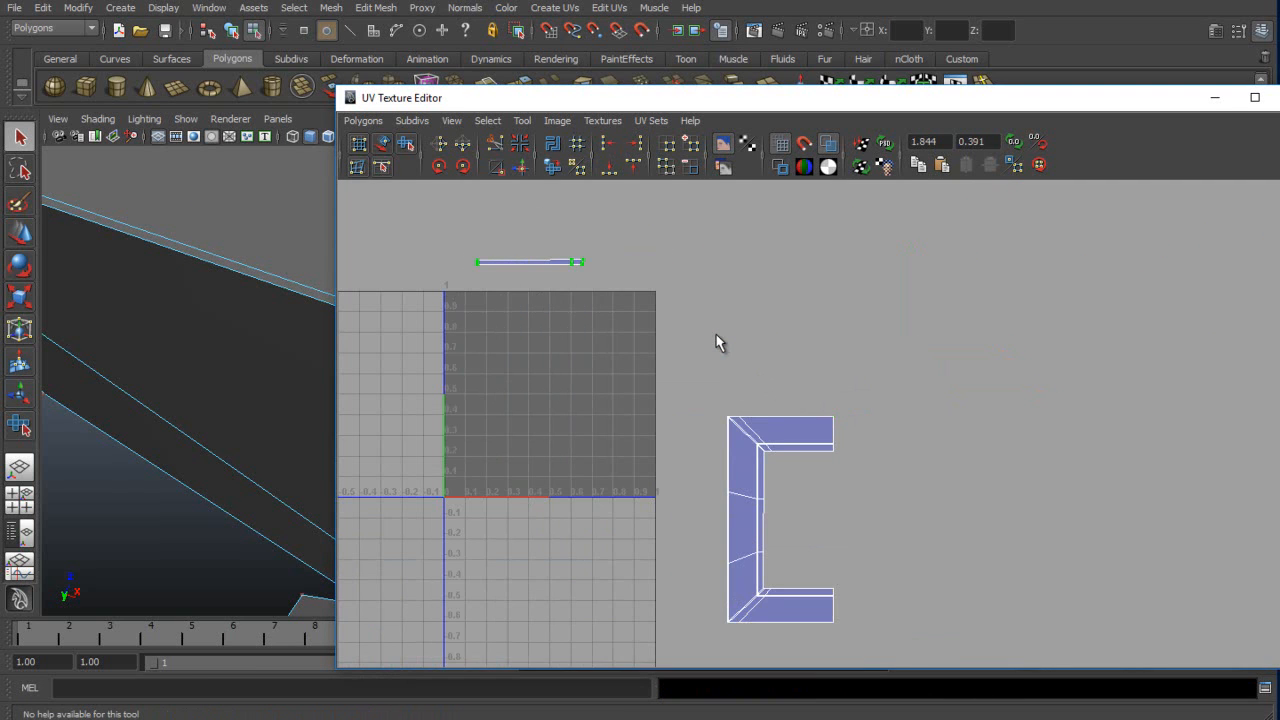
pyautogui.press('w')
pyautogui.scroll(2, 716, 343)
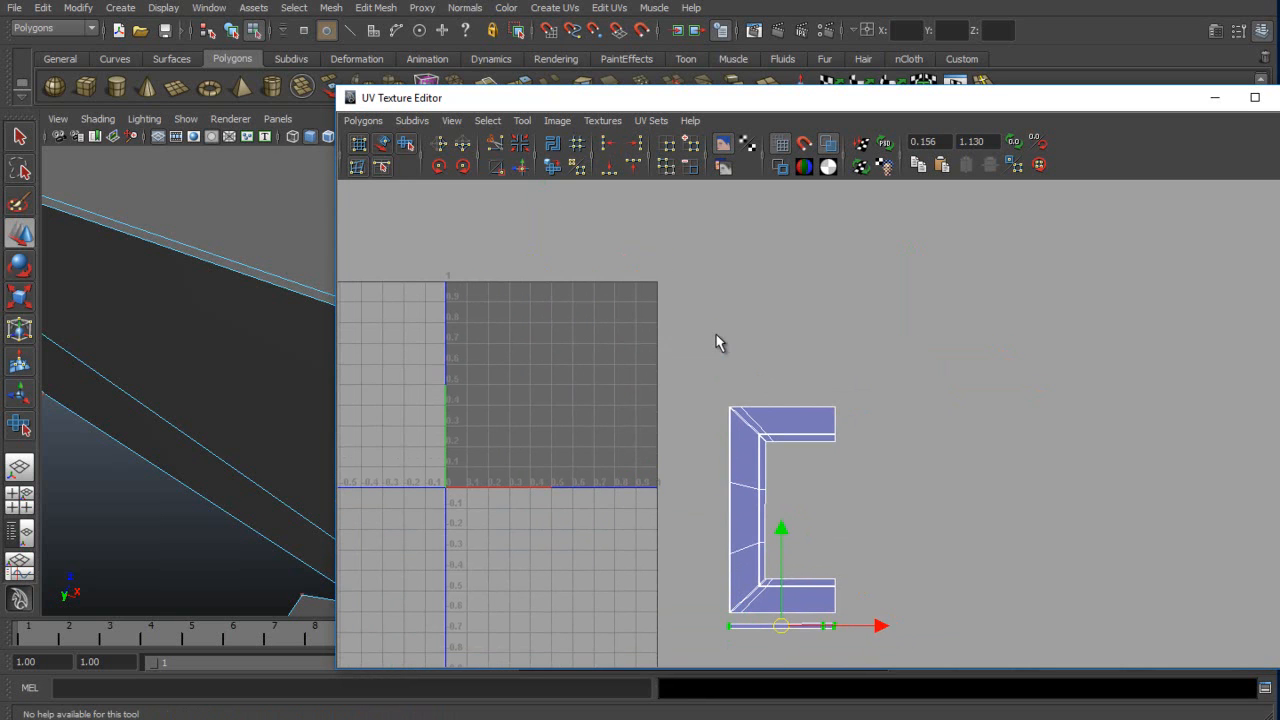
pyautogui.keyDown('alt'); pyautogui.moveTo(716, 343); pyautogui.dragTo(726, 259, button='middle'); pyautogui.keyUp('alt')
pyautogui.press('q')
pyautogui.hotkey('ctrl', 's')
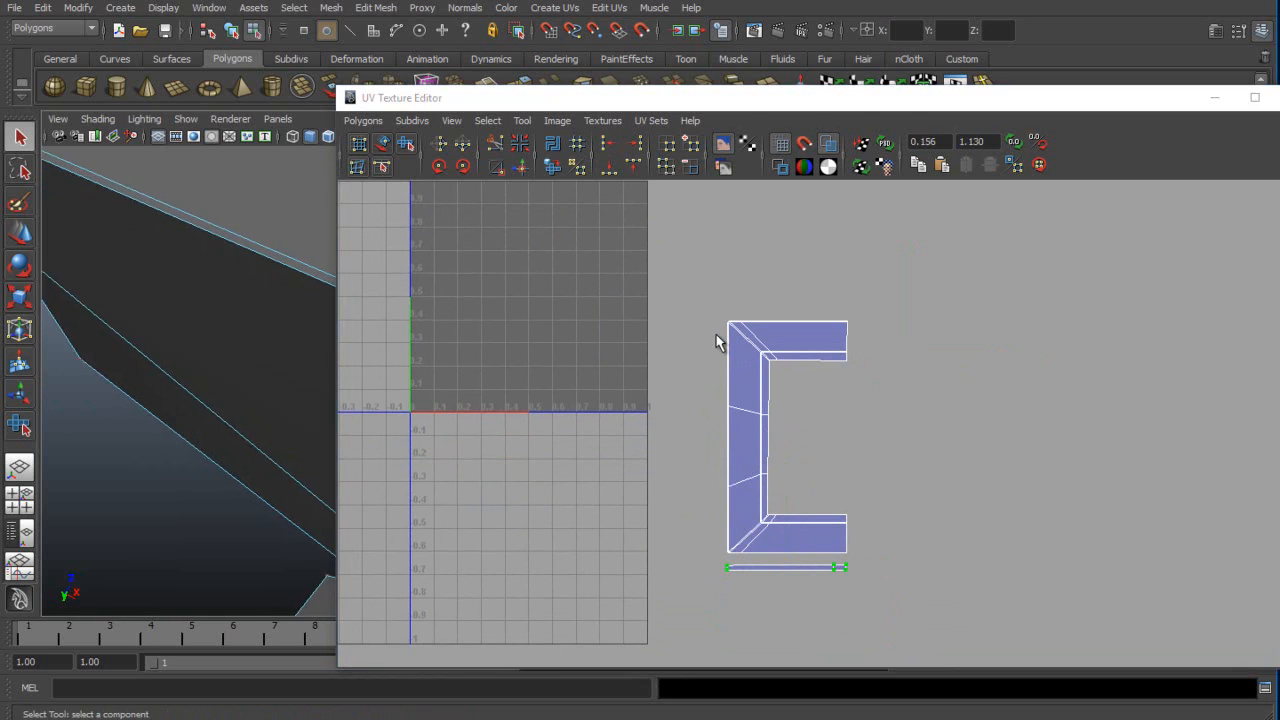
# Rotate the strip shell half a turn and move it up against the C-shaped shell's lower outer edge.
pyautogui.scroll(5, 716, 343)
pyautogui.scroll(2, 716, 343)
pyautogui.moveTo(551, 331); pyautogui.dragTo(553, 291, button='right')
pyautogui.click(553, 386)
pyautogui.click(430, 328)
pyautogui.hotkey('ctrl', 'z')
pyautogui.hotkey('ctrl', 'z')
pyautogui.click(439, 166)
pyautogui.click(439, 166)
pyautogui.click(439, 166)
pyautogui.click(439, 166)
pyautogui.press('w')
pyautogui.moveTo(660, 297); pyautogui.dragTo(660, 245)
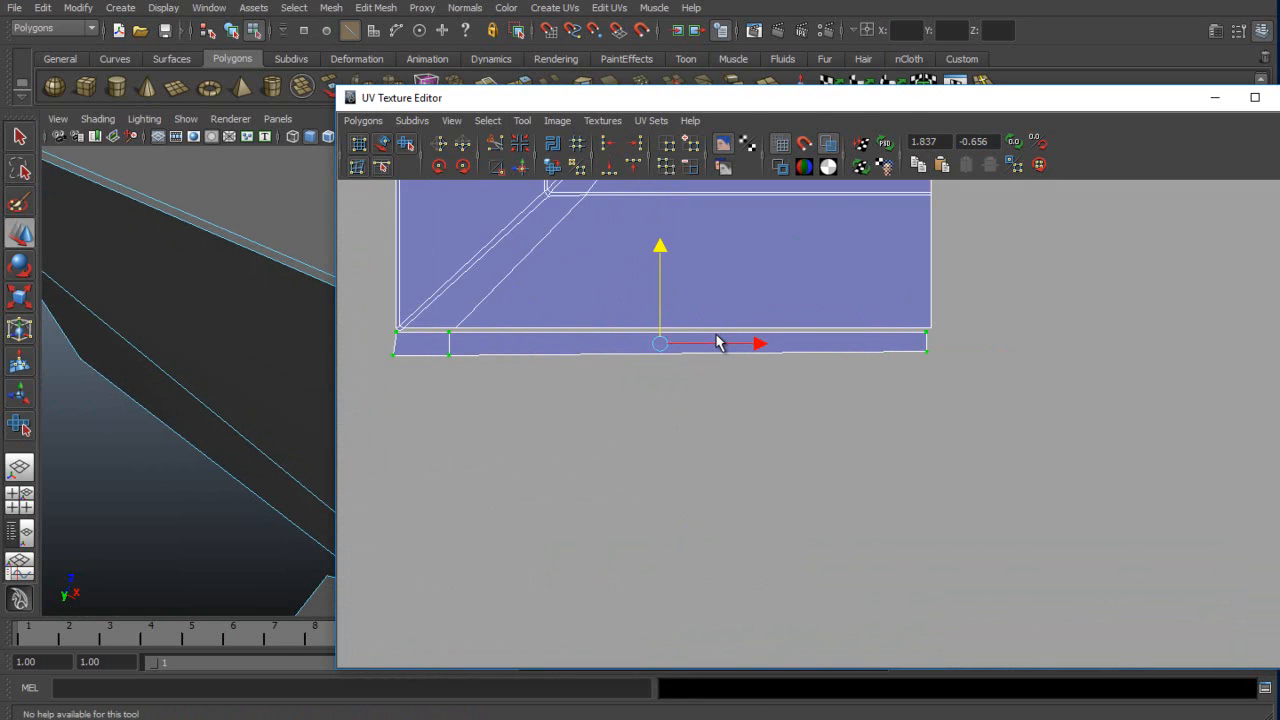
# Select the strip's lower UVs and move them up to make the strip thin.
pyautogui.moveTo(478, 358); pyautogui.dragTo(940, 400)
pyautogui.moveTo(517, 346); pyautogui.dragTo(585, 346, button='right')
pyautogui.moveTo(386, 343); pyautogui.dragTo(950, 415)
pyautogui.moveTo(660, 300); pyautogui.dragTo(660, 281)
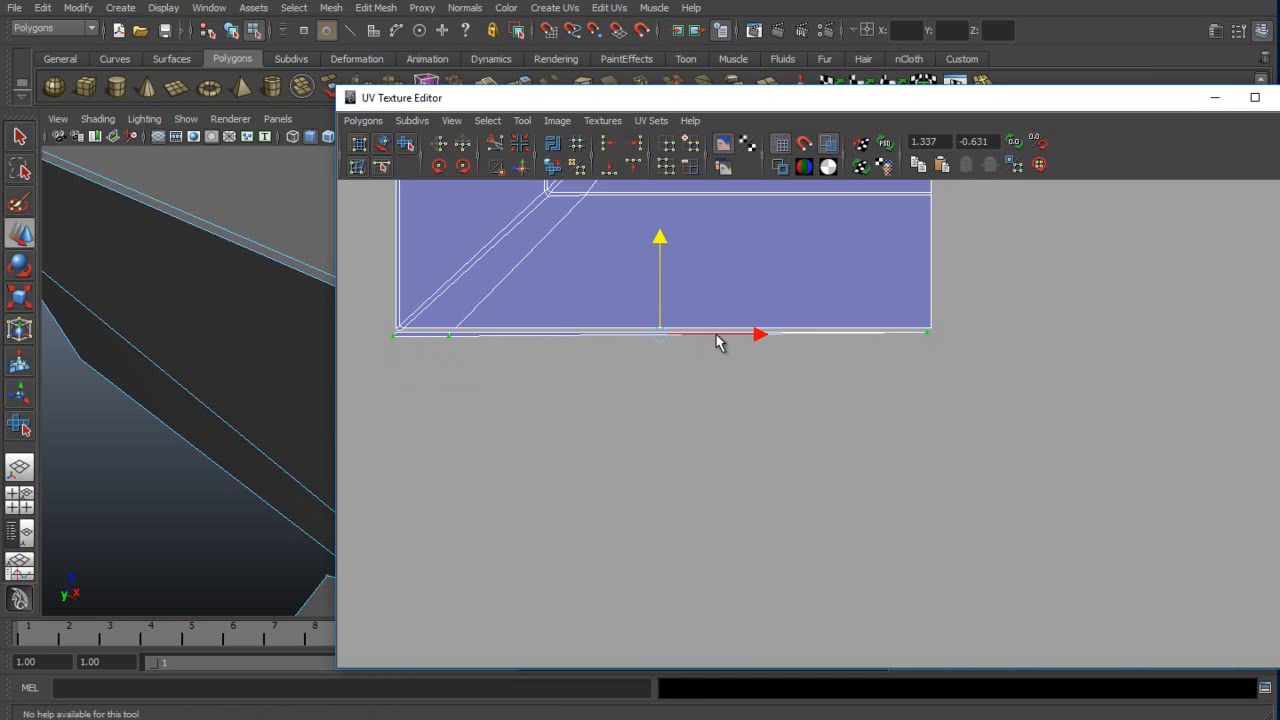
pyautogui.moveTo(716, 335); pyautogui.dragTo(730, 335)
pyautogui.hotkey('ctrl', 'z')
# Adjust the thin strip's upper UVs near its right end, widening the strip slightly.
pyautogui.click(488, 121)
pyautogui.click(532, 199)
pyautogui.keyDown('alt'); pyautogui.moveTo(716, 335); pyautogui.dragTo(790, 335, button='right'); pyautogui.keyUp('alt')
pyautogui.keyDown('alt'); pyautogui.moveTo(716, 335); pyautogui.dragTo(615, 434, button='middle'); pyautogui.keyUp('alt')
pyautogui.keyDown('alt'); pyautogui.moveTo(615, 434); pyautogui.dragTo(715, 434, button='right'); pyautogui.keyUp('alt')
pyautogui.keyDown('alt'); pyautogui.moveTo(716, 335); pyautogui.dragTo(624, 365, button='middle'); pyautogui.keyUp('alt')
pyautogui.keyDown('alt'); pyautogui.moveTo(624, 365); pyautogui.dragTo(774, 365, button='right'); pyautogui.keyUp('alt')
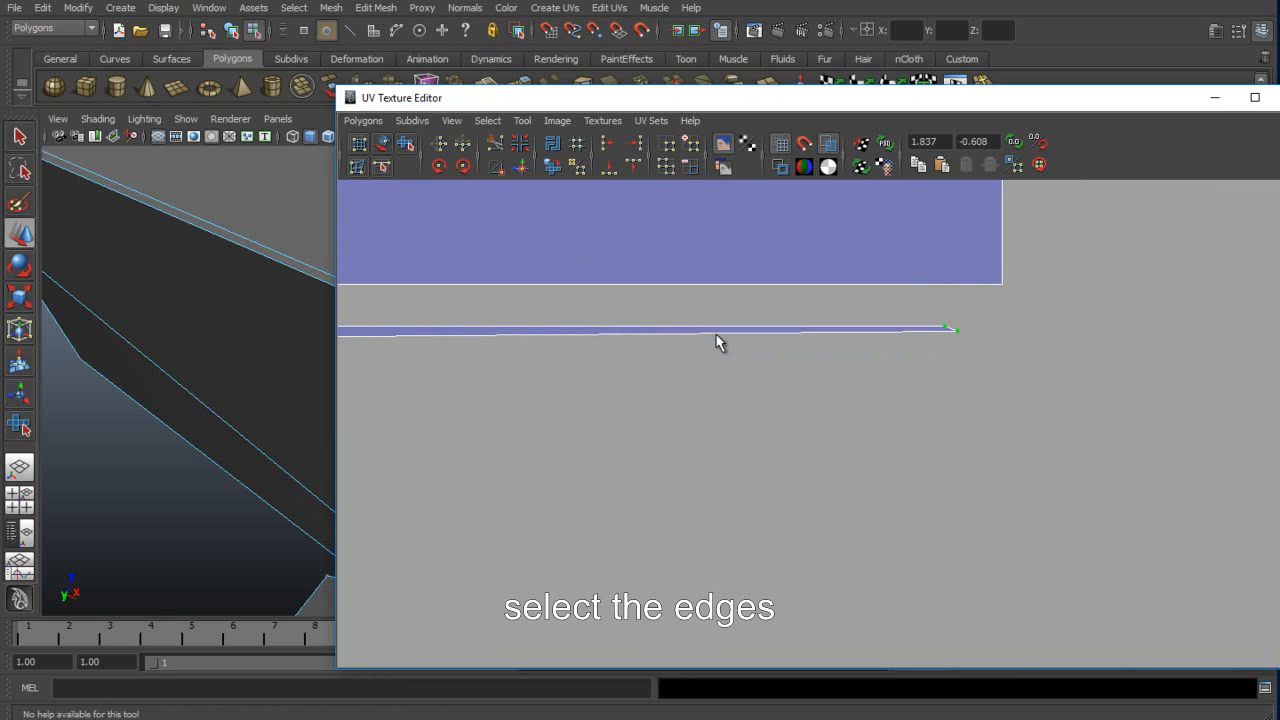
pyautogui.hotkey('ctrl', 'z')
pyautogui.hotkey('ctrl', 'z')
pyautogui.hotkey('ctrl', 'z')
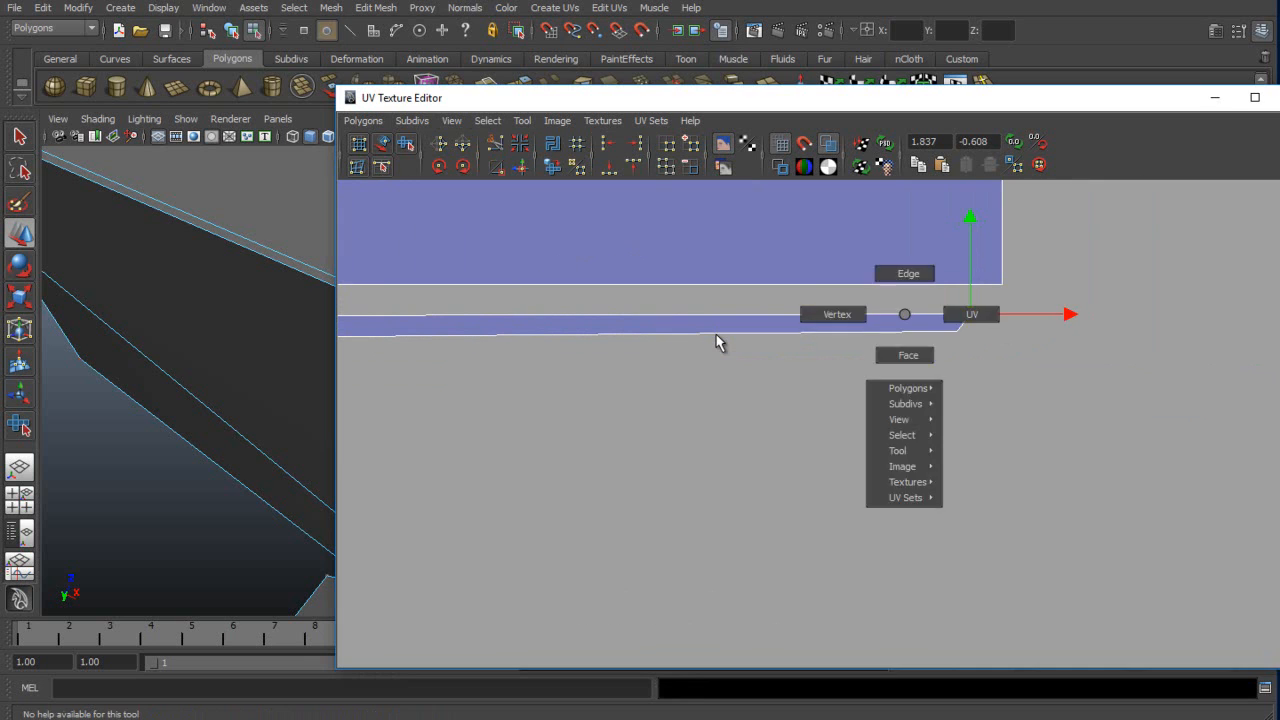
# Select the matching edges of the lower strip and the C-shaped shell and sew them together.
pyautogui.press('F10')
pyautogui.keyDown('alt'); pyautogui.moveTo(716, 335); pyautogui.dragTo(1180, 387, button='middle'); pyautogui.keyUp('alt')
pyautogui.keyDown('alt'); pyautogui.moveTo(1180, 387); pyautogui.dragTo(980, 387, button='right'); pyautogui.keyUp('alt')
pyautogui.keyDown('alt'); pyautogui.moveTo(980, 387); pyautogui.dragTo(1070, 387, button='middle'); pyautogui.keyUp('alt')
pyautogui.keyDown('alt'); pyautogui.moveTo(716, 335); pyautogui.dragTo(974, 335, button='middle'); pyautogui.keyUp('alt')
pyautogui.keyDown('alt'); pyautogui.moveTo(974, 335); pyautogui.dragTo(1094, 335, button='right'); pyautogui.keyUp('alt')
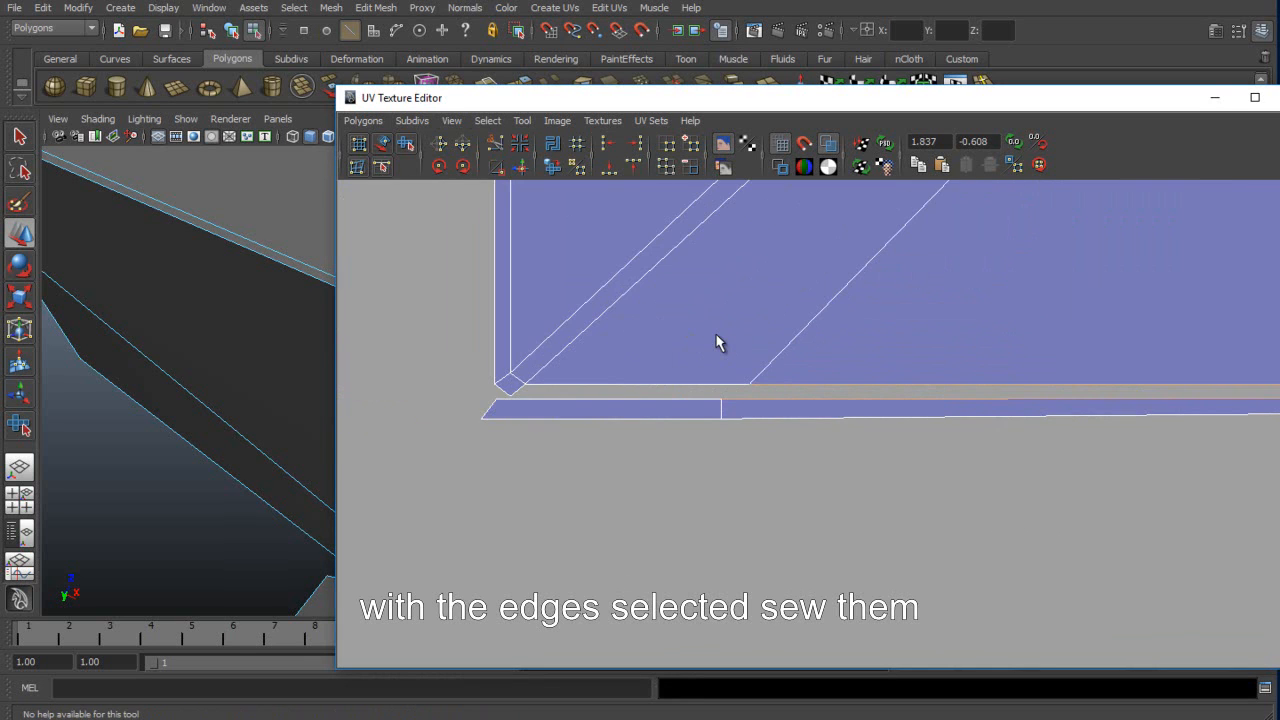
pyautogui.moveTo(686, 386); pyautogui.dragTo(716, 337, button='right')
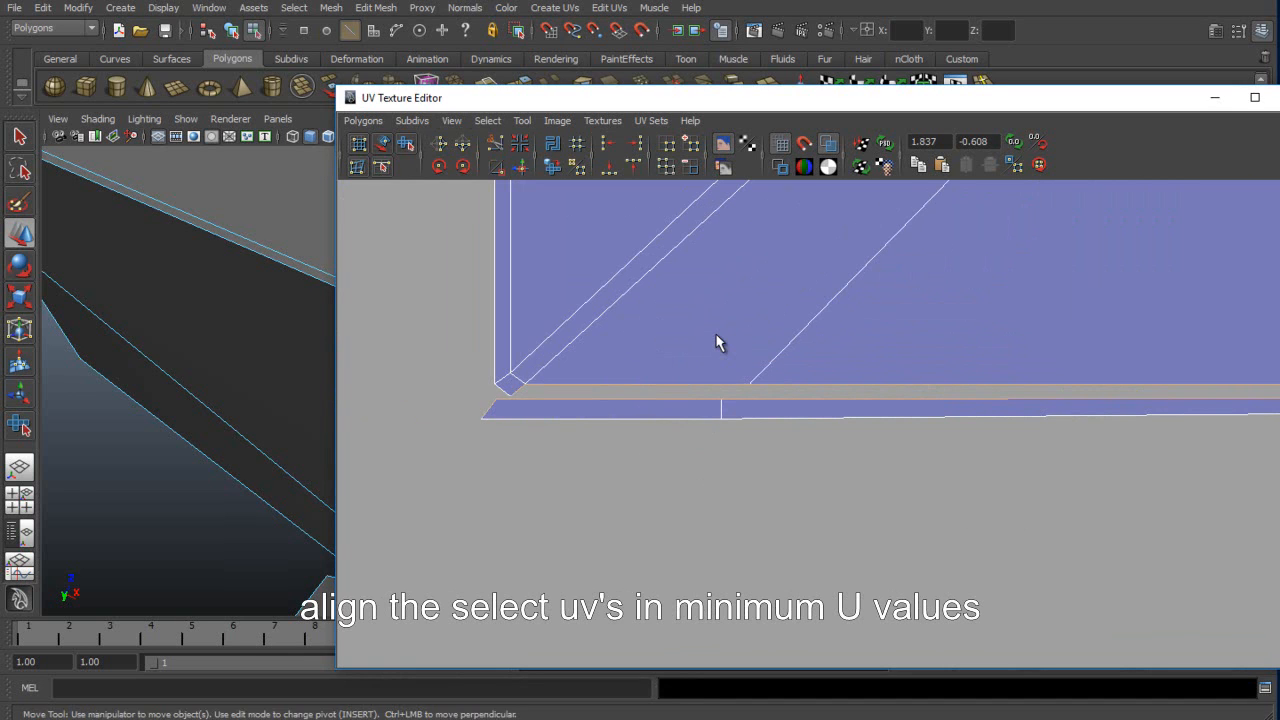
pyautogui.click(496, 167)
# Select the UVs along the C-shaped shell's lowest edge and align them to their minimum V value.
pyautogui.moveTo(620, 420); pyautogui.dragTo(560, 420, button='right')
pyautogui.click(722, 420)
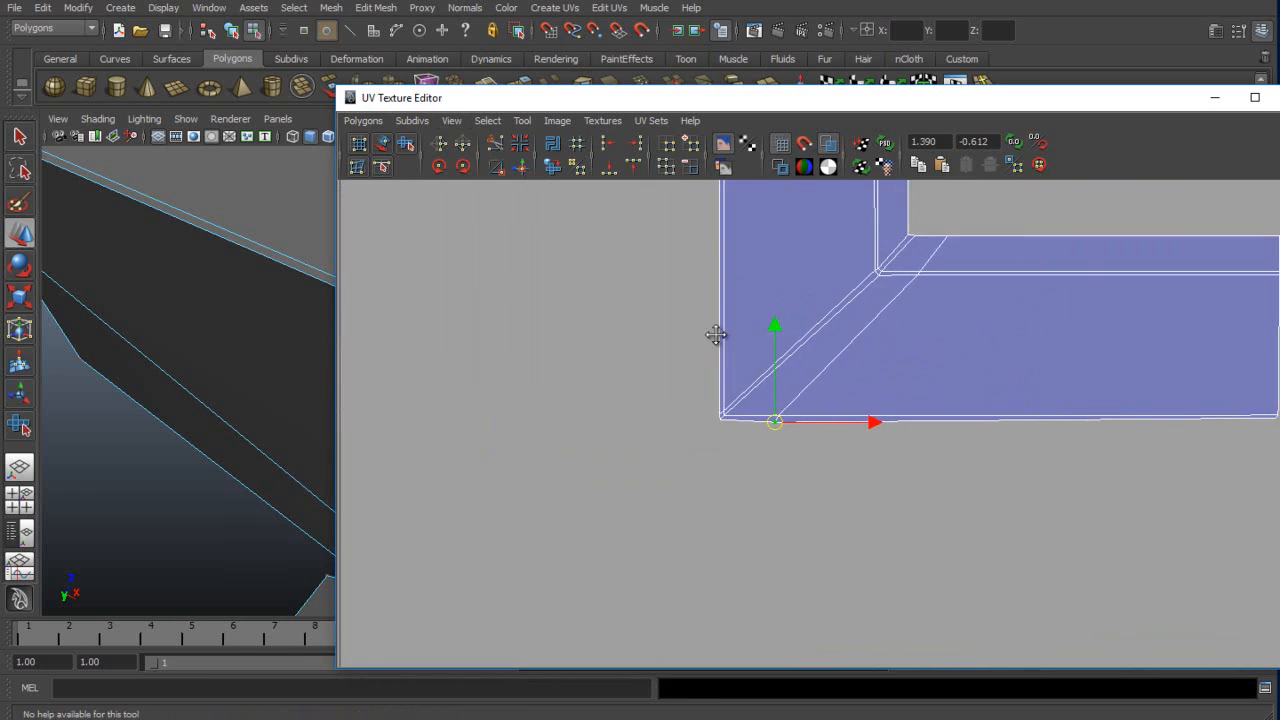
pyautogui.keyDown('alt'); pyautogui.moveTo(716, 335); pyautogui.dragTo(372, 323, button='middle'); pyautogui.keyUp('alt')
pyautogui.keyDown('shift'); pyautogui.click(957, 405); pyautogui.keyUp('shift')
pyautogui.click(609, 167)
pyautogui.keyDown('alt'); pyautogui.moveTo(716, 335); pyautogui.dragTo(766, 343, button='right'); pyautogui.keyUp('alt')
pyautogui.keyDown('alt'); pyautogui.moveTo(716, 343); pyautogui.dragTo(875, 333, button='middle'); pyautogui.keyUp('alt')
pyautogui.keyDown('shift'); pyautogui.click(388, 387); pyautogui.keyUp('shift')
pyautogui.click(609, 167)
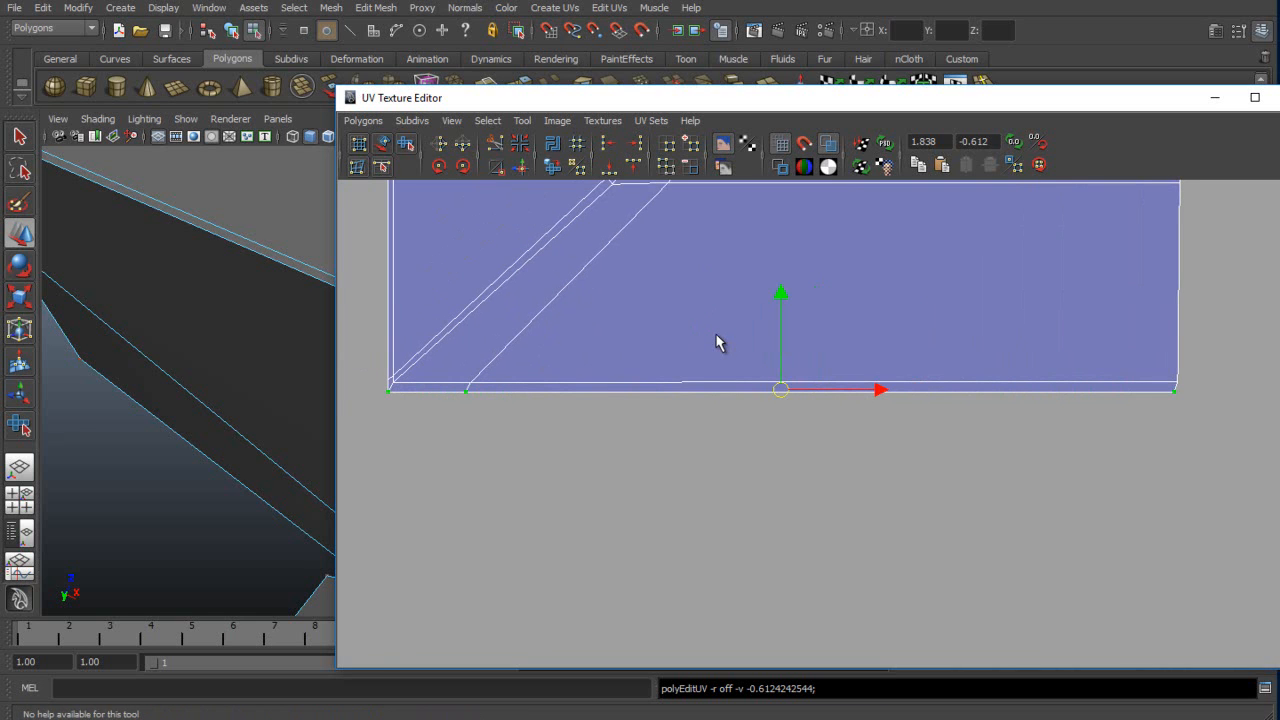
# Select the whole C-shaped shell and move it directly beneath the large leg shell's narrow column.
pyautogui.click(388, 391)
pyautogui.keyDown('alt'); pyautogui.moveTo(716, 343); pyautogui.dragTo(500, 343, button='right'); pyautogui.keyUp('alt')
pyautogui.keyDown('alt'); pyautogui.moveTo(716, 343); pyautogui.dragTo(525, 317, button='middle'); pyautogui.keyUp('alt')
pyautogui.keyDown('ctrl'); pyautogui.moveTo(716, 343); pyautogui.dragTo(716, 420, button='right'); pyautogui.keyUp('ctrl')
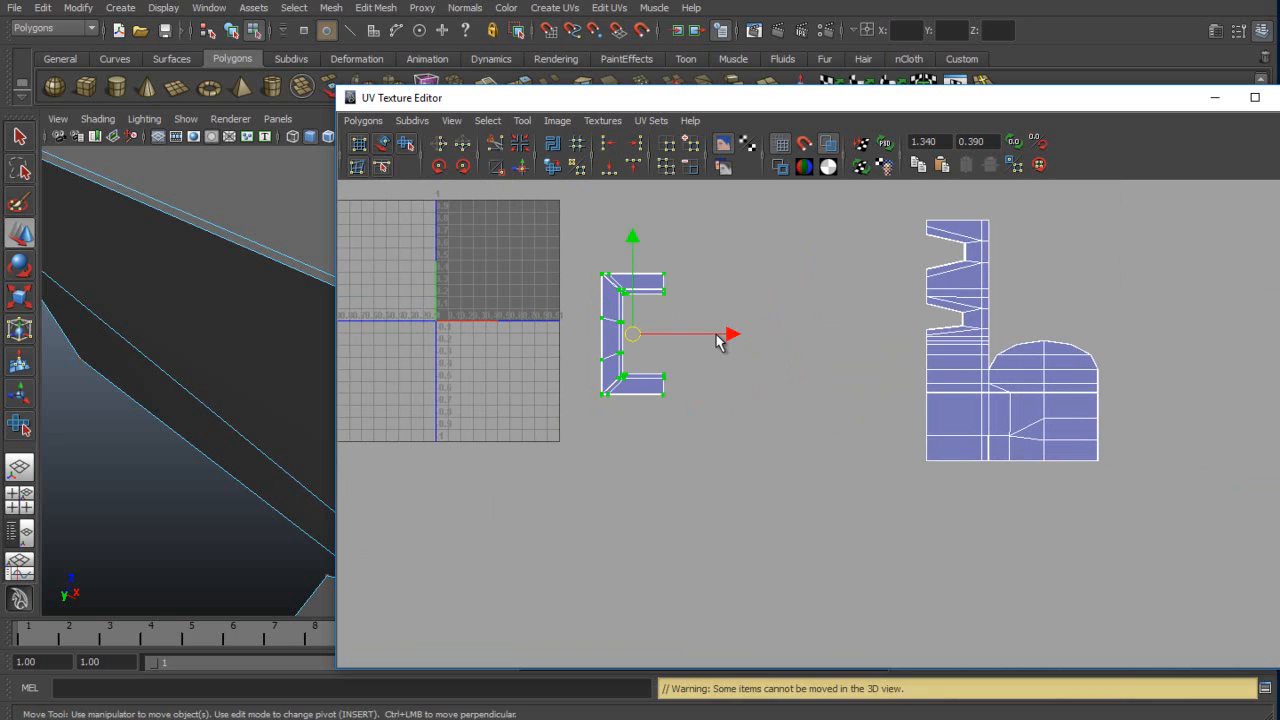
pyautogui.moveTo(632, 334); pyautogui.dragTo(958, 527)
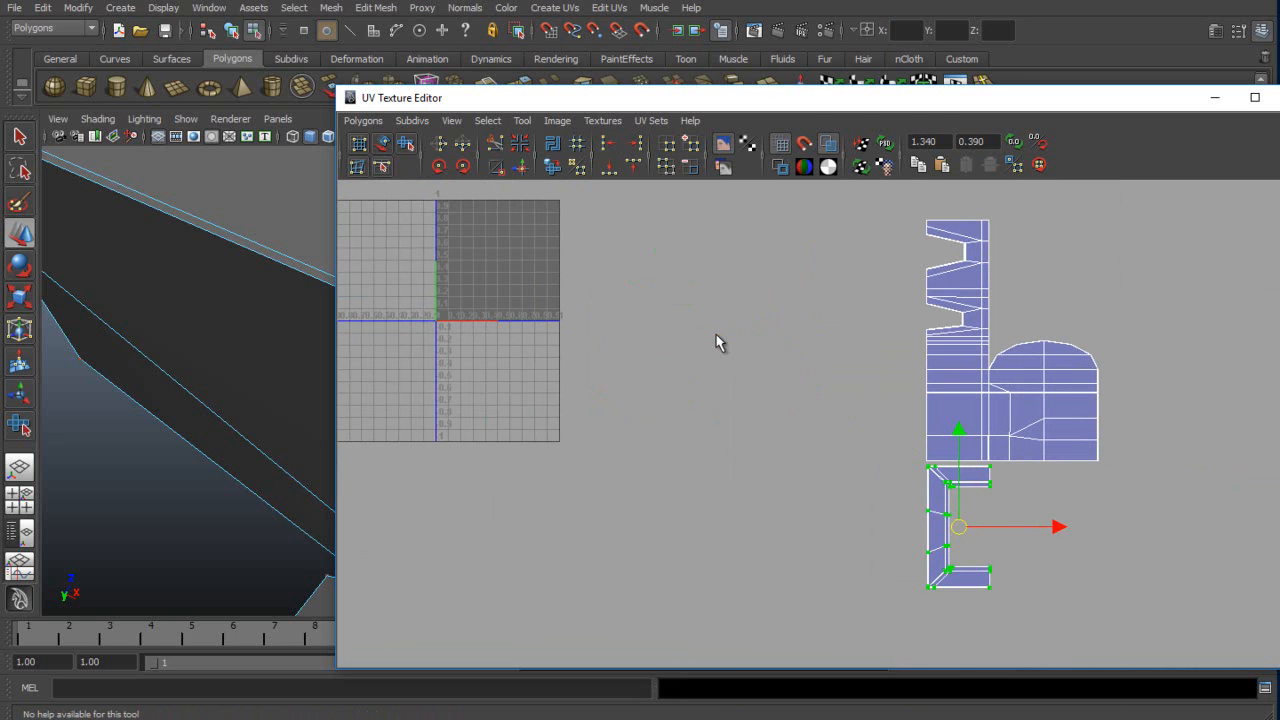
# Examine the leg model in the viewport to see how the C-shaped part's orientation matches the leg's side.
pyautogui.moveTo(602, 100); pyautogui.dragTo(776, 116)
pyautogui.scroll(-6, 290, 370)
pyautogui.keyDown('alt'); pyautogui.moveTo(290, 370); pyautogui.dragTo(302, 470, button='middle'); pyautogui.keyUp('alt')
pyautogui.scroll(3, 302, 470)
pyautogui.scroll(-3, 290, 370)
pyautogui.keyDown('alt'); pyautogui.moveTo(290, 370); pyautogui.dragTo(400, 300); pyautogui.keyUp('alt')
pyautogui.scroll(1, 400, 300)
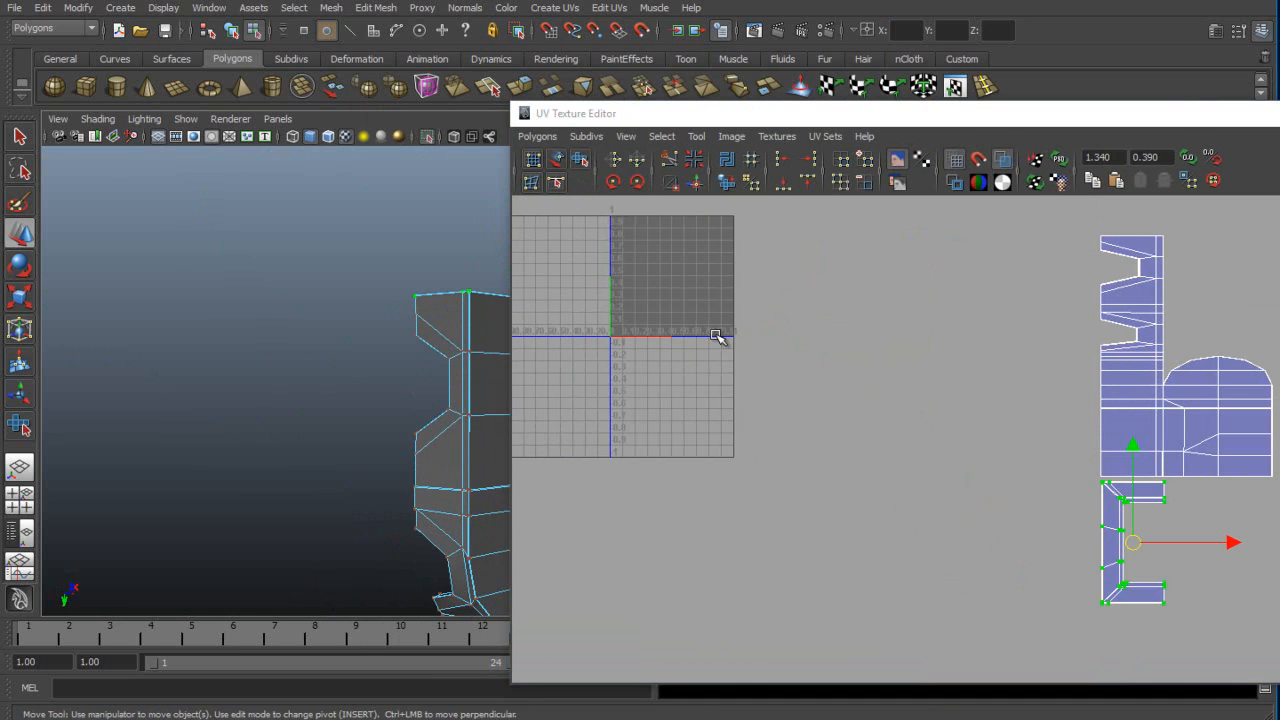
pyautogui.moveTo(640, 113); pyautogui.dragTo(908, 144)
pyautogui.scroll(-5, 717, 337)
pyautogui.keyDown('alt'); pyautogui.moveTo(717, 337); pyautogui.dragTo(717, 338); pyautogui.keyUp('alt')
# Flip the C-shaped shell horizontally and keep it selected beneath the large leg shell.
pyautogui.moveTo(908, 144); pyautogui.dragTo(439, 33)
pyautogui.scroll(4, 1076, 440)
pyautogui.keyDown('alt'); pyautogui.moveTo(1076, 440); pyautogui.dragTo(698, 365, button='middle'); pyautogui.keyUp('alt')
pyautogui.rightClick(698, 365)
pyautogui.moveTo(698, 365); pyautogui.dragTo(764, 365, button='right')
pyautogui.click(754, 424)
pyautogui.keyDown('alt'); pyautogui.moveTo(754, 424); pyautogui.dragTo(784, 277, button='middle'); pyautogui.keyUp('alt')
pyautogui.moveTo(784, 277); pyautogui.dragTo(877, 265, button='right')
pyautogui.moveTo(848, 256); pyautogui.dragTo(804, 288)
pyautogui.click(461, 57)
pyautogui.click(490, 117)
pyautogui.press('g')
pyautogui.press('g')
pyautogui.press('g')
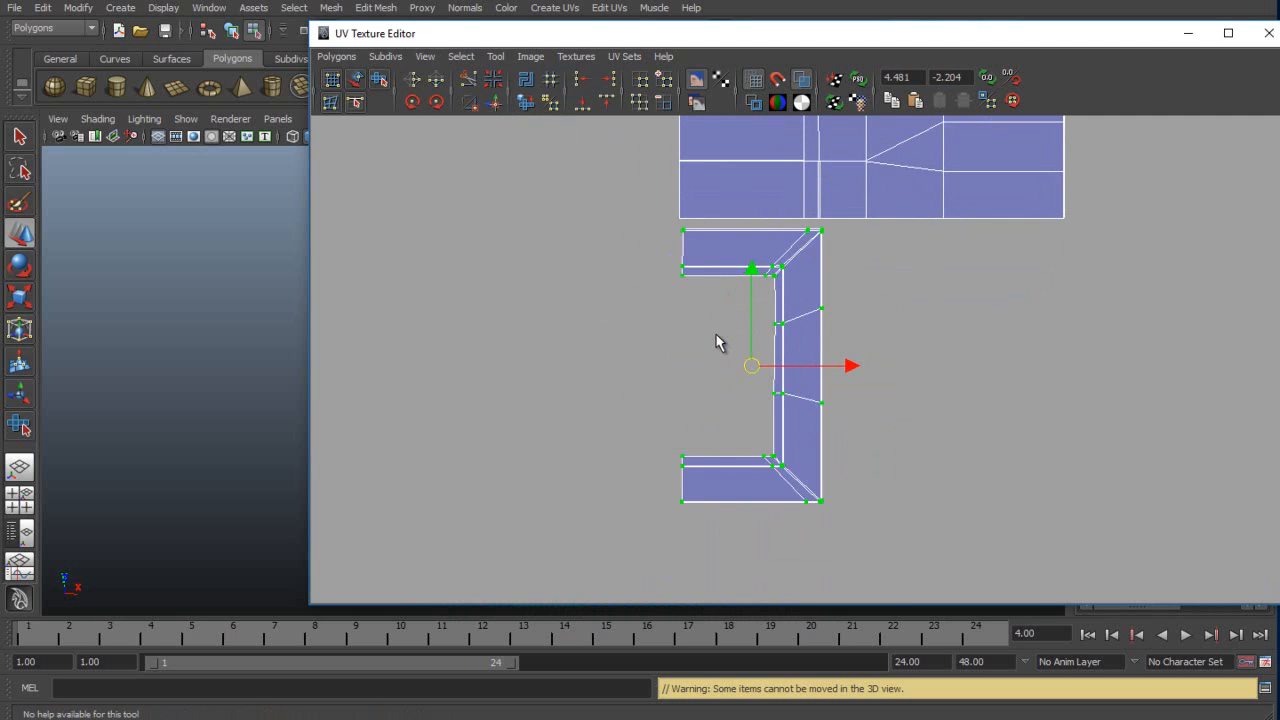
# Select the facing border edges and use Move and Sew to join the C-shaped shell to the large leg shell.
pyautogui.scroll(-5, 716, 335)
pyautogui.scroll(5, 716, 343)
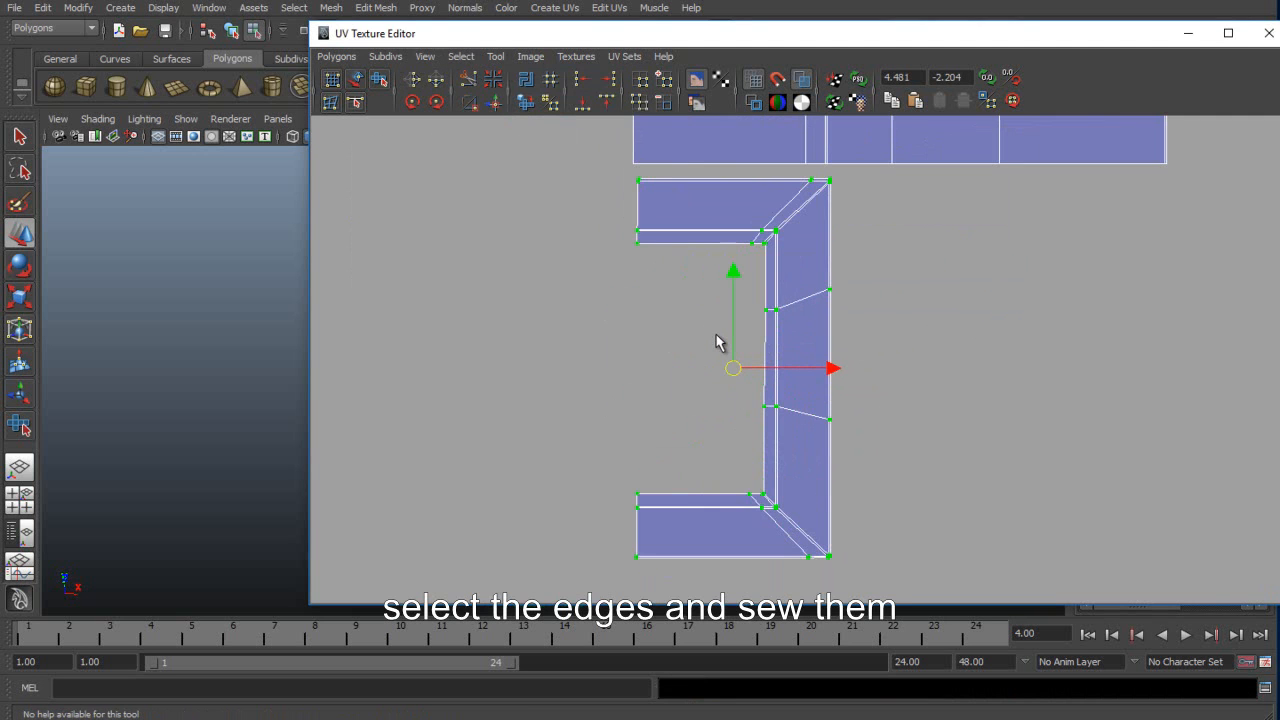
pyautogui.keyDown('shift'); pyautogui.moveTo(716, 336); pyautogui.dragTo(712, 336, button='middle'); pyautogui.keyUp('shift')
pyautogui.scroll(5, 716, 343)
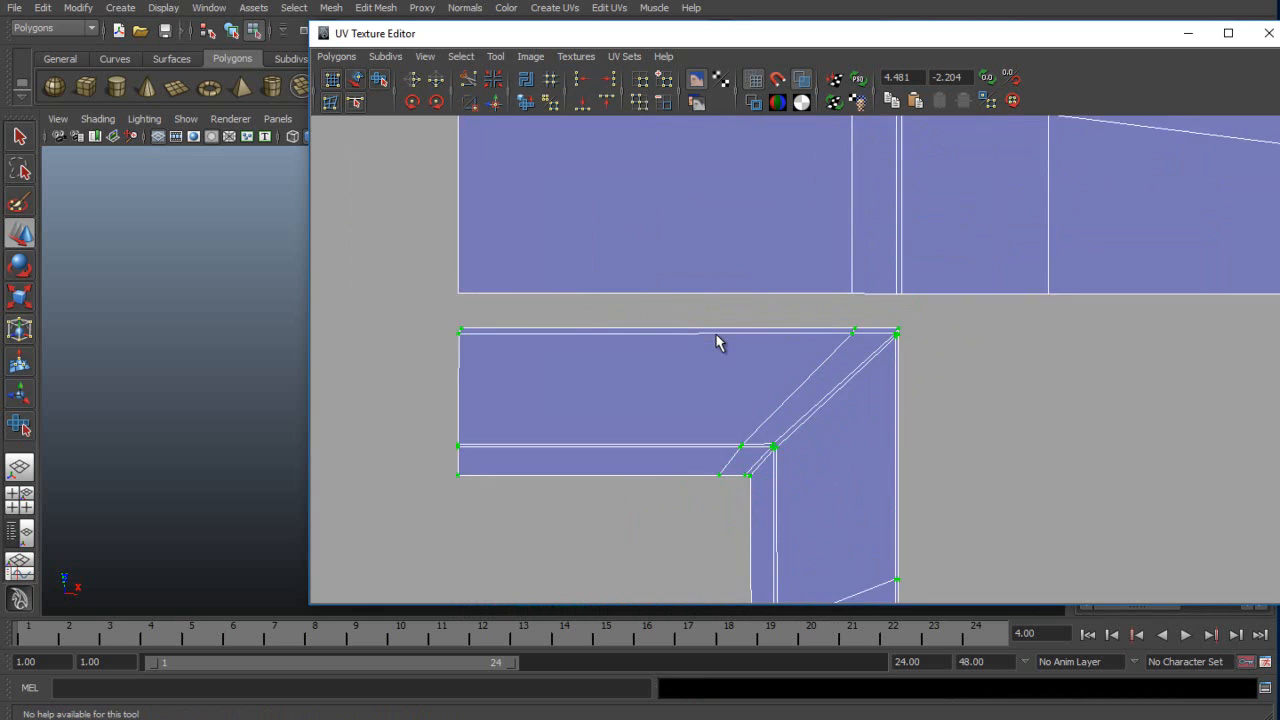
pyautogui.click(716, 343)
pyautogui.scroll(4, 716, 343)
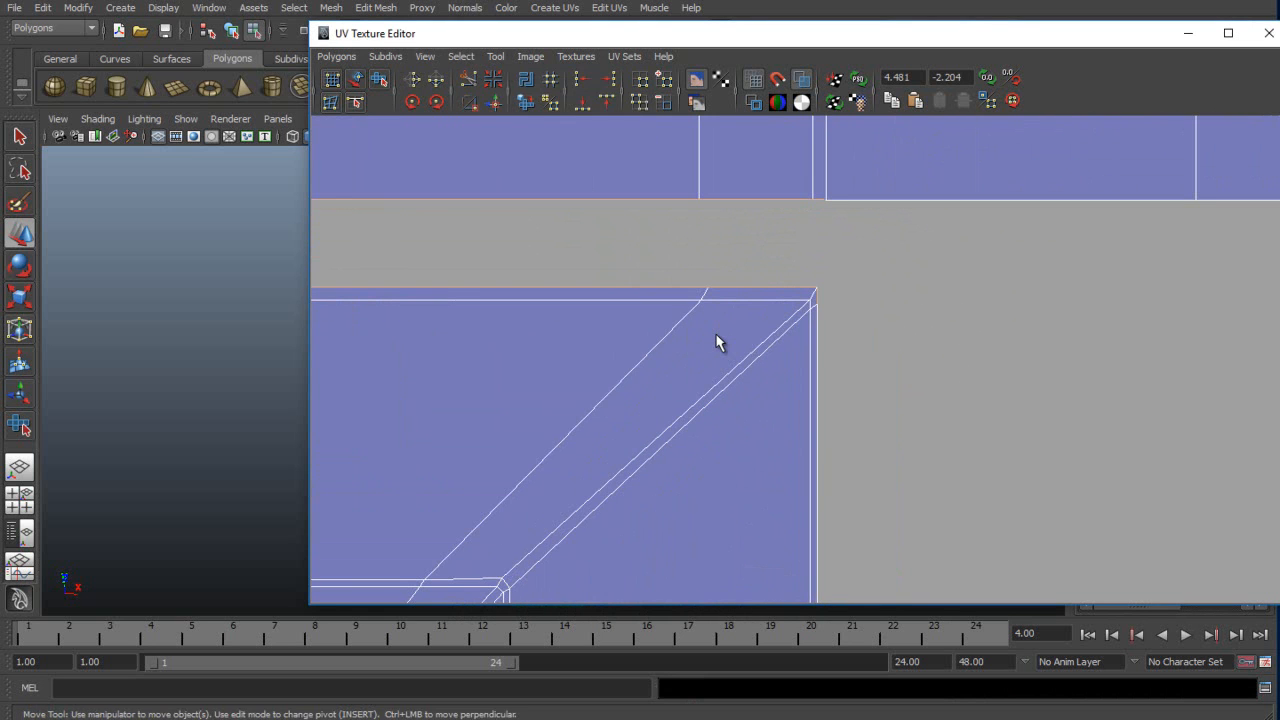
pyautogui.hotkey('ctrl', 'z')
pyautogui.hotkey('ctrl', 'z')
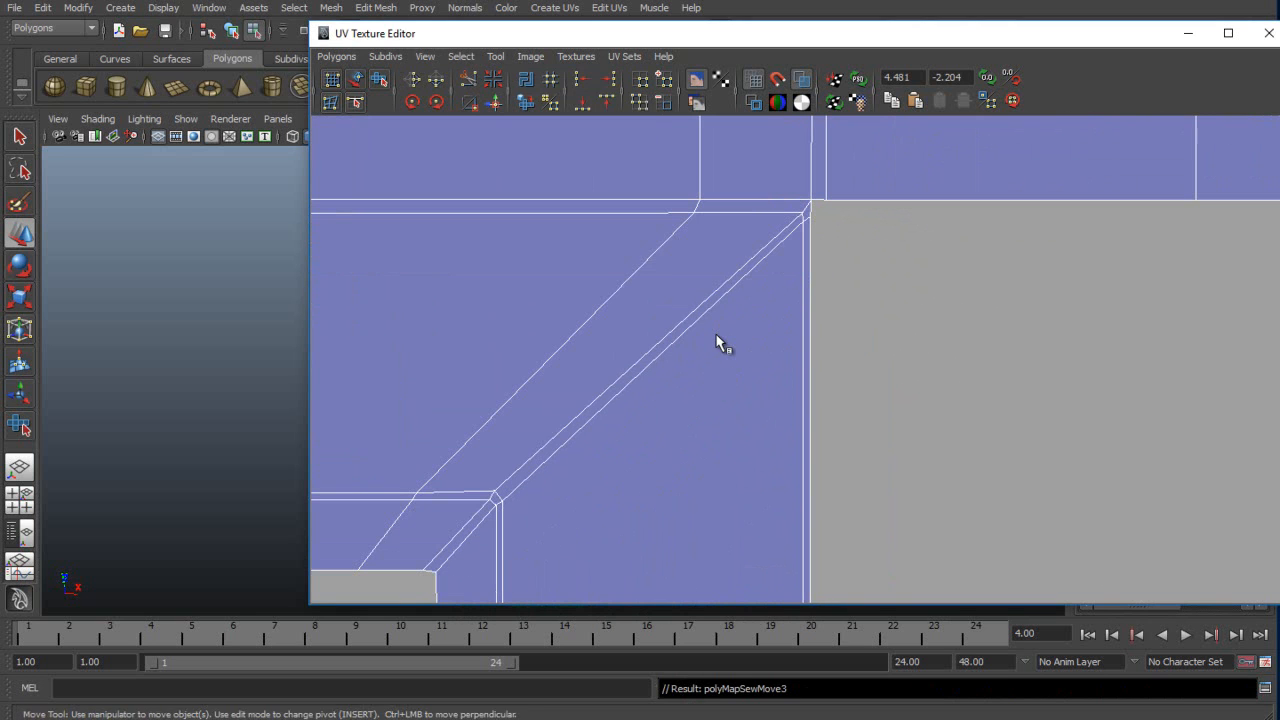
pyautogui.press('space')
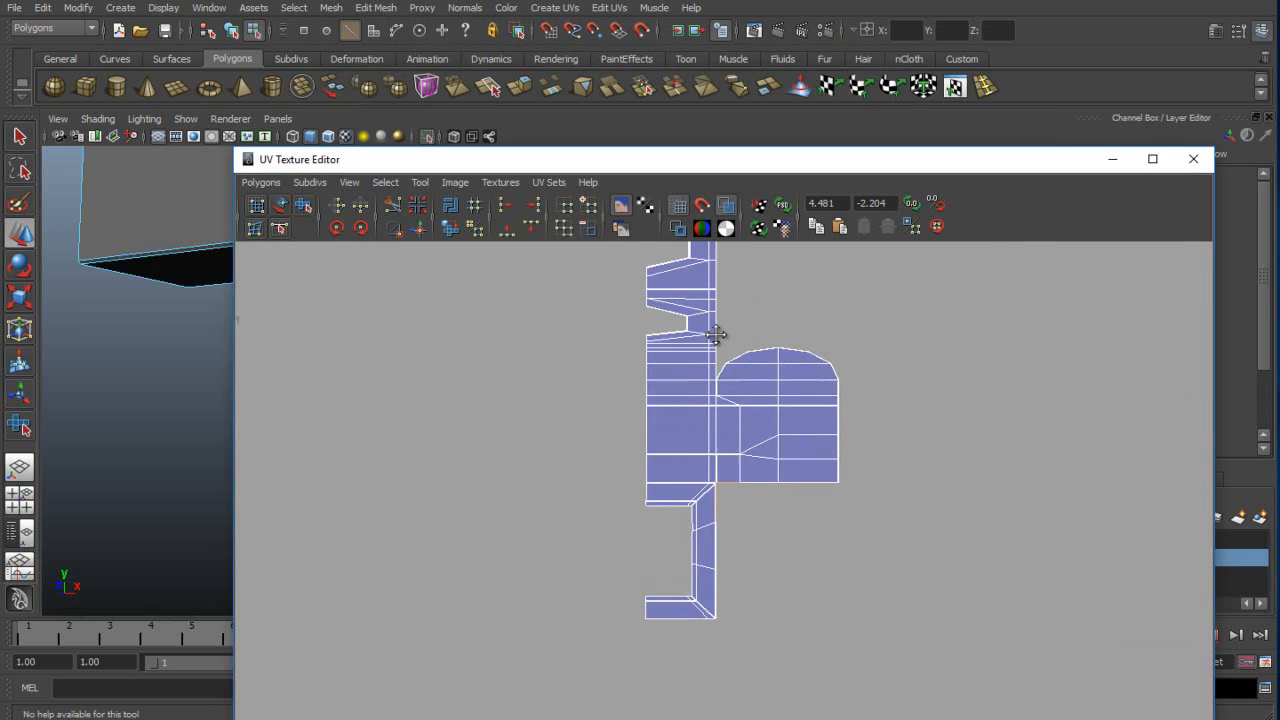
# Return the leg to object mode, snap its pivot to the open inner edge, and minimize the UV Texture Editor.
pyautogui.scroll(6, 716, 342)
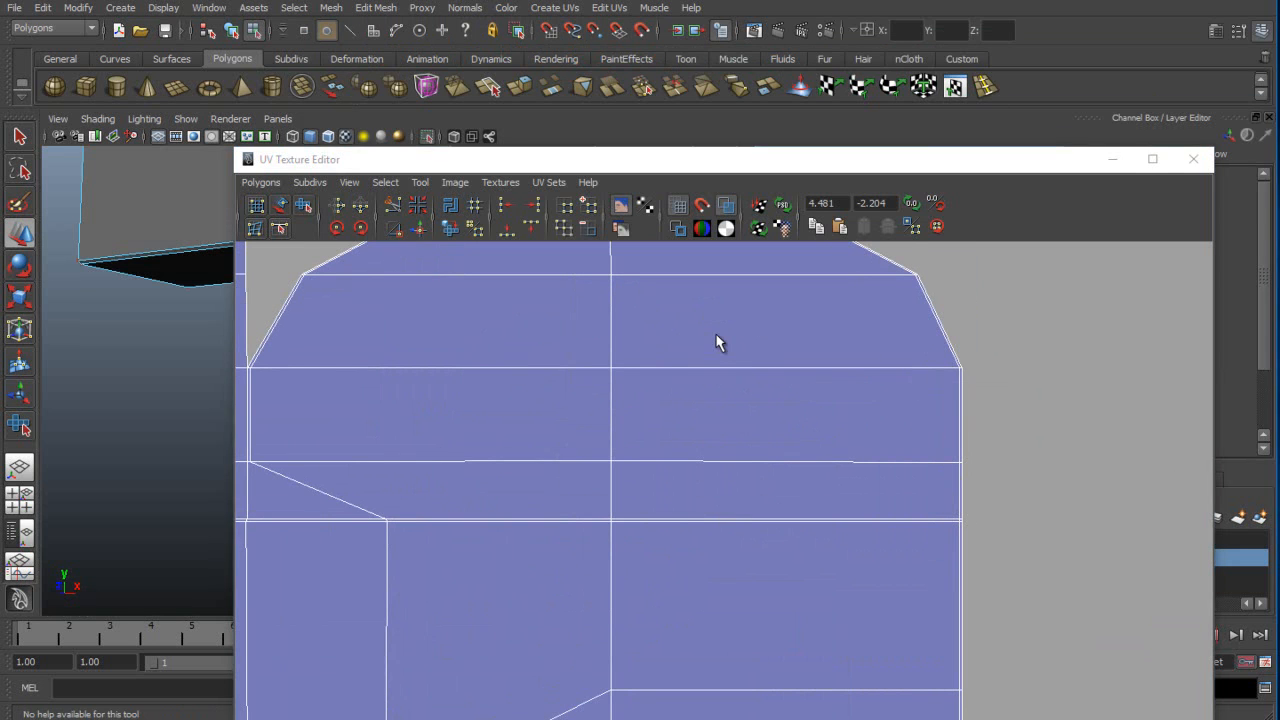
pyautogui.press('w')
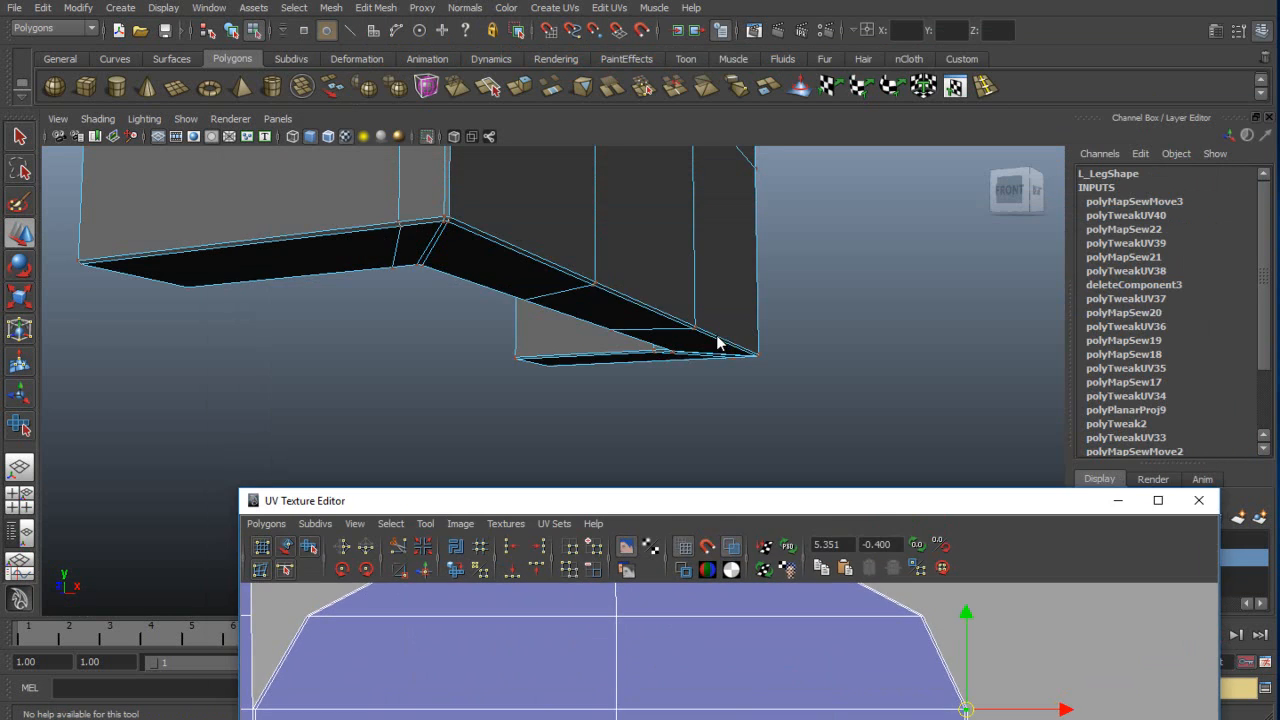
pyautogui.keyDown('alt'); pyautogui.moveTo(717, 337); pyautogui.dragTo(717, 336); pyautogui.keyUp('alt')
pyautogui.scroll(-8, 717, 337)
pyautogui.press('F8')
pyautogui.press('f')
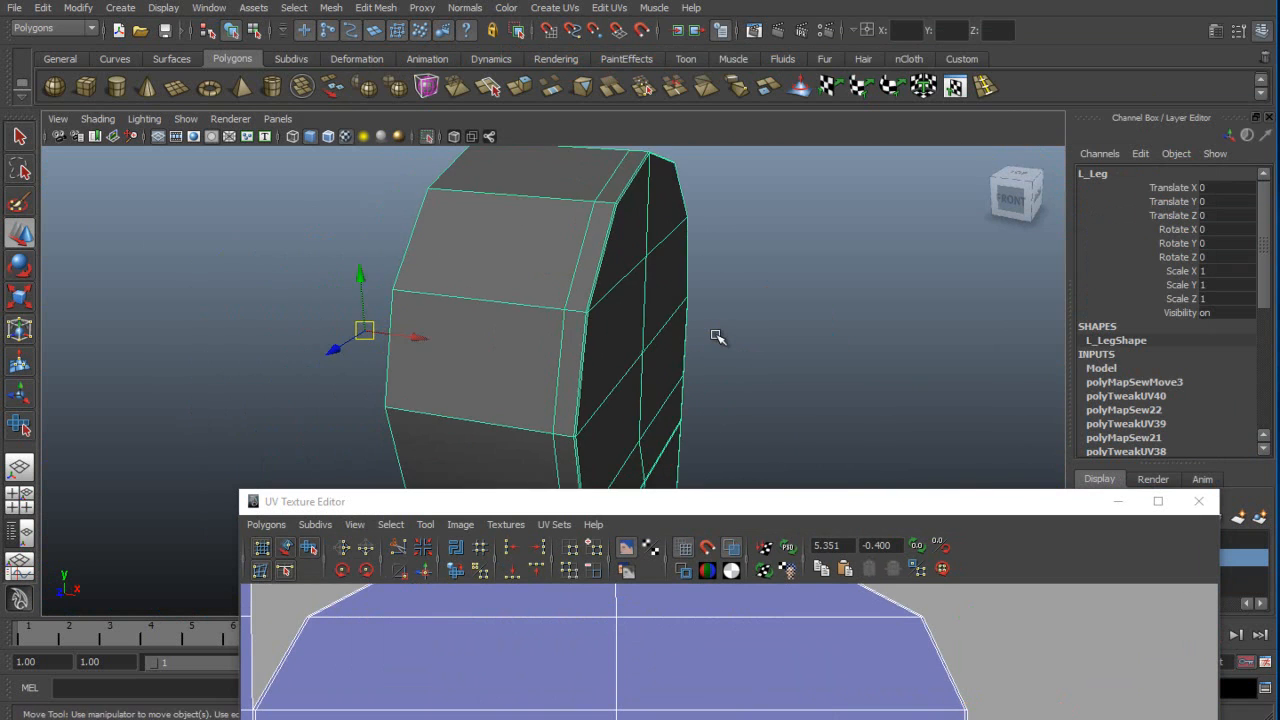
pyautogui.scroll(-5, 716, 335)
pyautogui.keyDown('alt'); pyautogui.moveTo(716, 335); pyautogui.dragTo(716, 335); pyautogui.keyUp('alt')
pyautogui.press('d')
pyautogui.press('v')
pyautogui.moveTo(716, 335); pyautogui.dragTo(716, 335, button='middle')
pyautogui.click(1118, 501)
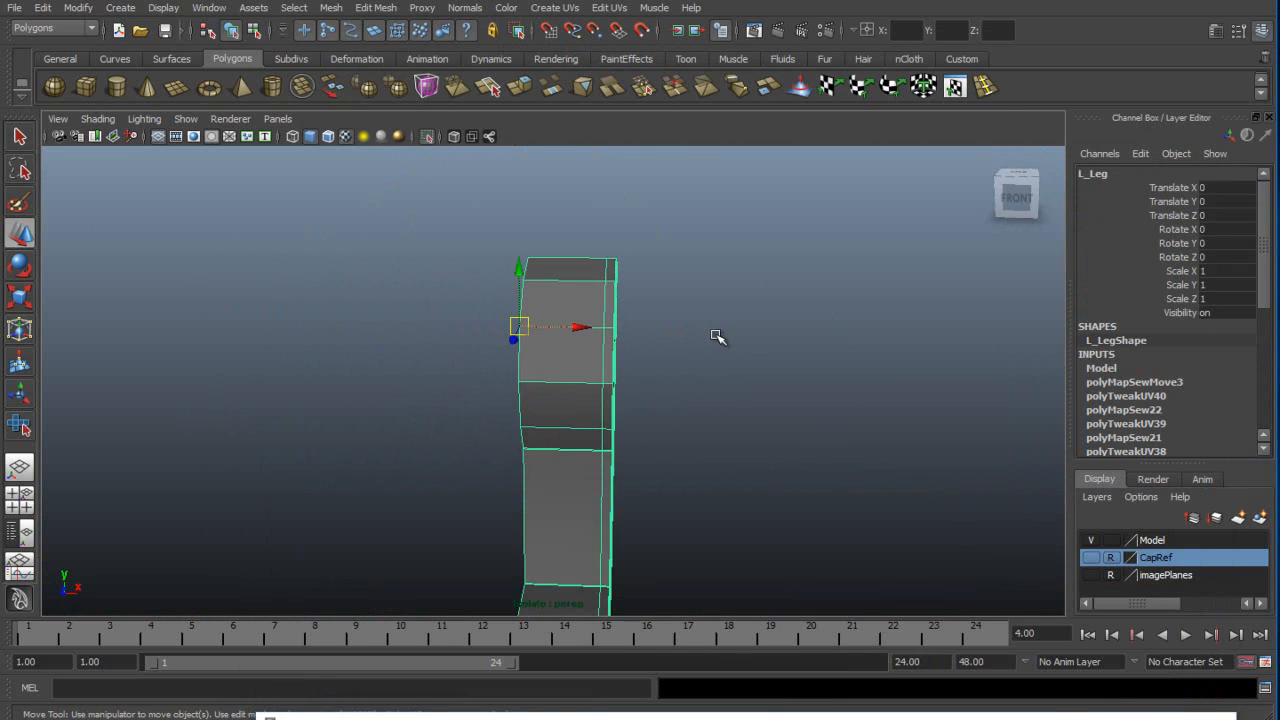
# Enable Auto Load New Objects for the viewport's isolated selection.
pyautogui.click(186, 119)
pyautogui.moveTo(221, 145)
pyautogui.click(371, 154)
pyautogui.click(186, 119)
pyautogui.click(186, 119)
pyautogui.click(371, 154)
pyautogui.click(186, 119)
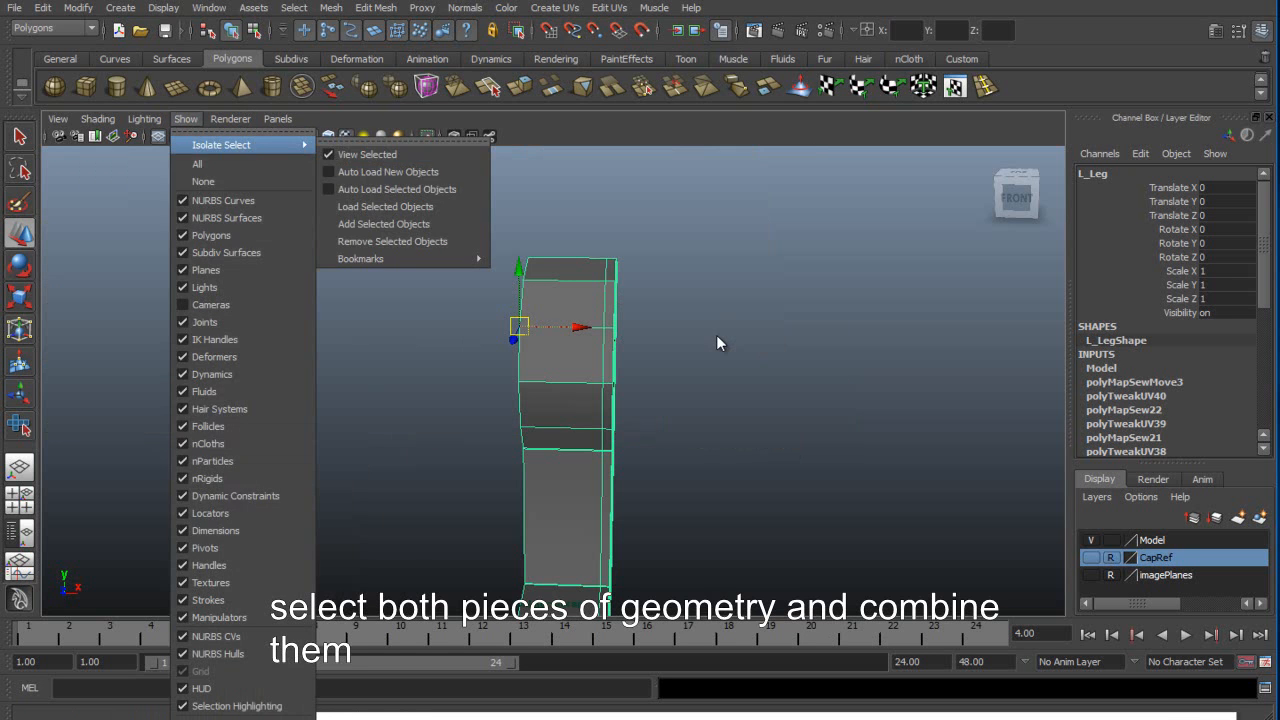
pyautogui.click(385, 173)
# Duplicate the leg half and mirror the copy by setting its Scale X to -1.
pyautogui.hotkey('ctrl', 'd')
pyautogui.moveTo(716, 336)
pyautogui.keyDown('alt'); pyautogui.mouseDown()
pyautogui.moveTo(696, 338)
pyautogui.moveTo(736, 336)
pyautogui.mouseUp(); pyautogui.keyUp('alt')
pyautogui.click(1234, 271)
pyautogui.write('-1')
pyautogui.press('Return')
# Combine both leg halves into one mesh and turn on the border edges display.
pyautogui.keyDown('shift'); pyautogui.click(580, 345); pyautogui.keyUp('shift')
pyautogui.click(98, 119)
pyautogui.click(135, 288)
pyautogui.click(331, 8)
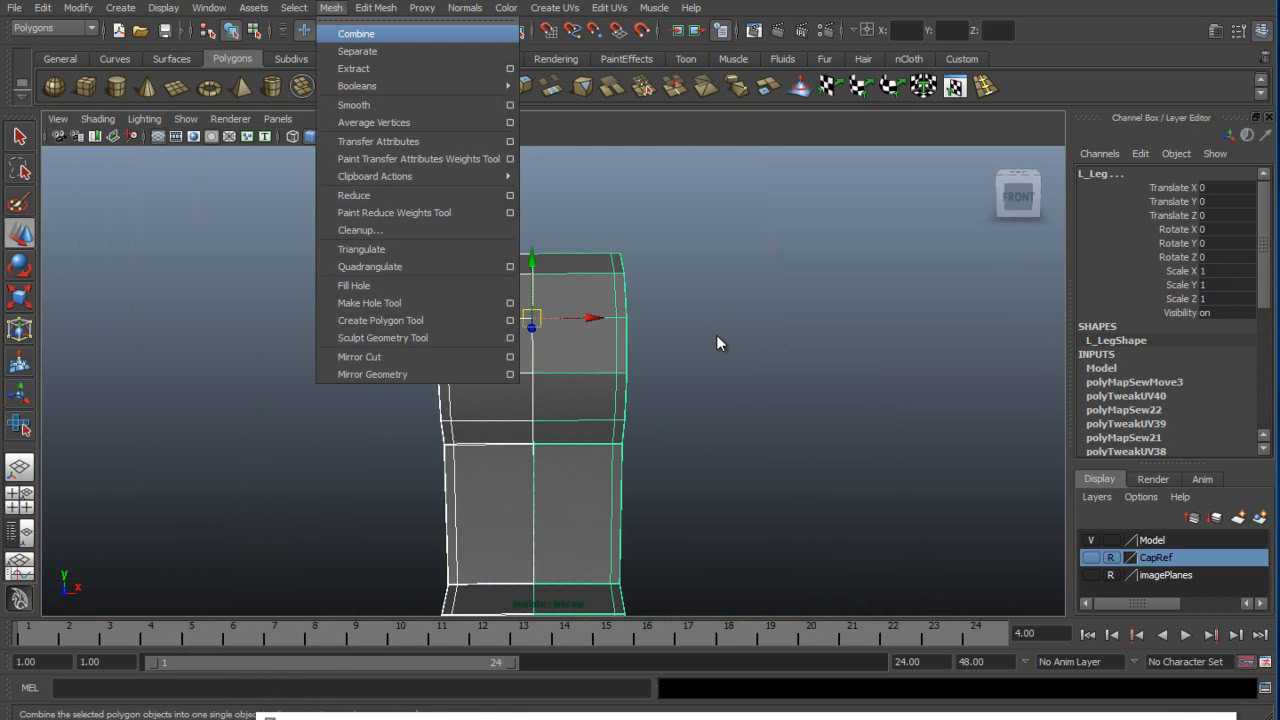
pyautogui.click(356, 34)
pyautogui.moveTo(186, 178)
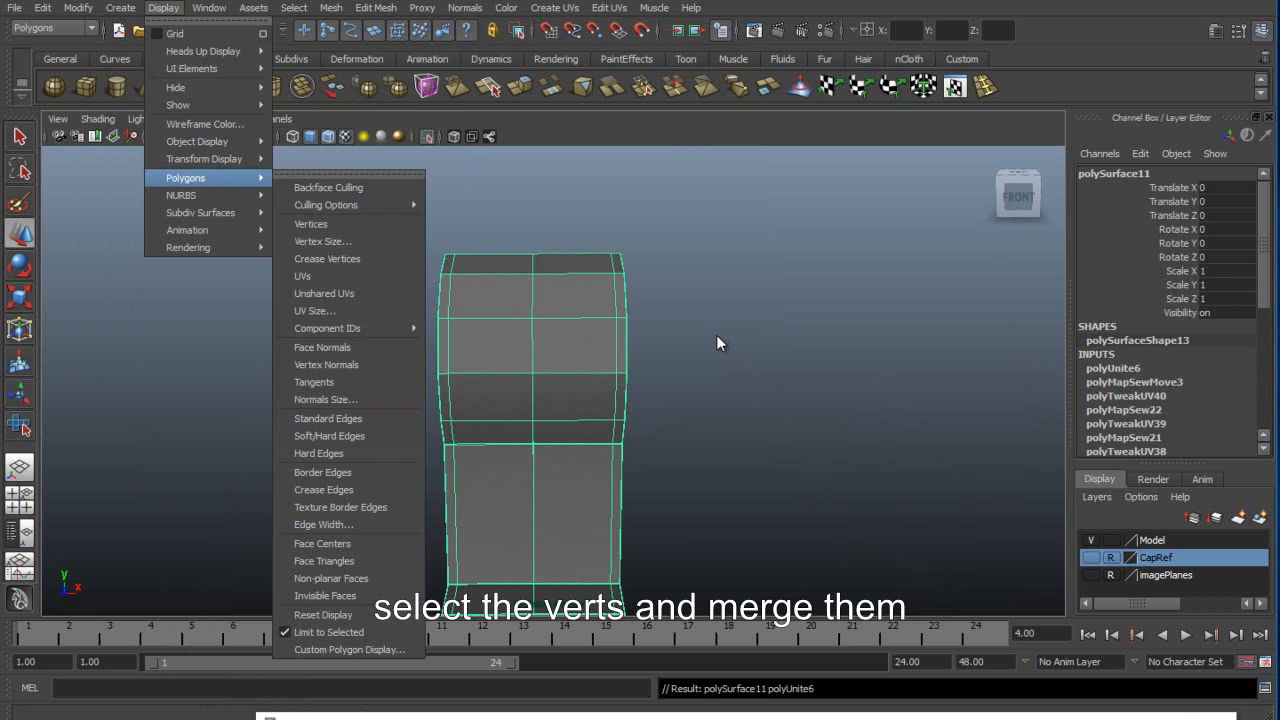
pyautogui.click(318, 471)
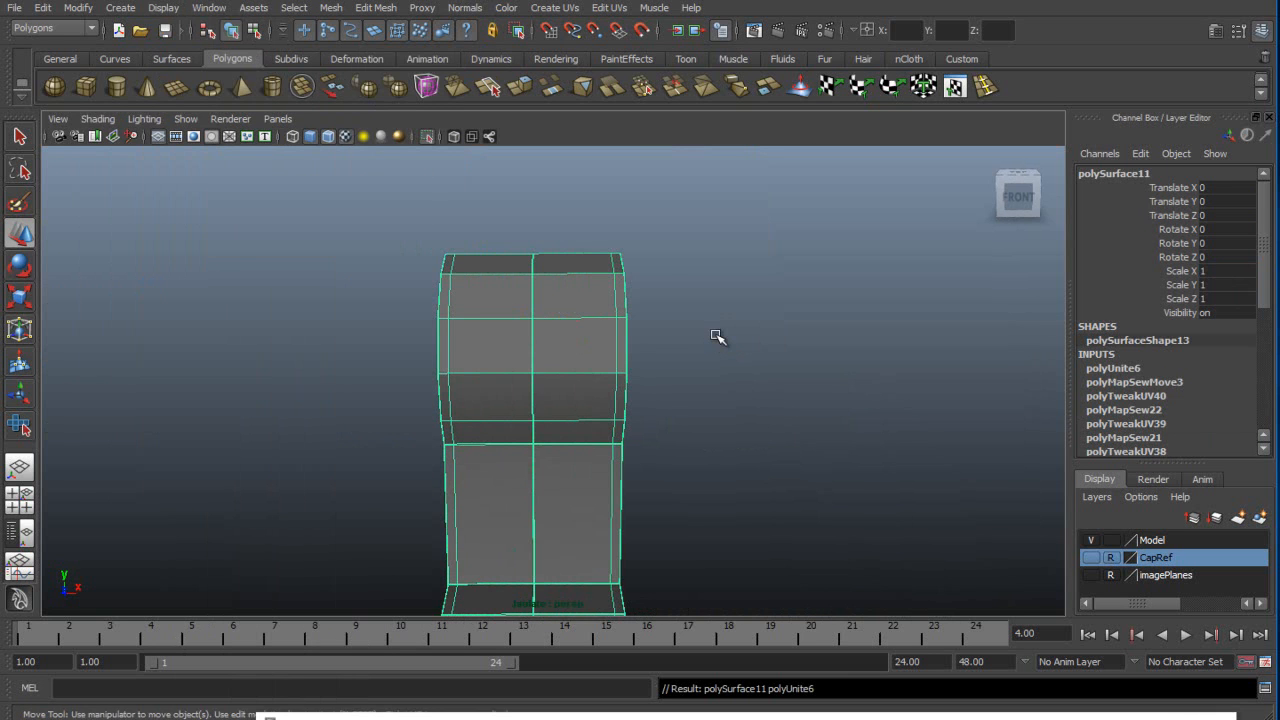
# In the front view, select the vertices along the leg's centre line and merge them.
pyautogui.moveTo(555, 319); pyautogui.dragTo(452, 319, button='right')
pyautogui.press('space')
pyautogui.moveTo(557, 320); pyautogui.dragTo(559, 361)
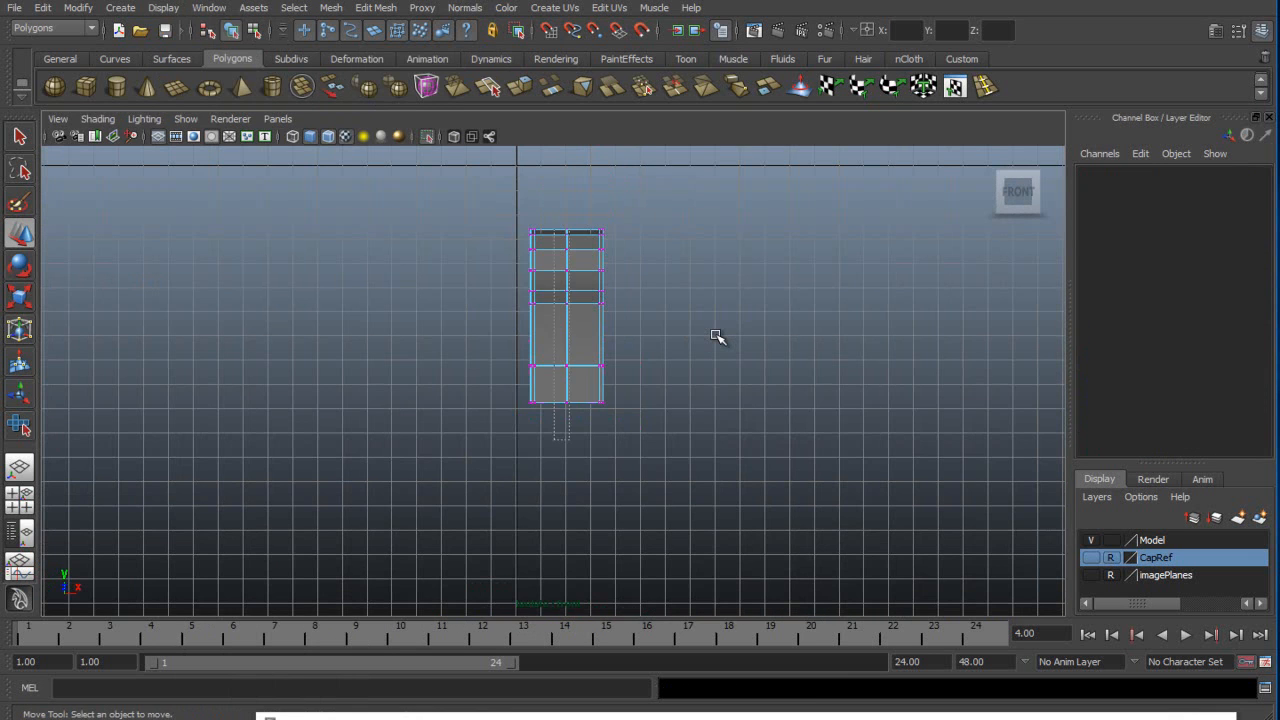
pyautogui.moveTo(554, 212); pyautogui.dragTo(580, 436)
pyautogui.press('g')
pyautogui.scroll(5, 716, 335)
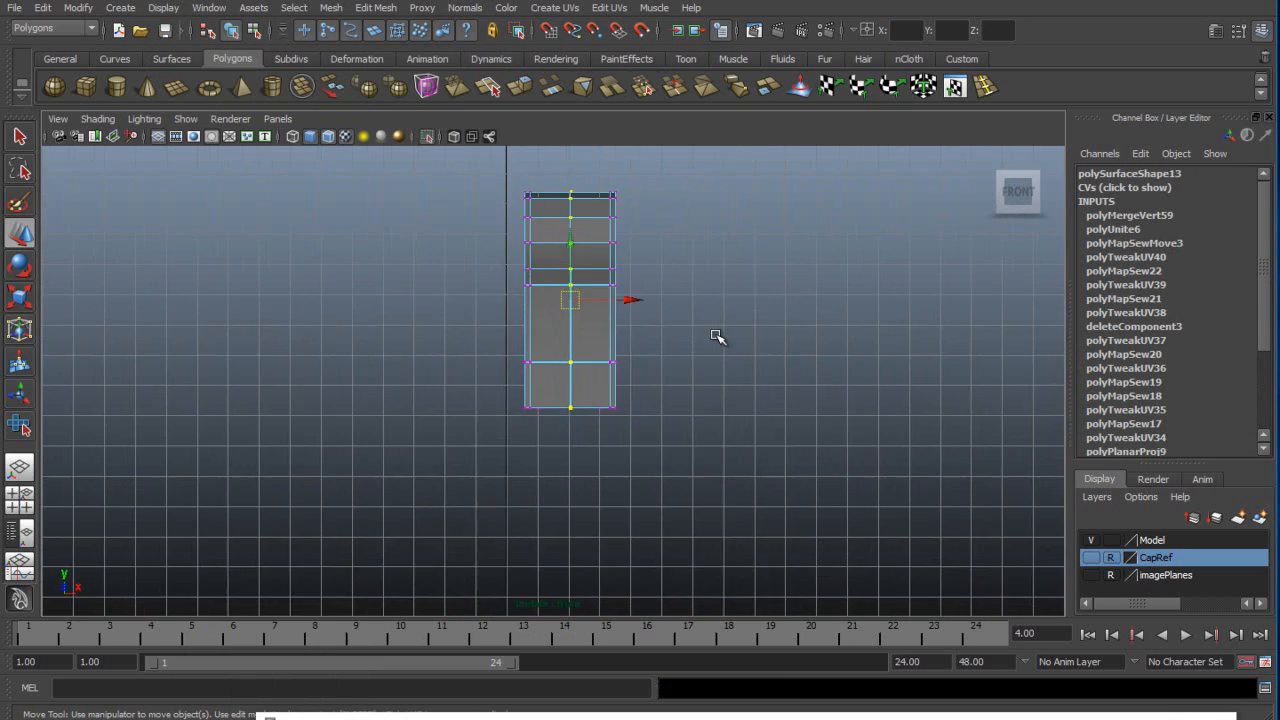
# Check the centre seam in the perspective view and merge its vertices again with a larger threshold.
pyautogui.click(19, 467)
pyautogui.scroll(7, 716, 335)
pyautogui.keyDown('alt'); pyautogui.moveTo(716, 335); pyautogui.dragTo(766, 221, button='middle'); pyautogui.keyUp('alt')
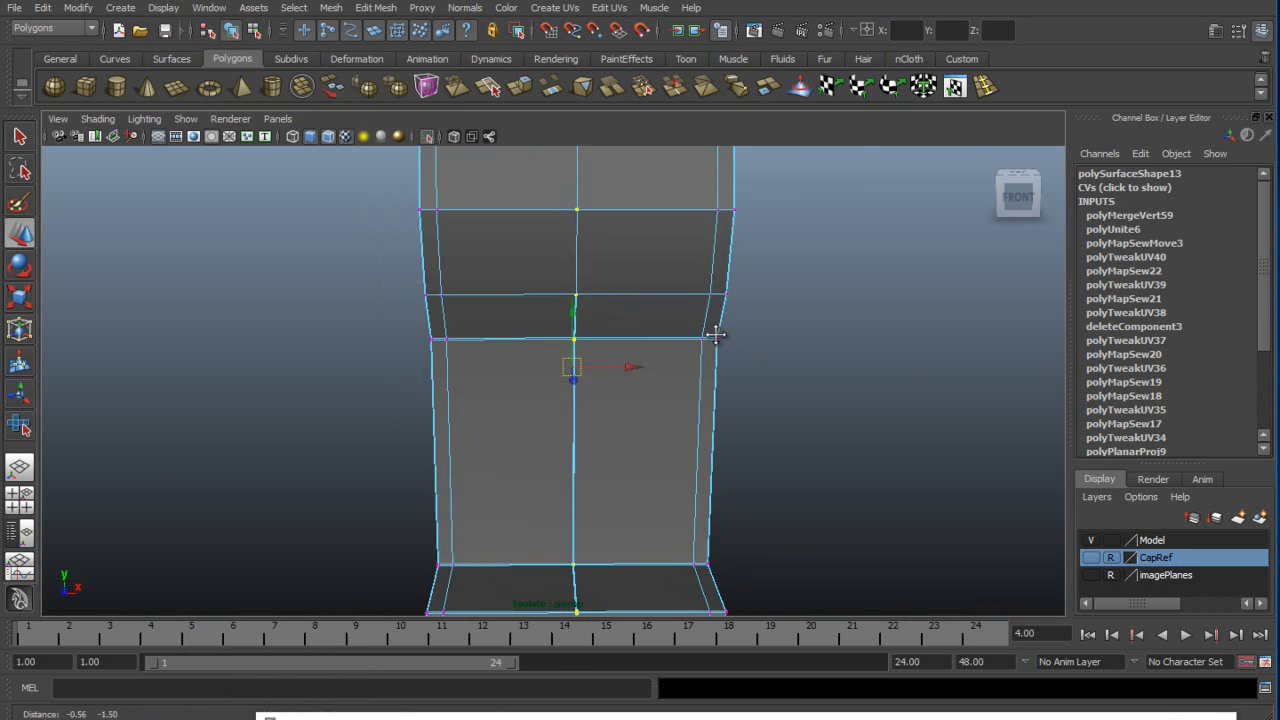
pyautogui.scroll(8, 716, 335)
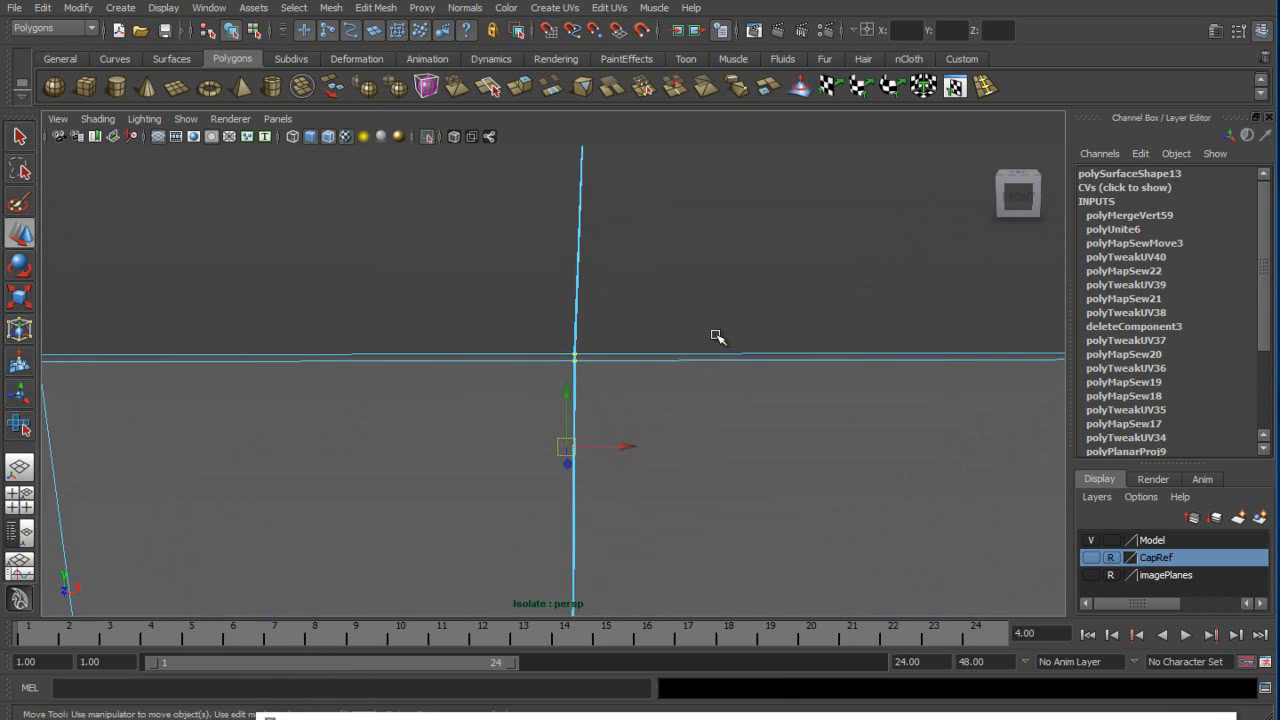
pyautogui.scroll(4, 716, 335)
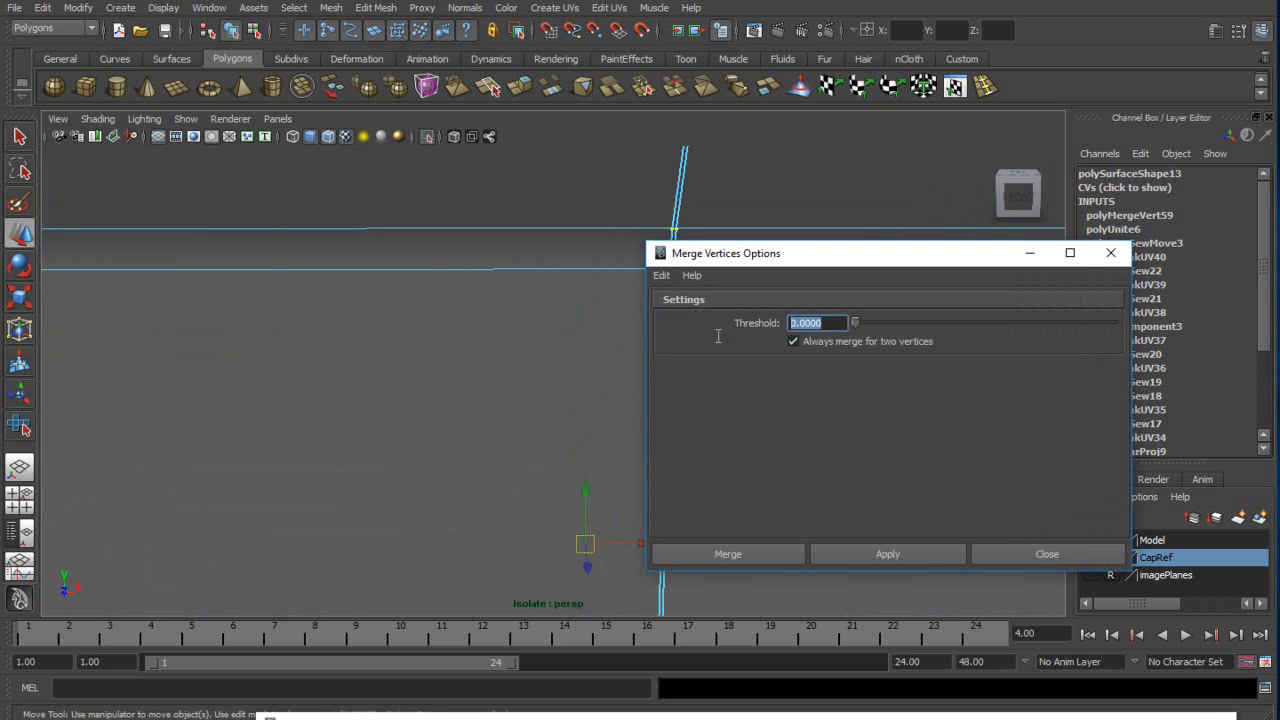
pyautogui.click(710, 312)
pyautogui.press('Return')
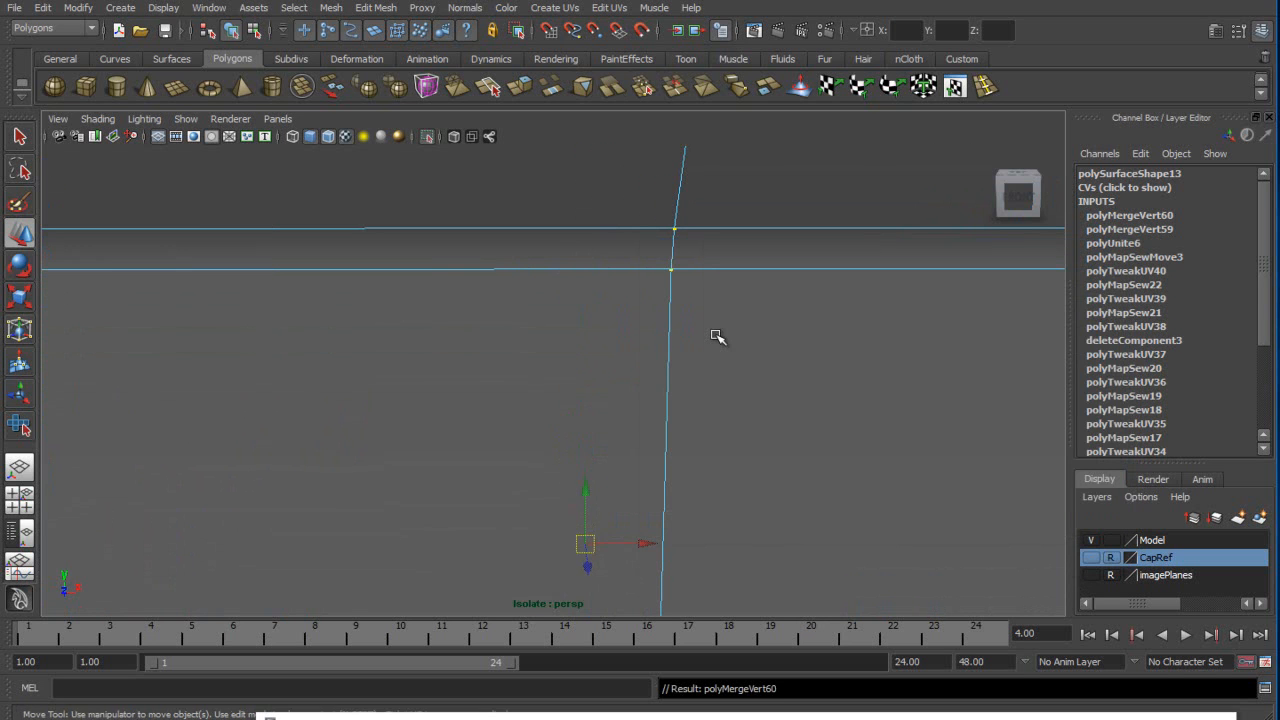
# Undo the last vertex merge, merge the leg's centre-line vertices again and check the seam up close.
pyautogui.hotkey('ctrl', 'z')
pyautogui.press('g')
pyautogui.scroll(-6, 716, 336)
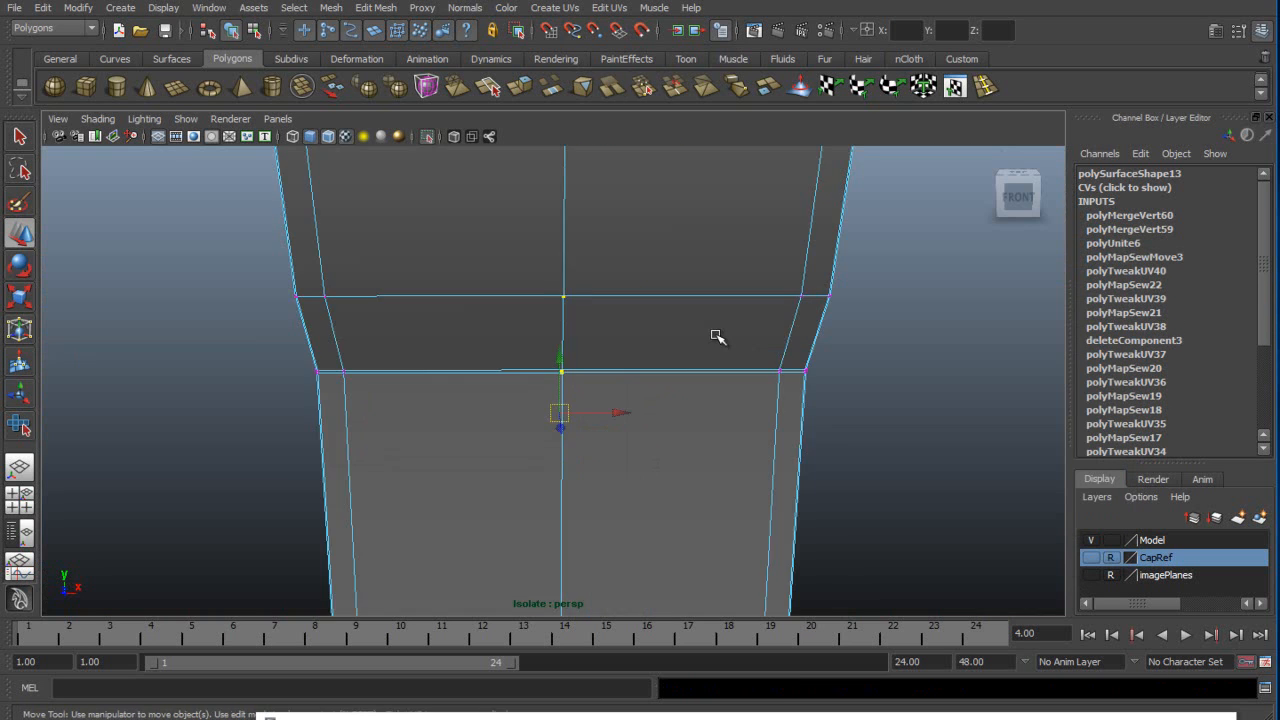
pyautogui.scroll(4, 716, 335)
pyautogui.scroll(4, 716, 336)
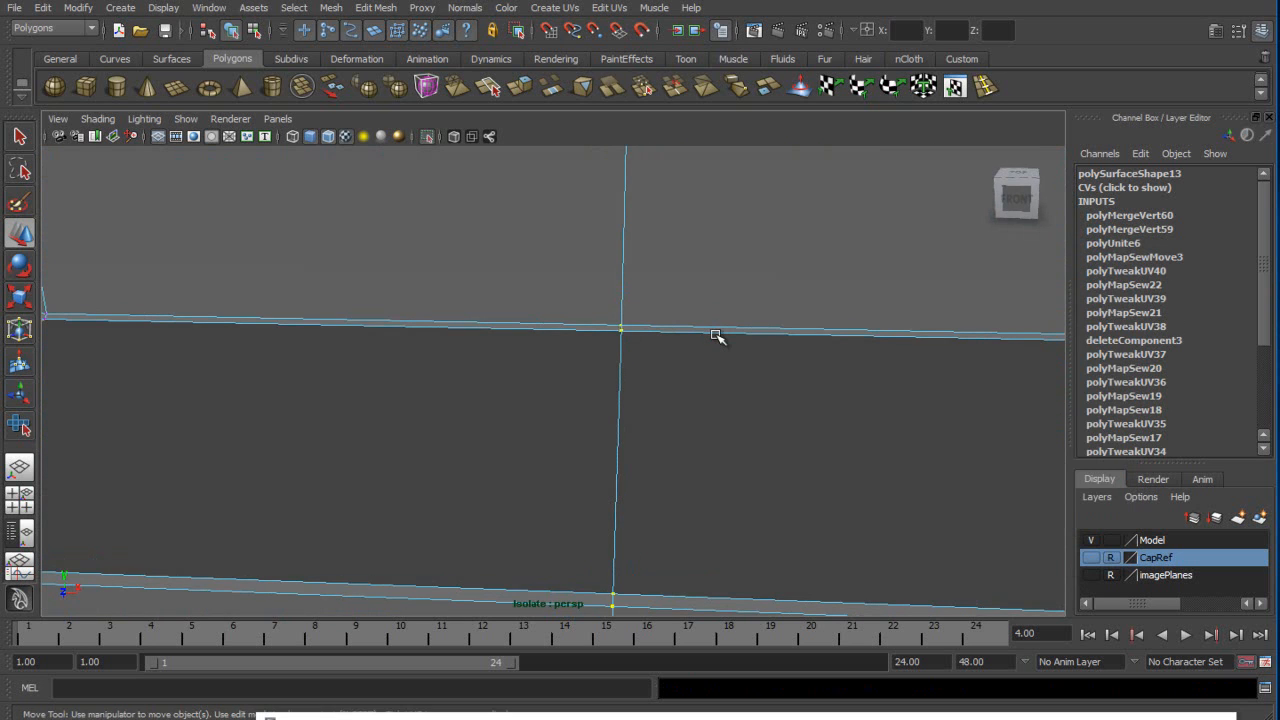
pyautogui.click(716, 335)
pyautogui.scroll(-8, 716, 335)
pyautogui.keyDown('alt'); pyautogui.moveTo(716, 335); pyautogui.dragTo(717, 336); pyautogui.keyUp('alt')
pyautogui.click(716, 335)
# Toggle the border edges display on the combined leg to check the centre seam for open edges.
pyautogui.click(163, 8)
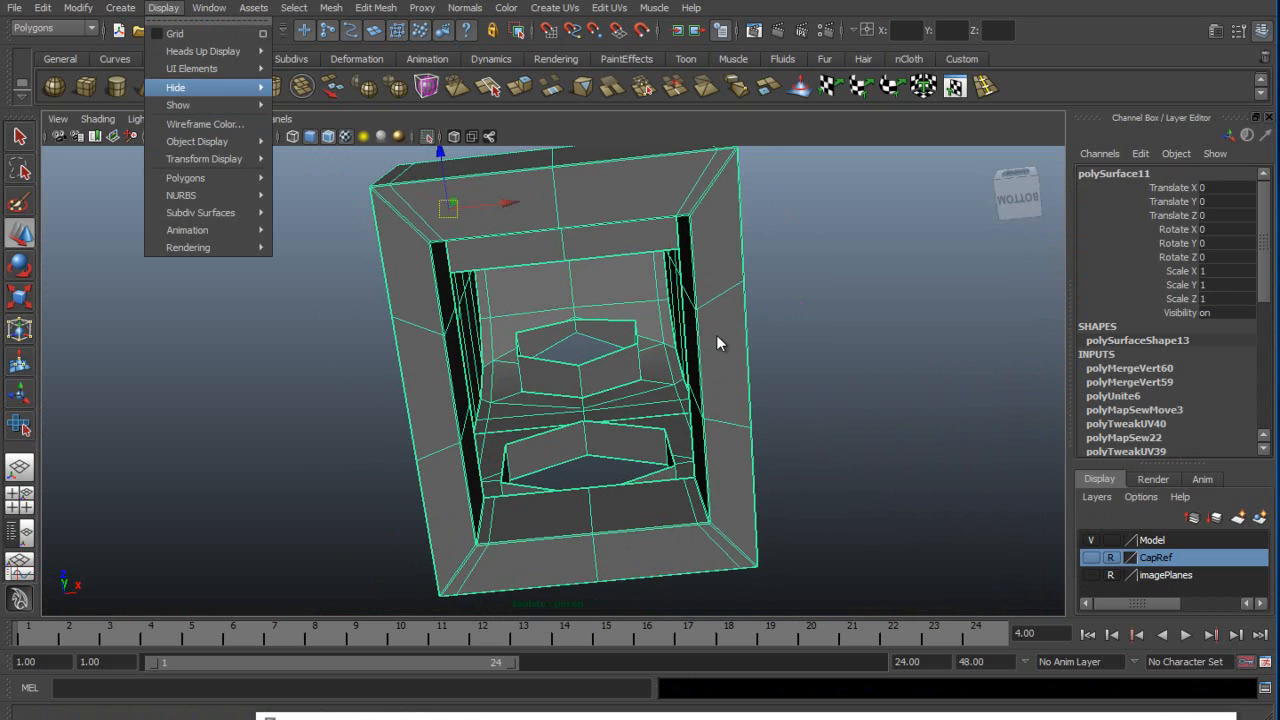
pyautogui.moveTo(209, 8)
pyautogui.moveTo(163, 8)
pyautogui.moveTo(187, 178)
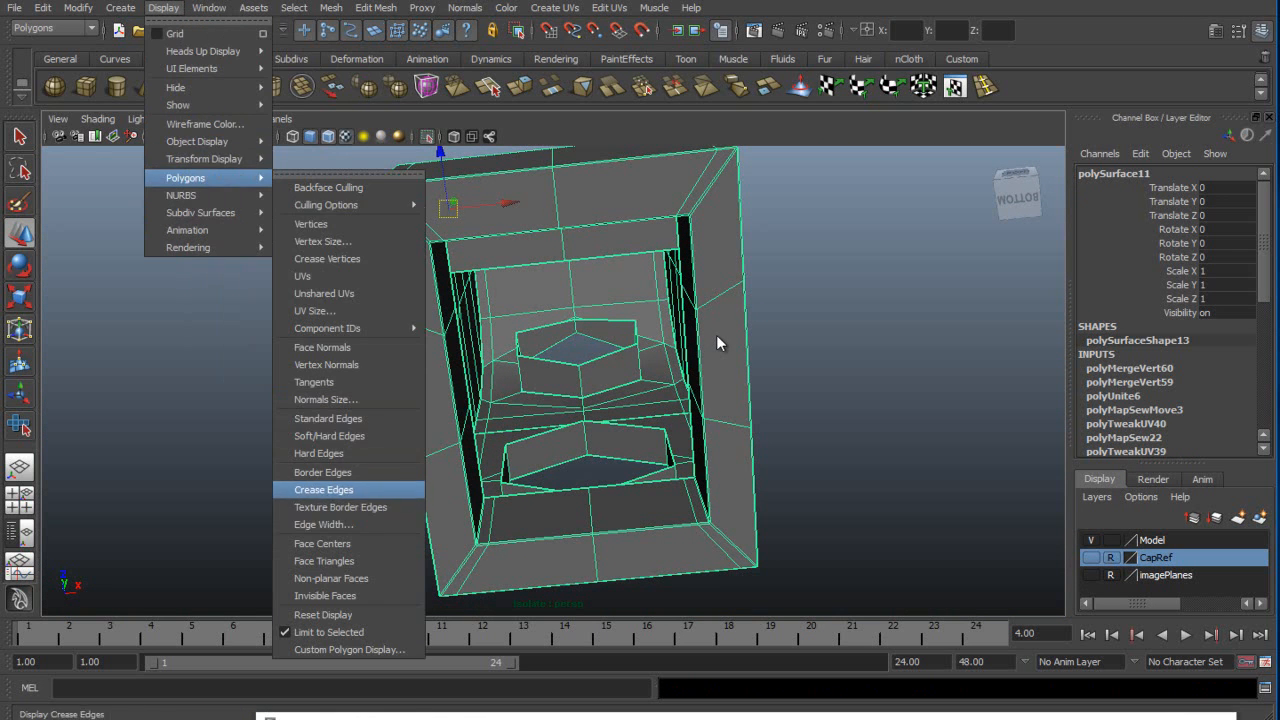
pyautogui.click(322, 473)
pyautogui.click(163, 8)
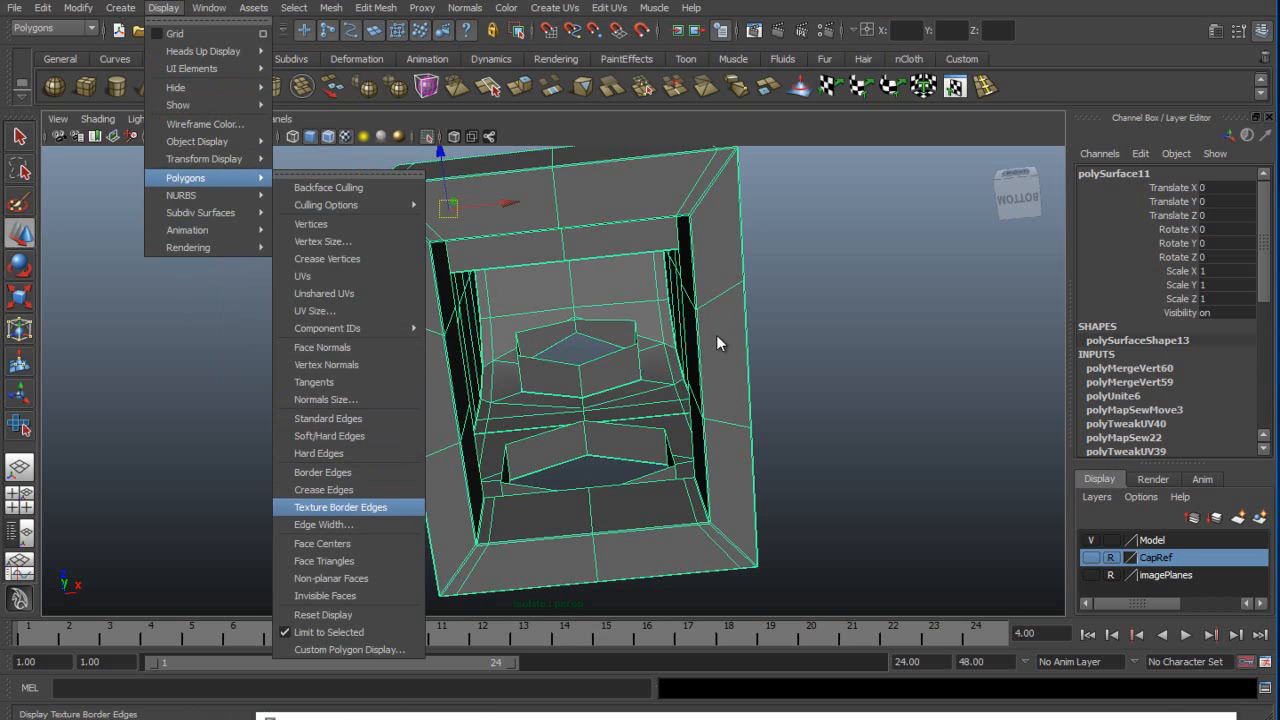
pyautogui.click(322, 473)
# Preview the combined leg in smooth mesh display and return it to the unsmoothed display.
pyautogui.keyDown('alt'); pyautogui.moveTo(717, 336); pyautogui.dragTo(600, 320); pyautogui.keyUp('alt')
pyautogui.press('3')
pyautogui.scroll(-5, 716, 335)
pyautogui.click(716, 336)
pyautogui.press('1')
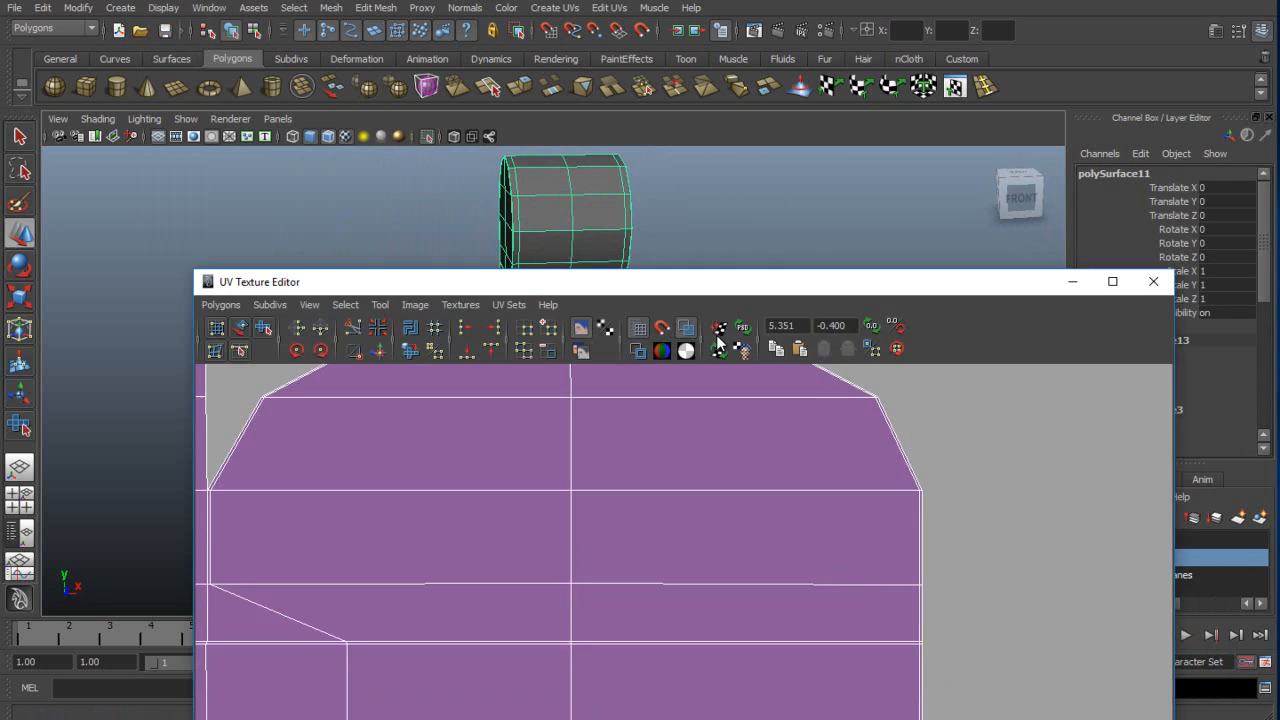
# Separate one half's overlapping UV shell, flip it horizontally and place it beside the other half with the centre edges nearly touching.
pyautogui.moveTo(714, 354); pyautogui.dragTo(771, 354, button='right')
pyautogui.click(351, 217)
pyautogui.click(380, 278)
pyautogui.scroll(-5, 716, 335)
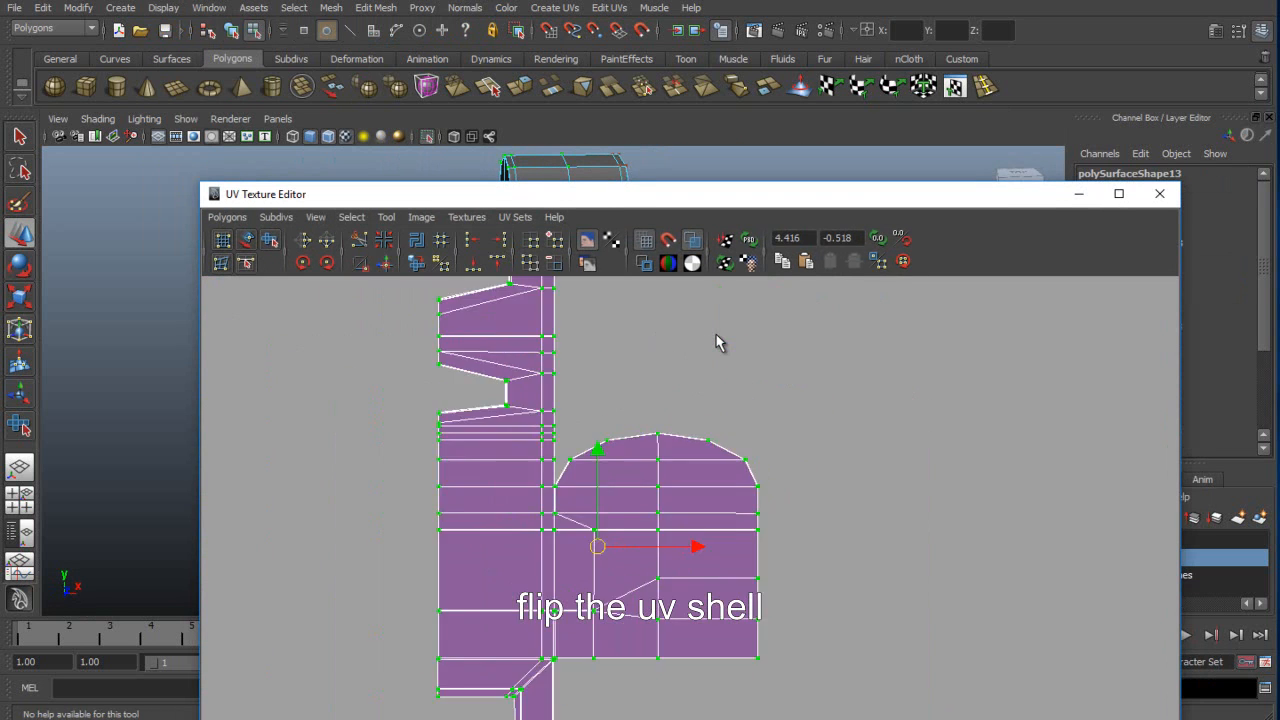
pyautogui.moveTo(734, 537); pyautogui.dragTo(533, 537)
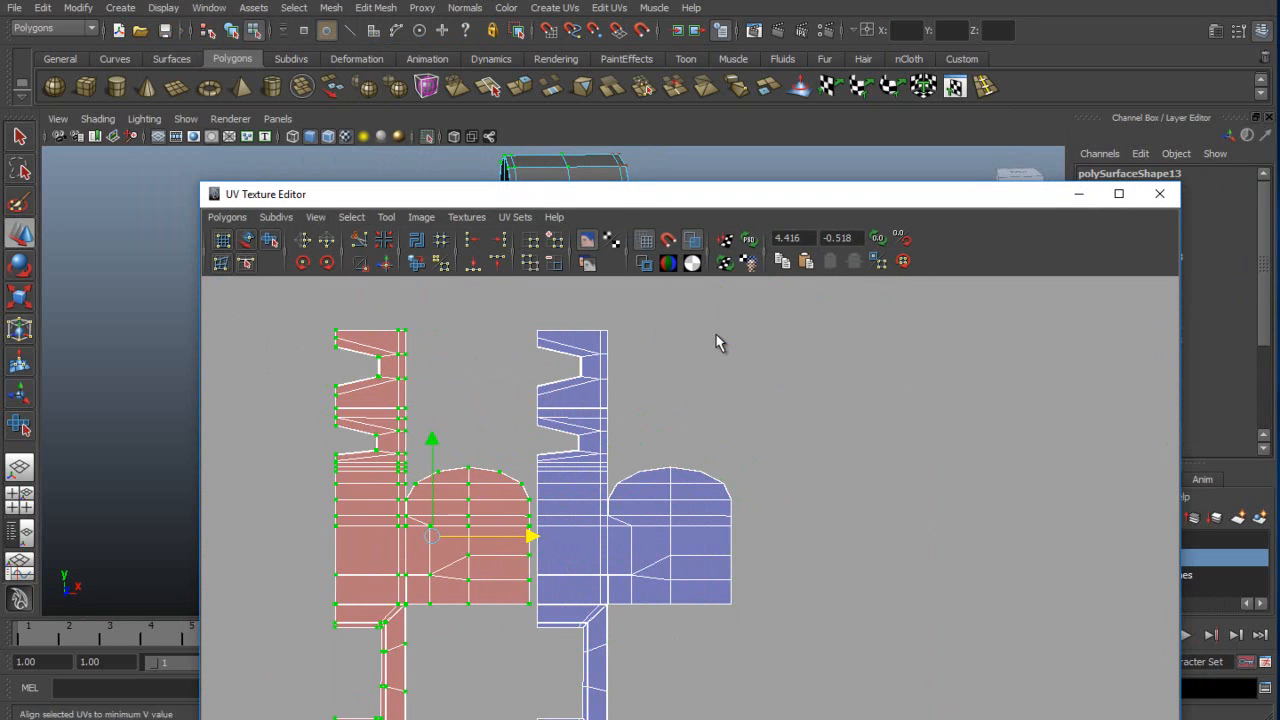
pyautogui.click(302, 263)
pyautogui.moveTo(533, 537); pyautogui.dragTo(541, 537)
pyautogui.keyDown('alt'); pyautogui.moveTo(716, 335); pyautogui.dragTo(732, 218, button='middle'); pyautogui.keyUp('alt')
pyautogui.scroll(1, 716, 335)
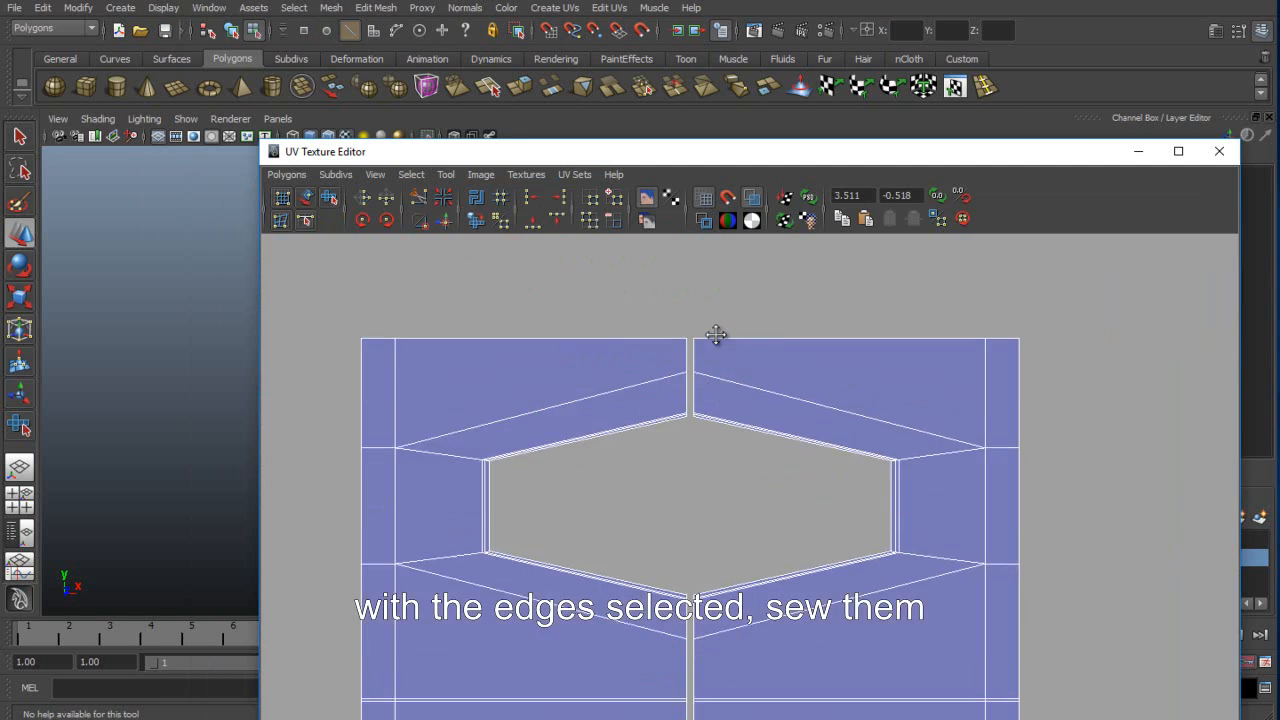
# Sew the centre-seam edges above the lower hexagonal hole and nudge the seam's end UV slightly upward.
pyautogui.scroll(4, 716, 340)
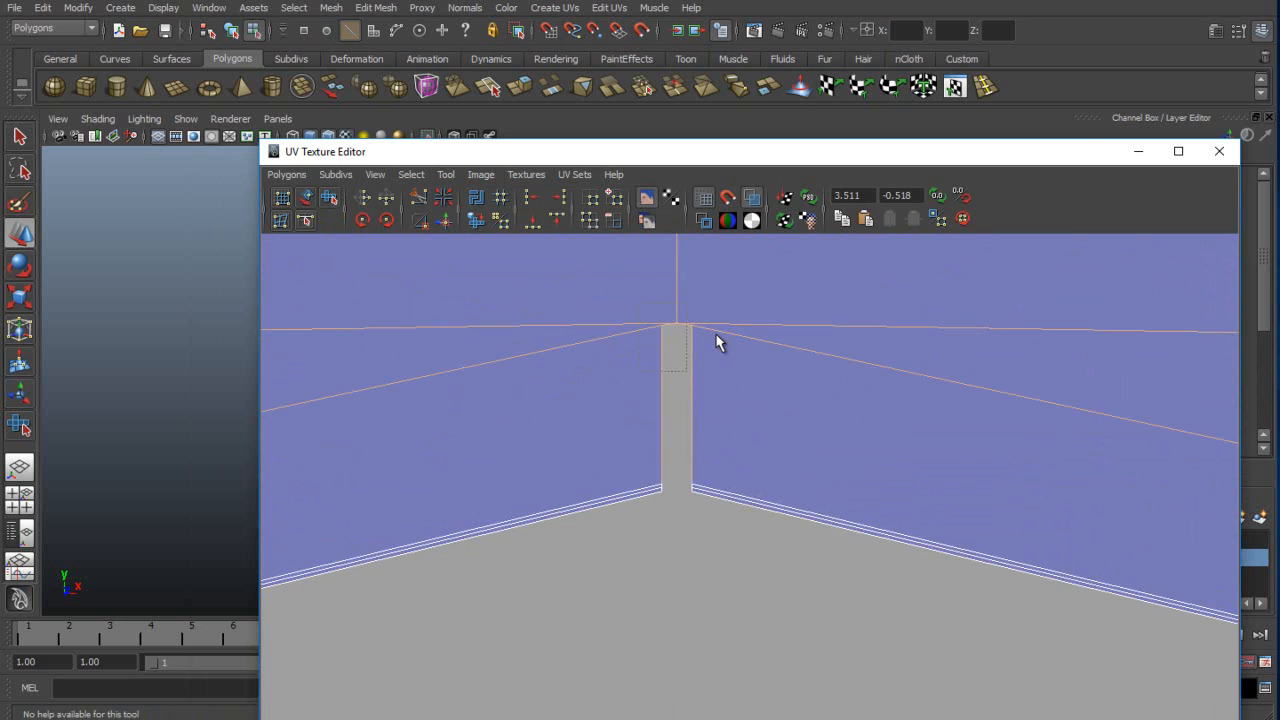
pyautogui.moveTo(680, 334); pyautogui.dragTo(716, 335, button='right')
pyautogui.click(677, 323)
pyautogui.moveTo(677, 270); pyautogui.dragTo(677, 261)
# Select only the centre-seam edges just below the lower hexagonal hole and sew them together.
pyautogui.scroll(-5, 716, 341)
pyautogui.keyDown('alt'); pyautogui.moveTo(694, 598); pyautogui.dragTo(700, 357, button='middle'); pyautogui.keyUp('alt')
pyautogui.scroll(5, 700, 357)
pyautogui.moveTo(700, 357); pyautogui.dragTo(700, 316, button='right')
pyautogui.moveTo(616, 280); pyautogui.dragTo(785, 570)
pyautogui.keyDown('ctrl'); pyautogui.moveTo(670, 570); pyautogui.dragTo(670, 572); pyautogui.keyUp('ctrl')
pyautogui.keyDown('ctrl'); pyautogui.moveTo(791, 266); pyautogui.dragTo(909, 570); pyautogui.keyUp('ctrl')
pyautogui.click(420, 220)
# Sew the remaining centre-seam edges through the main body and along the bottom of the square frame.
pyautogui.scroll(-3, 717, 338)
pyautogui.keyDown('alt'); pyautogui.moveTo(722, 612); pyautogui.dragTo(717, 336, button='middle'); pyautogui.keyUp('alt')
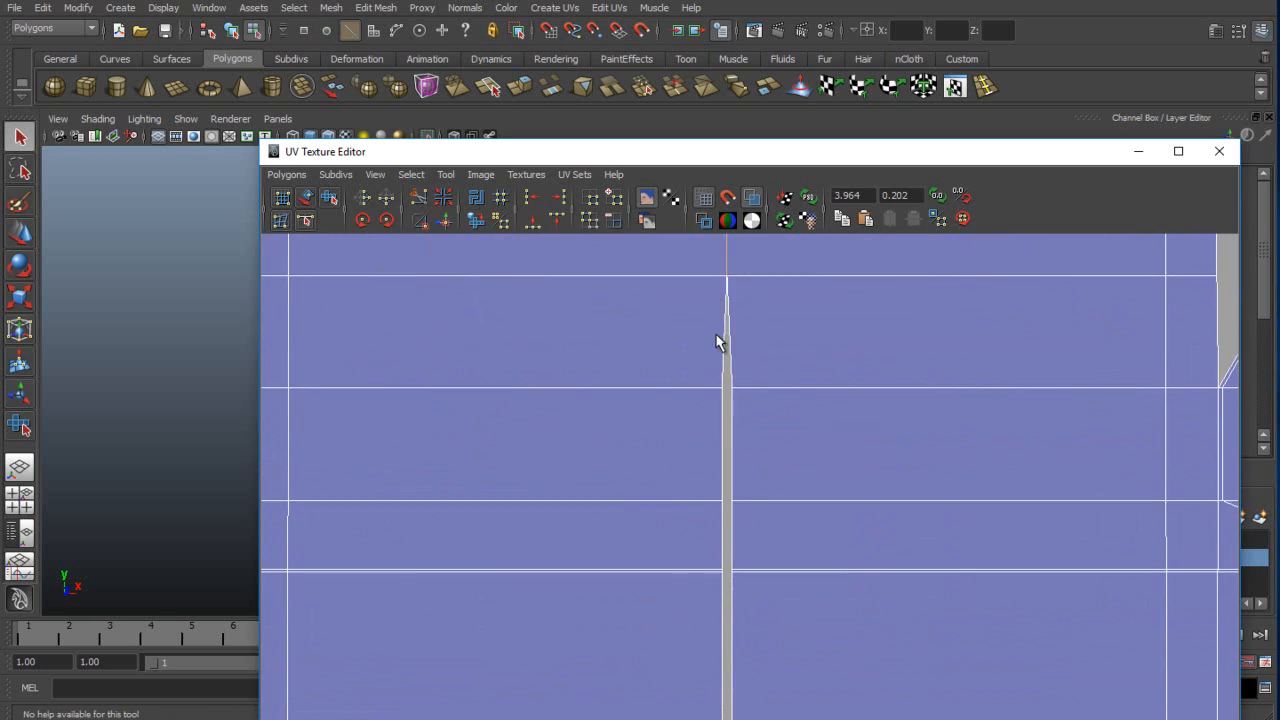
pyautogui.scroll(-7, 716, 336)
pyautogui.moveTo(725, 417); pyautogui.dragTo(777, 704)
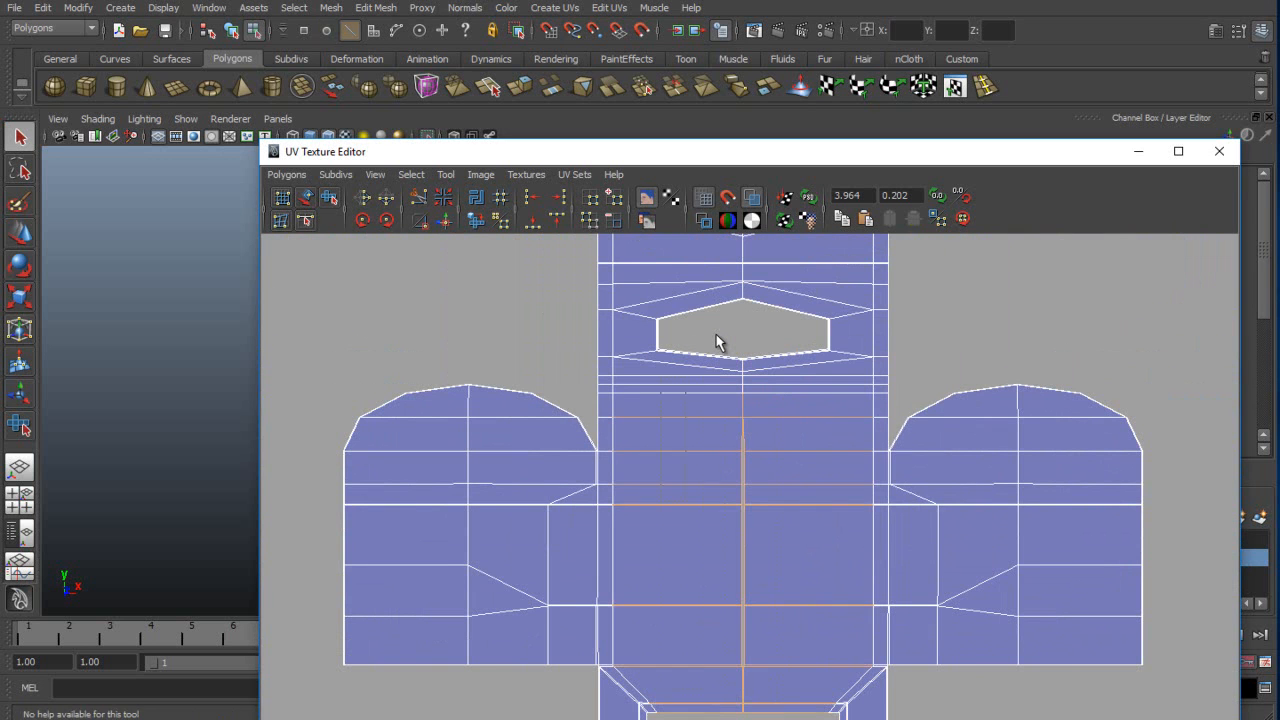
pyautogui.scroll(8, 717, 341)
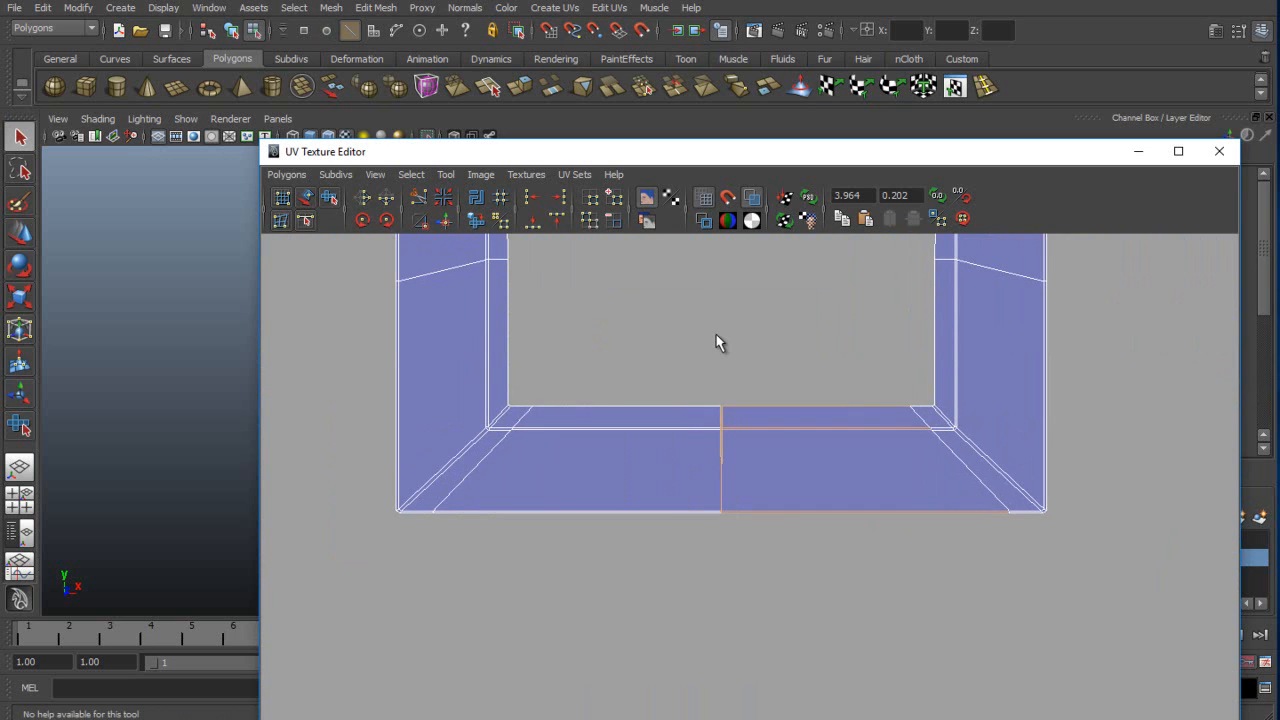
pyautogui.scroll(-4, 717, 341)
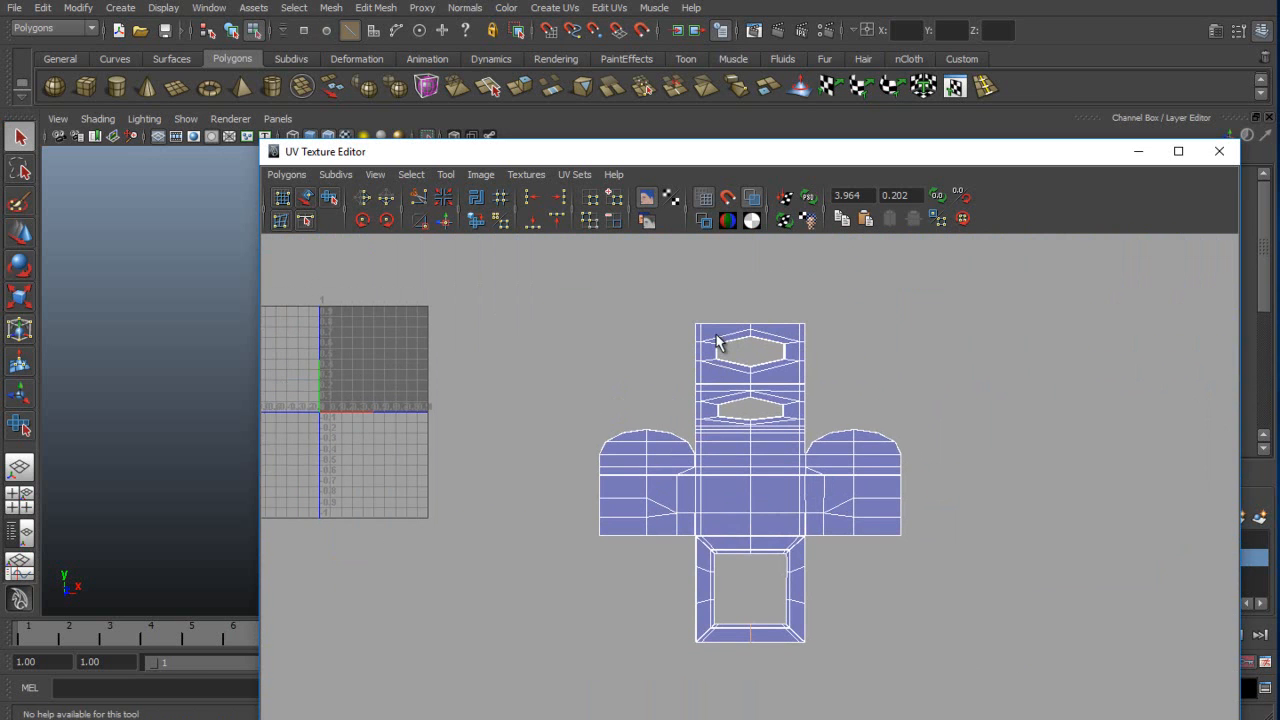
pyautogui.rightClick(716, 341)
pyautogui.moveTo(745, 392); pyautogui.dragTo(806, 380, button='right')
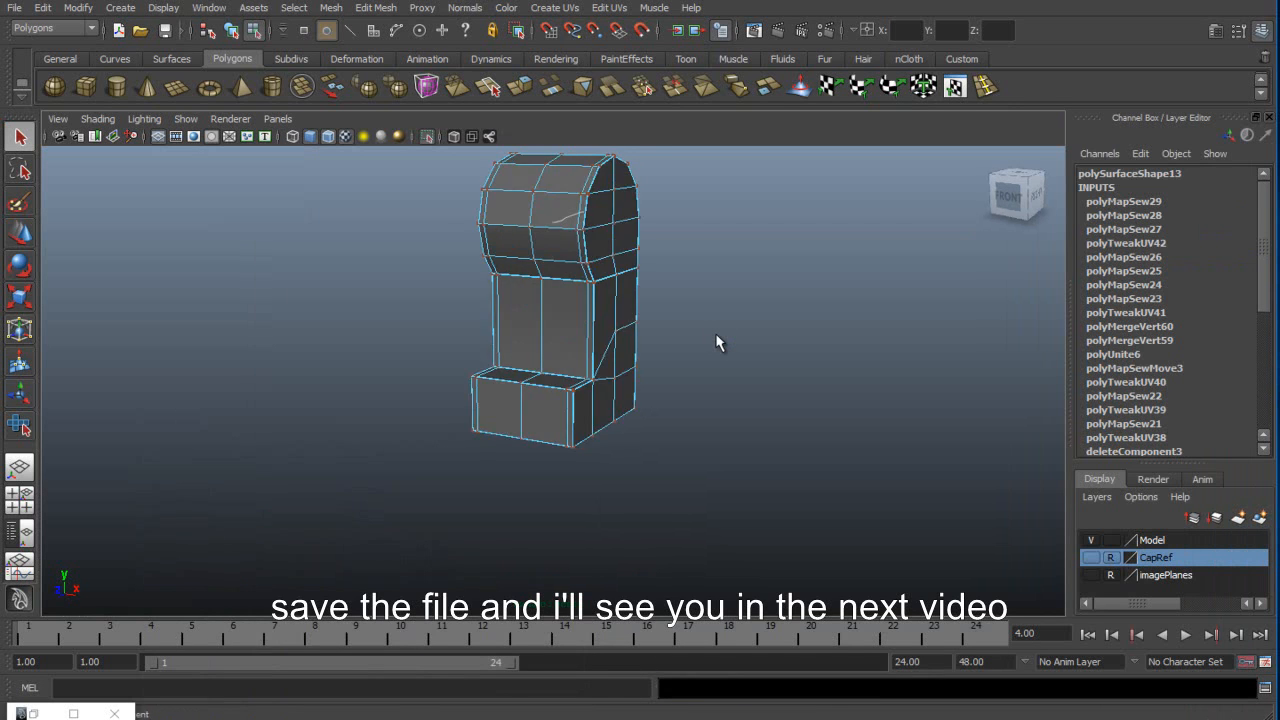
# Return the leg to object mode, turn off Wireframe on Shaded and deselect the leg.
pyautogui.press('F8')
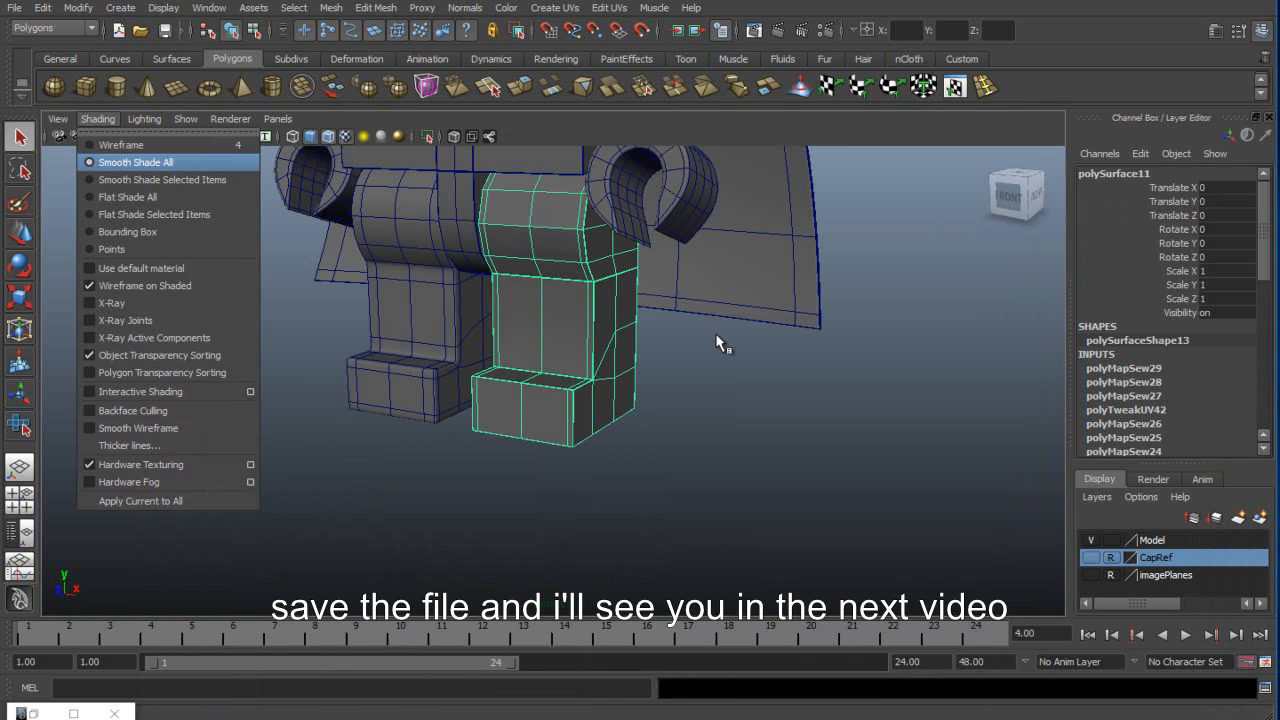
pyautogui.click(145, 286)
pyautogui.click(716, 335)
# Frame the whole figure from the front and save the scene.
pyautogui.keyDown('alt'); pyautogui.moveTo(716, 335); pyautogui.dragTo(772, 474, button='middle'); pyautogui.keyUp('alt')
pyautogui.moveTo(716, 335)
pyautogui.keyDown('alt'); pyautogui.mouseDown()
pyautogui.moveTo(570, 340)
pyautogui.moveTo(862, 332)
pyautogui.mouseUp(); pyautogui.keyUp('alt')
pyautogui.keyDown('alt'); pyautogui.moveTo(716, 335); pyautogui.dragTo(540, 335, button='right'); pyautogui.keyUp('alt')
pyautogui.keyDown('alt'); pyautogui.moveTo(716, 335); pyautogui.dragTo(716, 390, button='middle'); pyautogui.keyUp('alt')
pyautogui.hotkey('ctrl', 's')
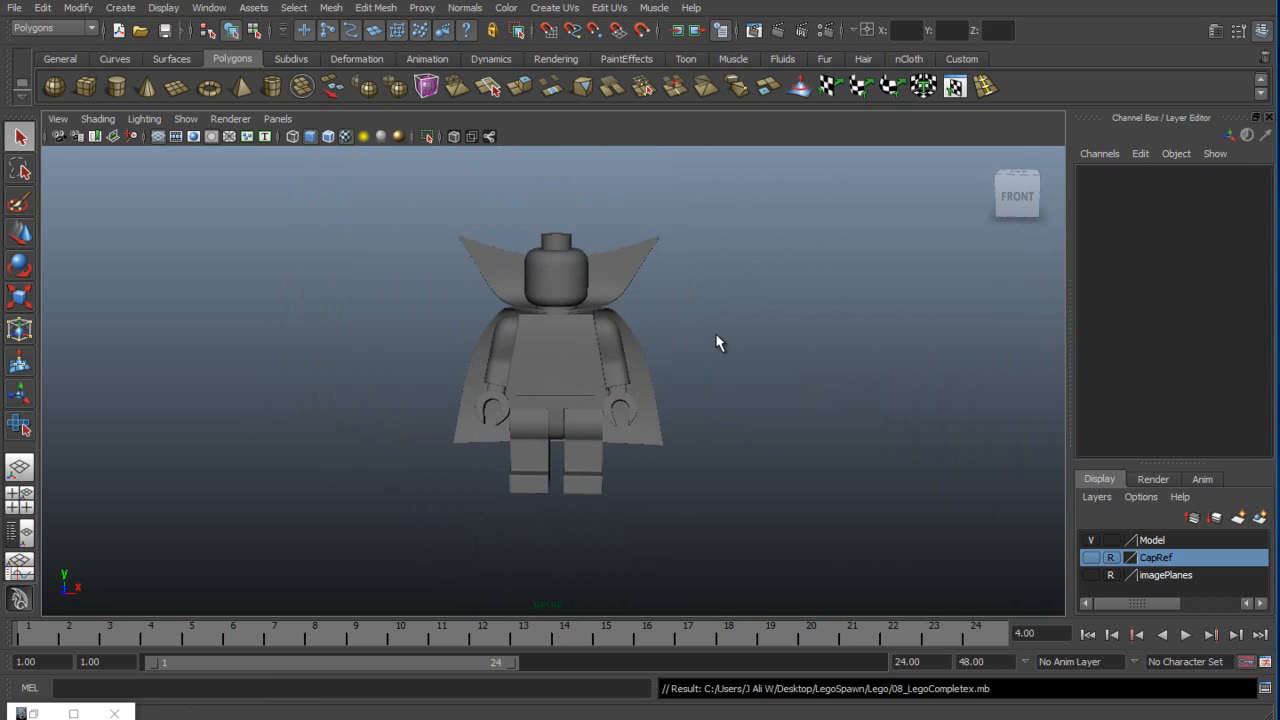